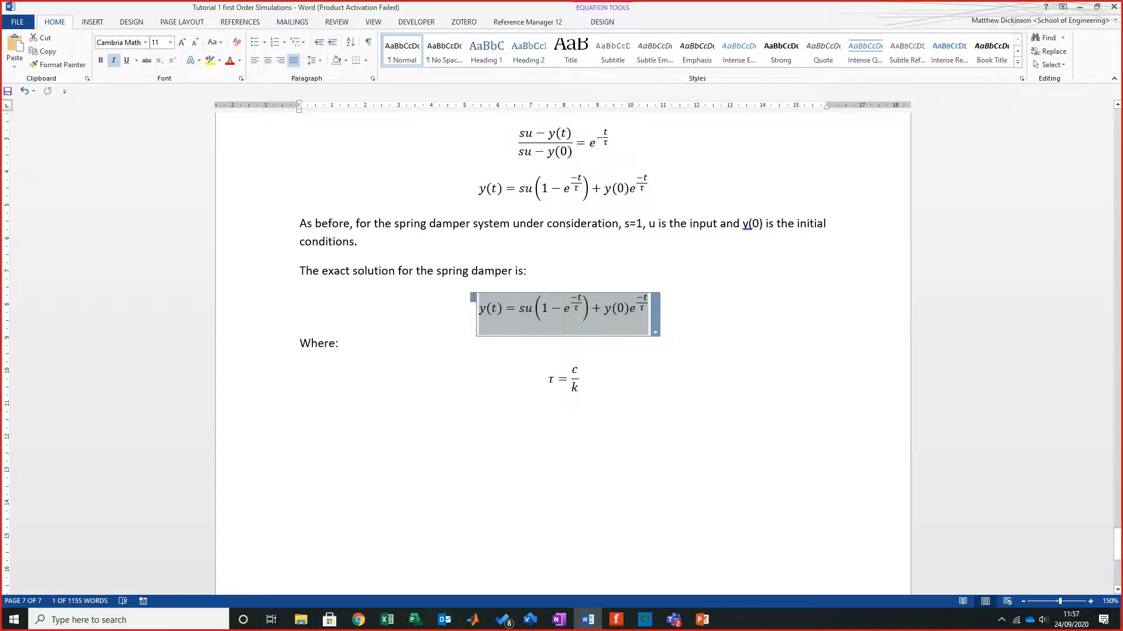
# Step: Review the spring damper's exact solution and the dy/dt equation with its S, U and τ definitions in the tutorial document
pyautogui.hotkey('ctrl', 'z')
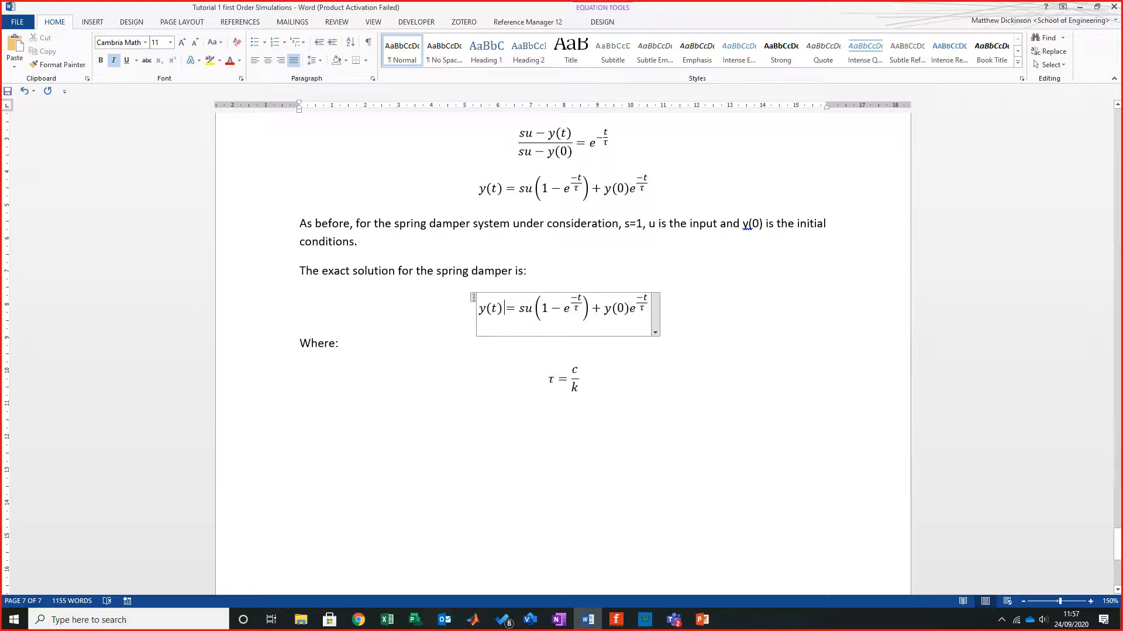
pyautogui.moveTo(486, 309); pyautogui.dragTo(648, 309)
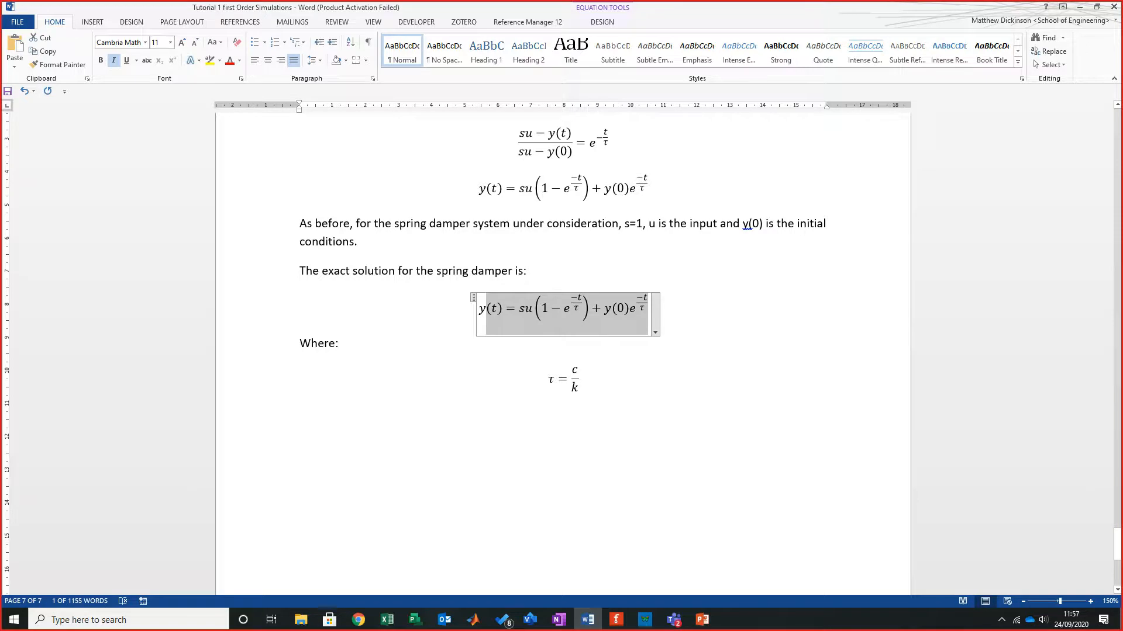
pyautogui.scroll(20, 562, 351)
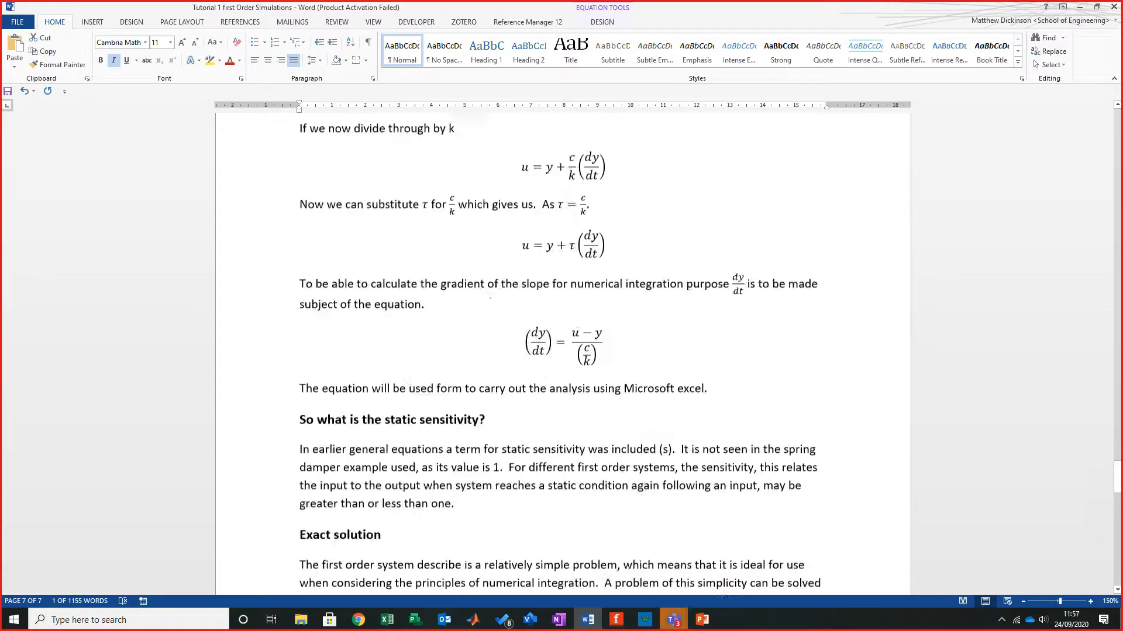
pyautogui.scroll(20, 562, 350)
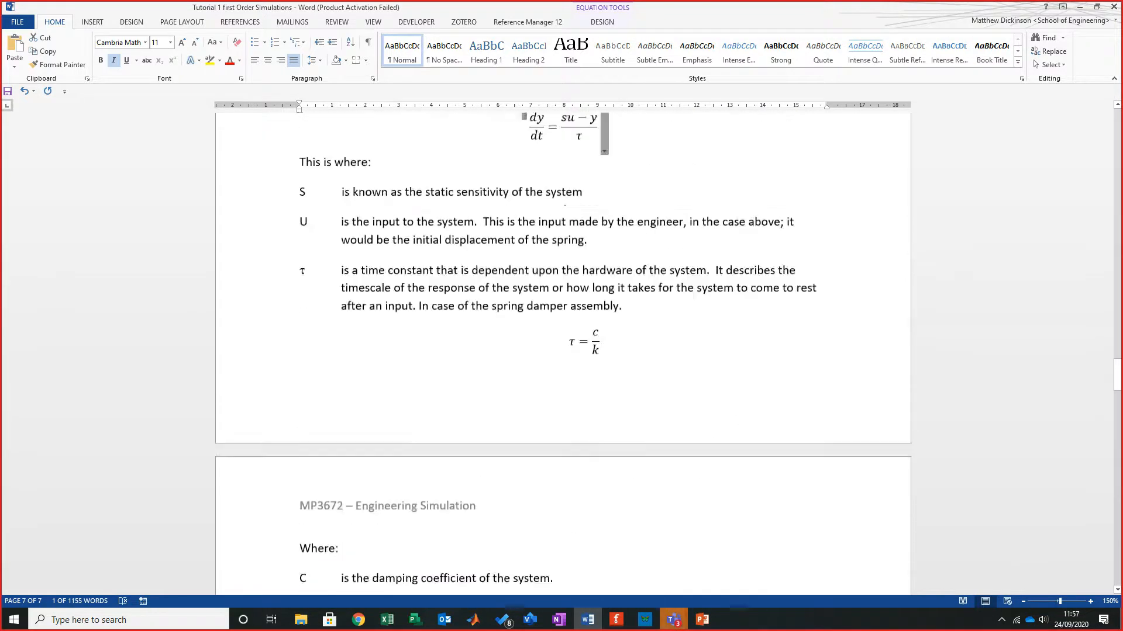
pyautogui.scroll(-3, 562, 351)
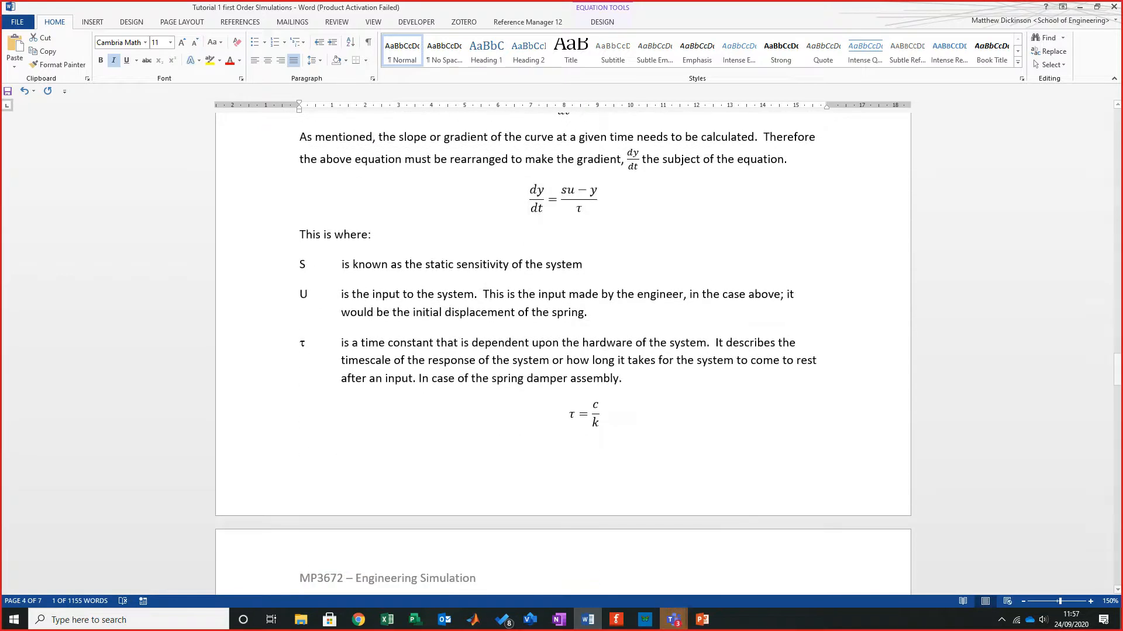
# Step: Switch to the Excel workbook and enter the label "Time Step (s)" in cell B6 below Initial Con
pyautogui.hotkey('alt', 'Tab')
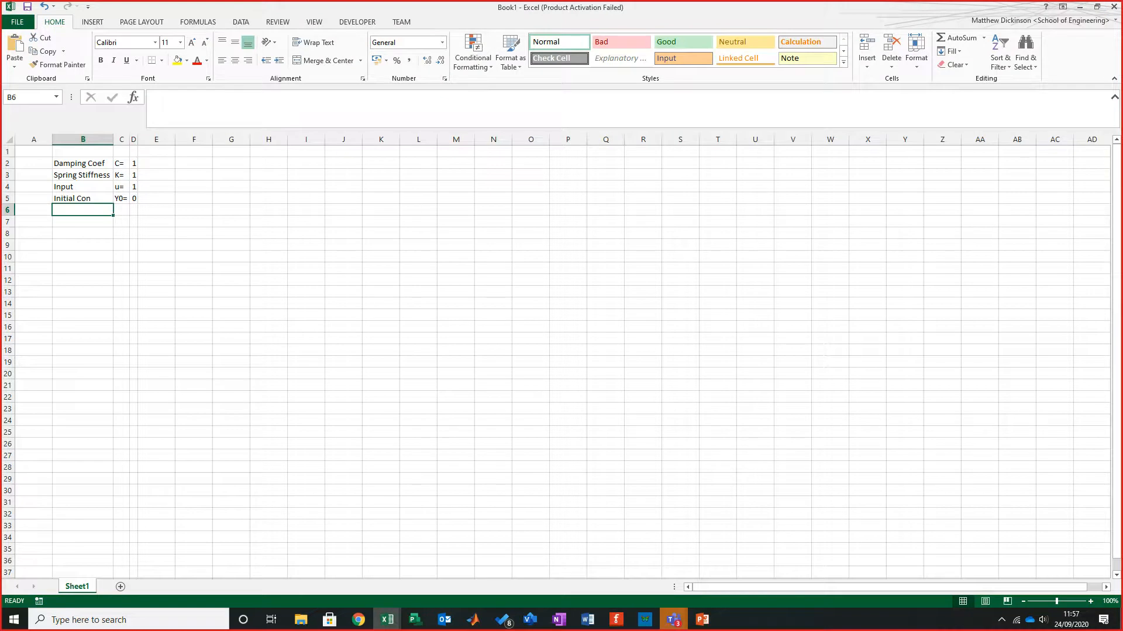
pyautogui.write('tl')
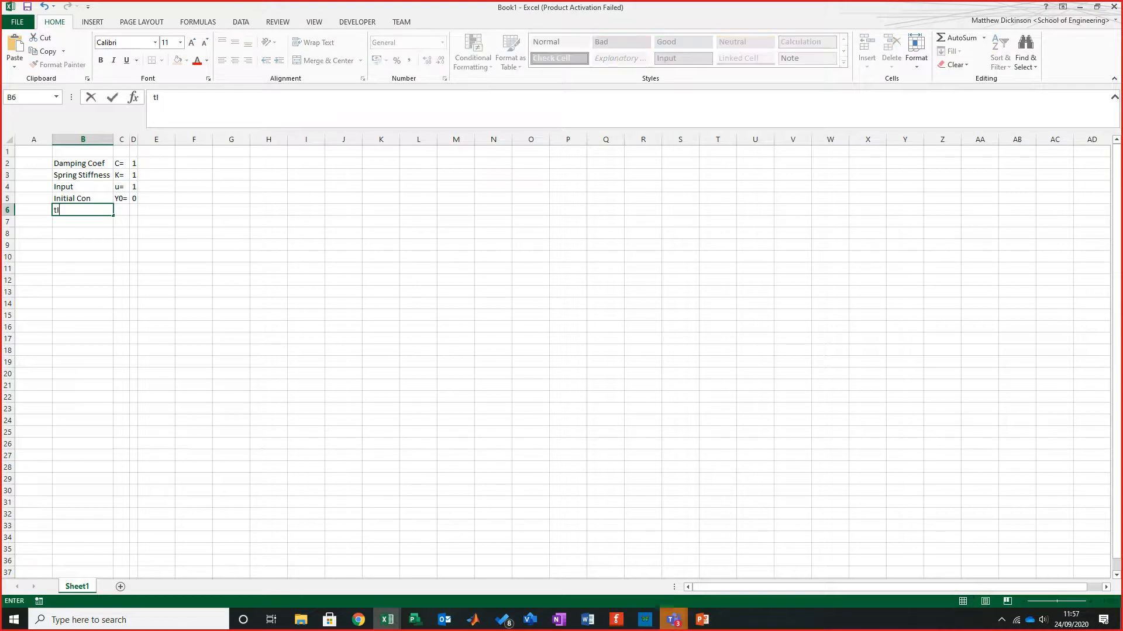
pyautogui.write('ME')
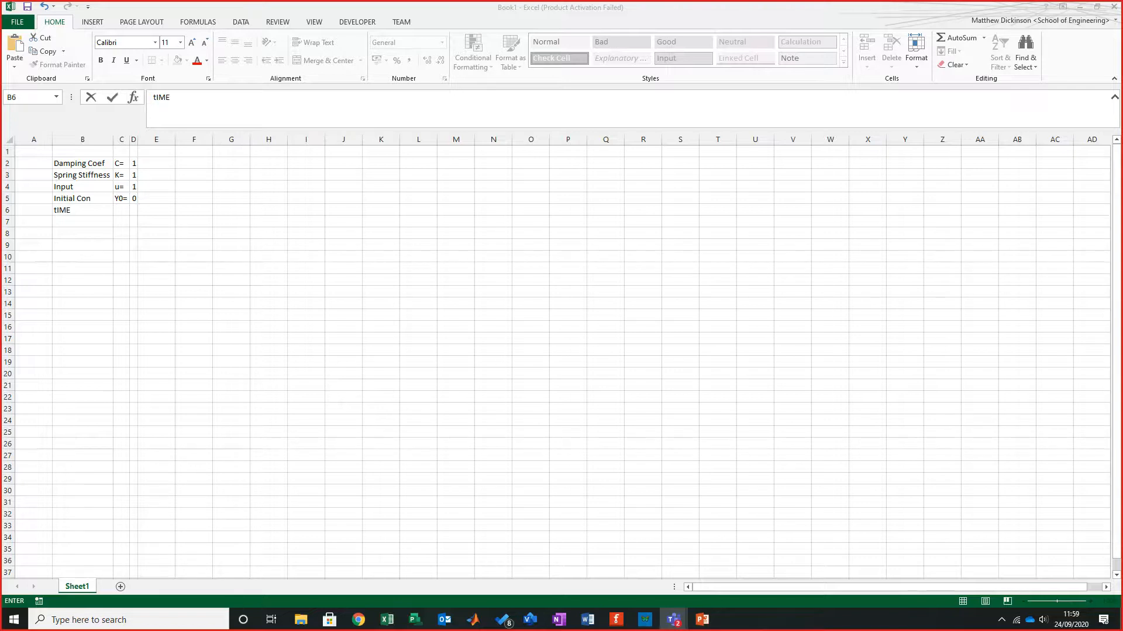
pyautogui.hotkey('alt', 'Tab')
pyautogui.click(156, 280)
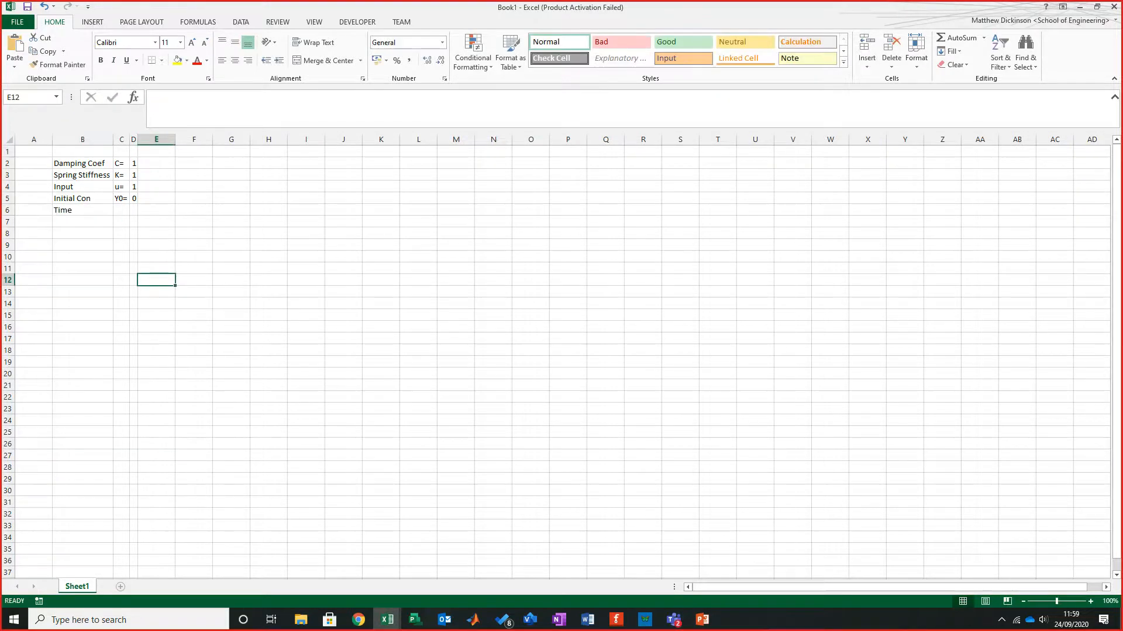
pyautogui.click(122, 210)
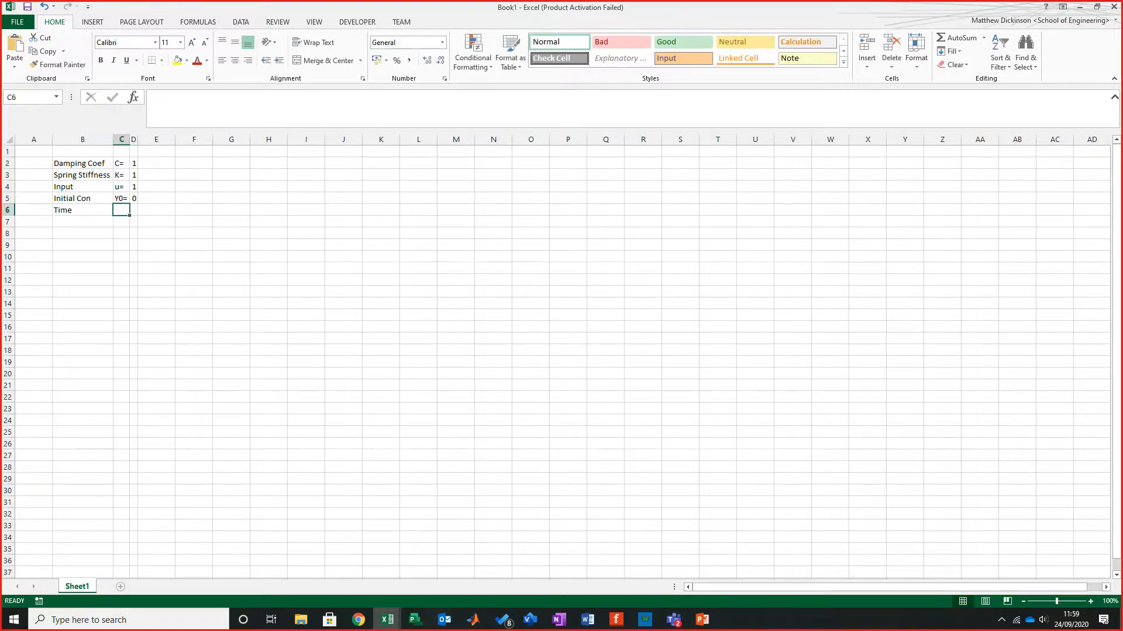
pyautogui.click(82, 210)
pyautogui.write('Time St')
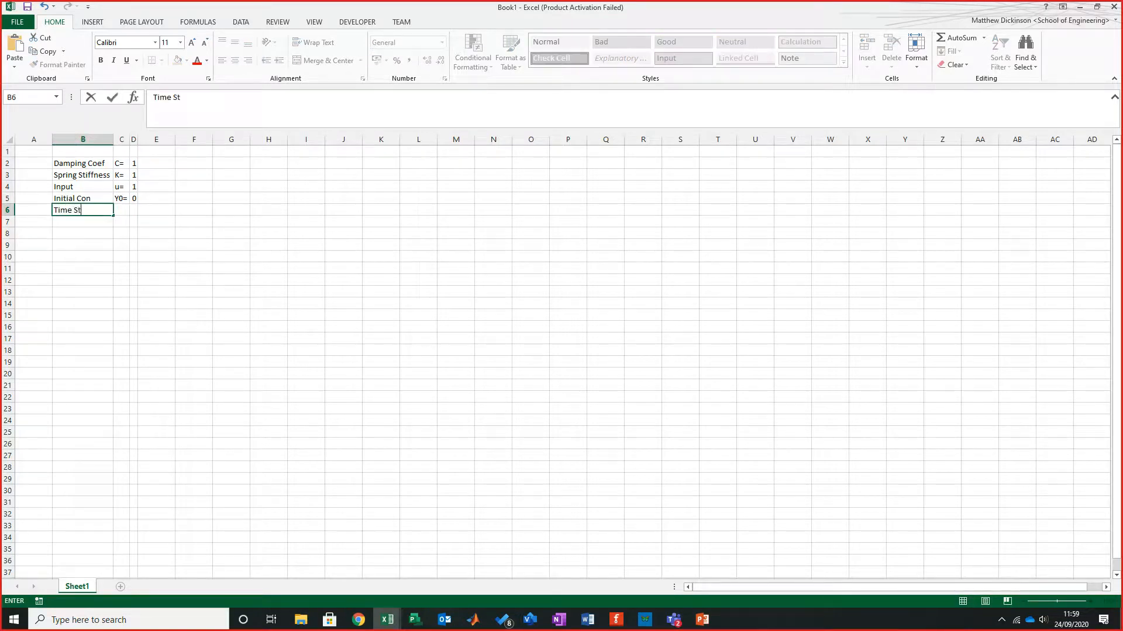
pyautogui.write('ep (s)')
pyautogui.press('Tab')
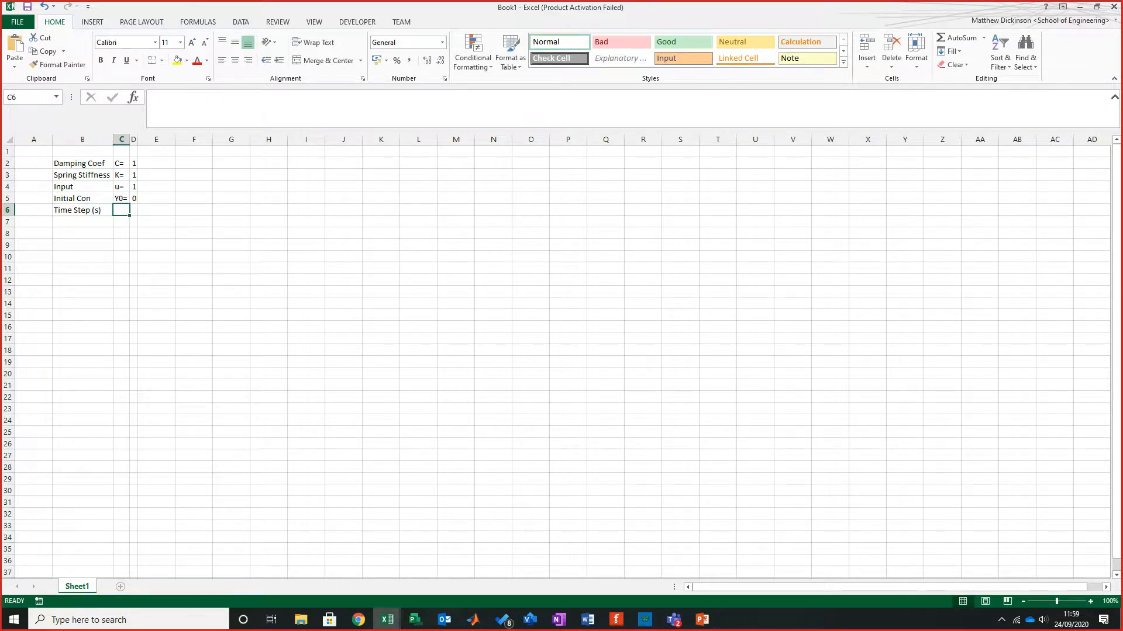
# Step: Enter "h=" in C6 and 0.5 in D6, and fit column D's width to its contents
pyautogui.write('h')
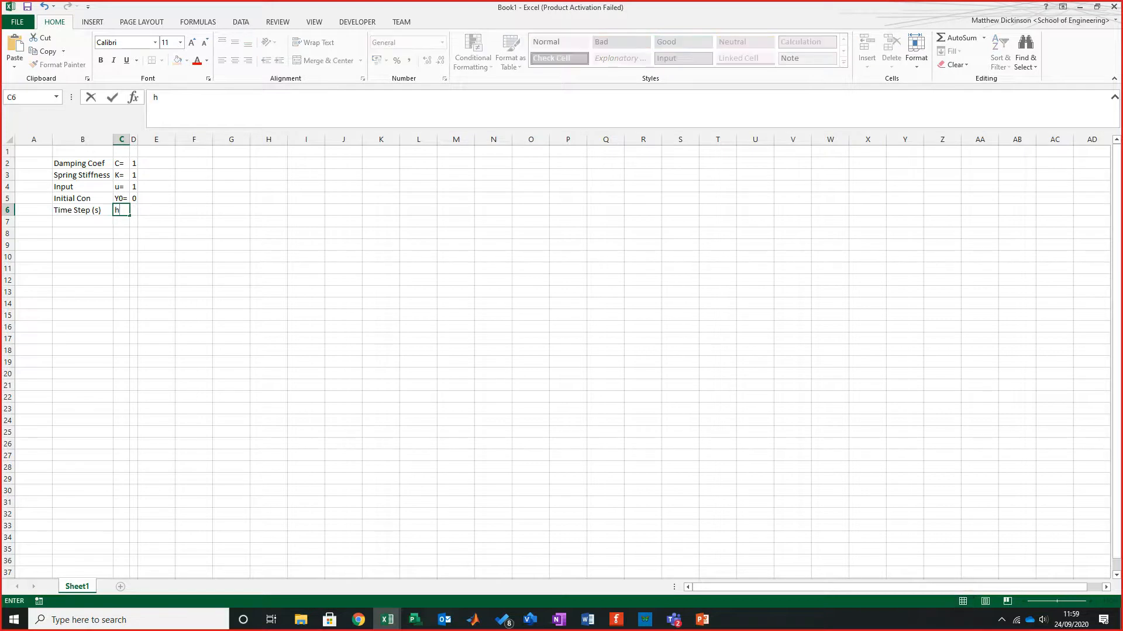
pyautogui.write('=')
pyautogui.press('Tab')
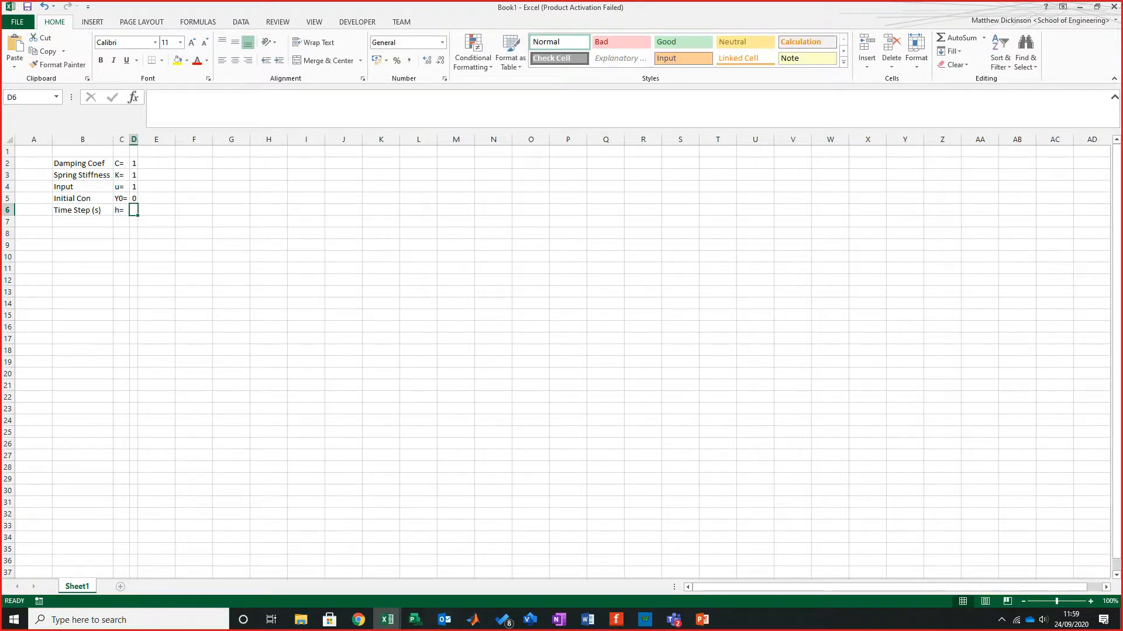
pyautogui.write('0.5')
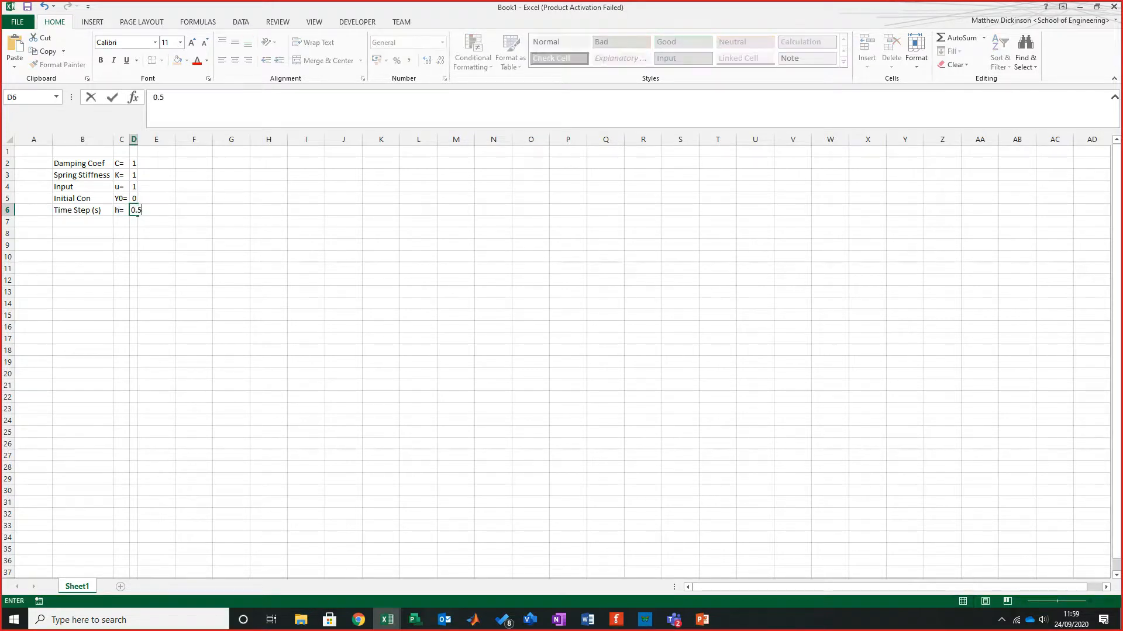
pyautogui.click(193, 303)
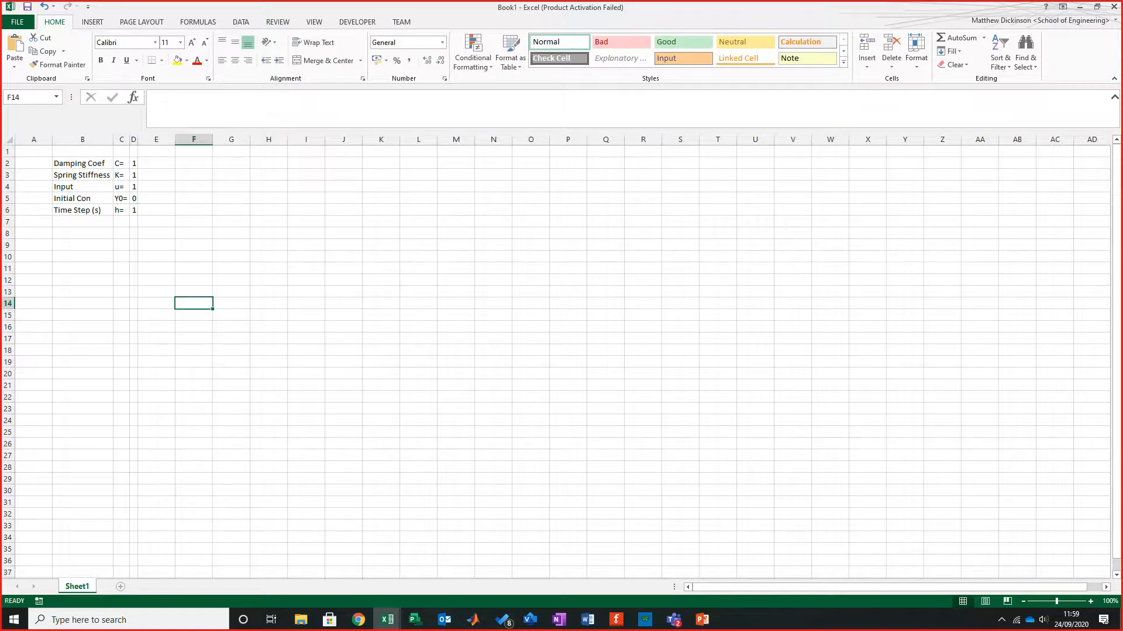
pyautogui.doubleClick(138, 140)
# Step: Enter "Time Constant" in B7 and "Tau=" in C7, and widen column C to fit the symbol
pyautogui.click(83, 281)
pyautogui.click(82, 222)
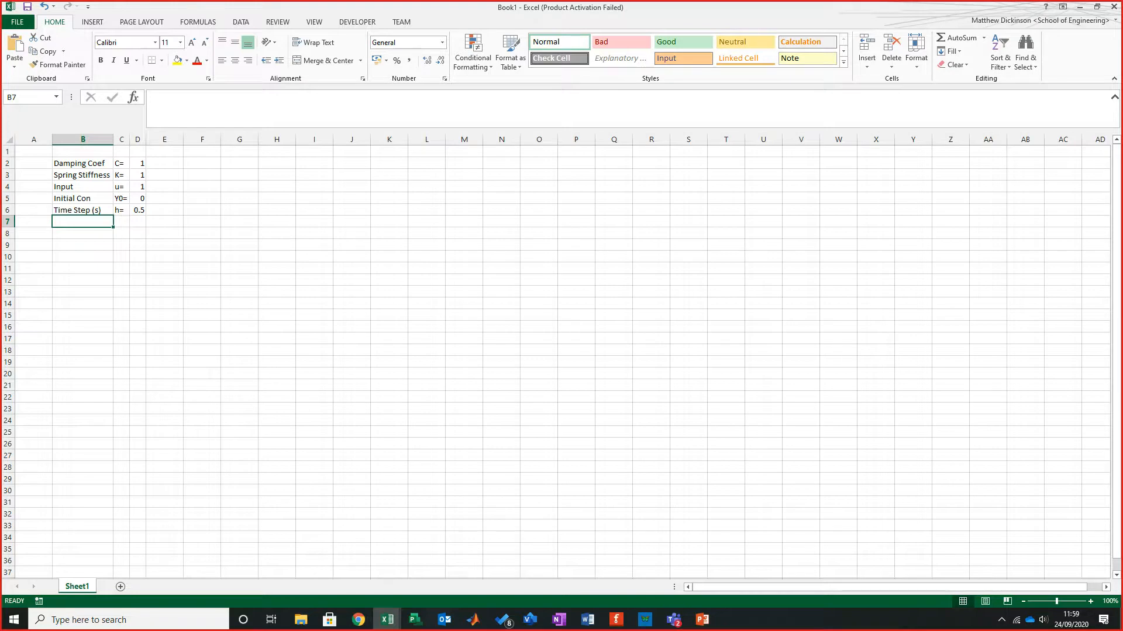
pyautogui.write('Time ')
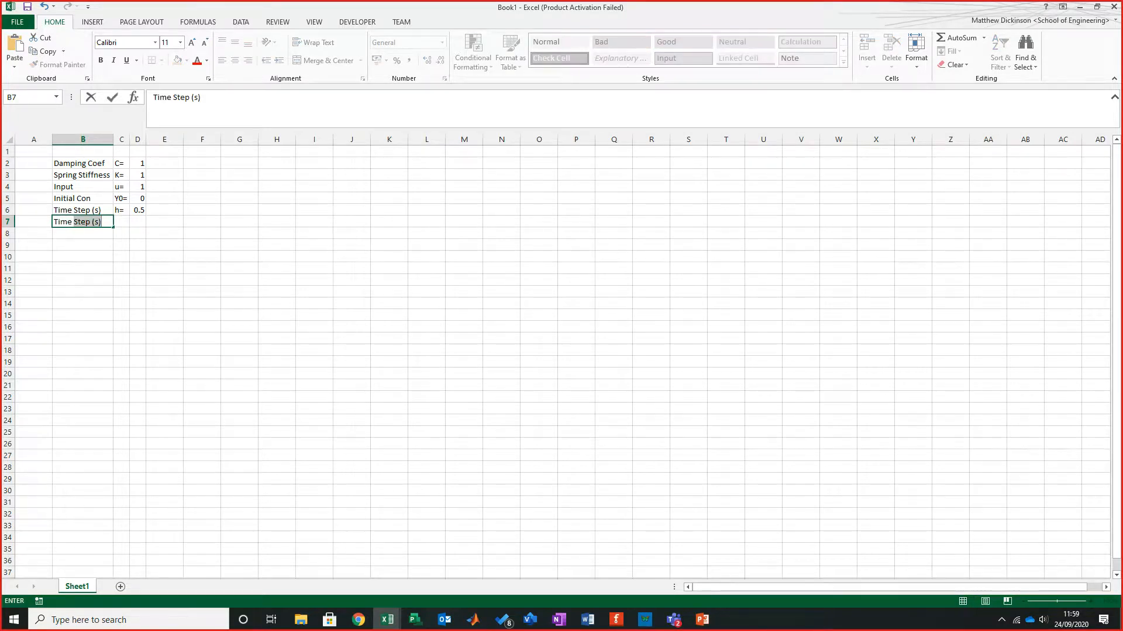
pyautogui.write('Constant')
pyautogui.press('Tab')
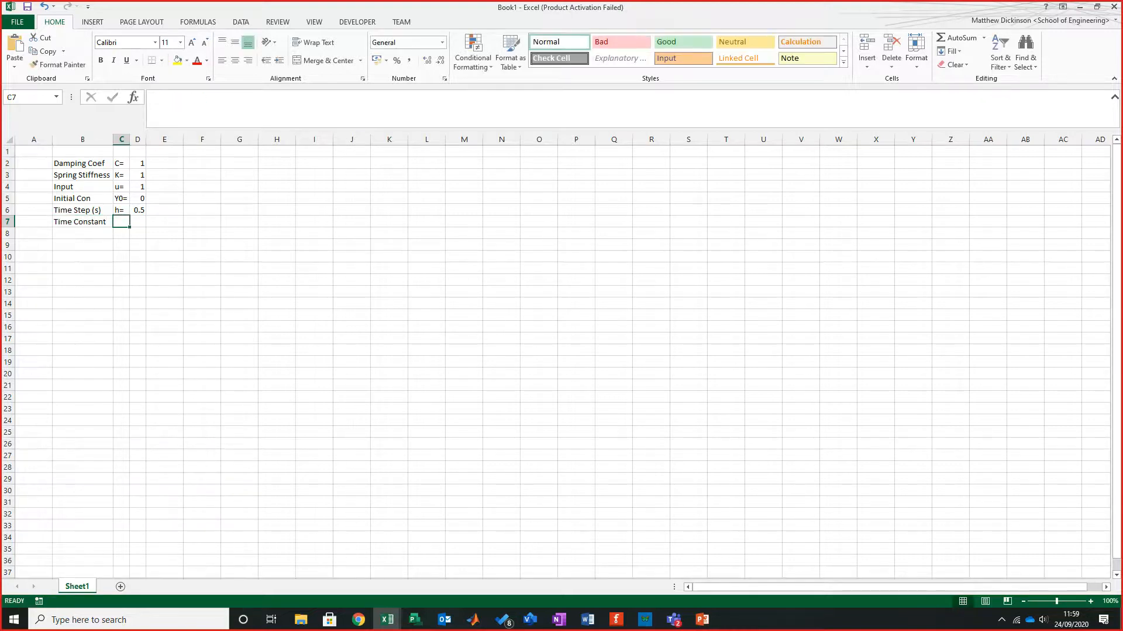
pyautogui.write('Tau')
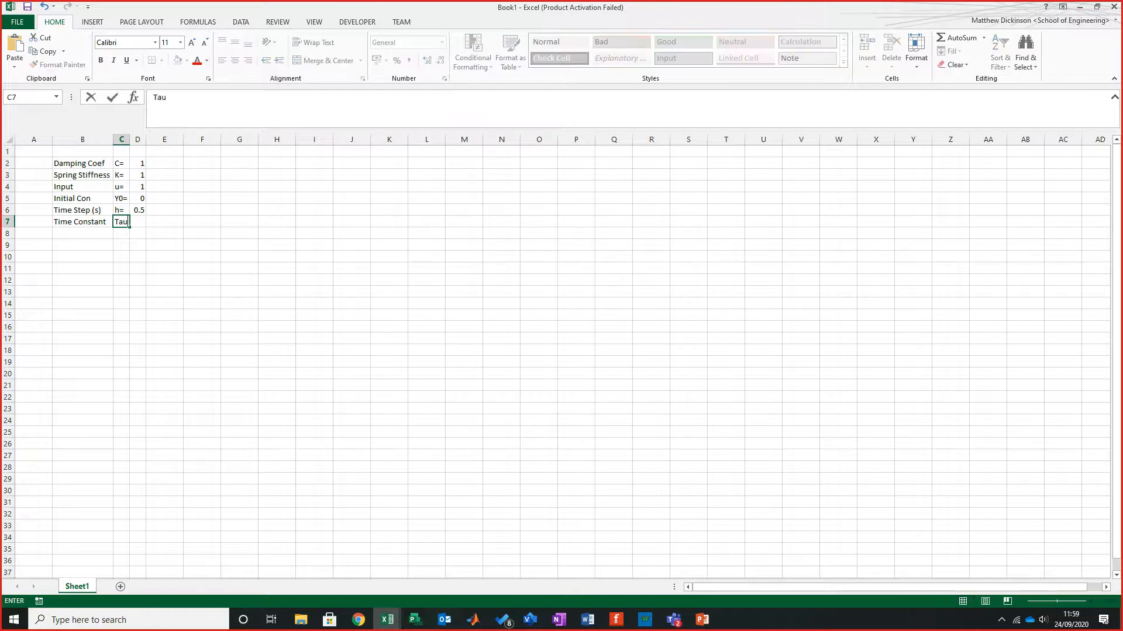
pyautogui.write('=')
pyautogui.press('Tab')
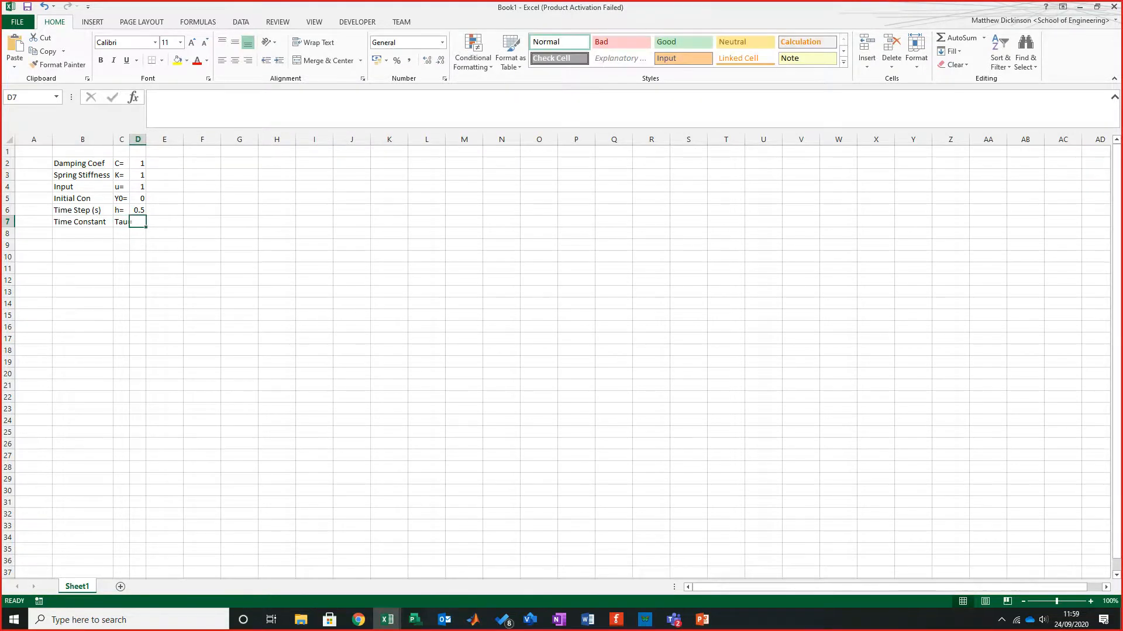
pyautogui.moveTo(130, 139); pyautogui.dragTo(134, 139)
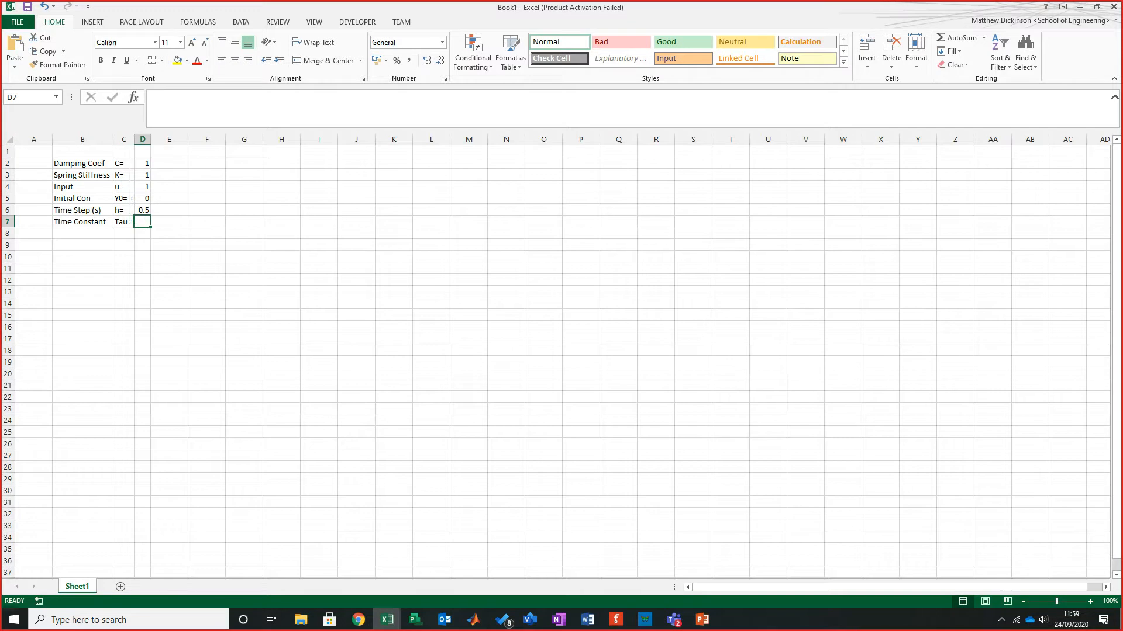
# Step: Set the time constant value in cell D7 to 1
pyautogui.click(244, 314)
pyautogui.click(142, 221)
pyautogui.write('1')
pyautogui.press('Return')
# Step: Enter the label "Static Sen" in B8 and its symbol "S=" in C8
pyautogui.press('Left')
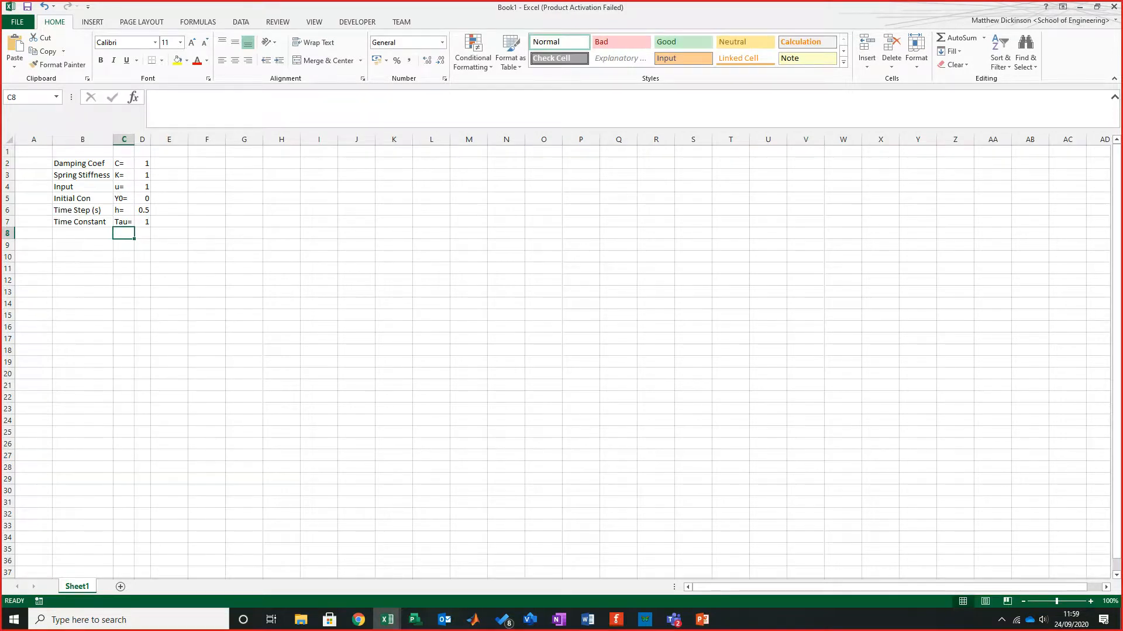
pyautogui.press('Left')
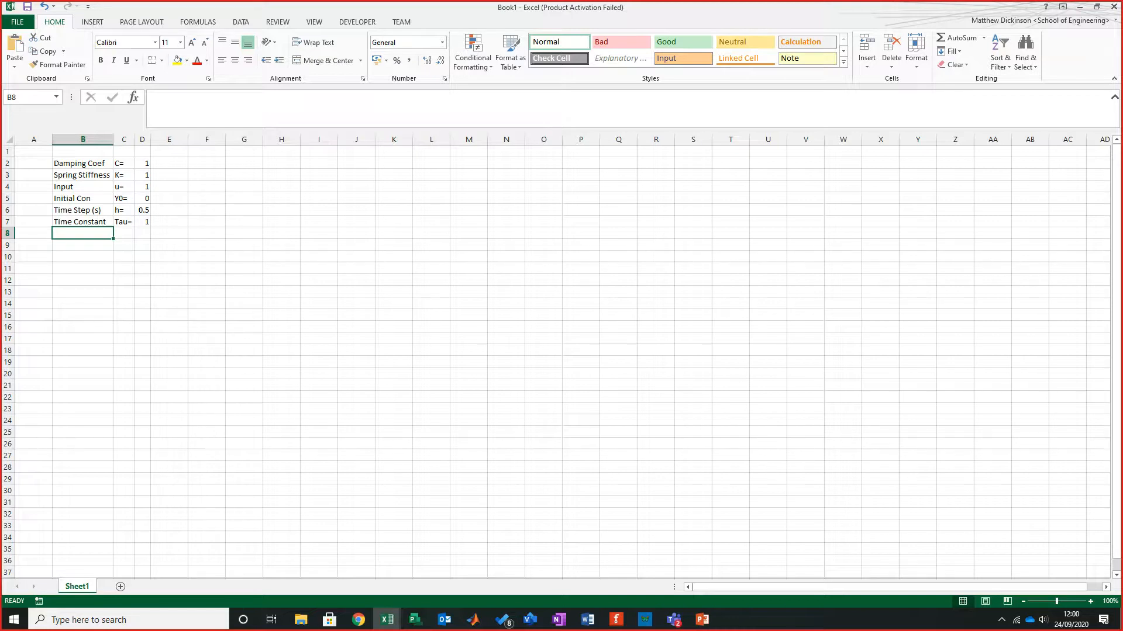
pyautogui.write('S')
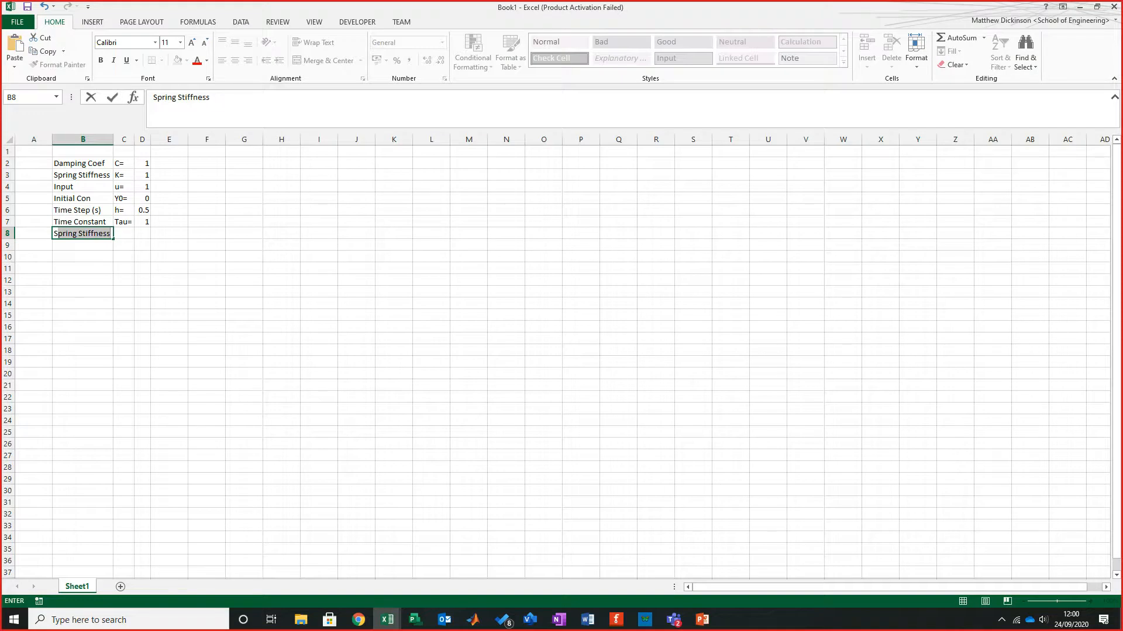
pyautogui.write('tatic Sen')
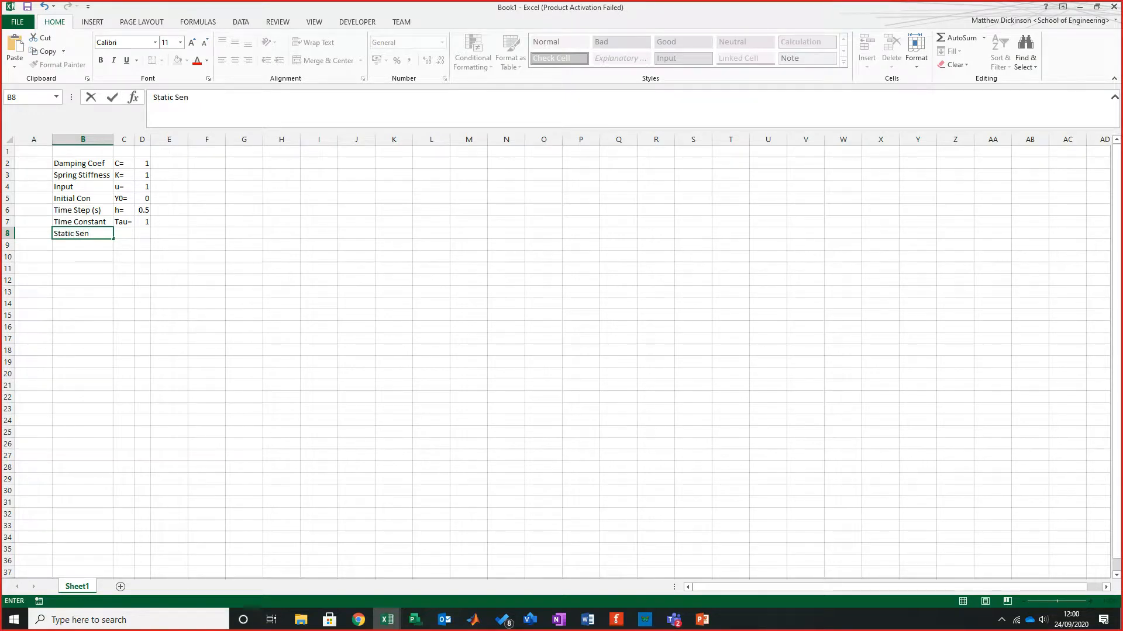
pyautogui.press('Tab')
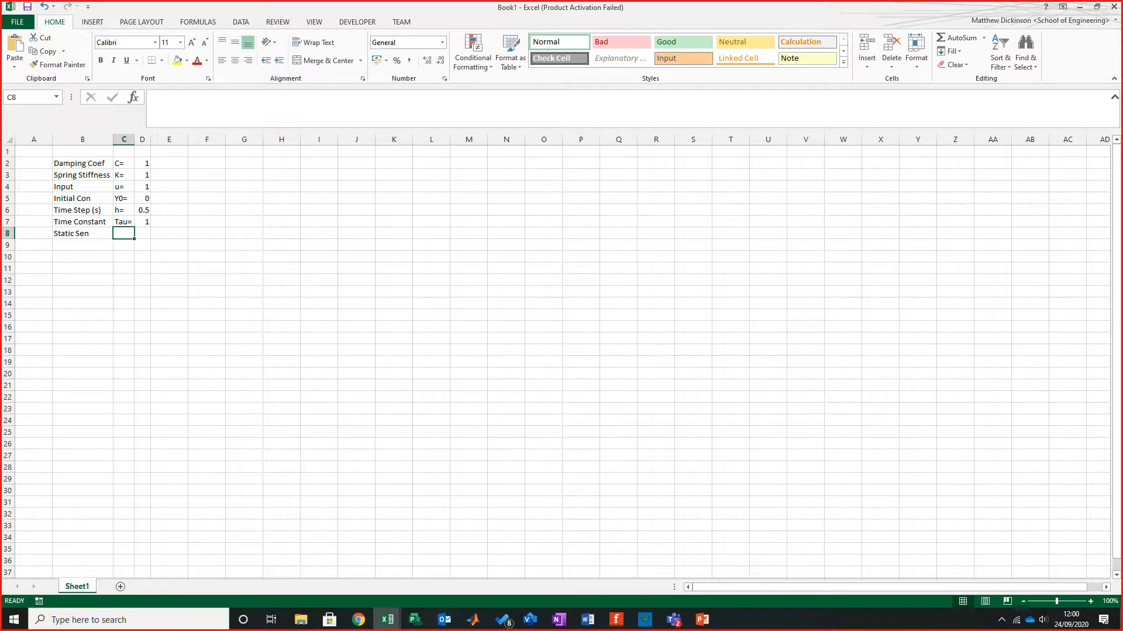
pyautogui.write('S')
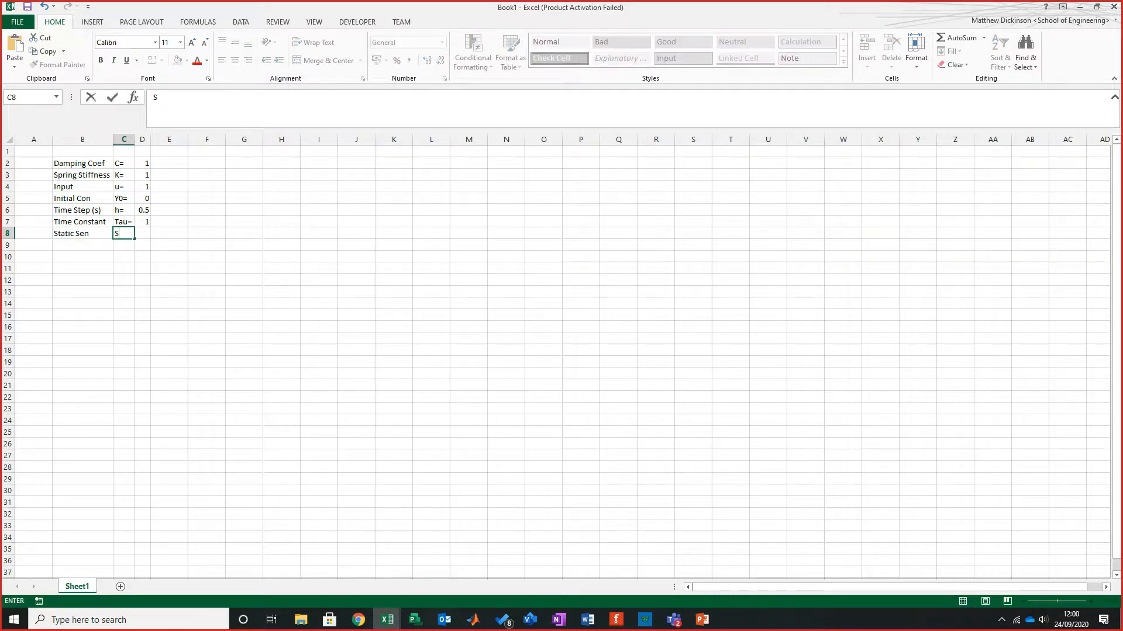
pyautogui.write('=')
pyautogui.press('Tab')
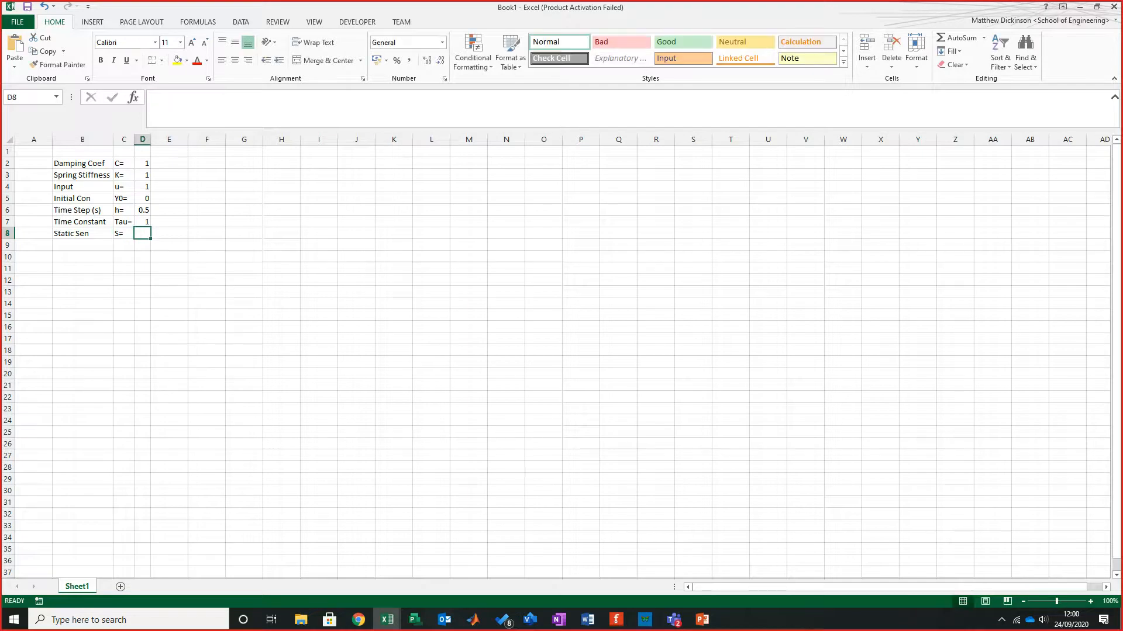
# Step: Set the static sensitivity value in cell D8 to 1
pyautogui.write('1')
pyautogui.press('Tab')
pyautogui.press('Down')
pyautogui.press('Down')
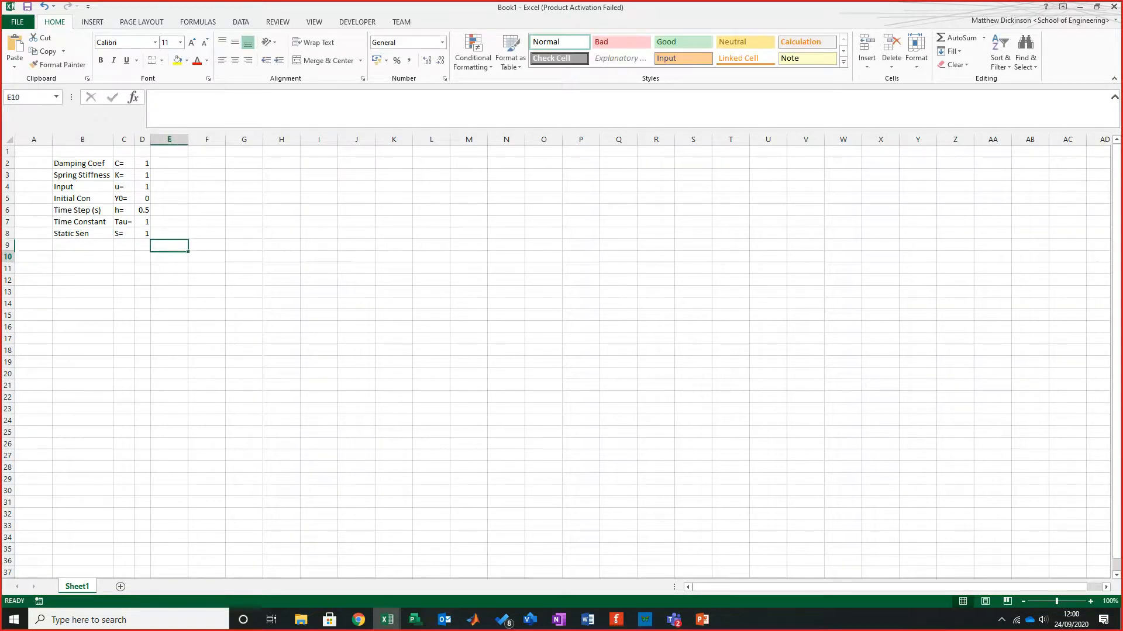
pyautogui.press('Left')
pyautogui.click(394, 304)
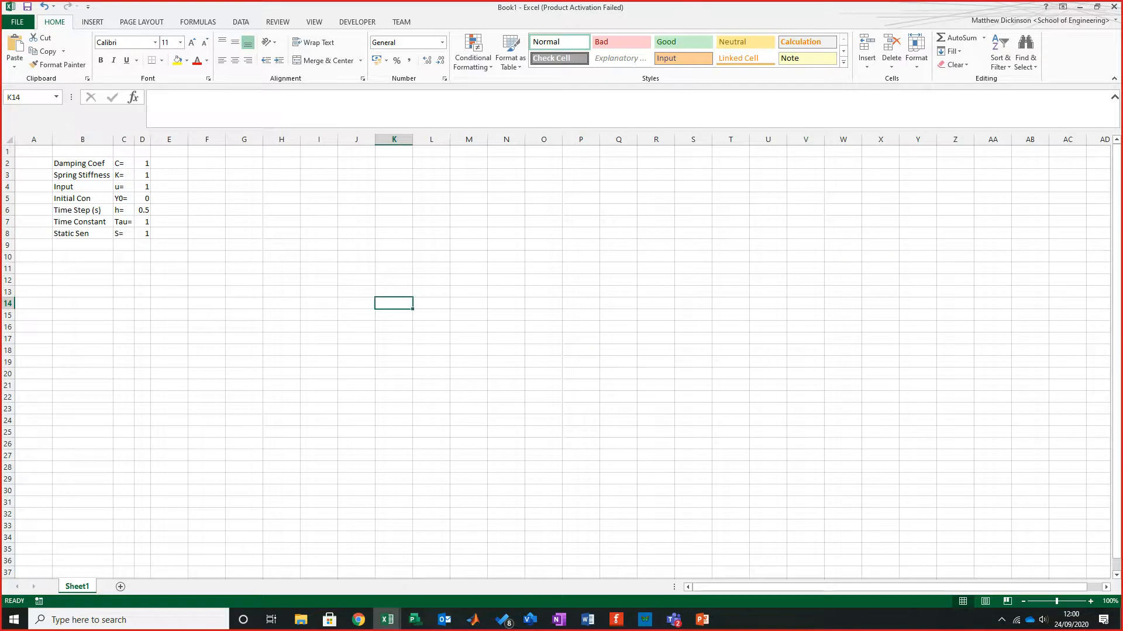
# Step: Apply a thick outside border around the parameter table in B2:D8
pyautogui.moveTo(82, 163)
pyautogui.mouseDown()
pyautogui.moveTo(124, 235)
pyautogui.moveTo(142, 234)
pyautogui.mouseUp()
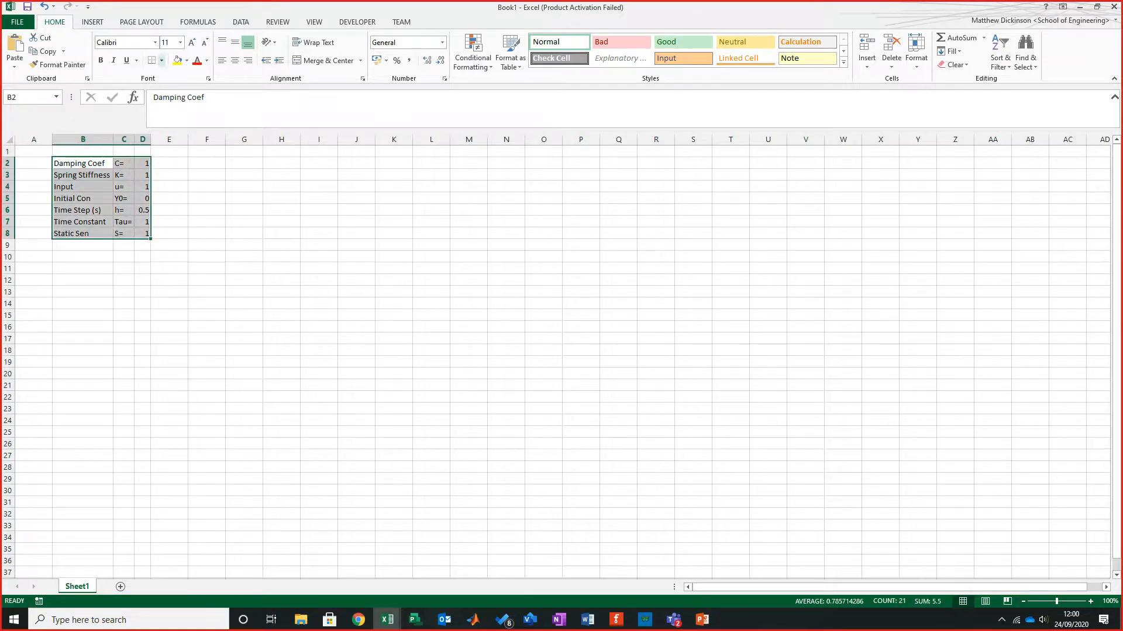
pyautogui.click(162, 60)
pyautogui.click(191, 187)
pyautogui.click(469, 386)
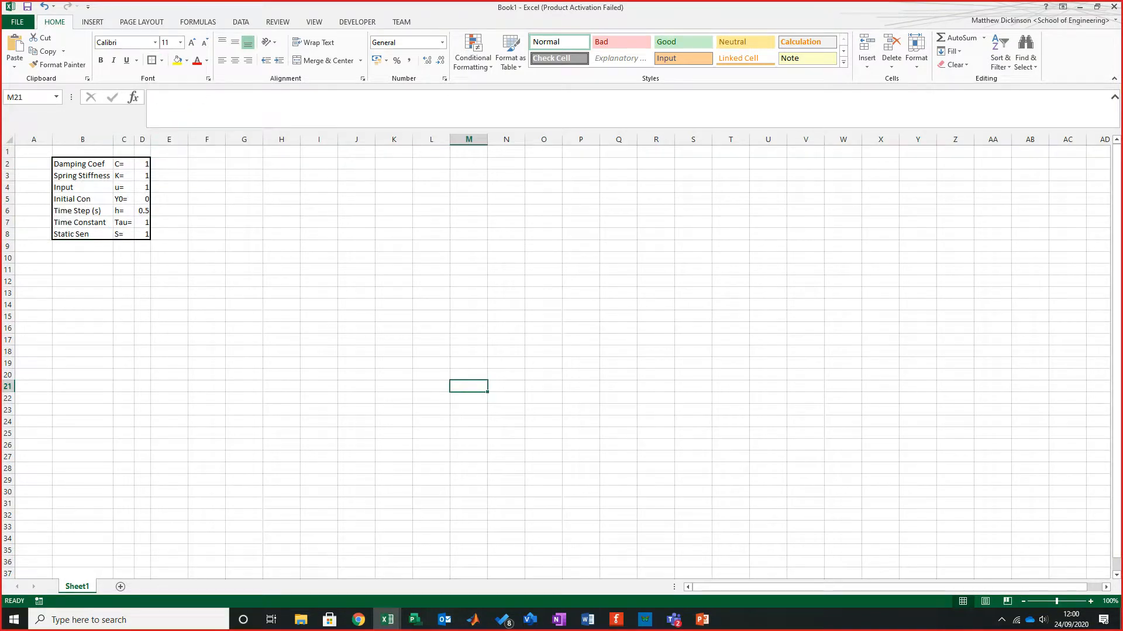
# Step: Make the parameter labels and symbols in B2:C8 bold
pyautogui.click(169, 304)
pyautogui.moveTo(124, 235); pyautogui.dragTo(79, 164)
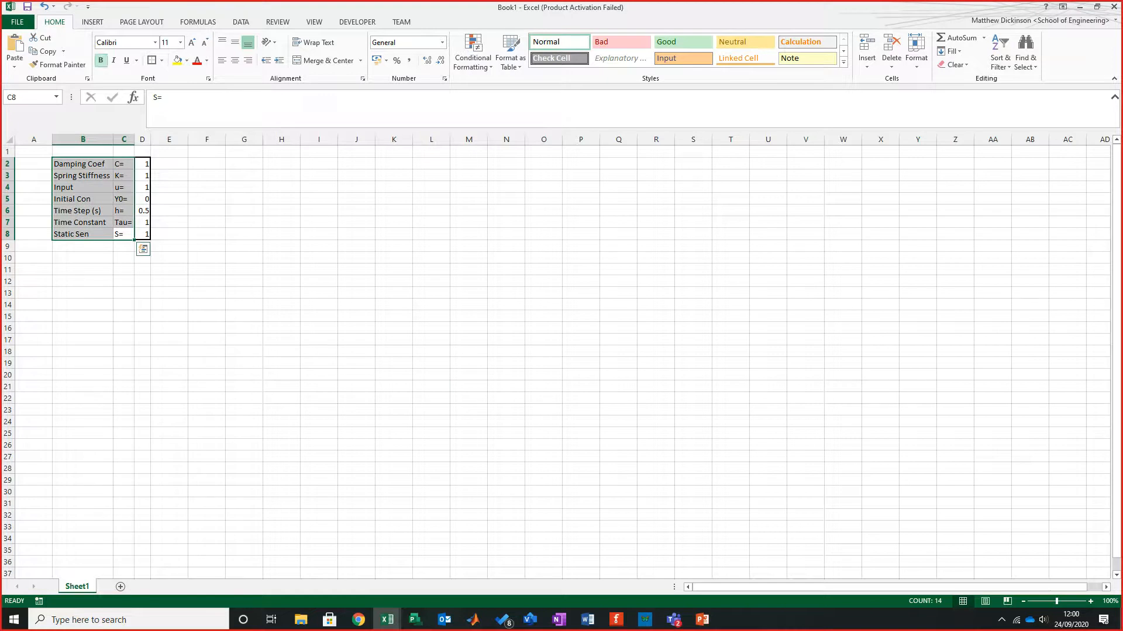
pyautogui.click(101, 61)
pyautogui.click(244, 340)
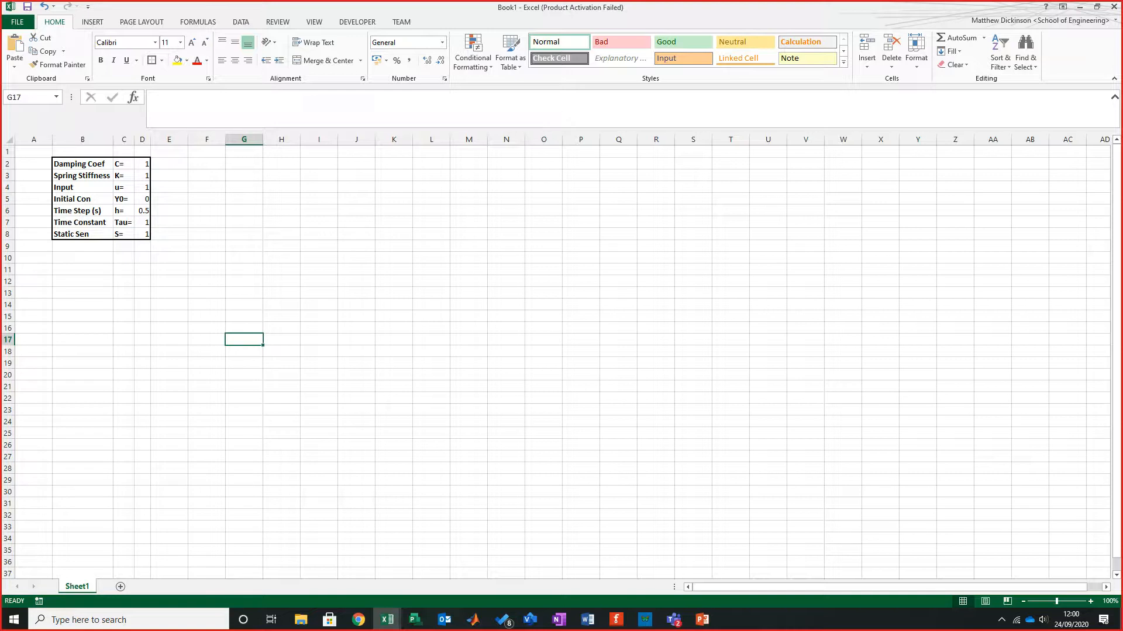
pyautogui.moveTo(83, 270); pyautogui.dragTo(959, 270)
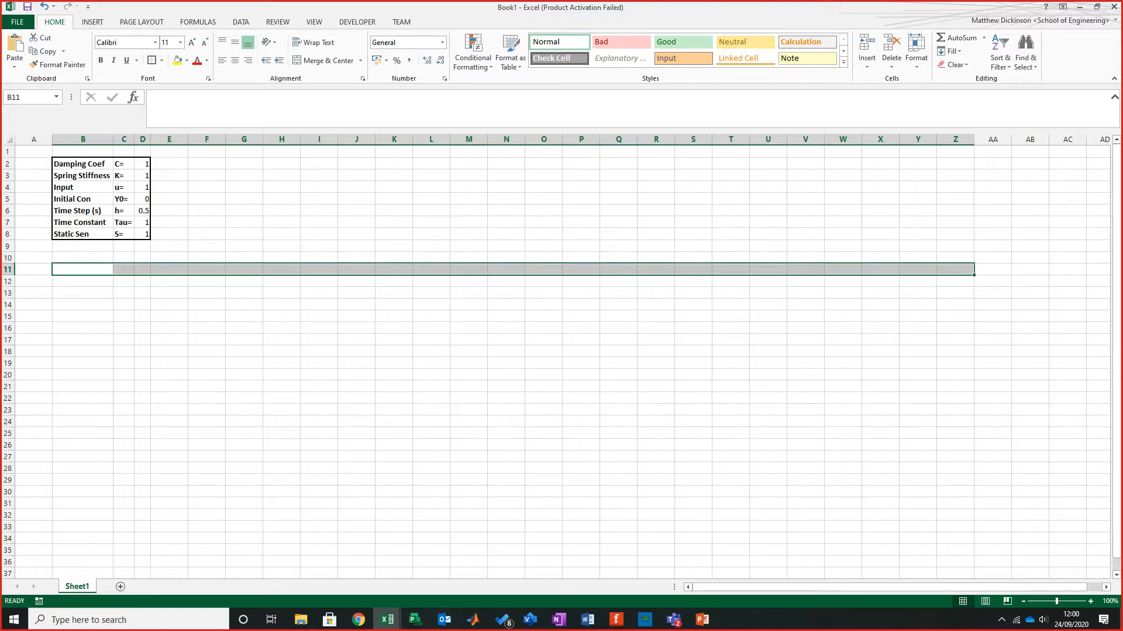
pyautogui.click(618, 410)
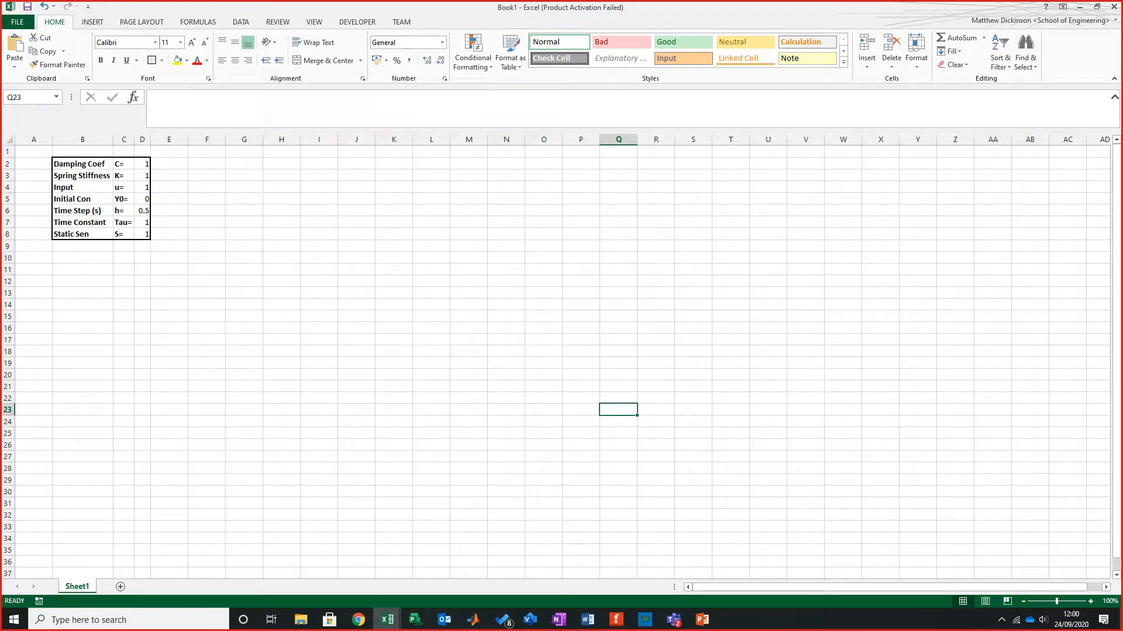
# Step: Enter the column heading "h" in cell B11 and centre it
pyautogui.click(83, 270)
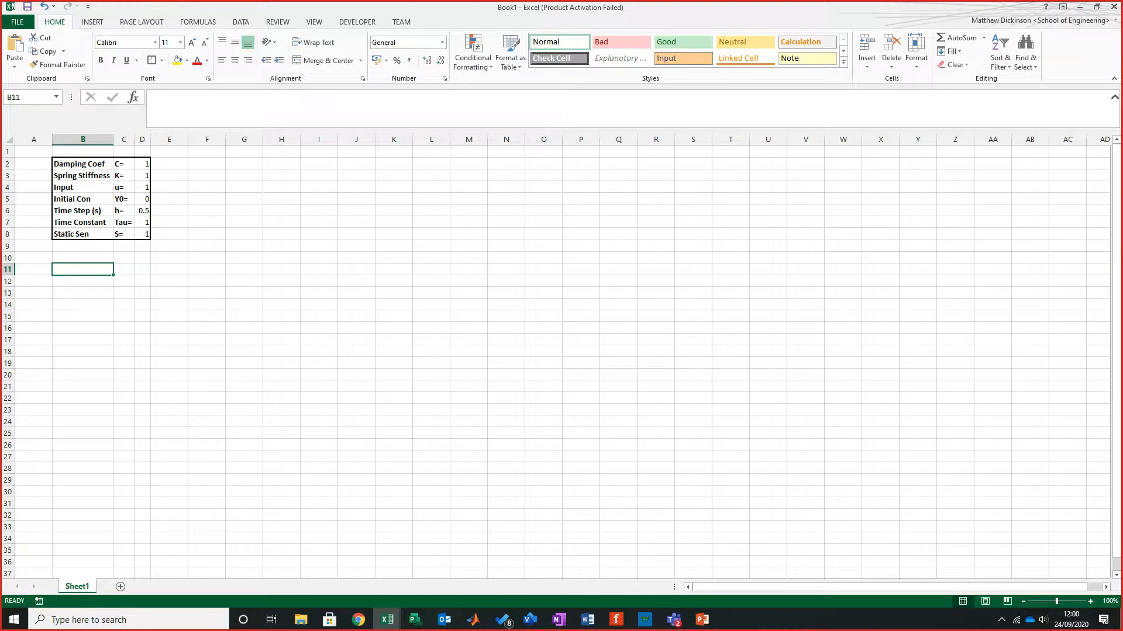
pyautogui.write('h')
pyautogui.press('Return')
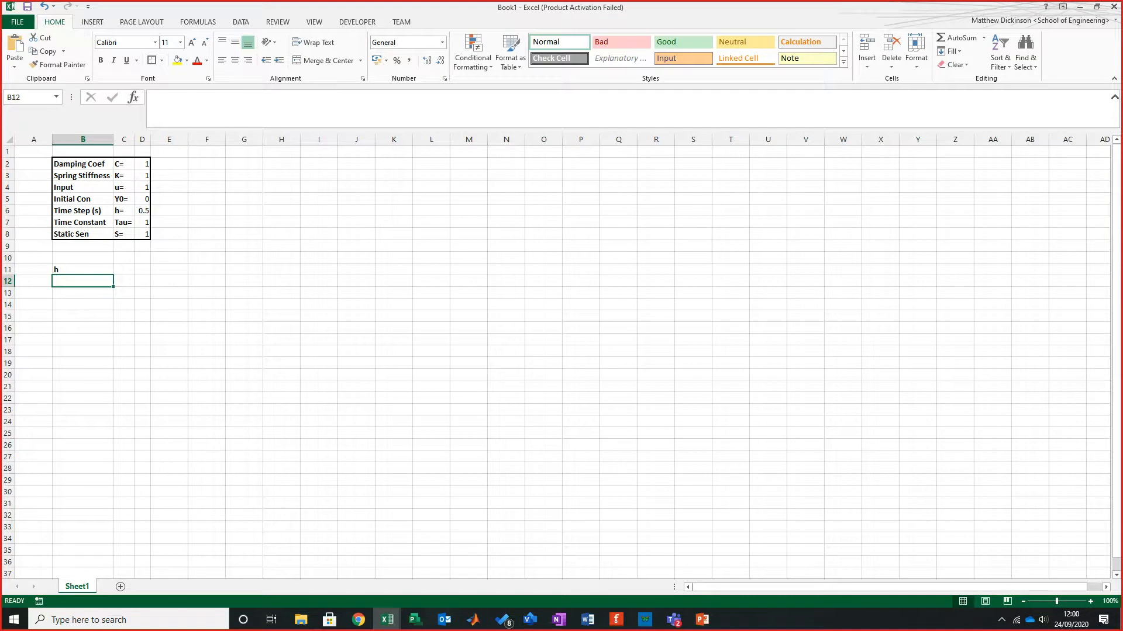
pyautogui.click(82, 270)
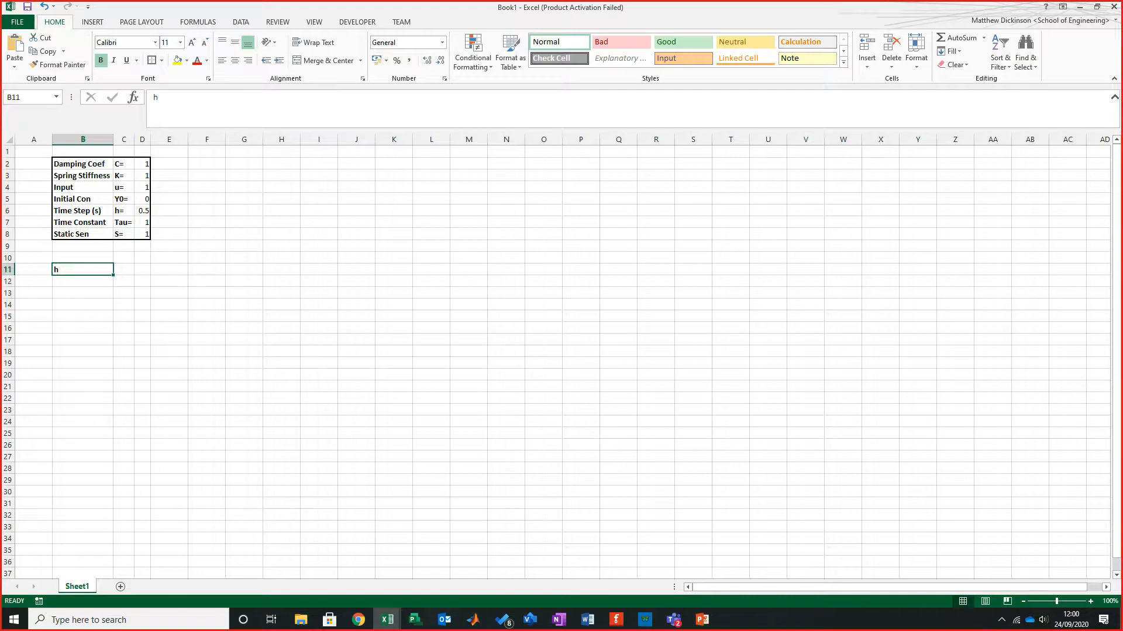
pyautogui.click(235, 61)
pyautogui.click(207, 387)
pyautogui.click(83, 270)
# Step: Enter the starting value 0 in cell B12 and centre it
pyautogui.click(82, 281)
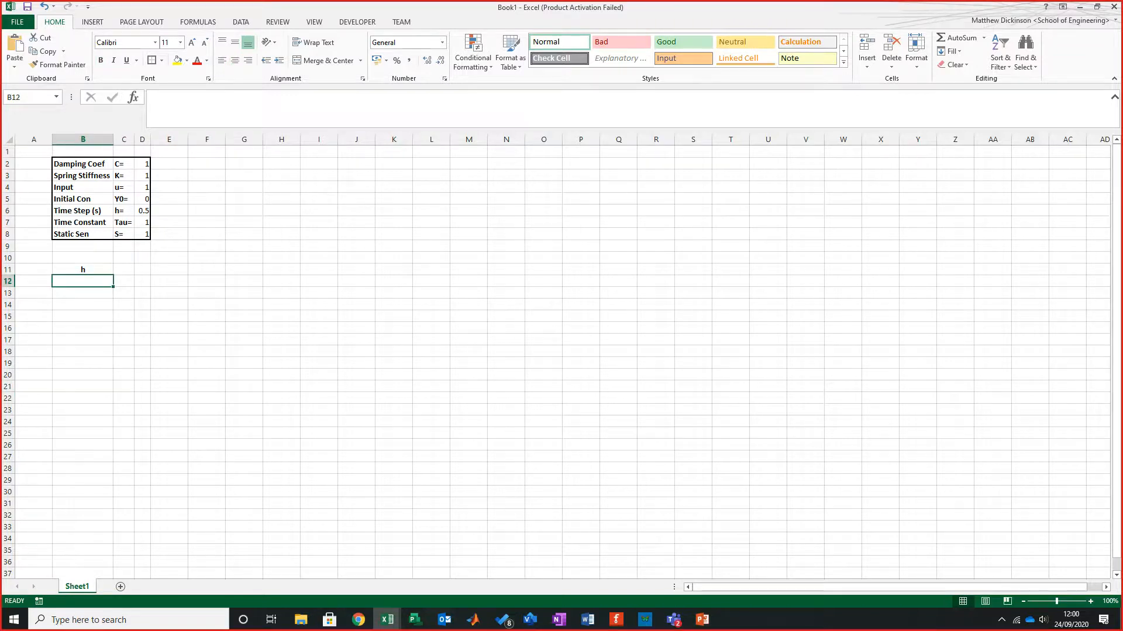
pyautogui.write('=')
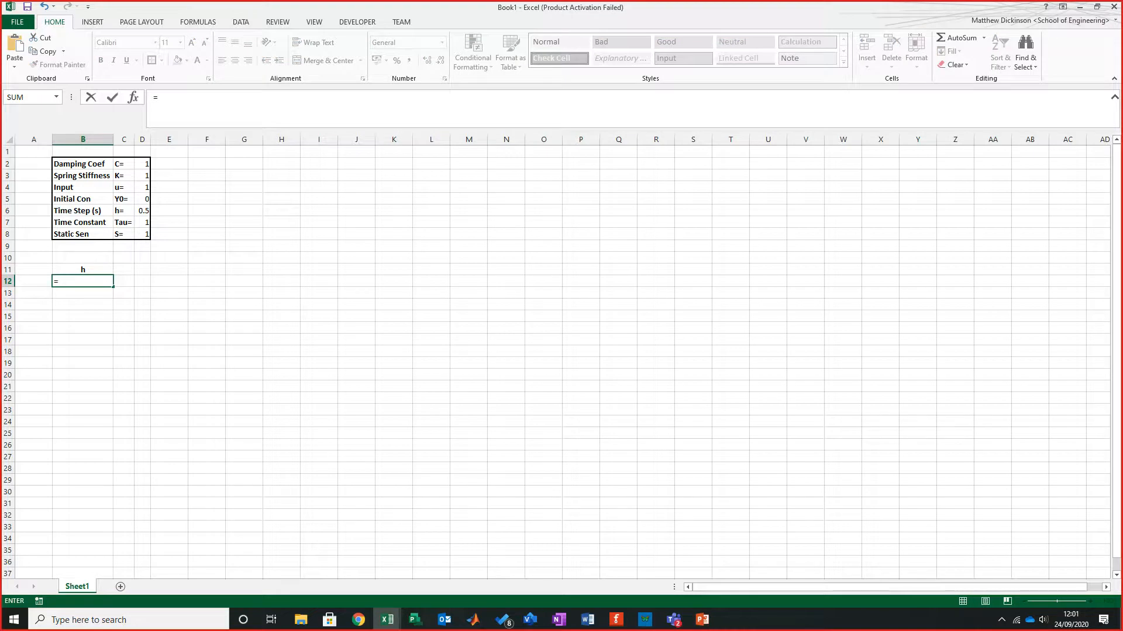
pyautogui.press('BackSpace')
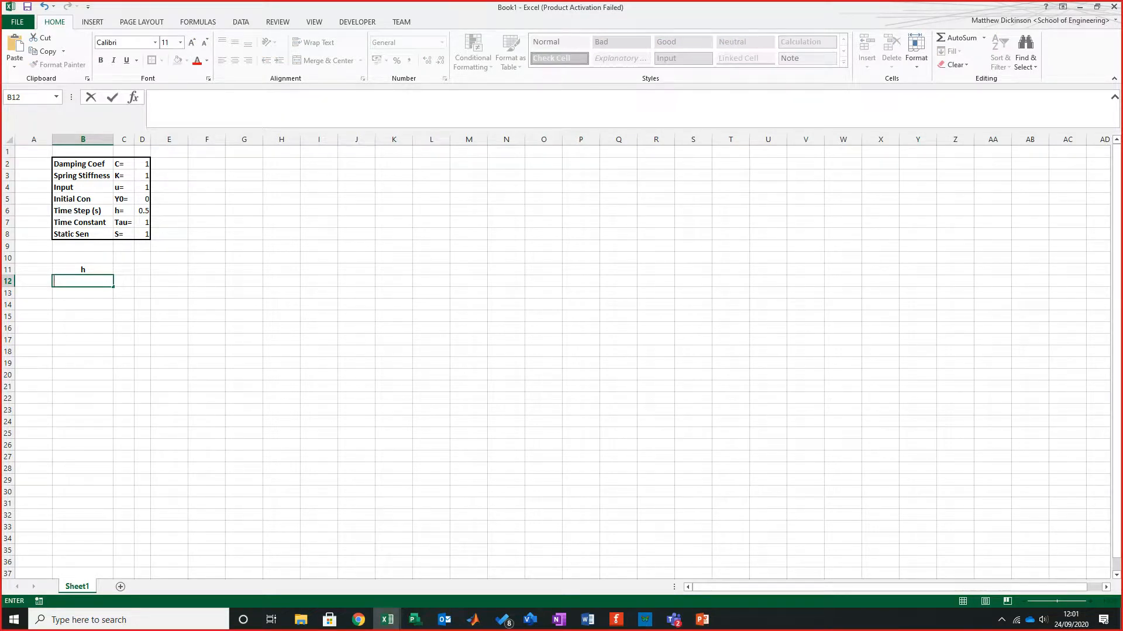
pyautogui.write('0')
pyautogui.press('Return')
pyautogui.click(244, 339)
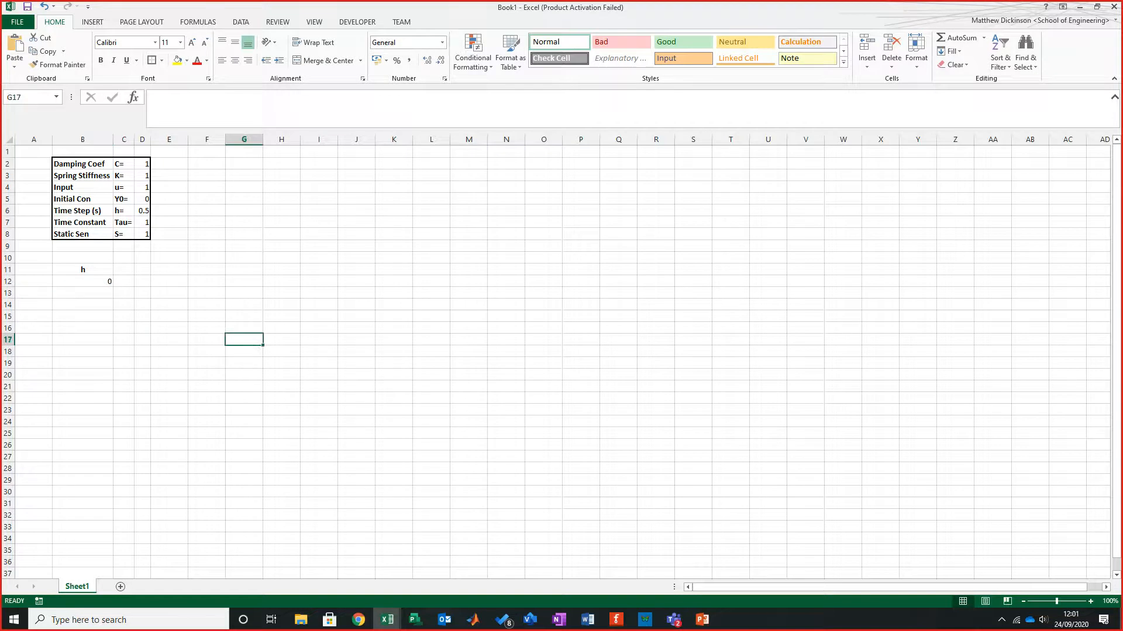
pyautogui.click(105, 280)
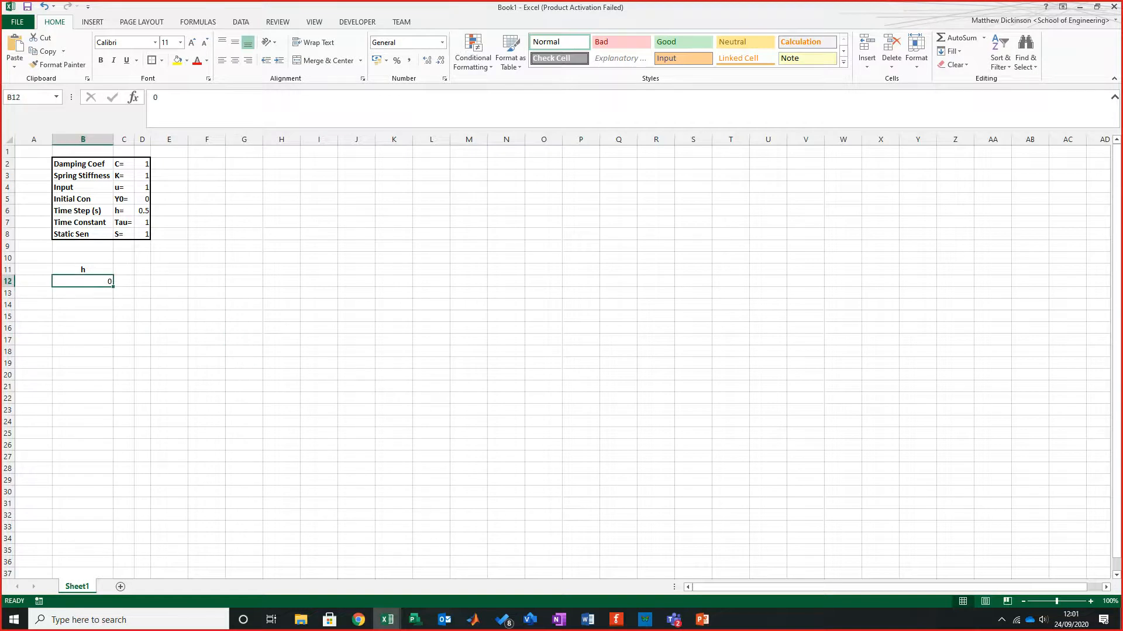
pyautogui.click(235, 60)
pyautogui.click(207, 386)
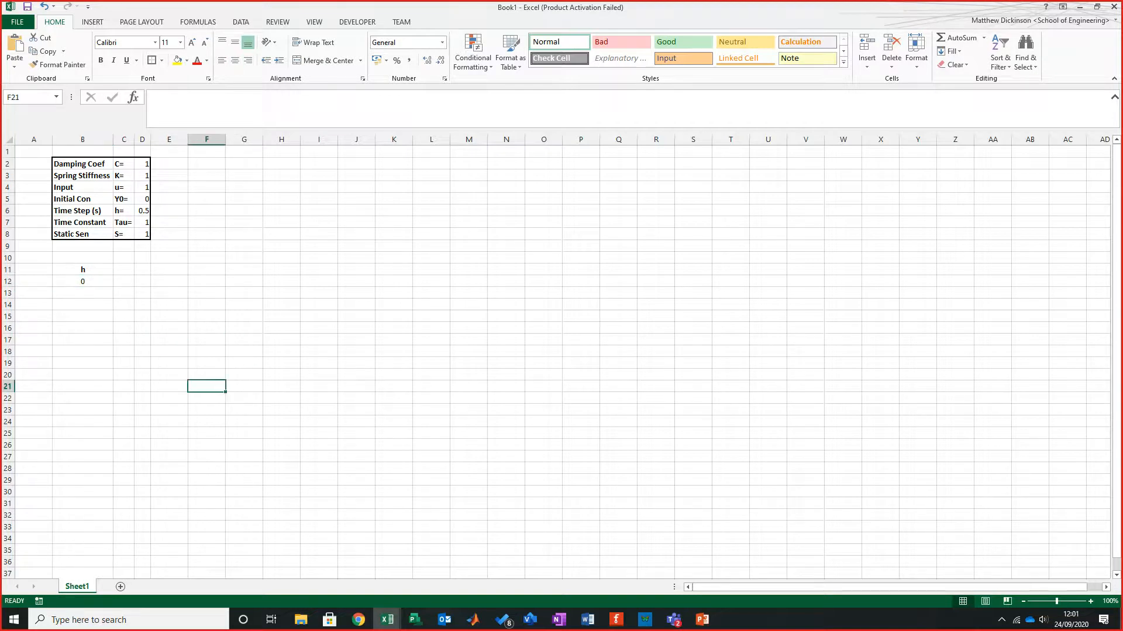
# Step: Enter the formula =B12*$D$6 in cell B13, with an absolute reference to the time step
pyautogui.click(83, 293)
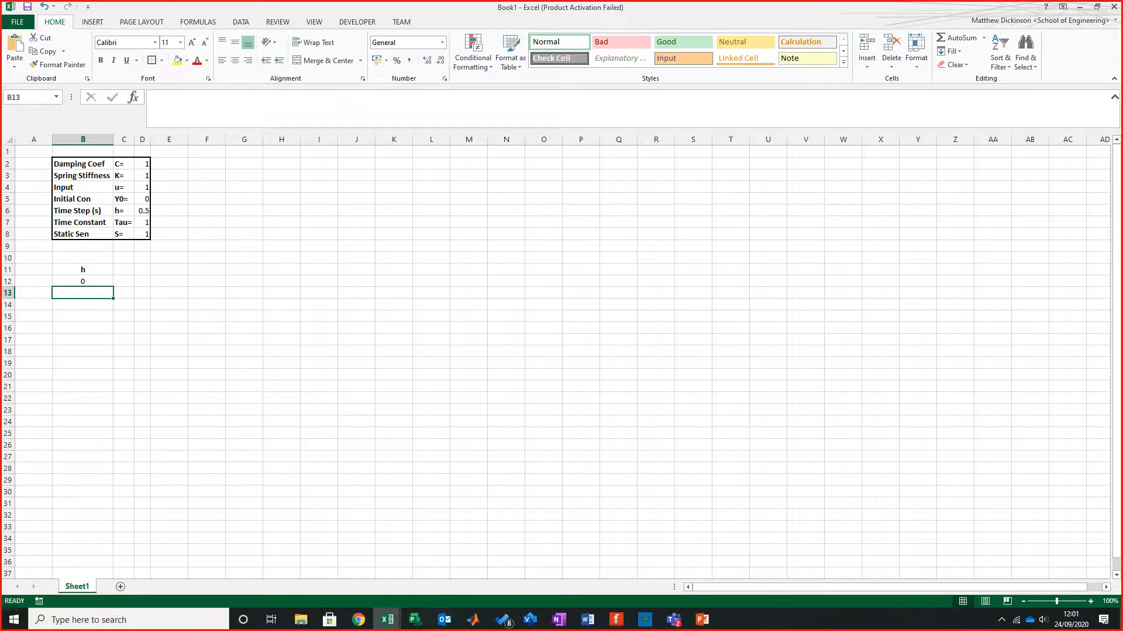
pyautogui.write('=')
pyautogui.press('Up')
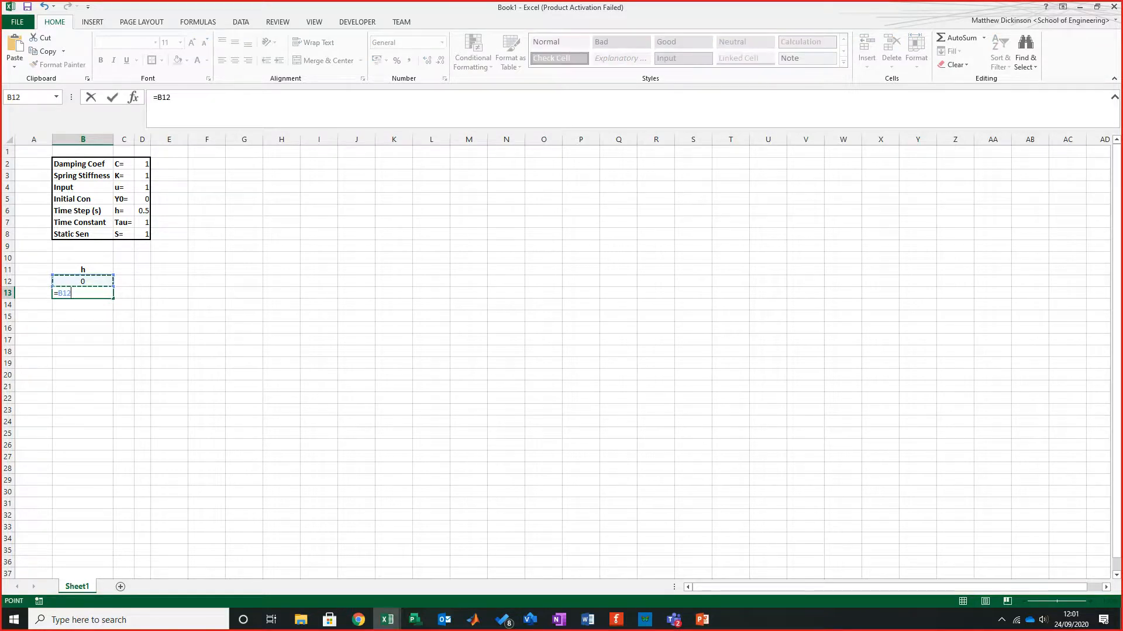
pyautogui.write('*')
pyautogui.click(143, 211)
pyautogui.press('F4')
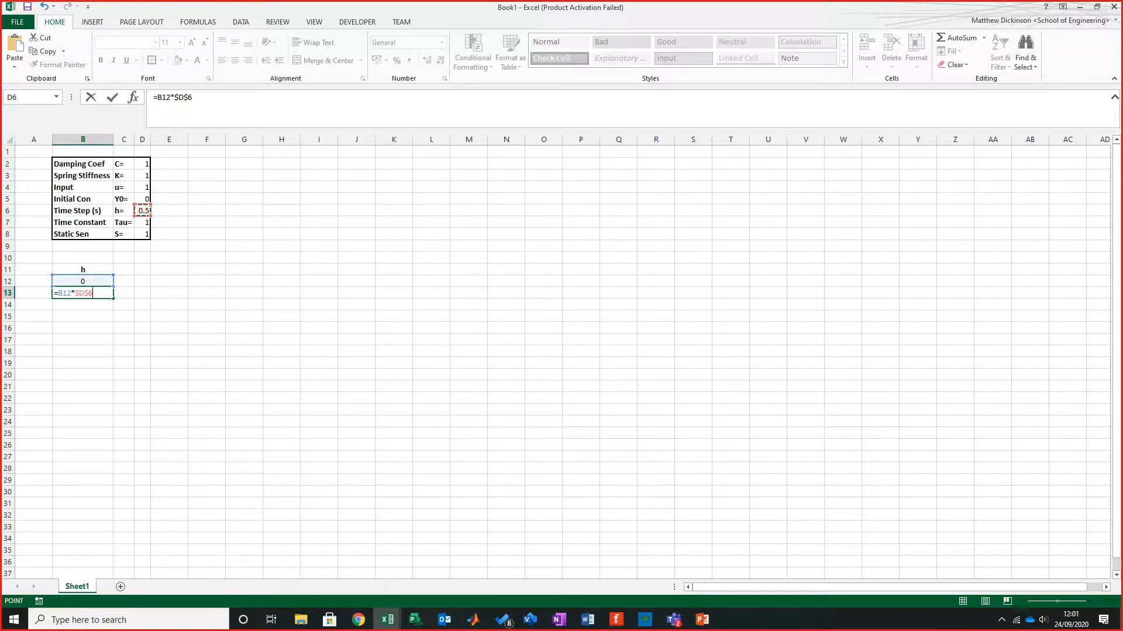
pyautogui.press('Return')
# Step: Replace the multiplication in the B13 formula with addition so it reads =B12+$D$6
pyautogui.click(83, 293)
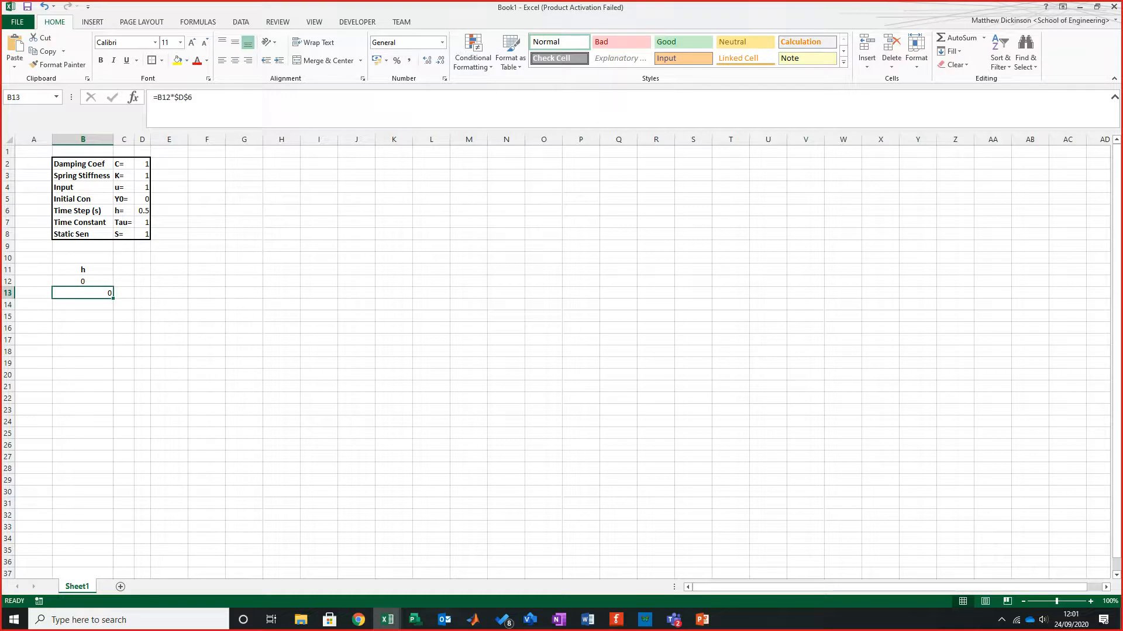
pyautogui.moveTo(142, 201); pyautogui.dragTo(142, 211)
pyautogui.click(82, 281)
pyautogui.click(83, 293)
pyautogui.click(174, 99)
pyautogui.press('BackSpace')
pyautogui.write('=')
pyautogui.press('BackSpace')
pyautogui.write('+')
pyautogui.press('Return')
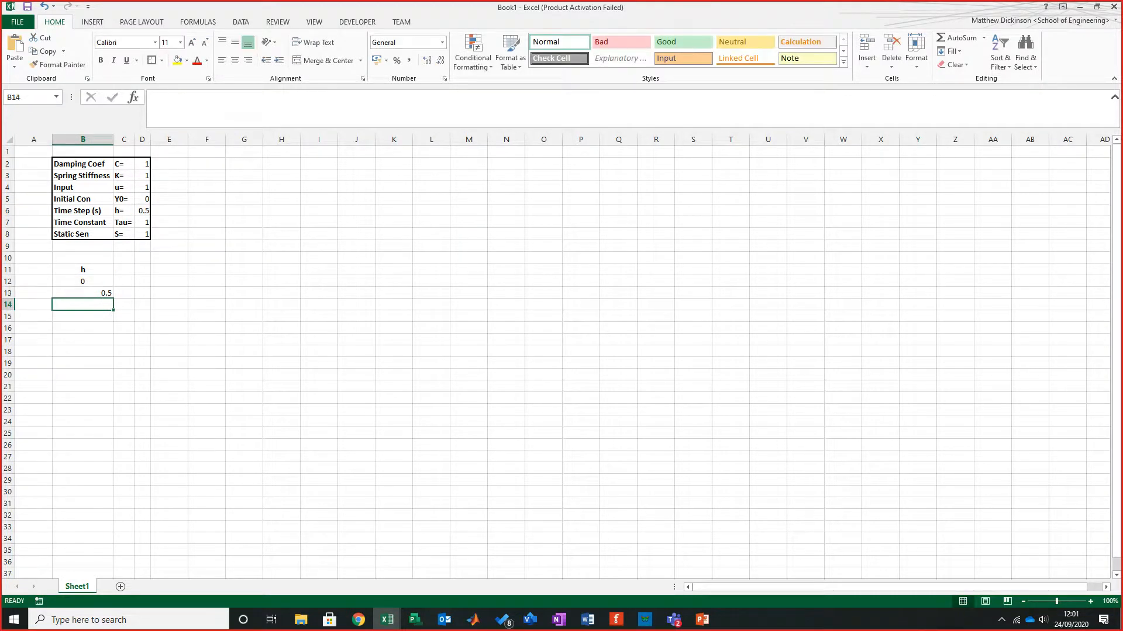
pyautogui.click(82, 293)
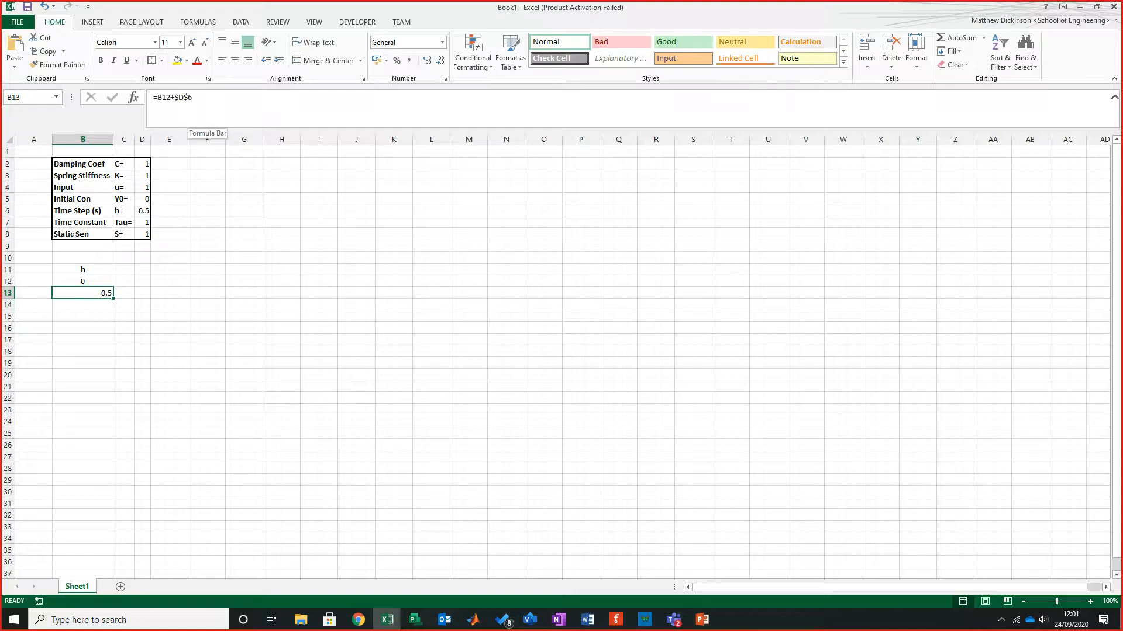
pyautogui.click(202, 99)
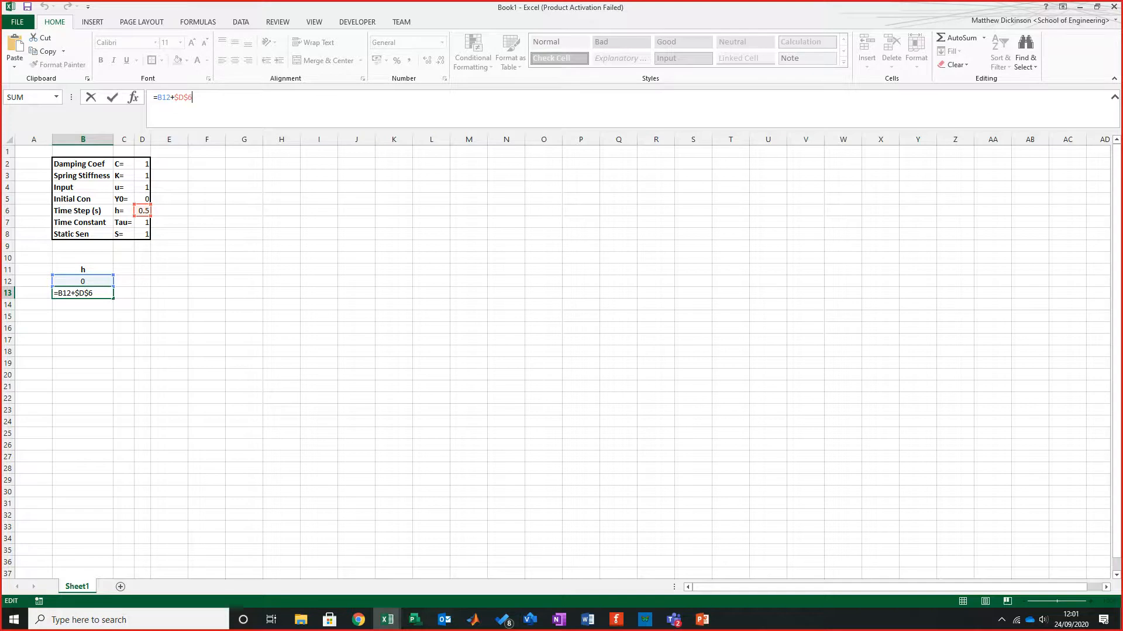
pyautogui.press('Return')
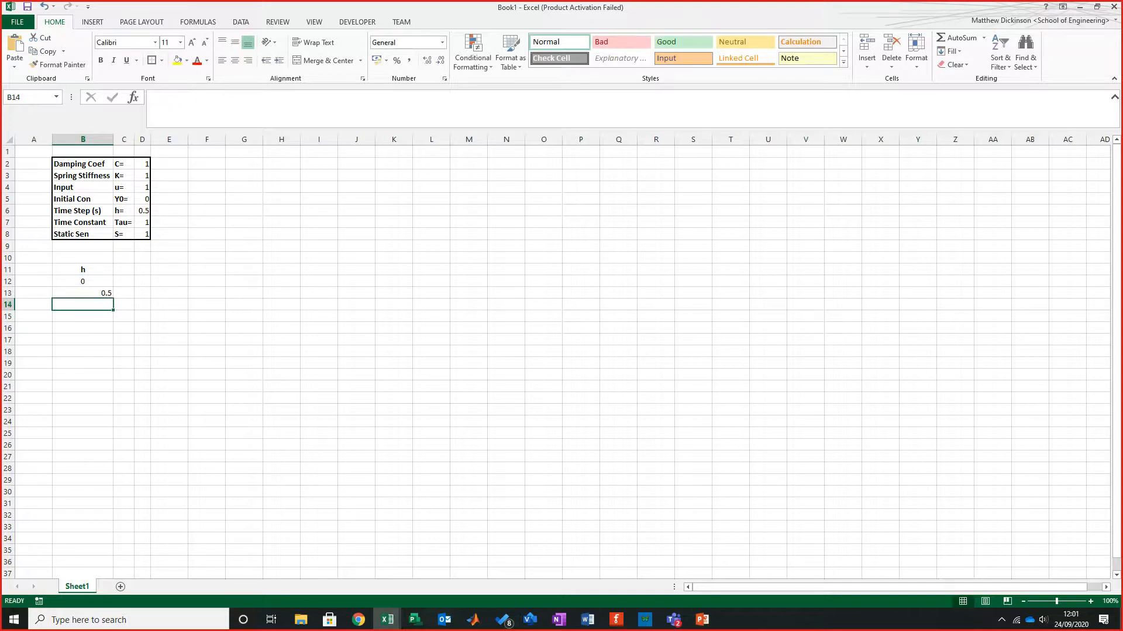
# Step: Fill the B13 time formula down column B to row 439
pyautogui.click(83, 293)
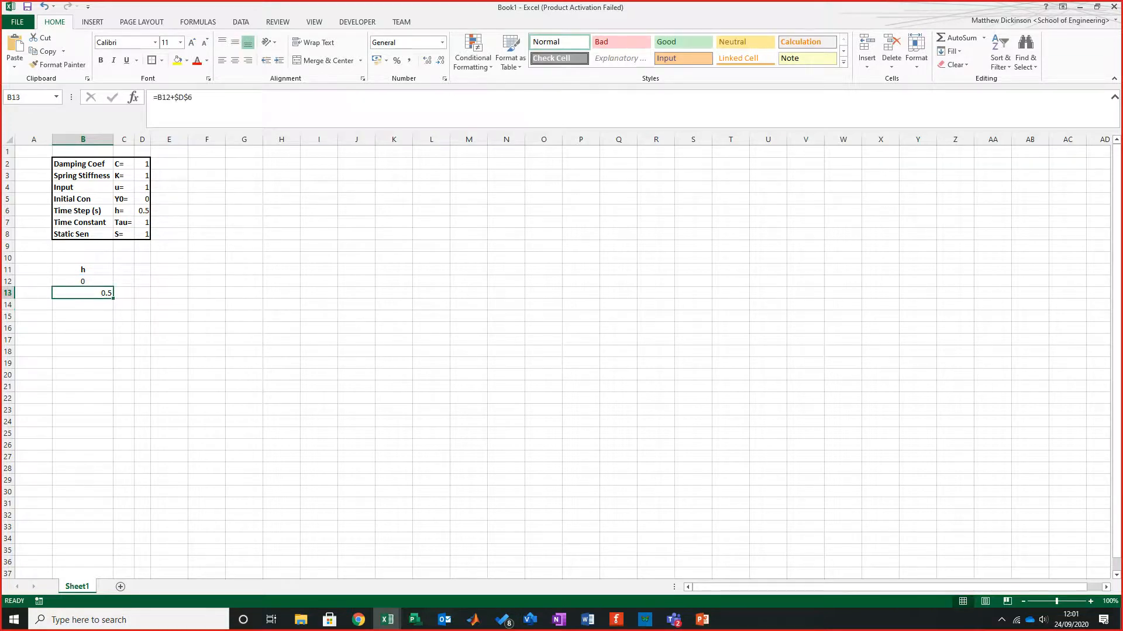
pyautogui.moveTo(113, 299); pyautogui.dragTo(112, 450)
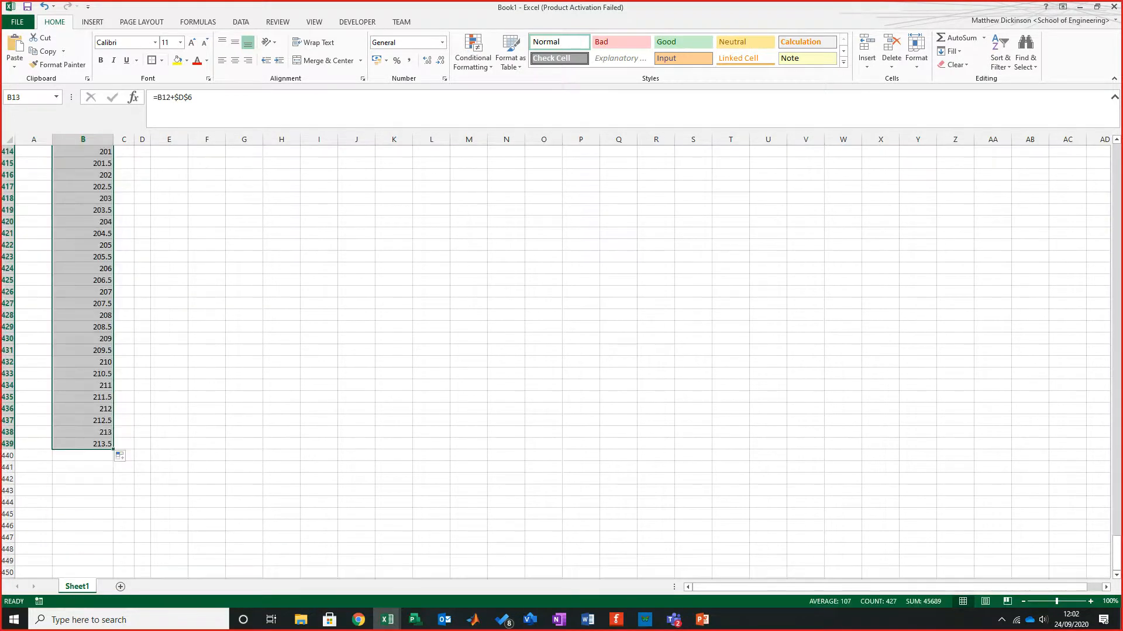
pyautogui.click(206, 491)
pyautogui.click(82, 444)
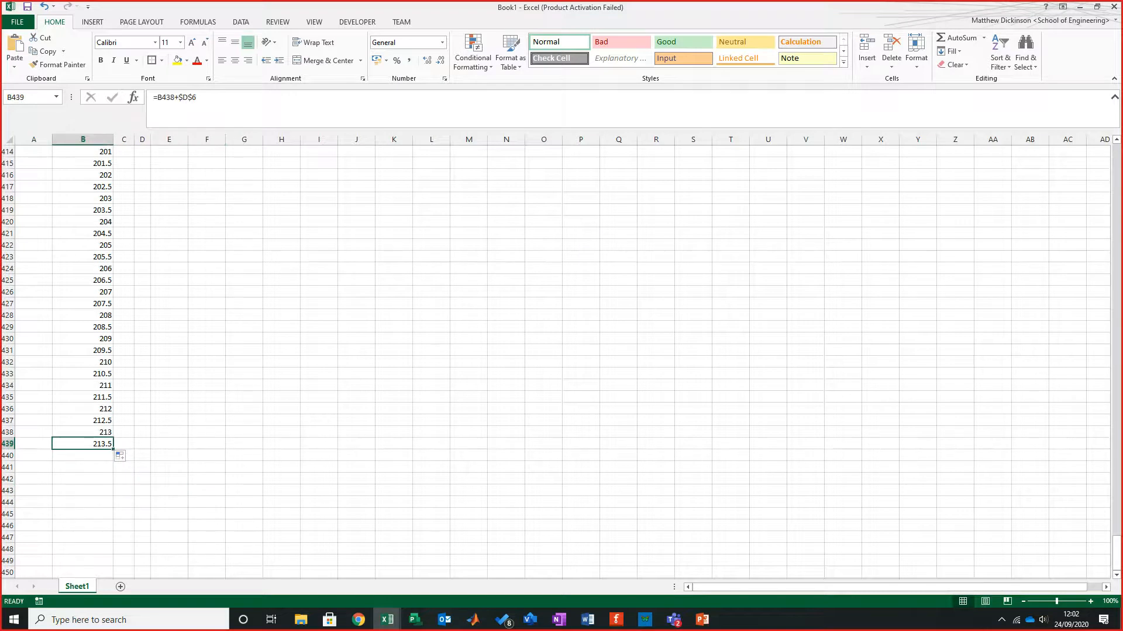
# Step: Set the time step value in cell D6 to 0.01
pyautogui.hotkey('ctrl', 'Up')
pyautogui.hotkey('ctrl', 'Up')
pyautogui.hotkey('ctrl', 'Up')
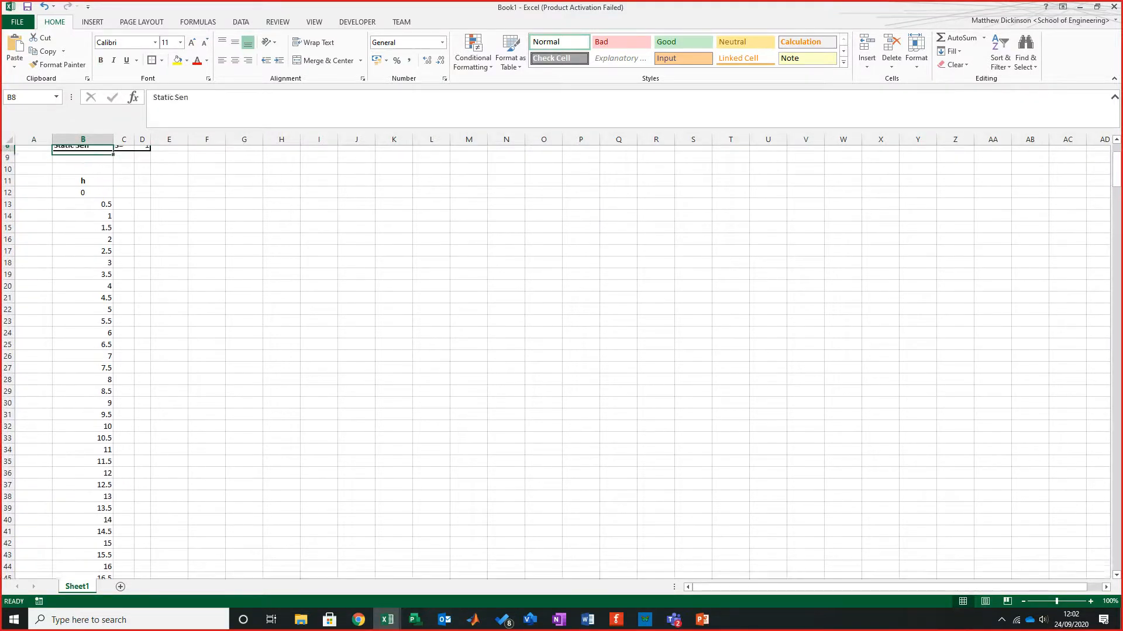
pyautogui.scroll(1, 556, 362)
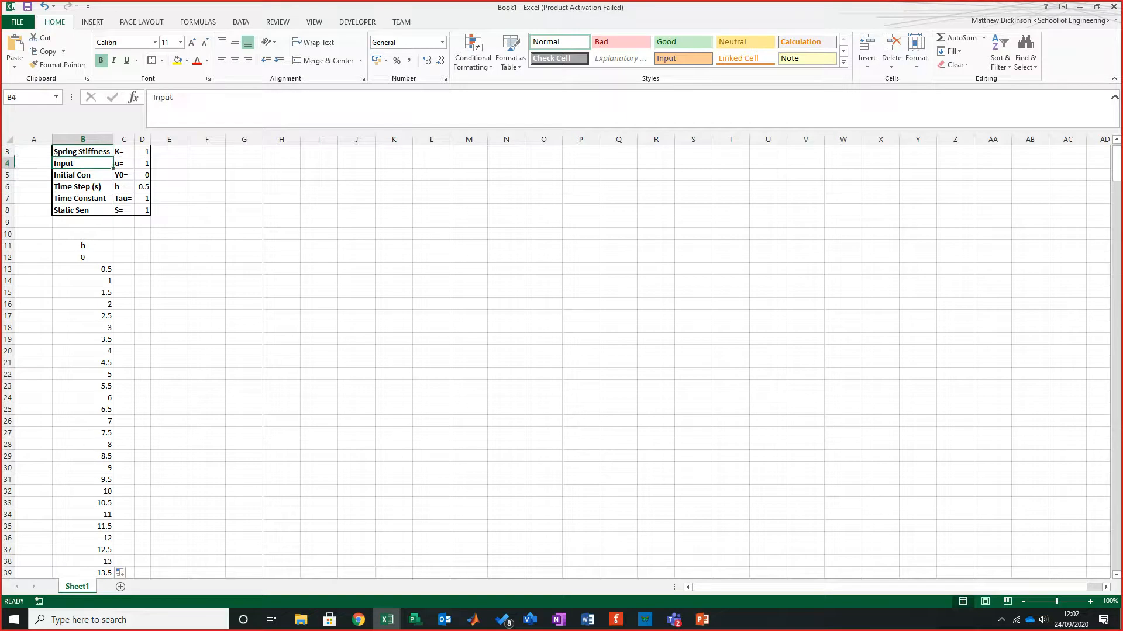
pyautogui.press('Down')
pyautogui.press('Down')
pyautogui.press('Up')
pyautogui.press('Up')
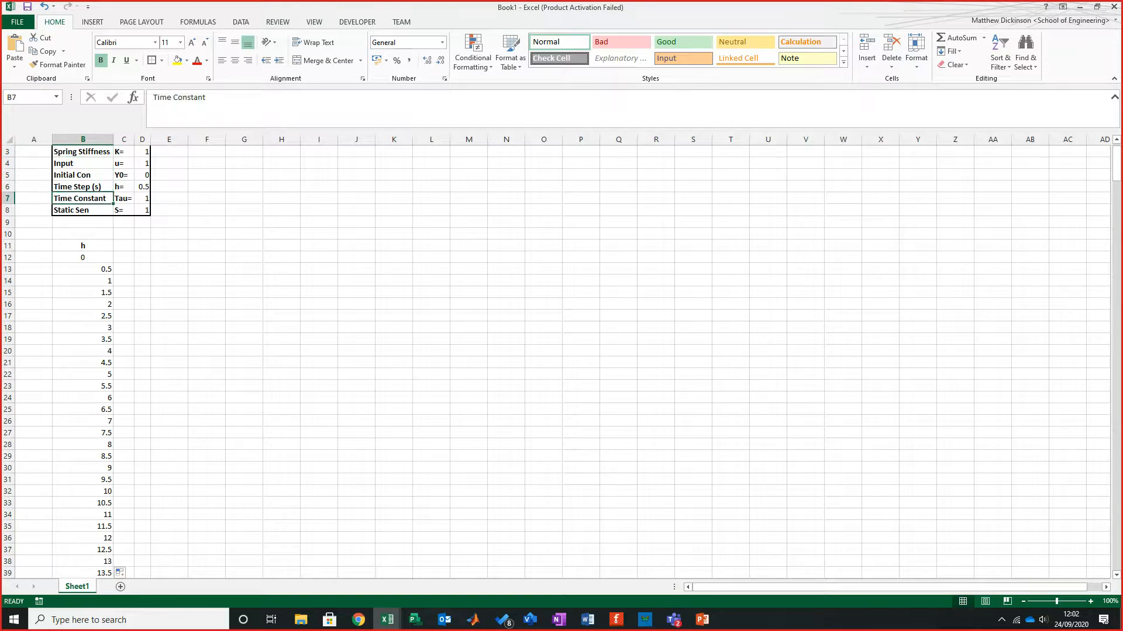
pyautogui.press('Right')
pyautogui.press('Right')
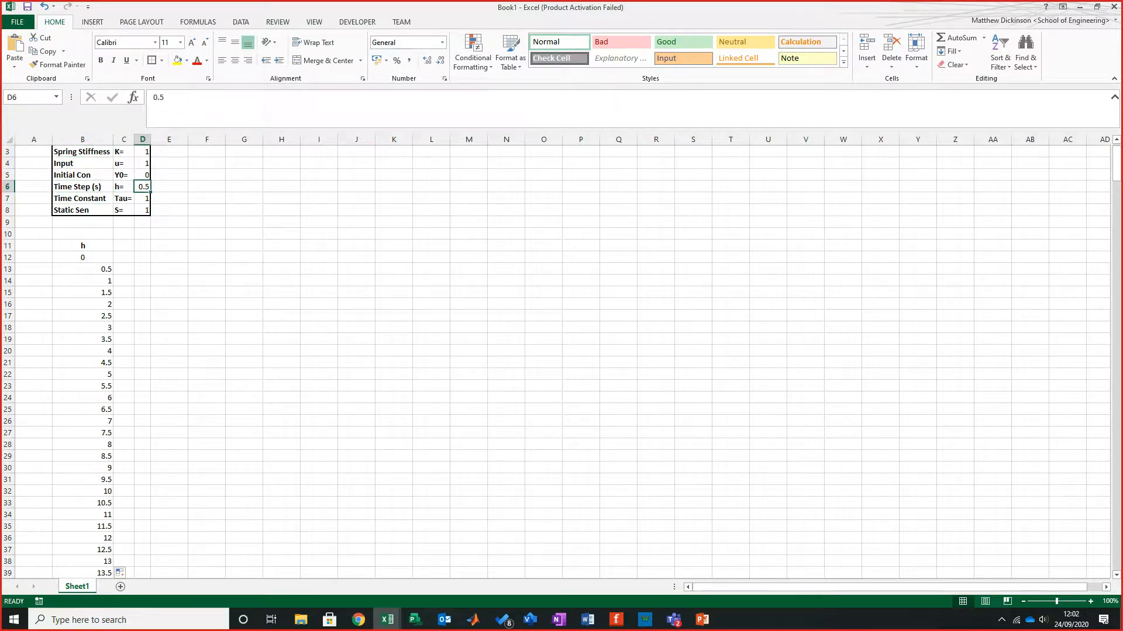
pyautogui.write('0.01')
pyautogui.press('Return')
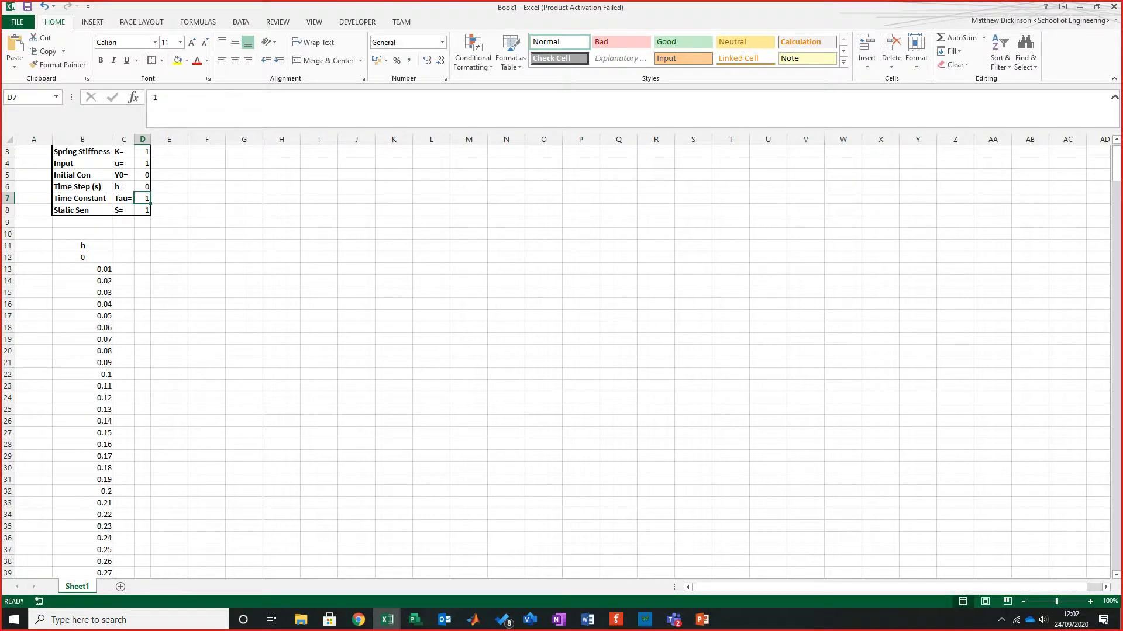
# Step: Centre the heading and all time values in the h column, B11:B439
pyautogui.click(244, 257)
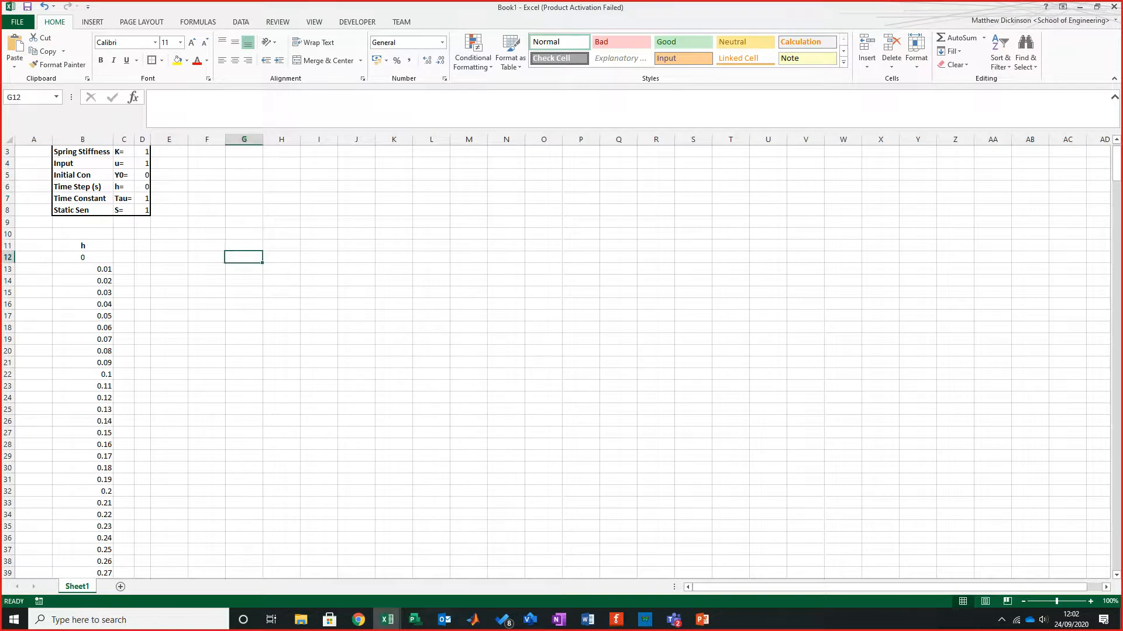
pyautogui.scroll(1, 561, 359)
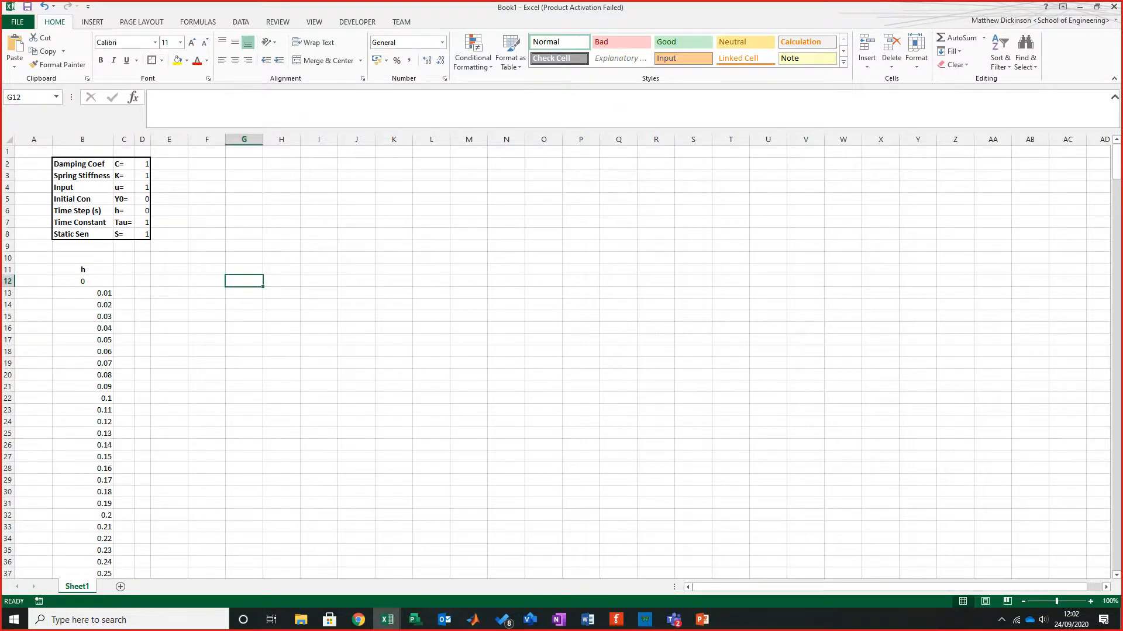
pyautogui.click(82, 269)
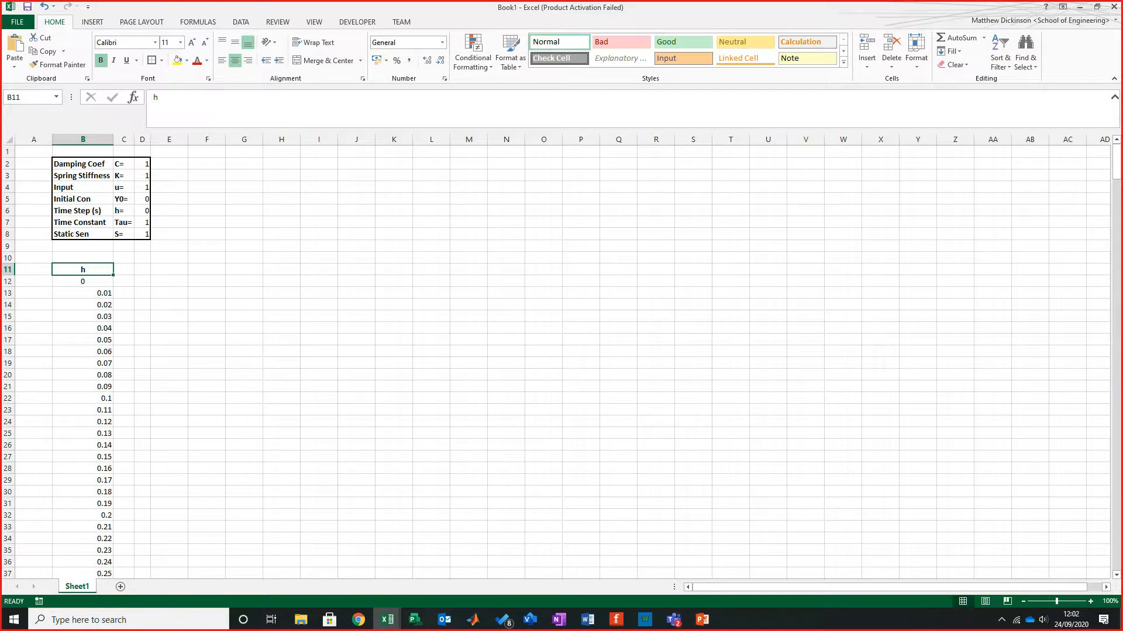
pyautogui.hotkey('ctrl', 'shift', 'Down')
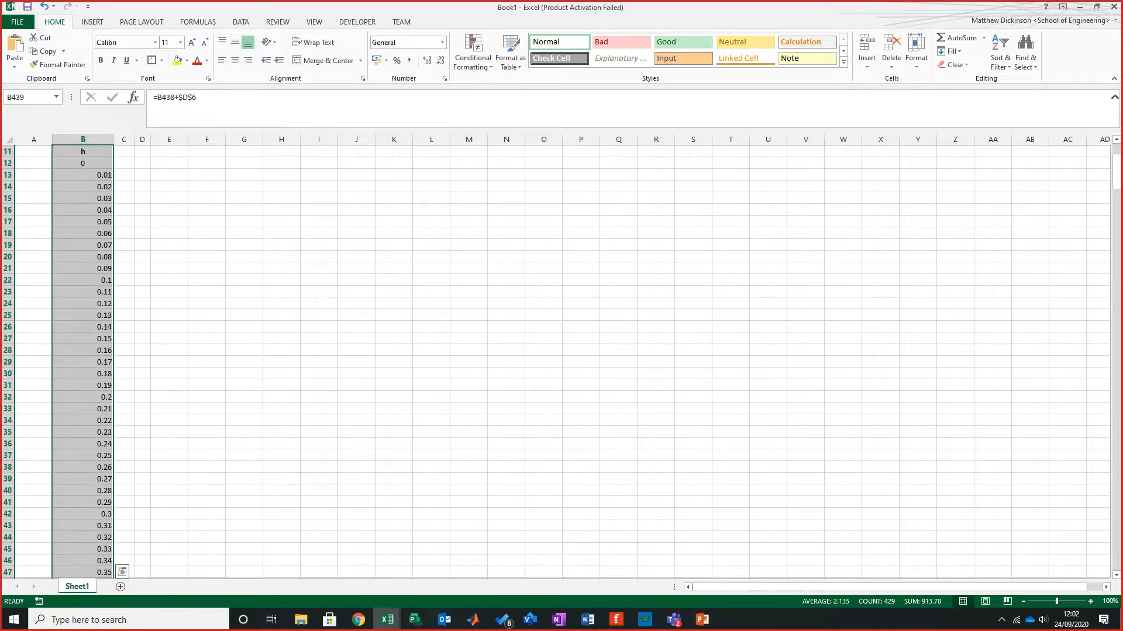
pyautogui.click(235, 60)
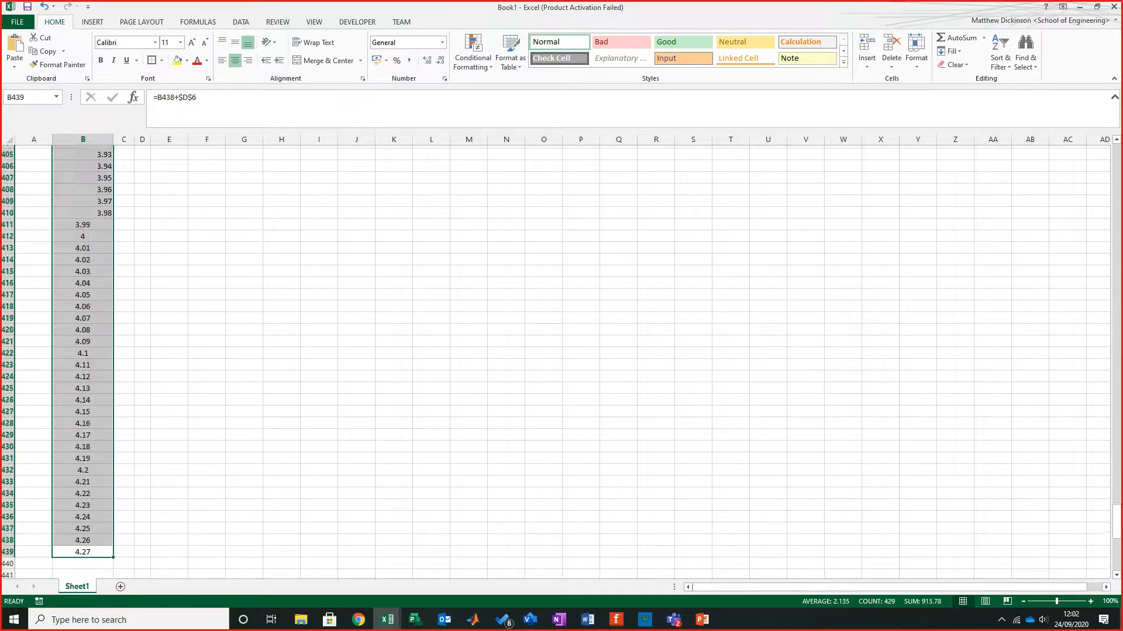
pyautogui.scroll(-5, 244, 339)
pyautogui.click(243, 339)
pyautogui.click(82, 315)
pyautogui.hotkey('ctrl', 'Up')
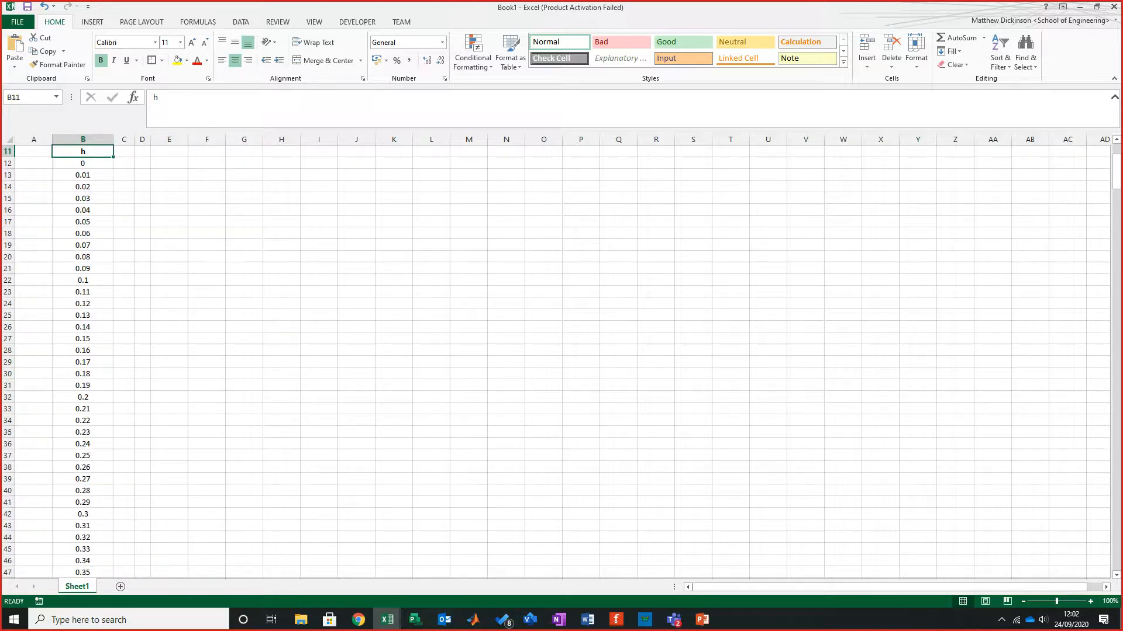
# Step: Enter the column heading Sim Pos in cell C11 and fit the width of column C to it
pyautogui.press('Right')
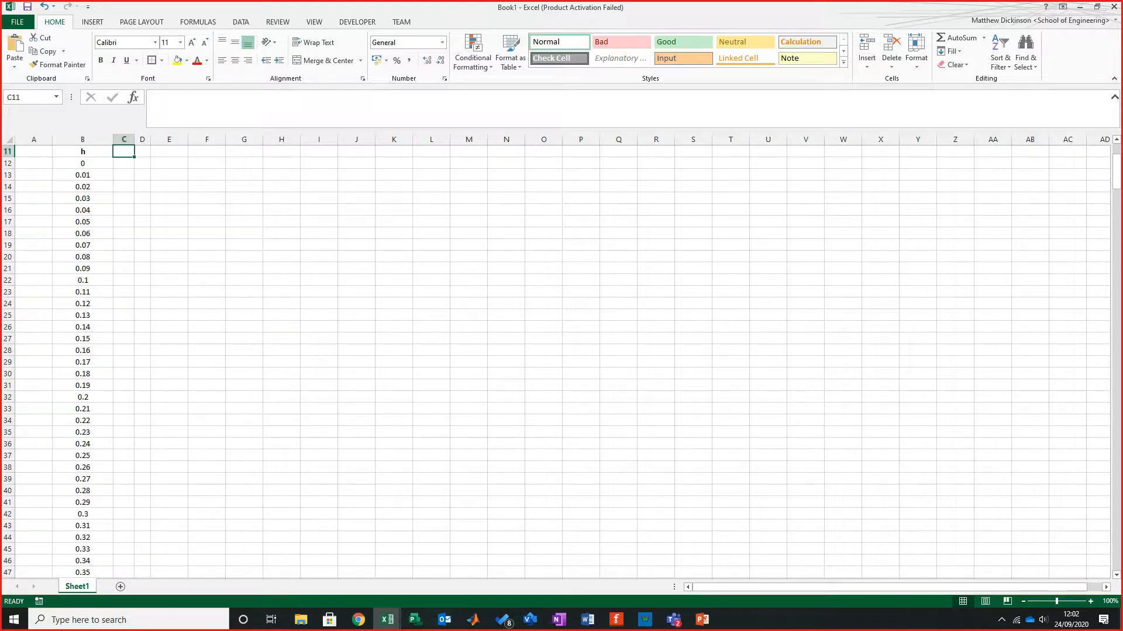
pyautogui.hotkey('alt', 'F11')
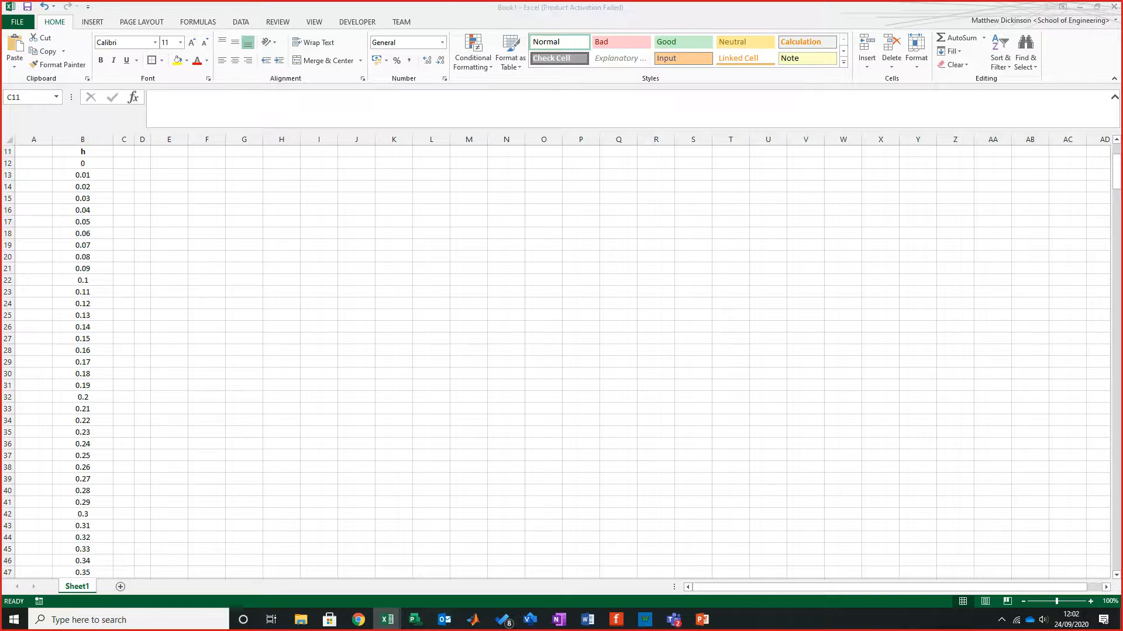
pyautogui.hotkey('alt', 'Tab')
pyautogui.scroll(4, 562, 363)
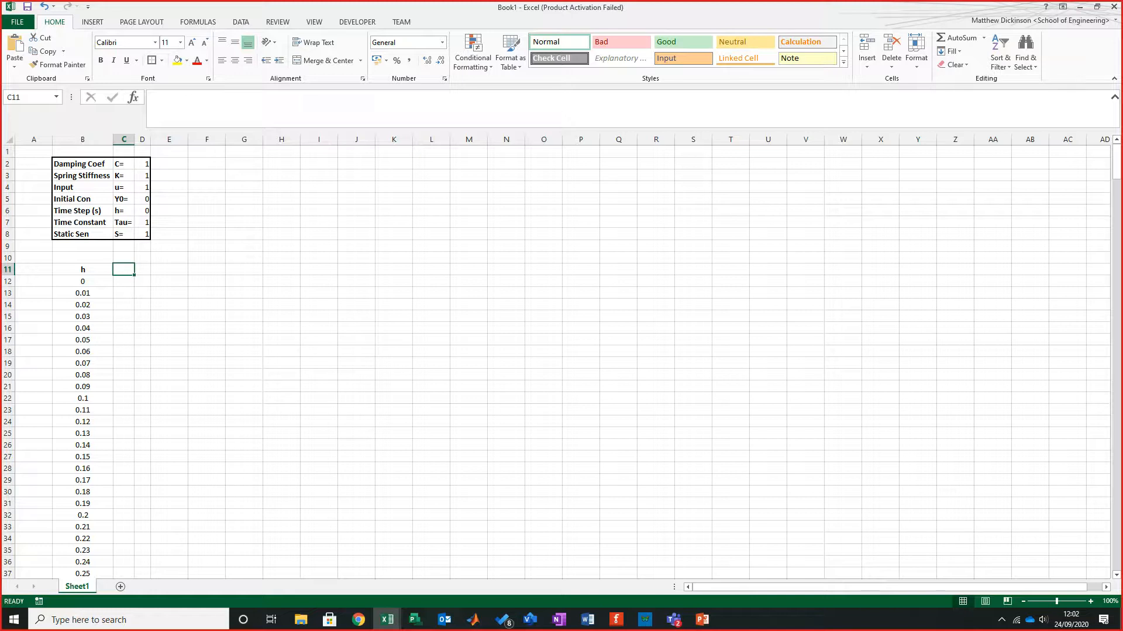
pyautogui.write('Pos')
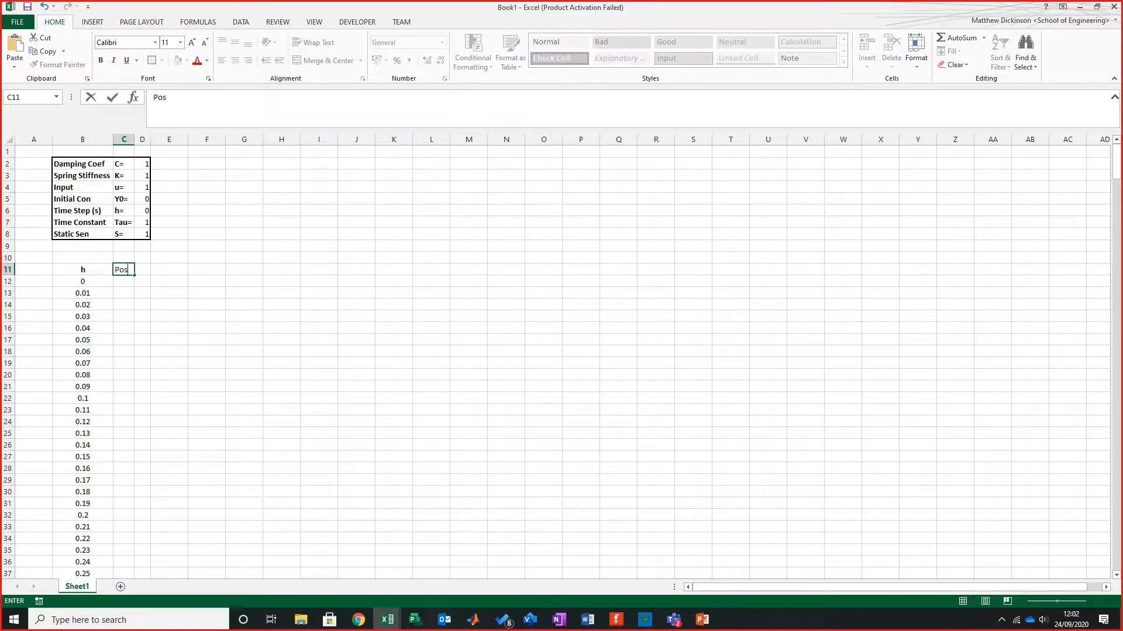
pyautogui.press('BackSpace')
pyautogui.press('BackSpace')
pyautogui.press('BackSpace')
pyautogui.write('Sim Pos')
pyautogui.press('Tab')
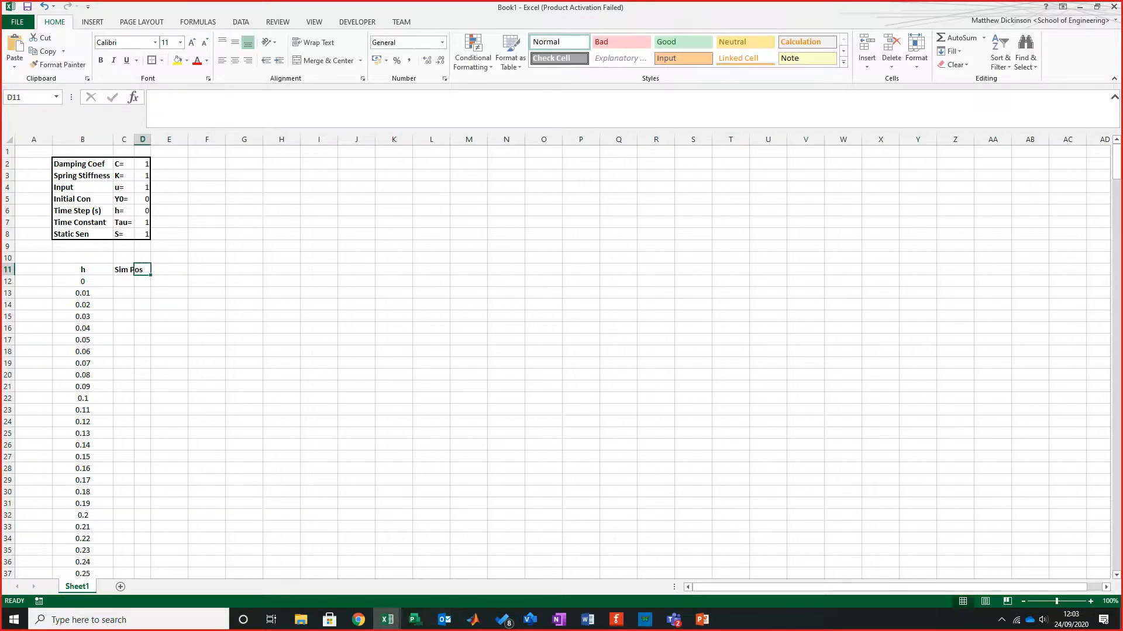
pyautogui.doubleClick(133, 140)
pyautogui.click(255, 363)
# Step: Add a bold Dy/DT heading in cell D11 and widen column D so it fits
pyautogui.click(153, 270)
pyautogui.write('Dy/DT')
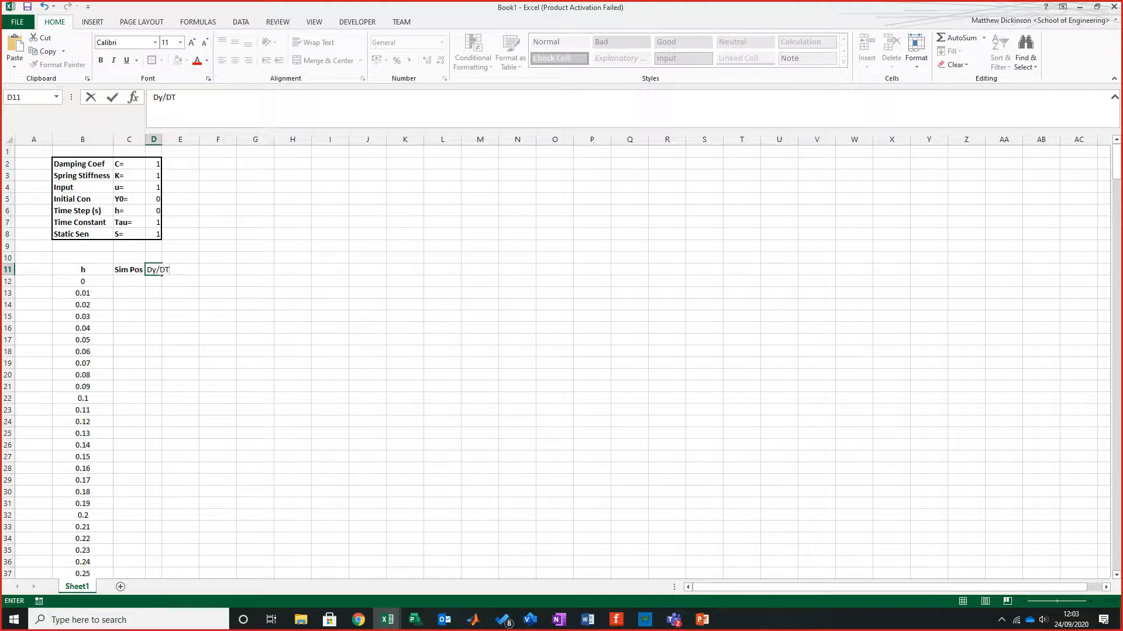
pyautogui.press('Return')
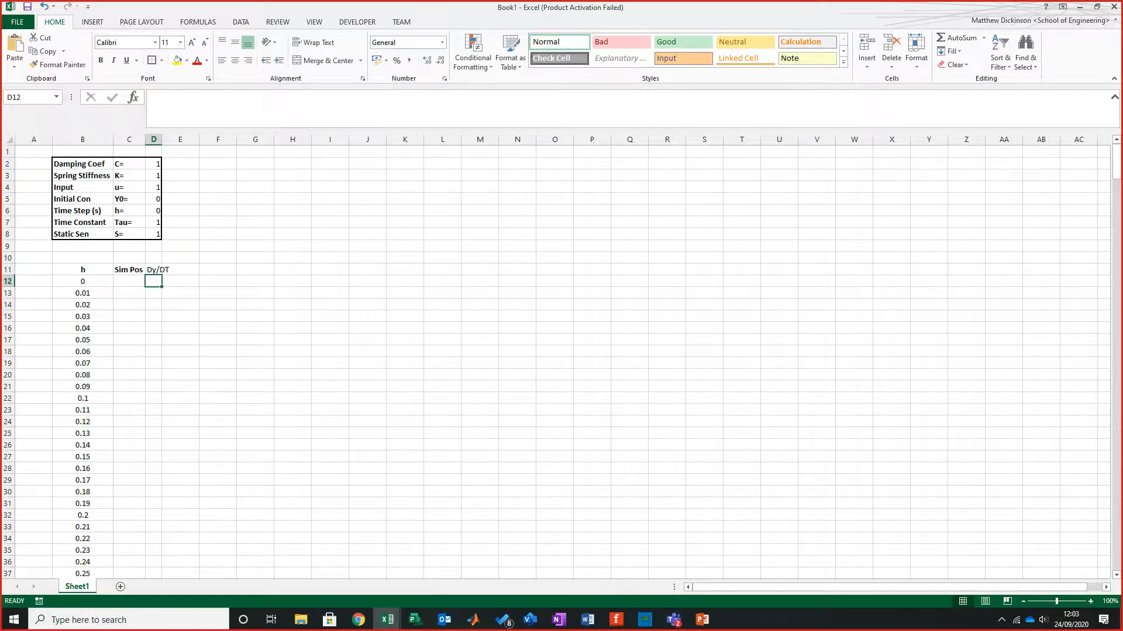
pyautogui.moveTo(162, 139); pyautogui.dragTo(172, 140)
pyautogui.press('Up')
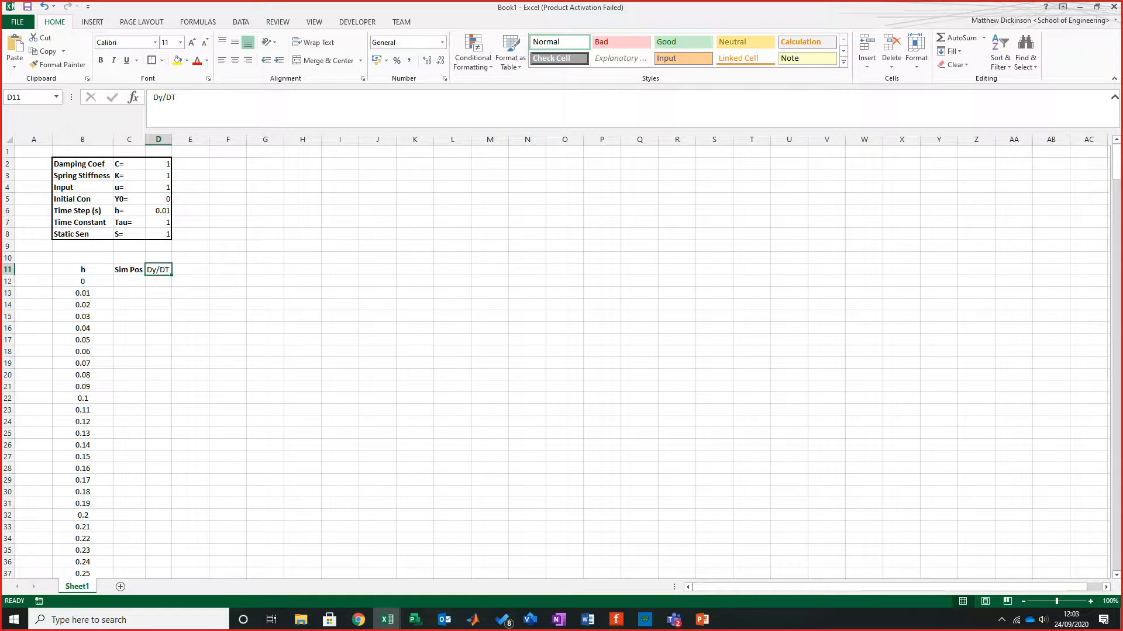
pyautogui.click(101, 61)
pyautogui.click(265, 293)
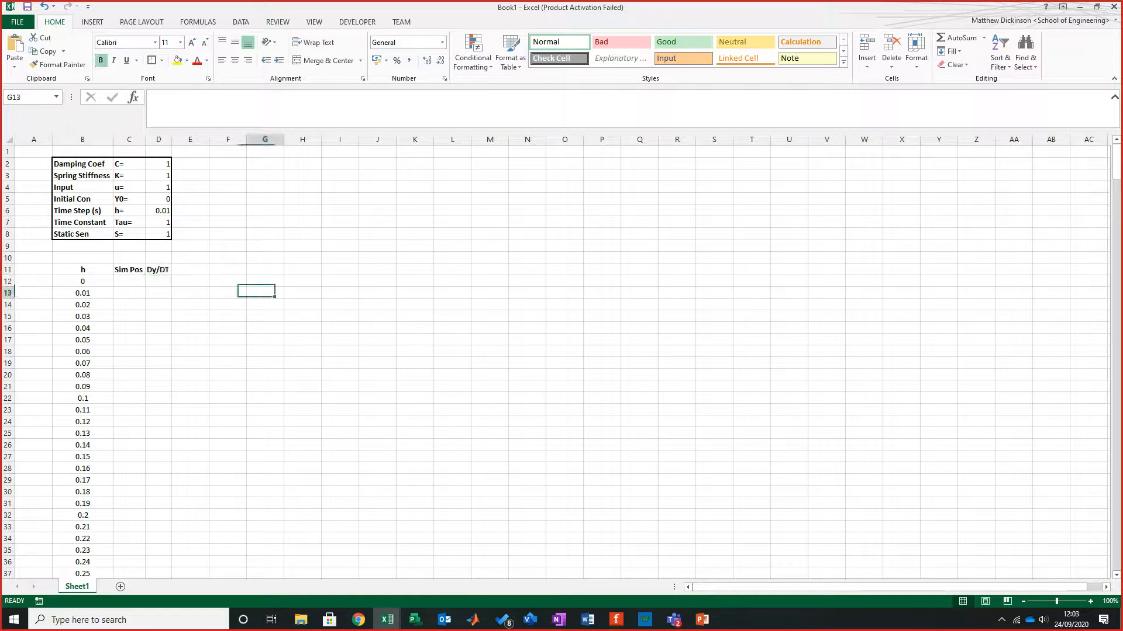
pyautogui.click(564, 152)
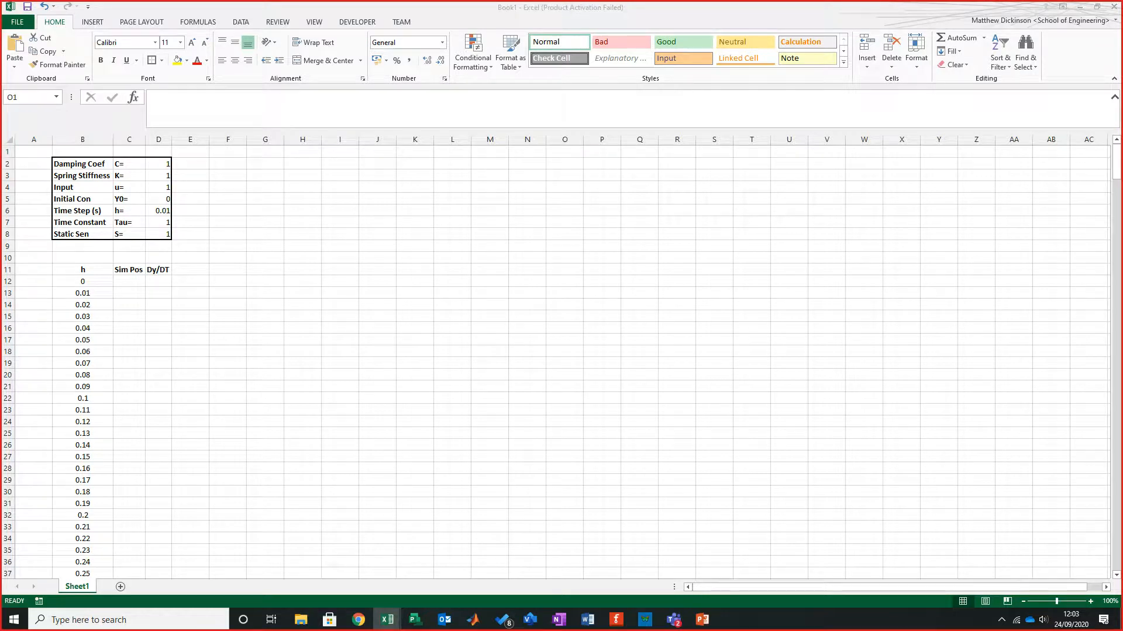
# Step: Link the first Sim Pos value in C12 to the initial condition with the formula =D5
pyautogui.click(130, 282)
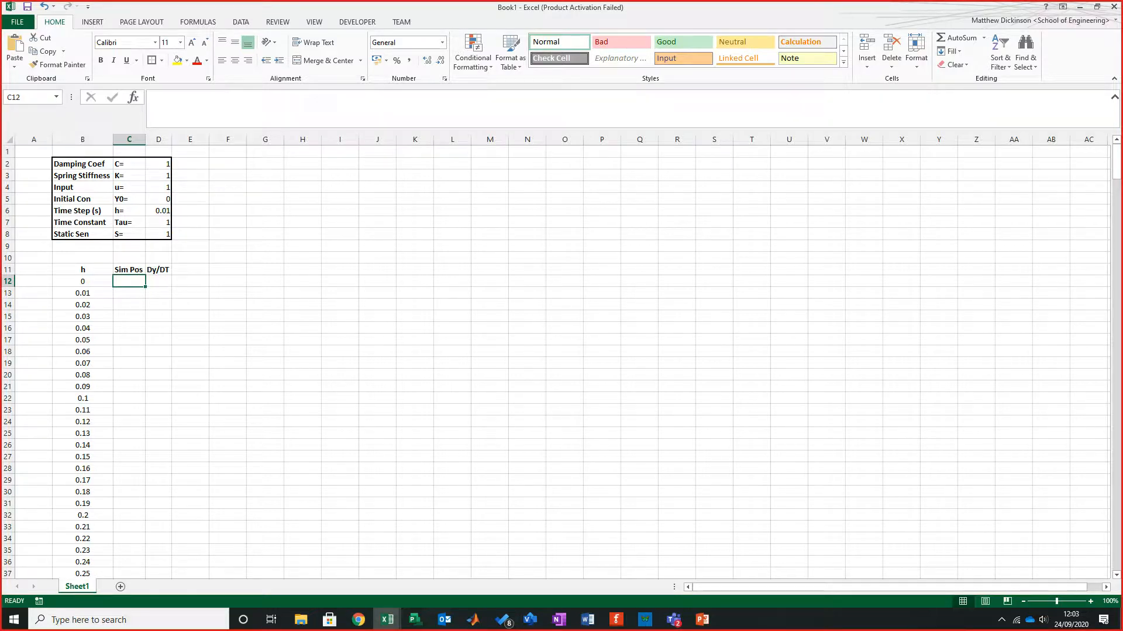
pyautogui.write('=')
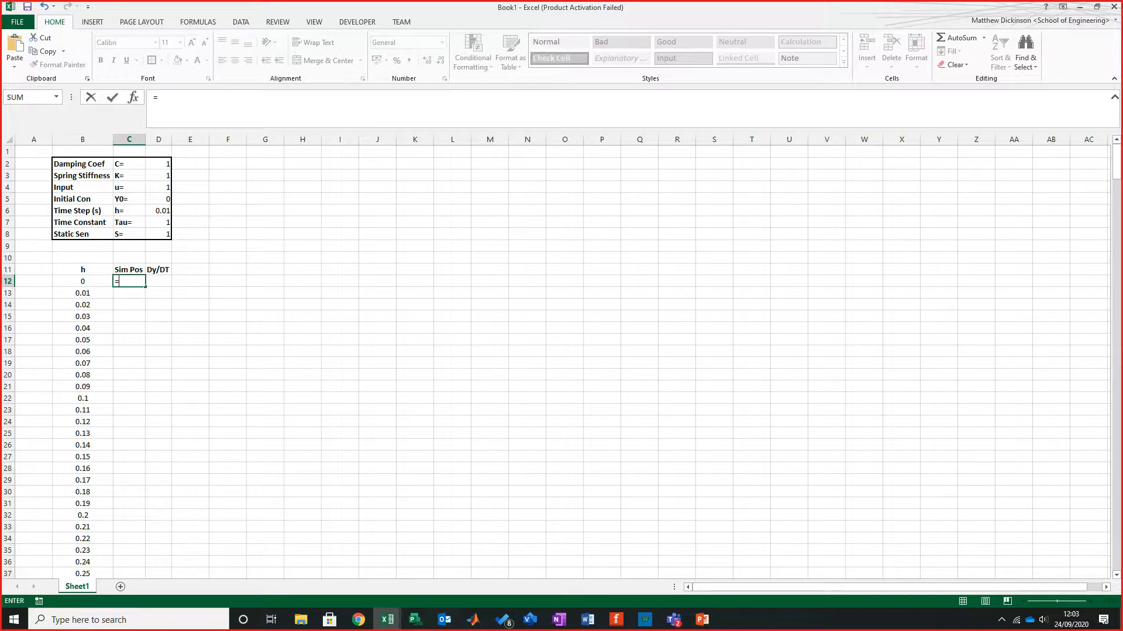
pyautogui.click(159, 199)
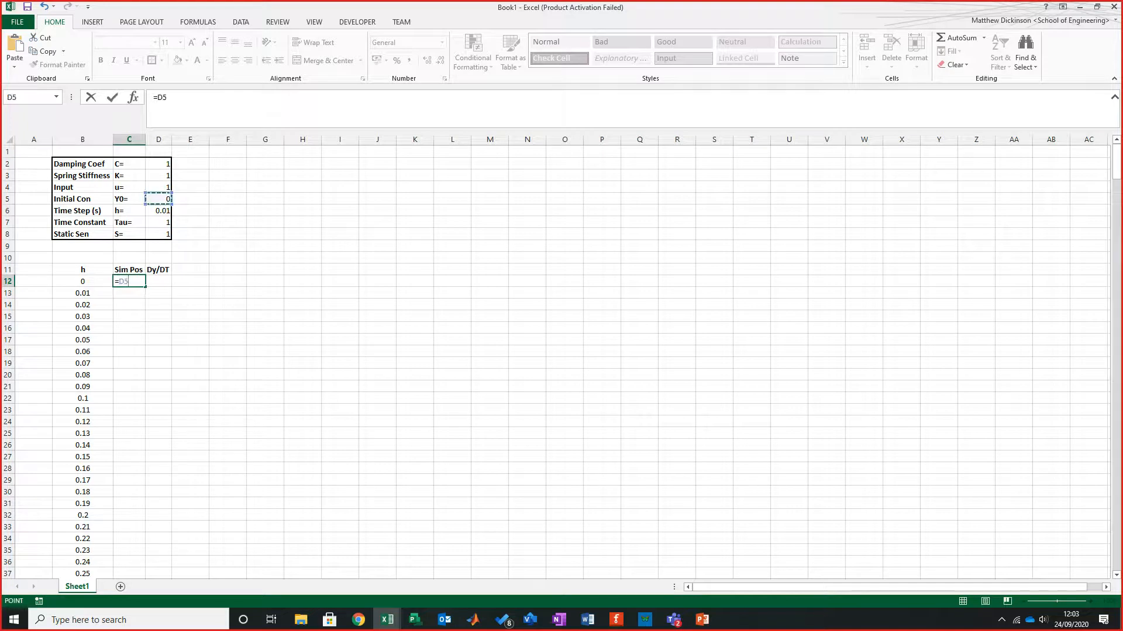
pyautogui.press('Return')
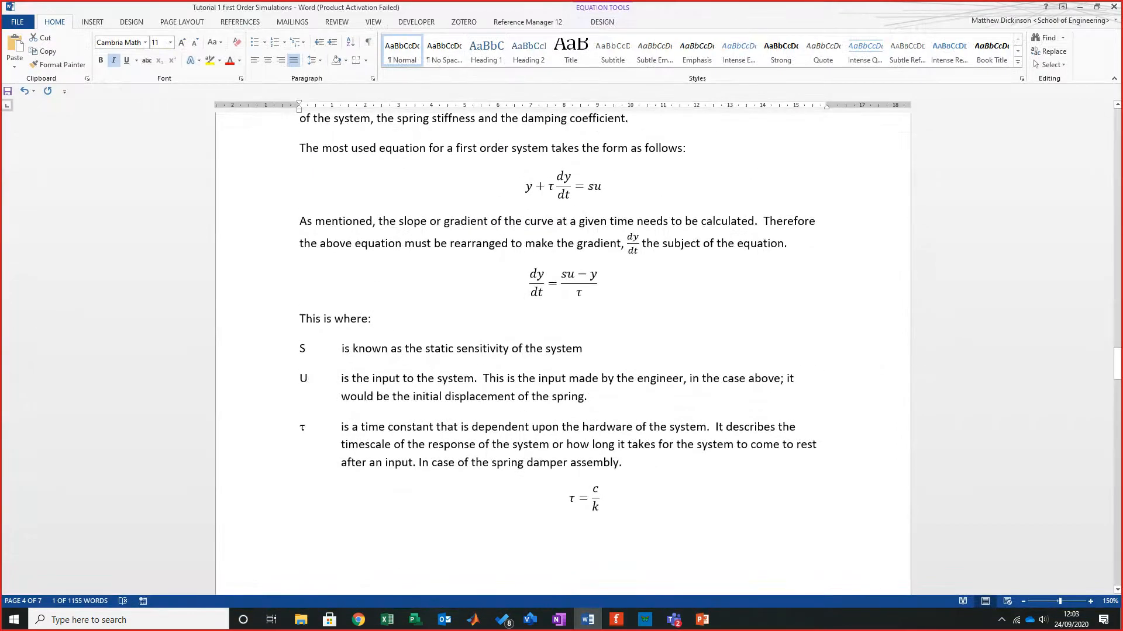
# Step: Consult the dy/dt equation in the Word tutorial, and enter its static sensitivity times input term in Excel cell D12 as =(($D$8*$D$4))
pyautogui.click(547, 287)
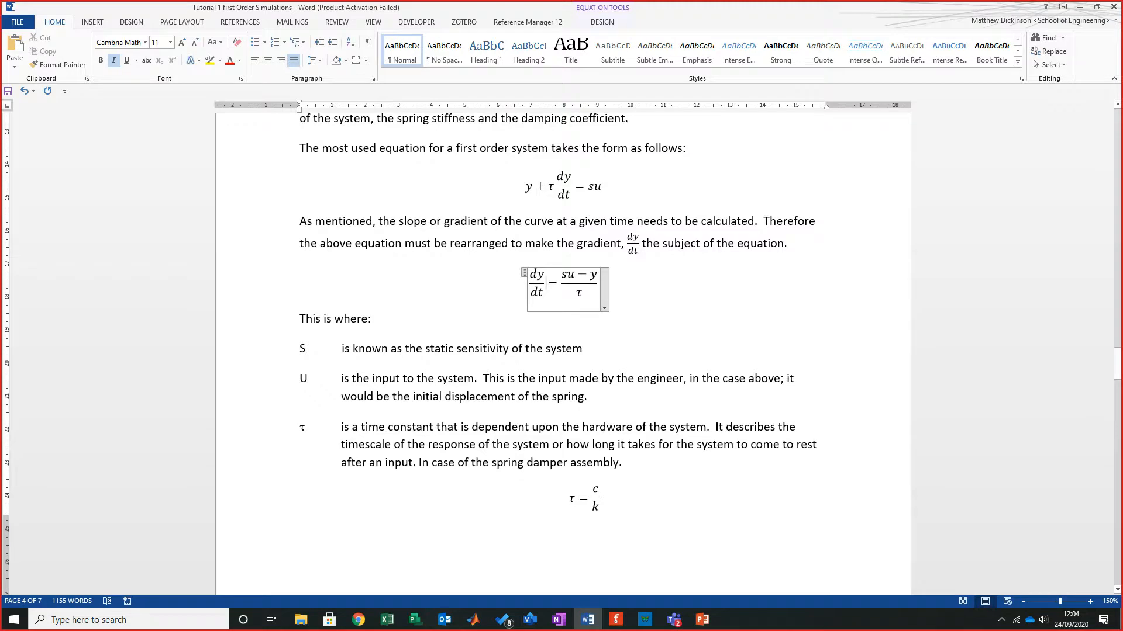
pyautogui.click(1080, 8)
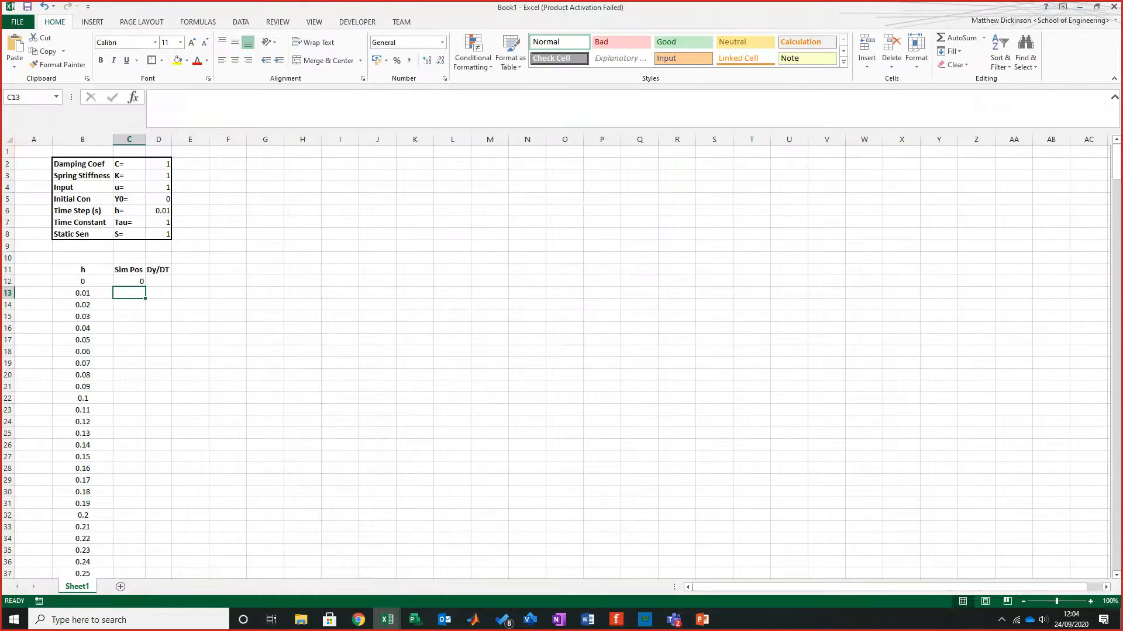
pyautogui.click(158, 281)
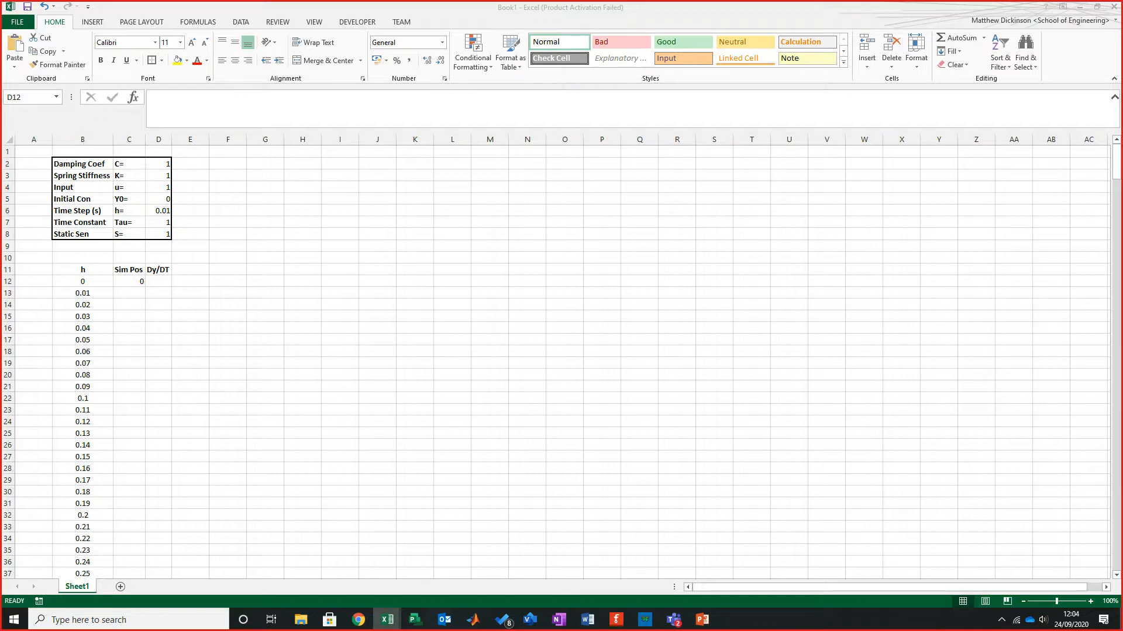
pyautogui.click(158, 281)
pyautogui.click(154, 98)
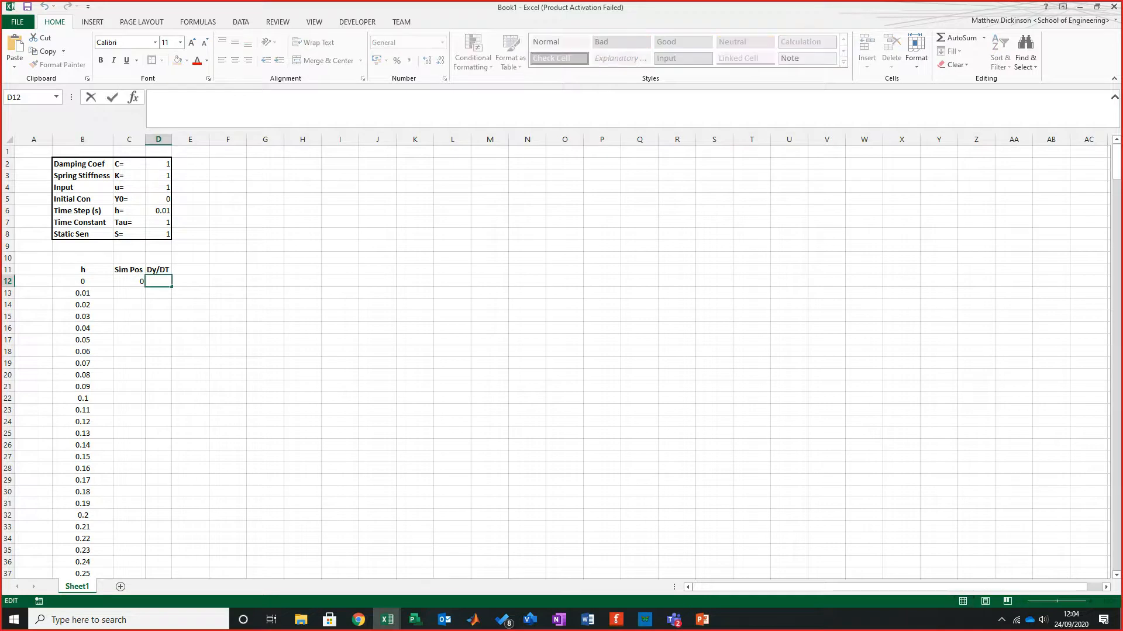
pyautogui.write('=')
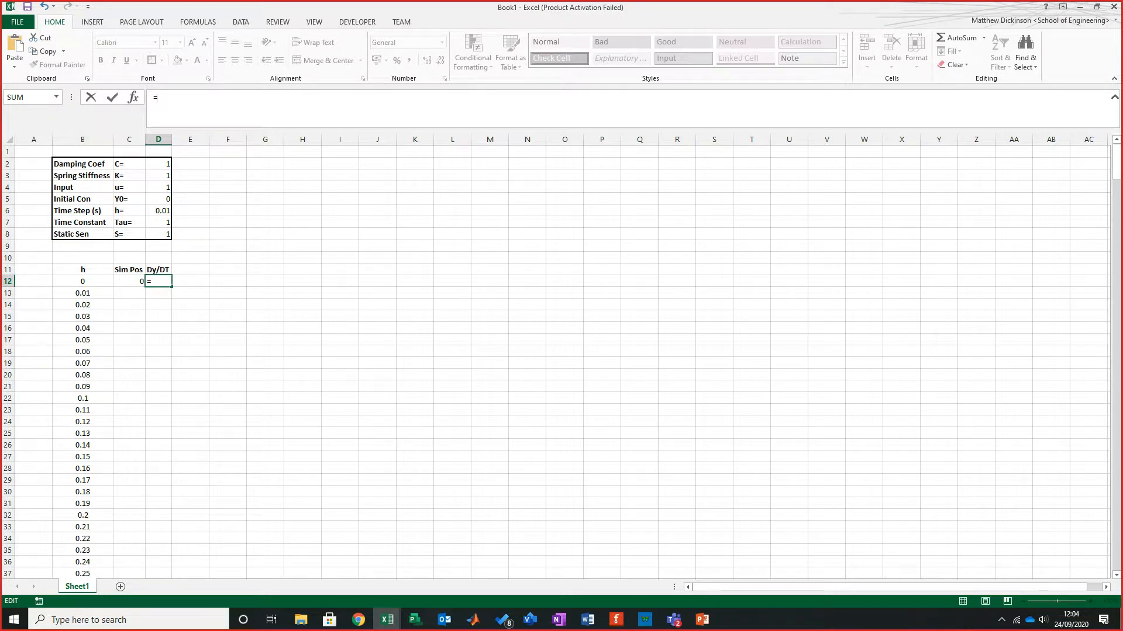
pyautogui.write('((')
pyautogui.click(158, 235)
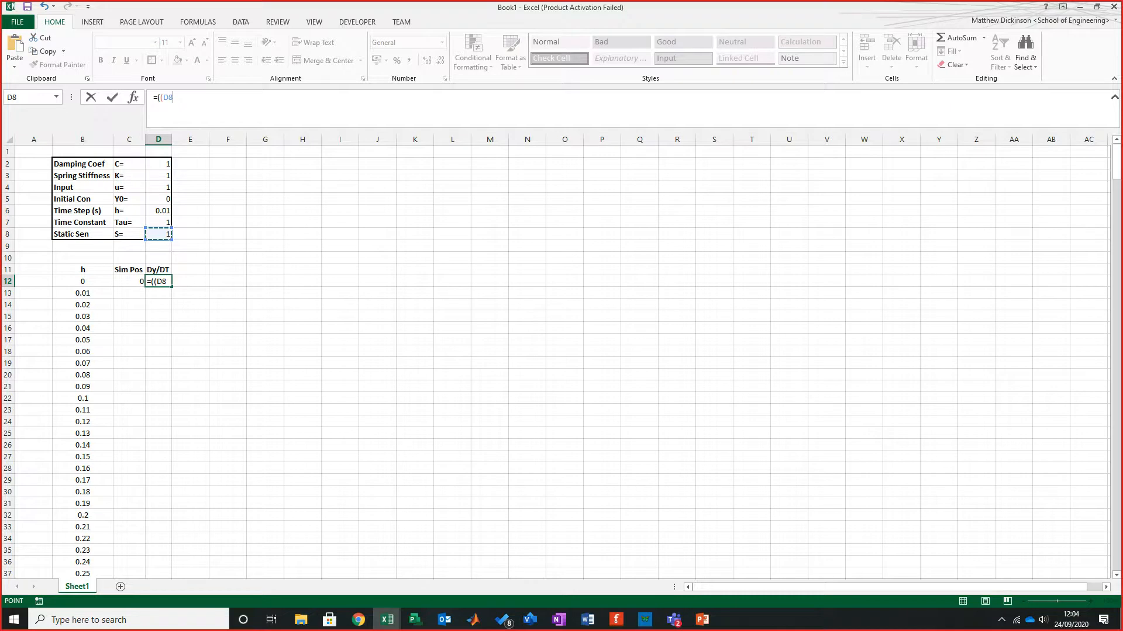
pyautogui.press('F4')
pyautogui.write('*')
pyautogui.click(158, 187)
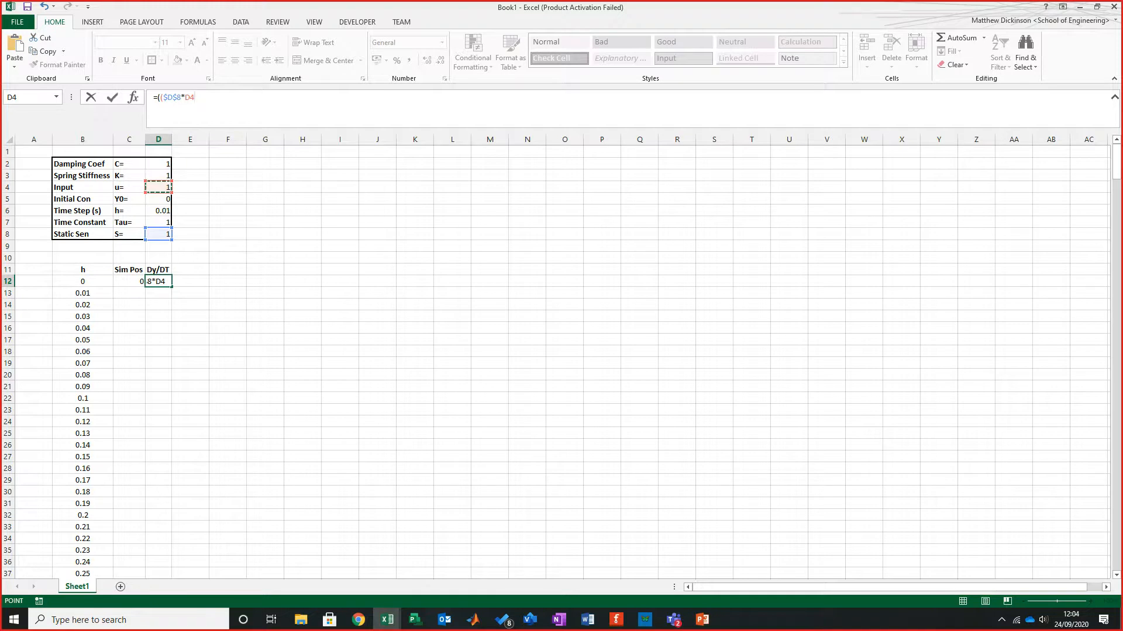
pyautogui.press('F4')
pyautogui.press('Return')
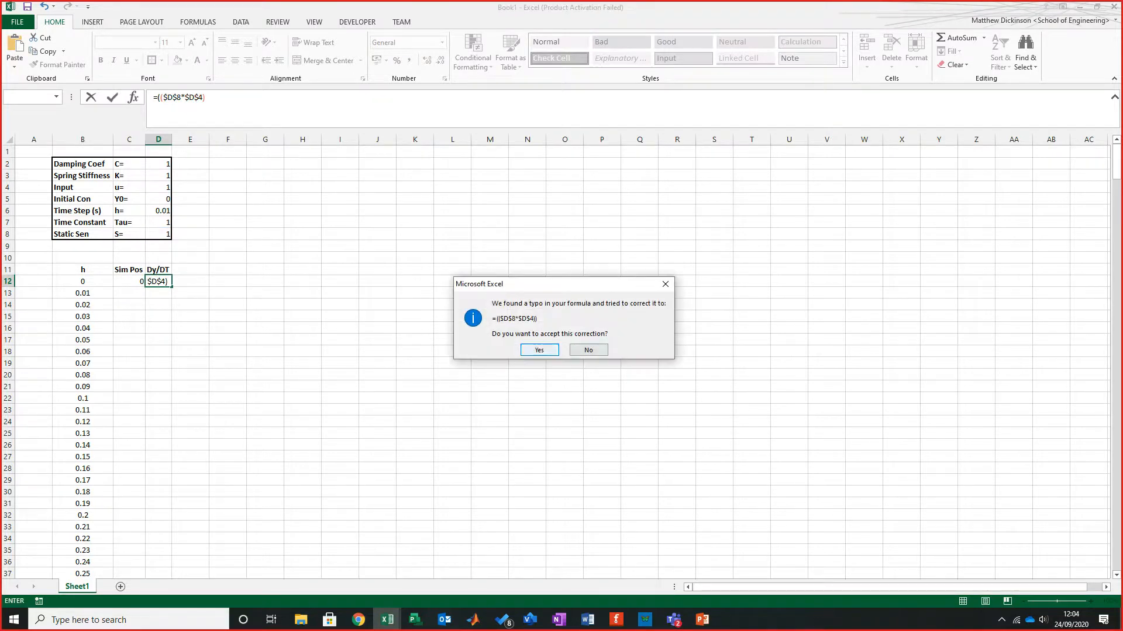
pyautogui.click(539, 350)
pyautogui.rightClick(502, 282)
pyautogui.press('Escape')
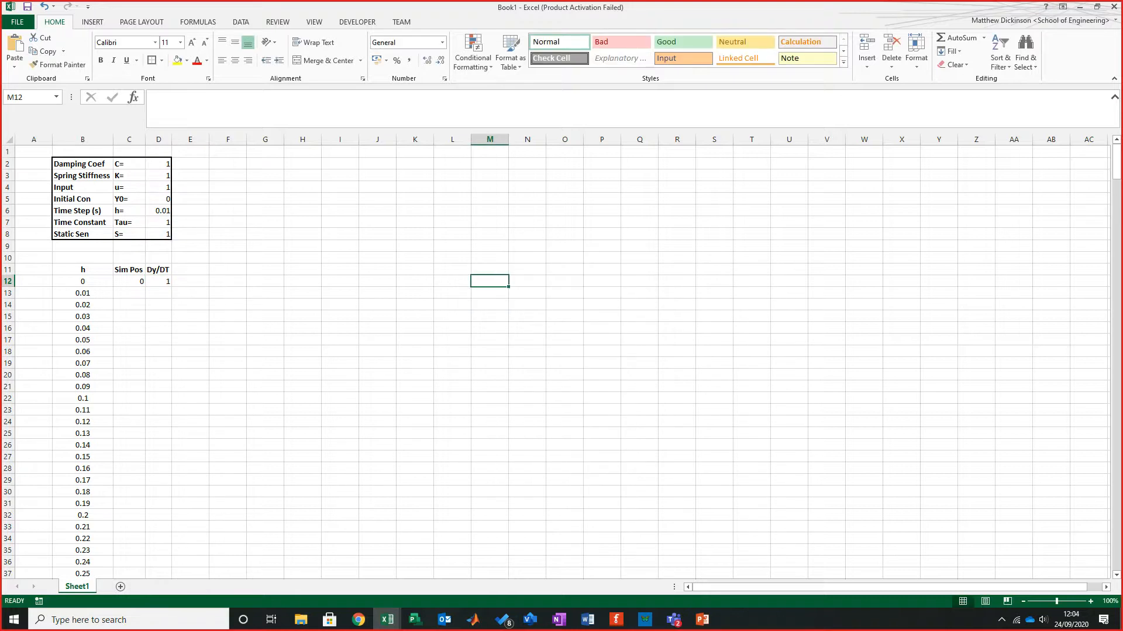
# Step: Recheck the dy/dt equation in Word and complete the D12 formula in Excel as =(($D$8*$D$4)-C12)/$D$7
pyautogui.click(588, 620)
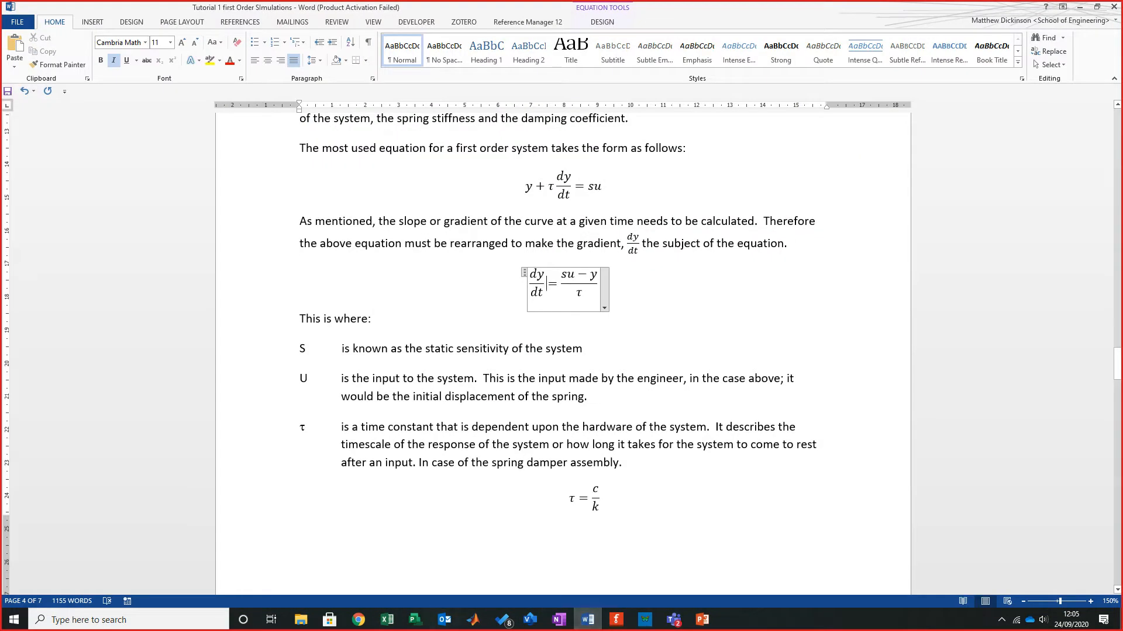
pyautogui.hotkey('alt', 'Tab')
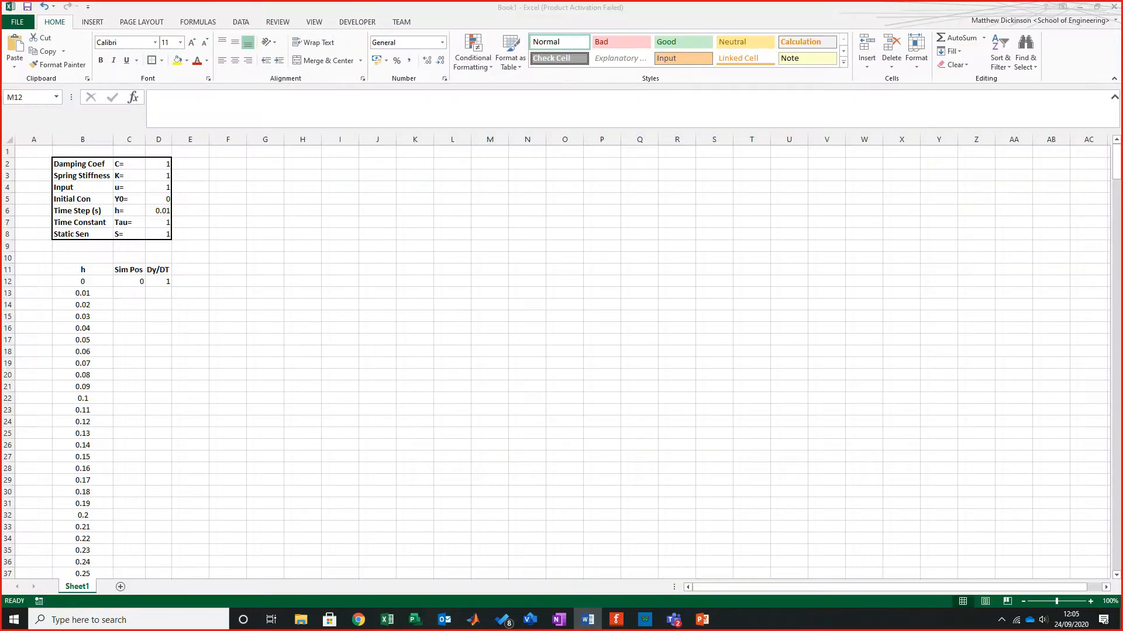
pyautogui.click(158, 281)
pyautogui.click(158, 281)
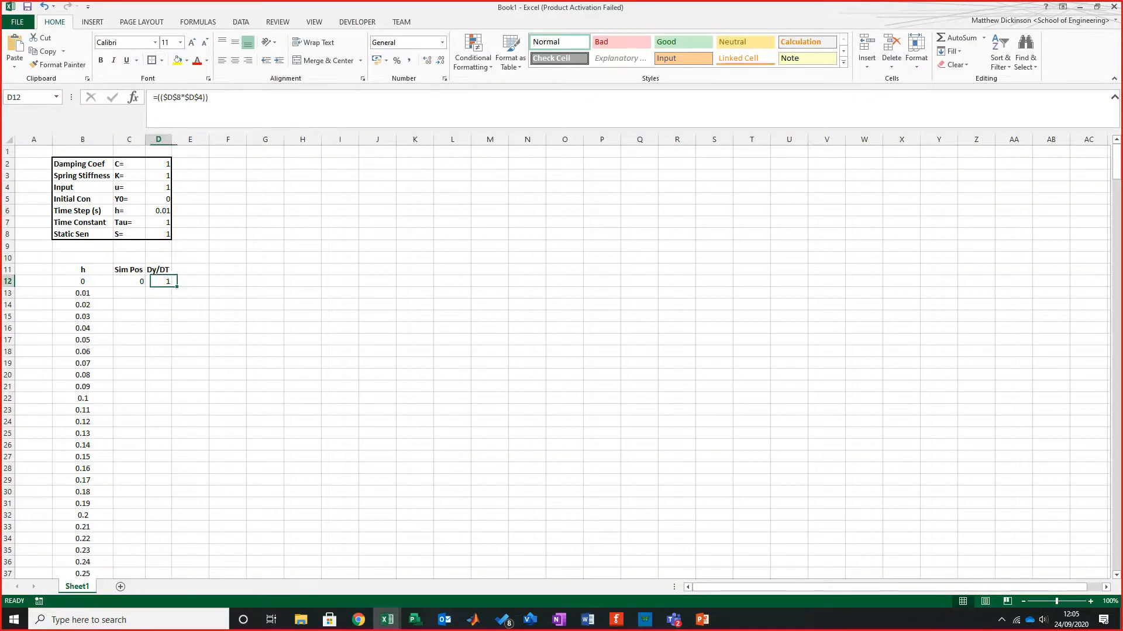
pyautogui.click(229, 98)
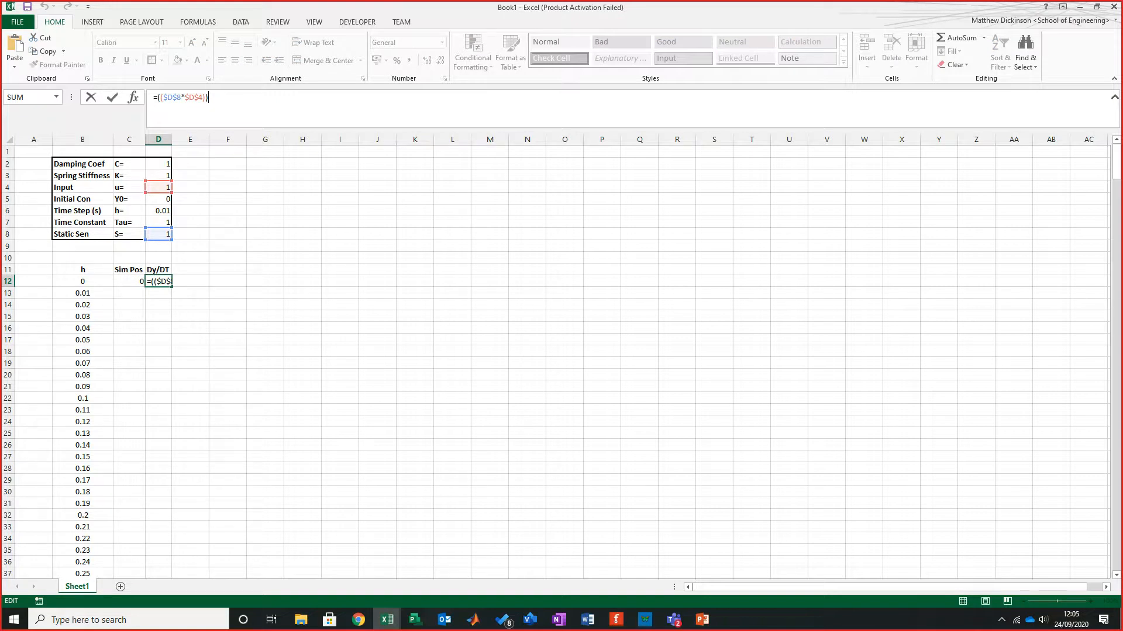
pyautogui.press('BackSpace')
pyautogui.write('-')
pyautogui.click(128, 281)
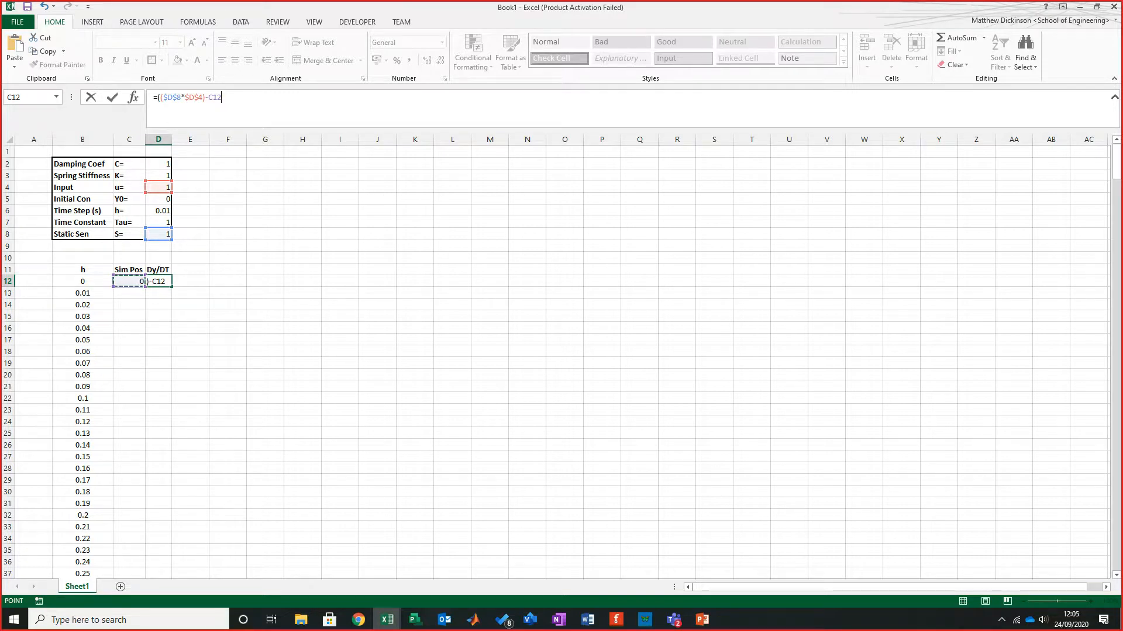
pyautogui.write(')/')
pyautogui.click(159, 222)
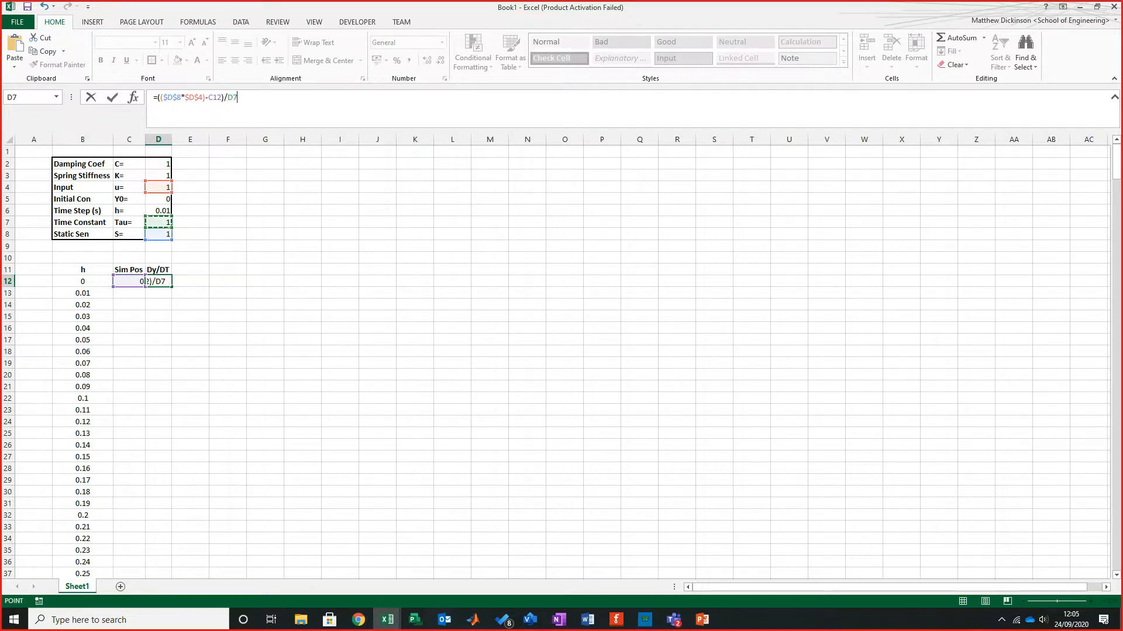
pyautogui.press('F4')
pyautogui.press('Return')
pyautogui.click(266, 340)
pyautogui.click(159, 281)
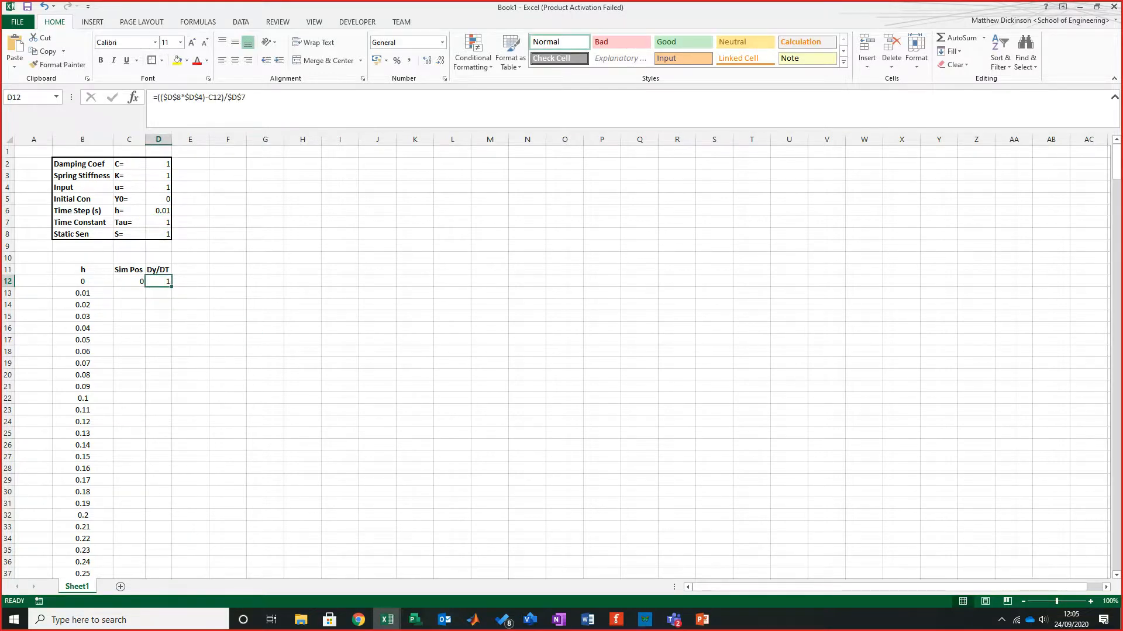
pyautogui.click(190, 328)
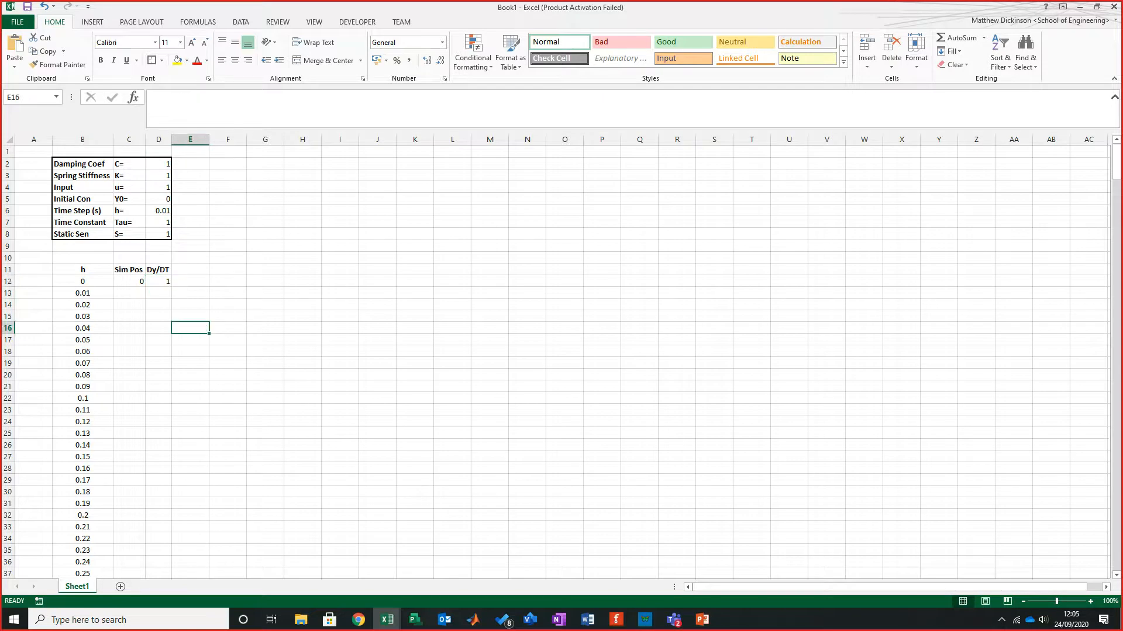
pyautogui.click(190, 363)
pyautogui.click(414, 328)
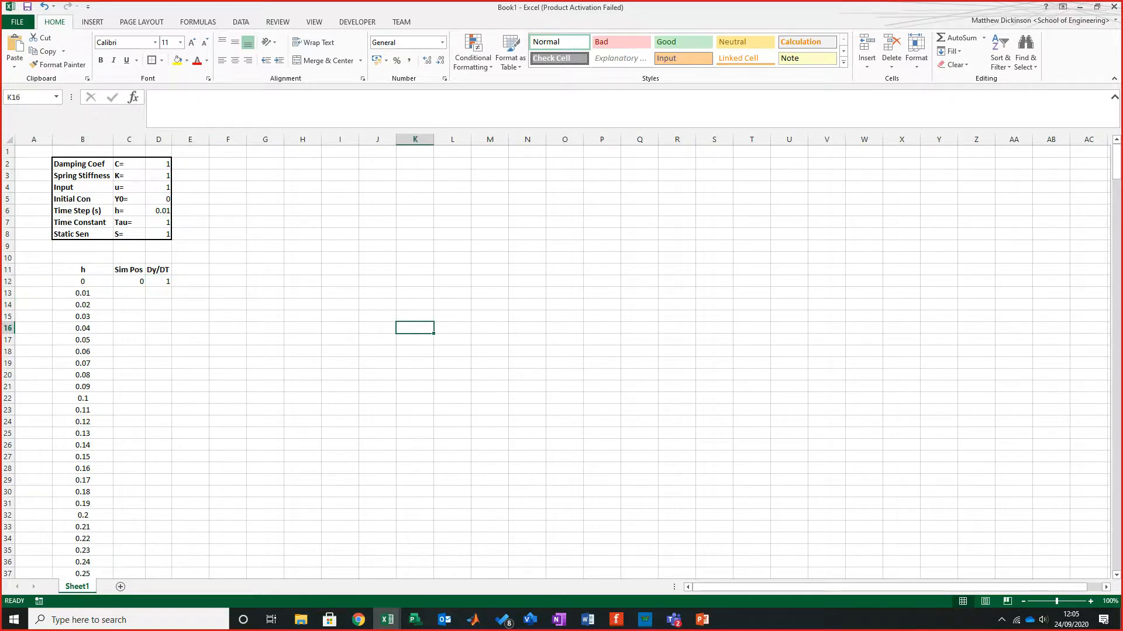
pyautogui.click(158, 282)
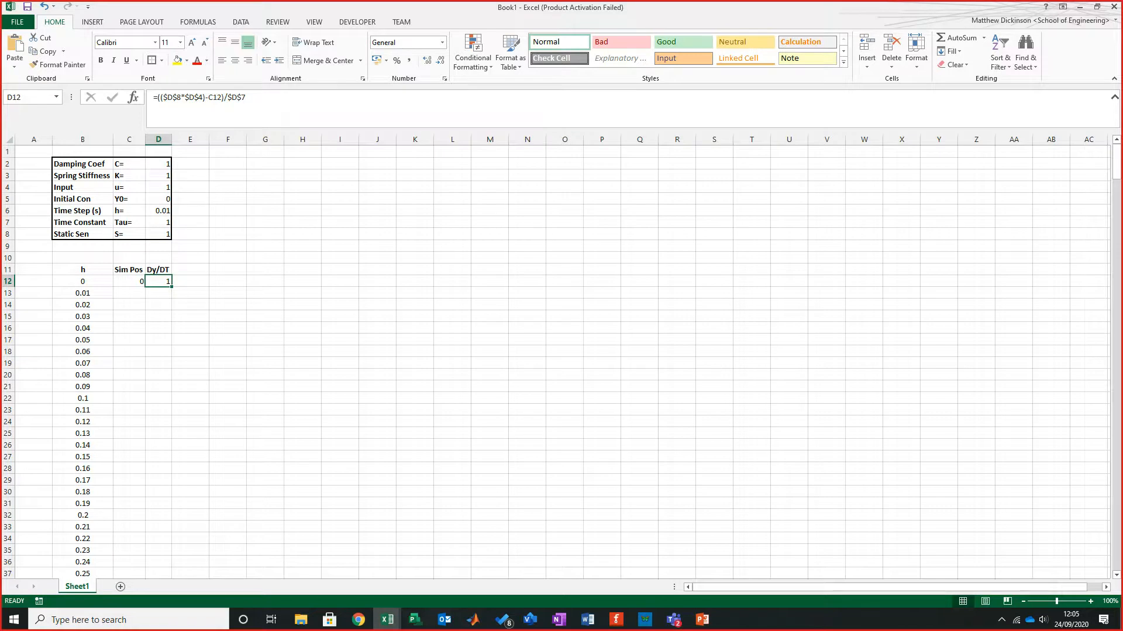
pyautogui.click(227, 352)
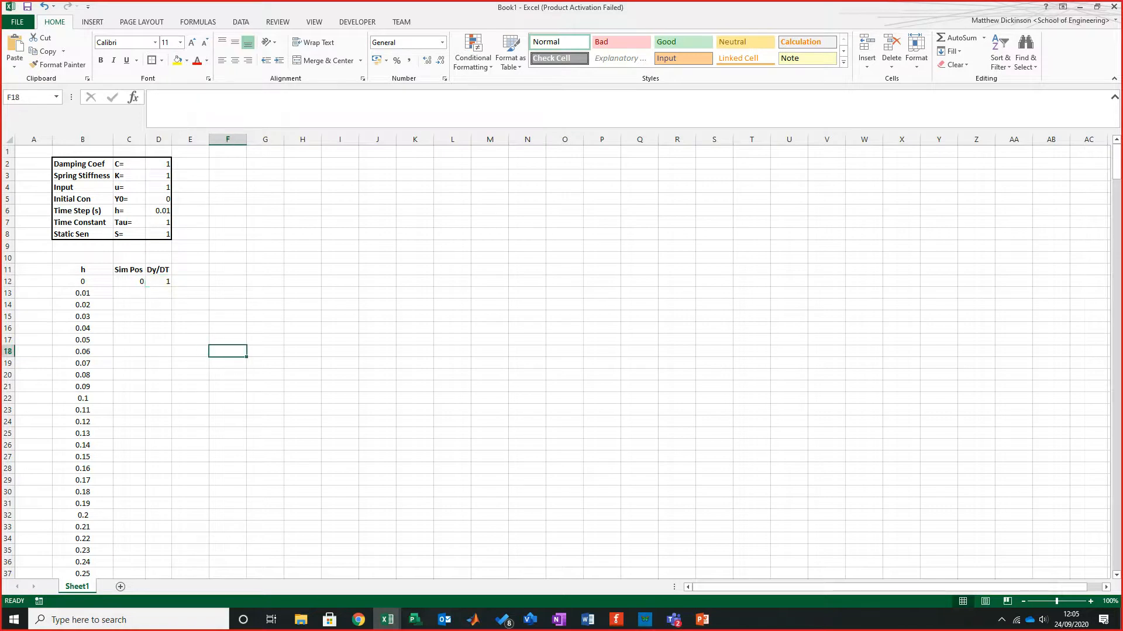
pyautogui.click(159, 281)
pyautogui.click(377, 456)
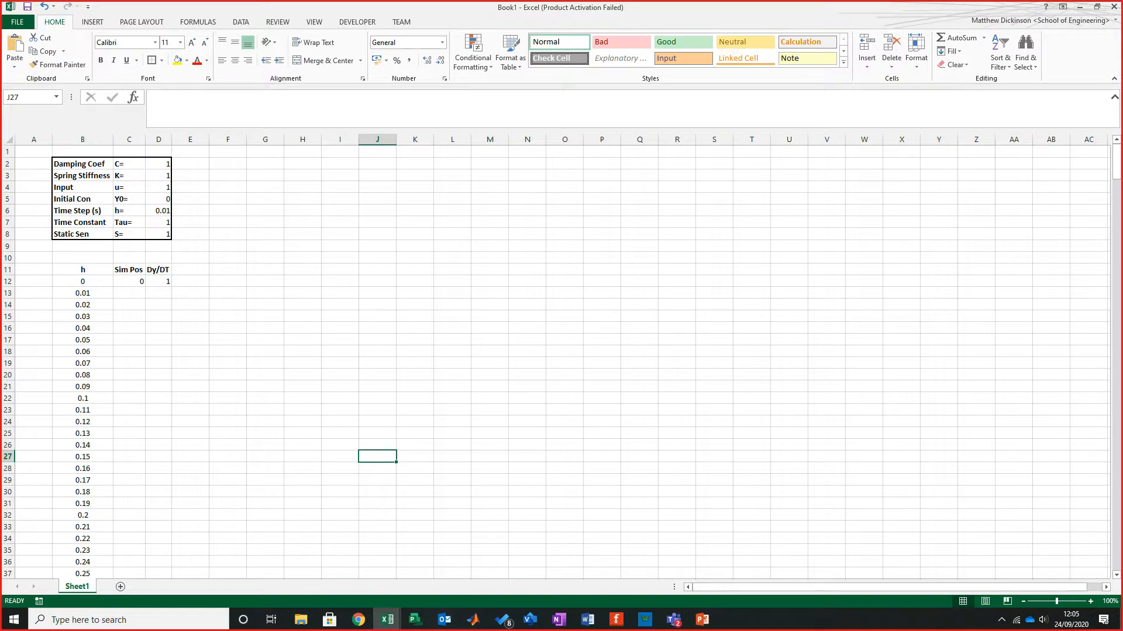
# Step: Switch to the Word tutorial and find the general expression for the numerical integration of differential equations
pyautogui.hotkey('alt', 'Tab')
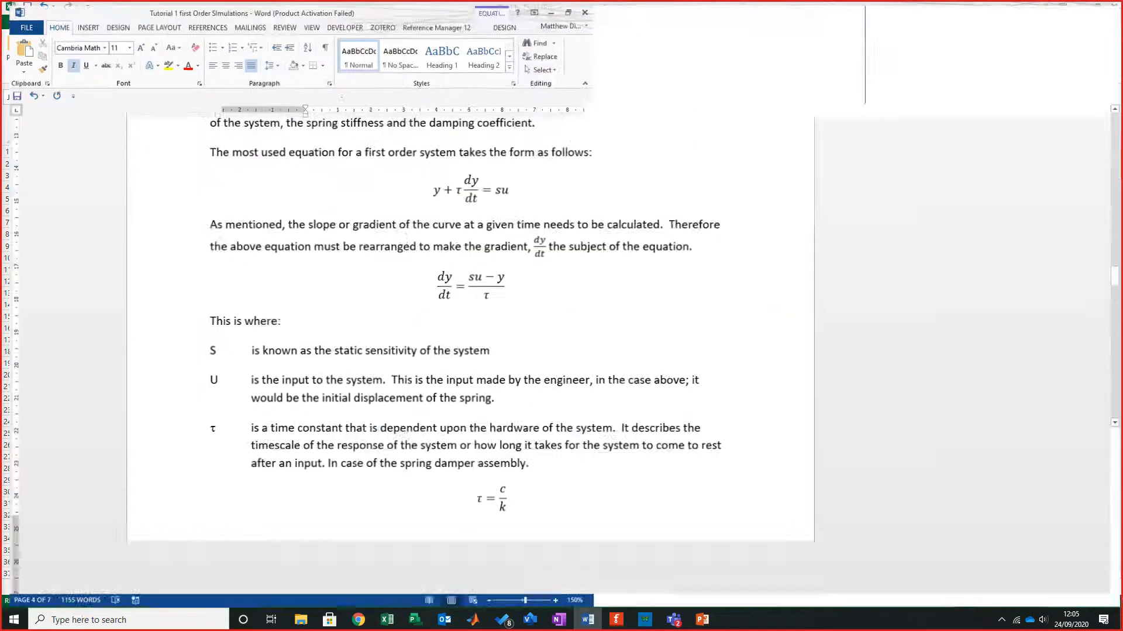
pyautogui.scroll(4, 561, 351)
pyautogui.scroll(15, 561, 351)
pyautogui.scroll(10, 561, 351)
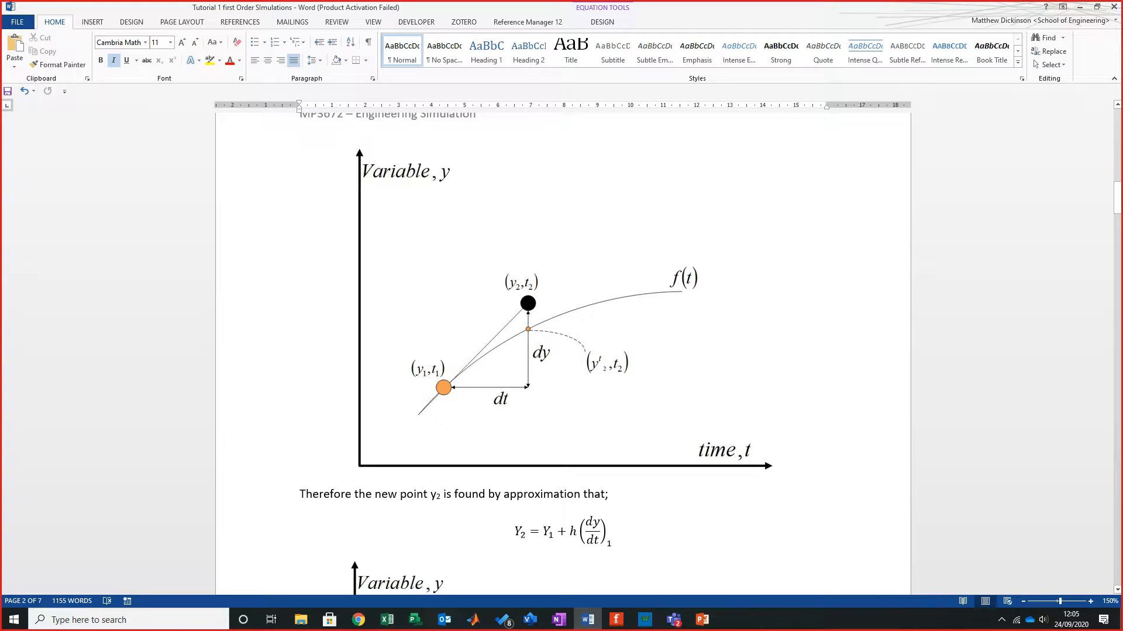
pyautogui.scroll(-7, 561, 351)
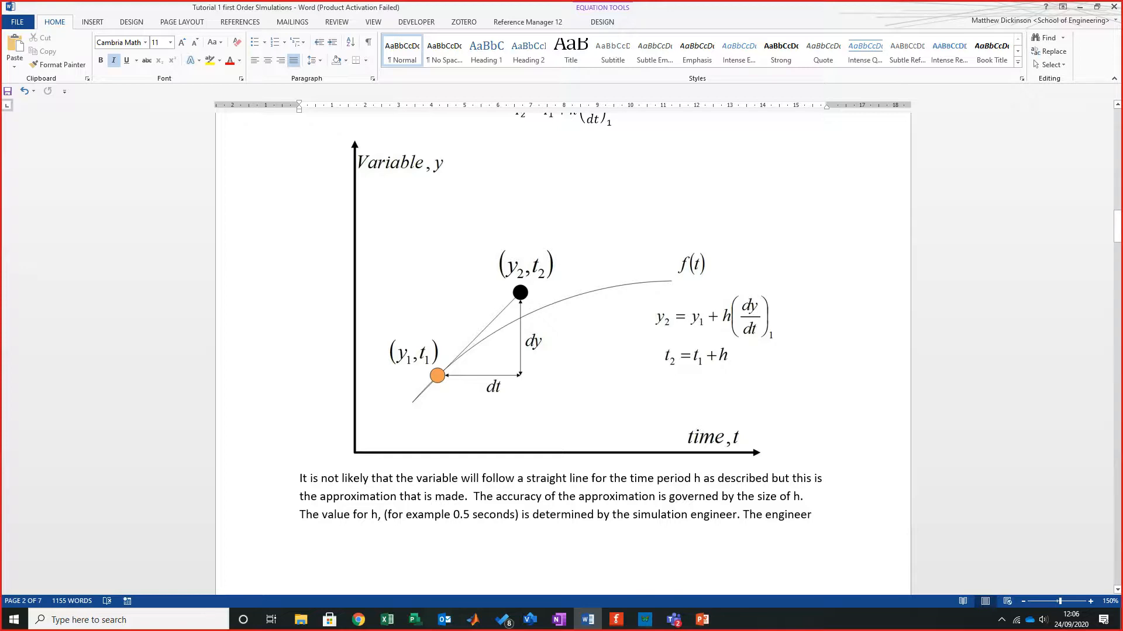
pyautogui.scroll(-7, 562, 351)
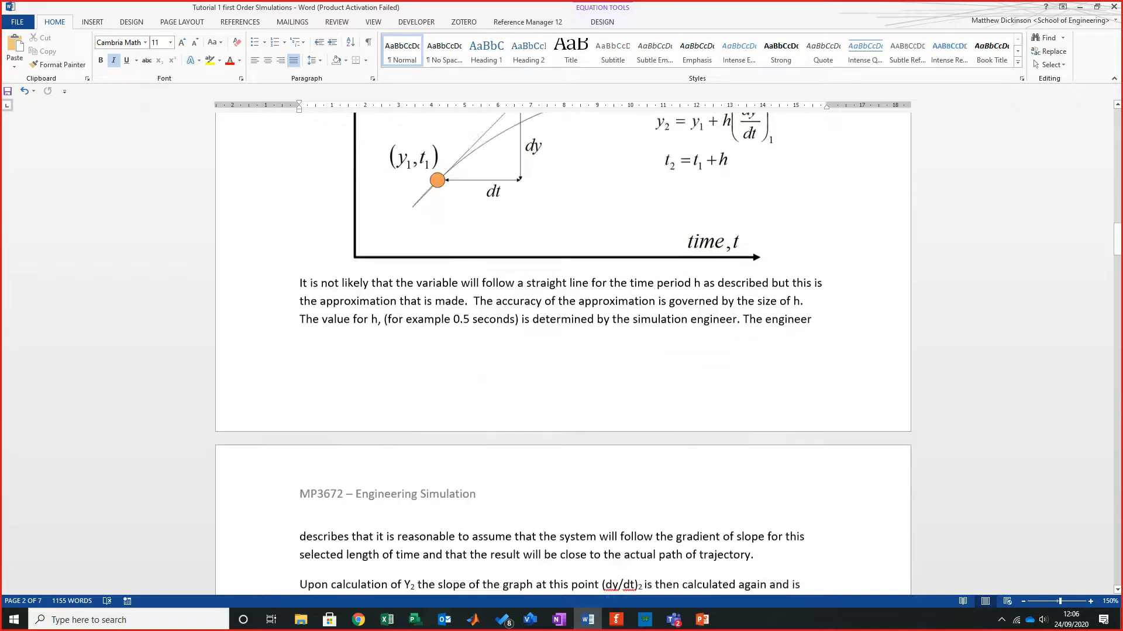
pyautogui.scroll(-3, 563, 351)
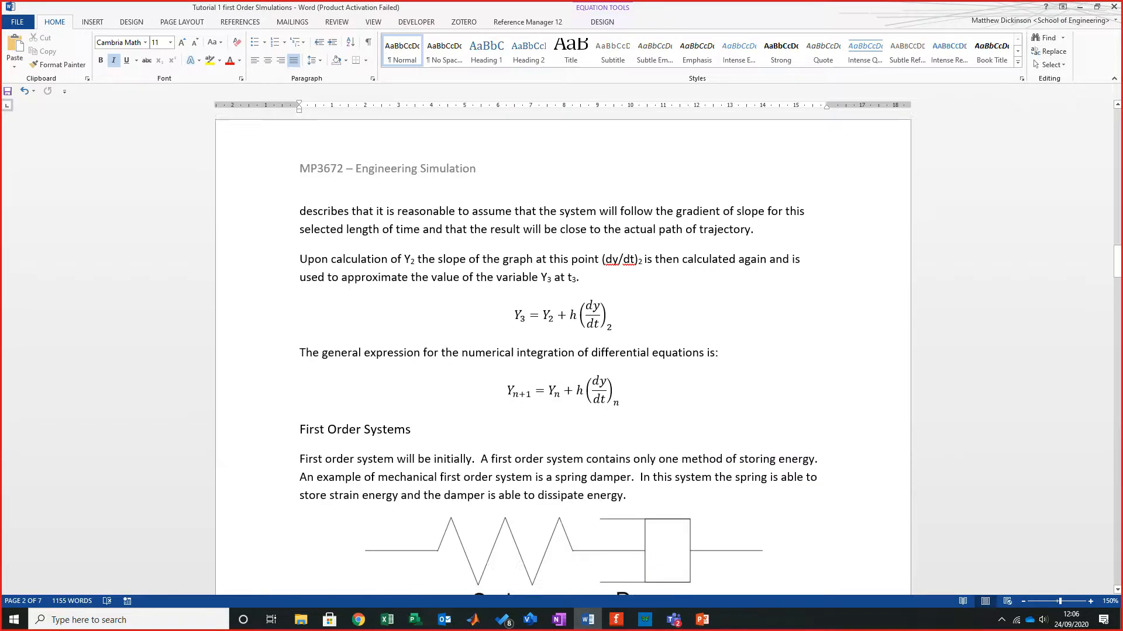
pyautogui.click(619, 377)
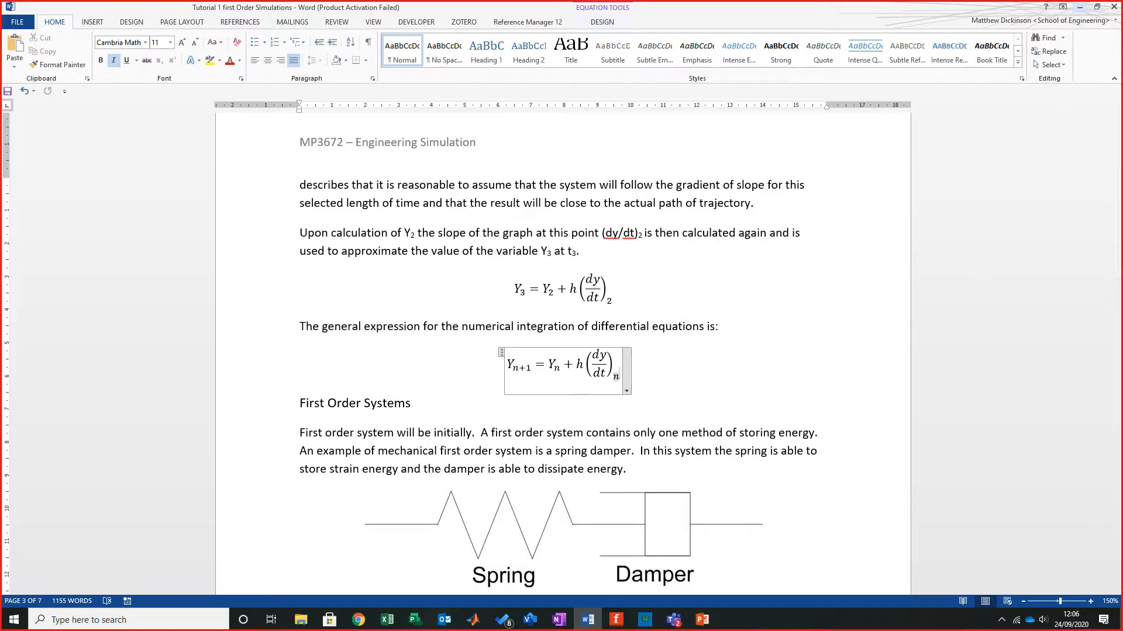
# Step: Arrange the Excel workbook and the Word tutorial side by side, and return to the workbook
pyautogui.hotkey('alt', 'Tab')
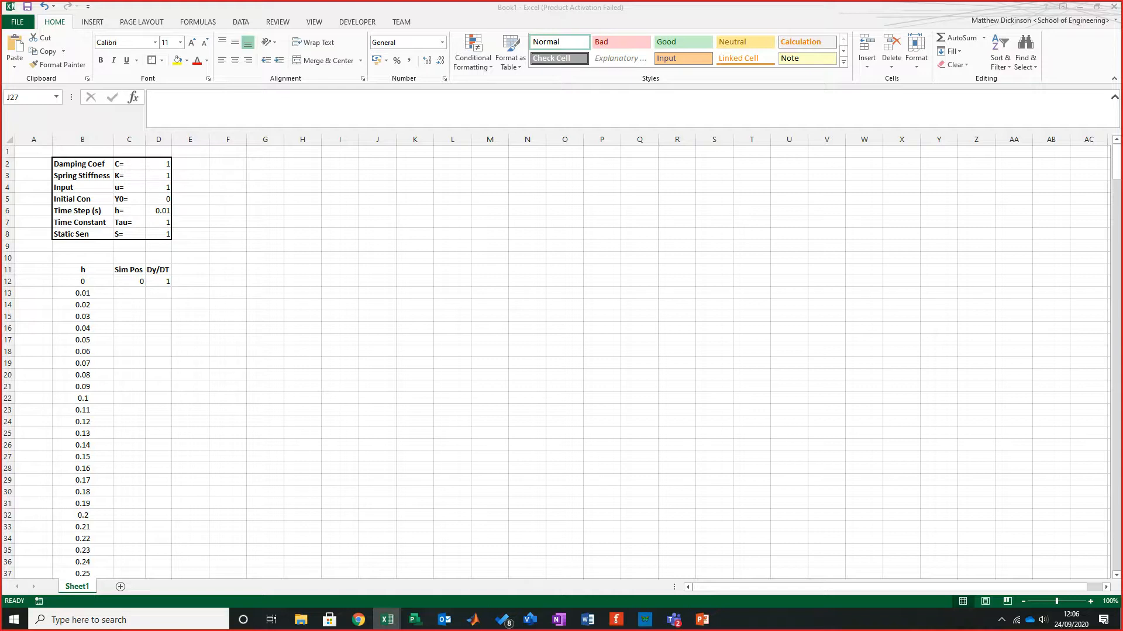
pyautogui.press('super+Right')
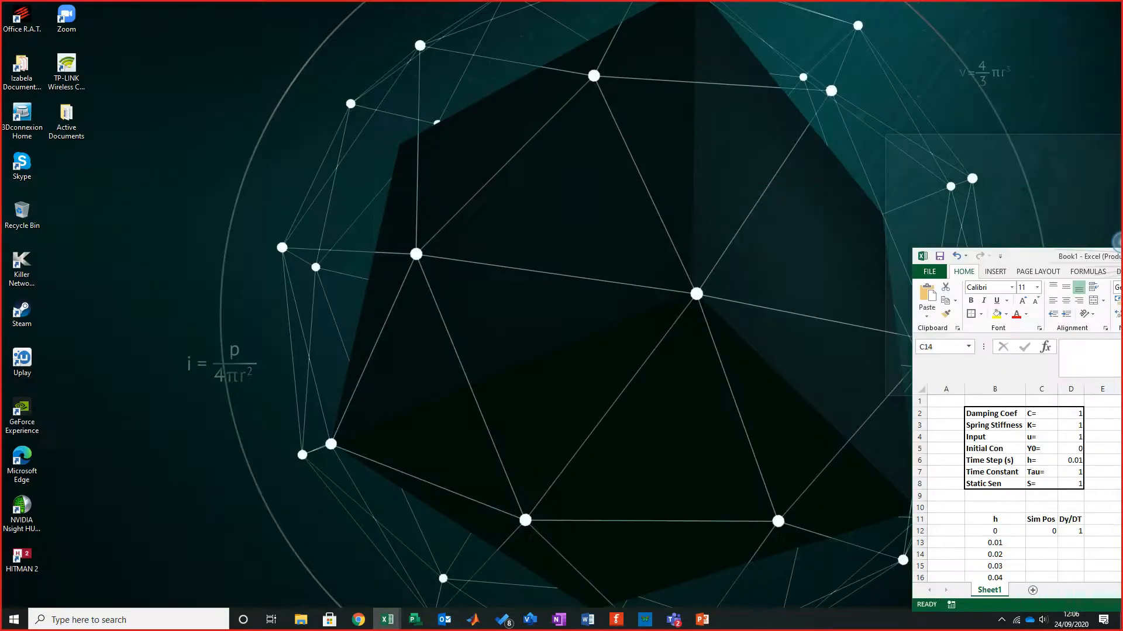
pyautogui.click(279, 186)
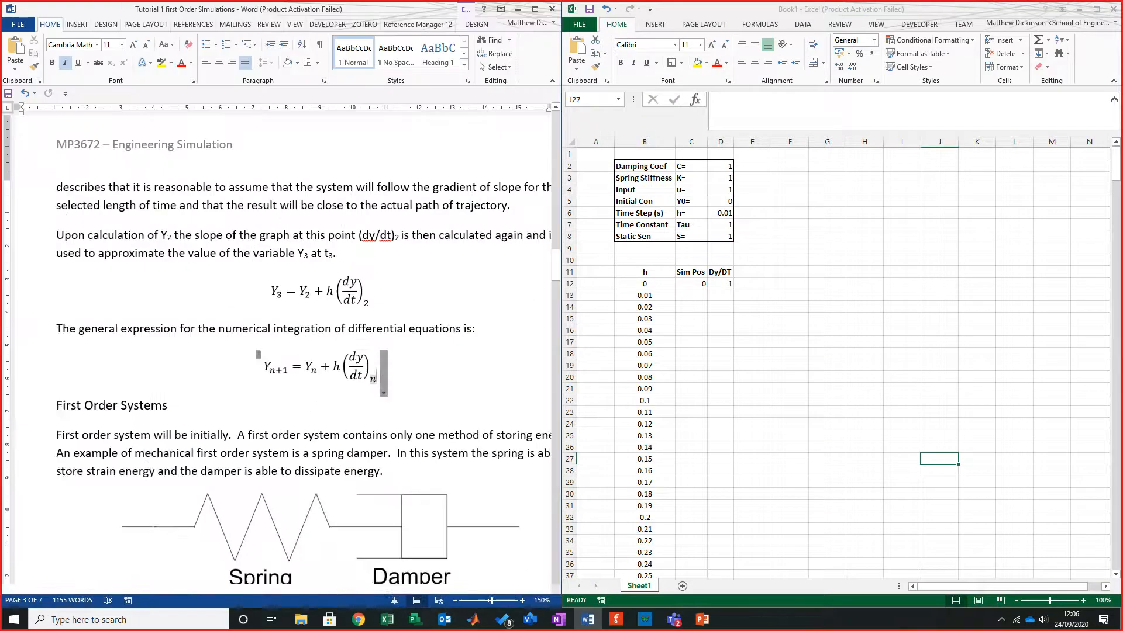
pyautogui.hotkey('alt', 'Tab')
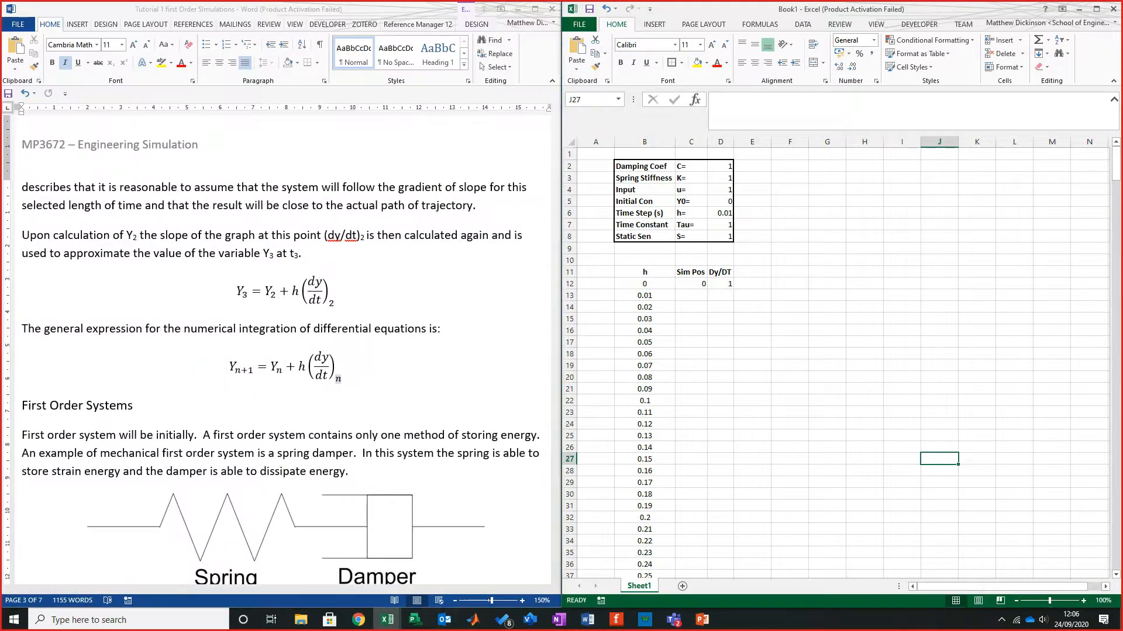
pyautogui.click(691, 296)
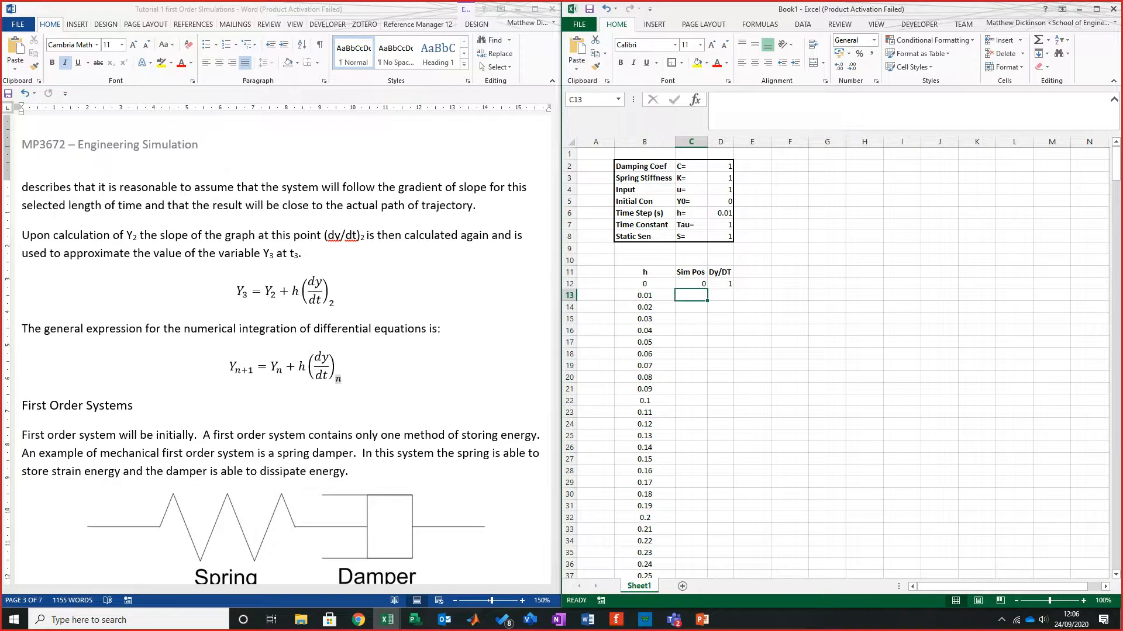
pyautogui.write('=')
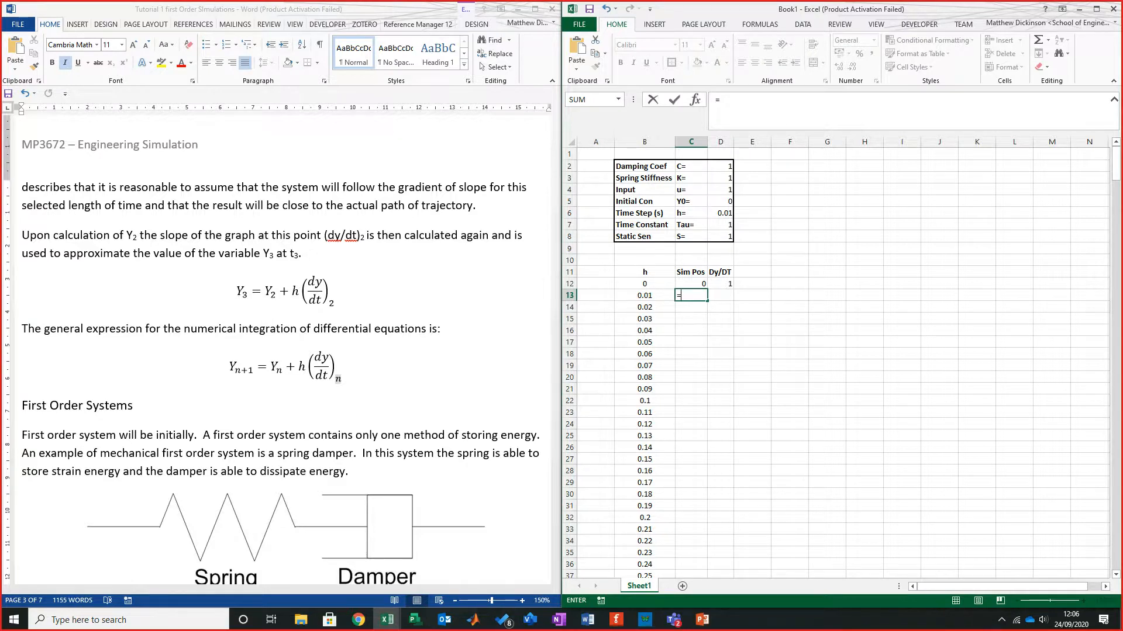
pyautogui.press('Up')
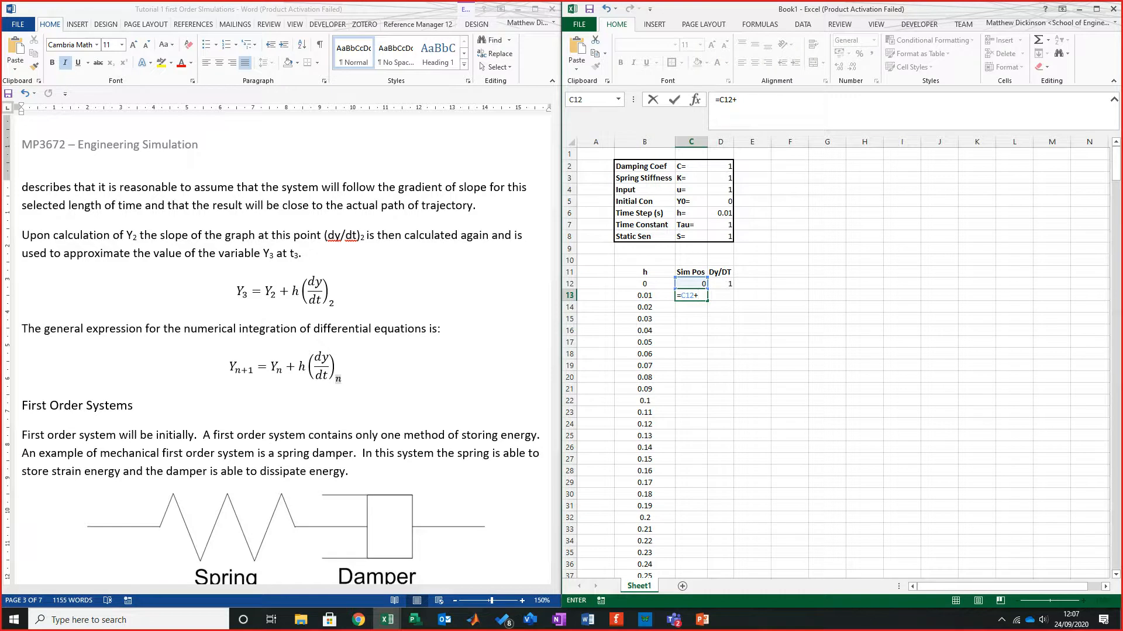
pyautogui.press('Escape')
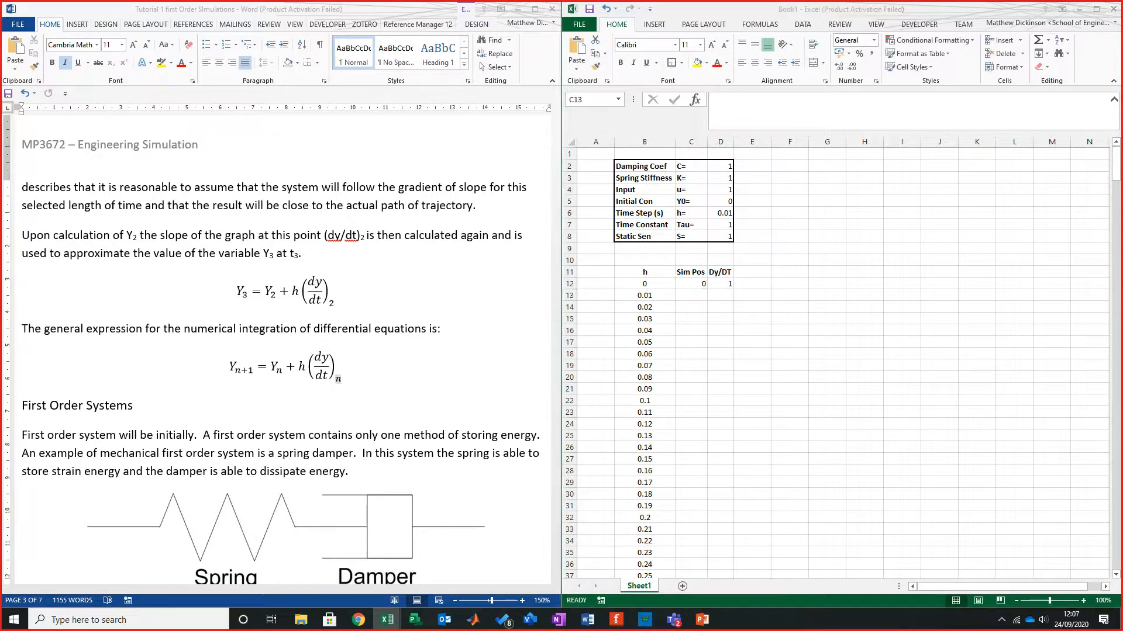
pyautogui.press('F2')
pyautogui.press('Escape')
# Step: Calculate the second Sim Pos value in C13 with the formula =C12+($D$6*$D$12)
pyautogui.click(691, 295)
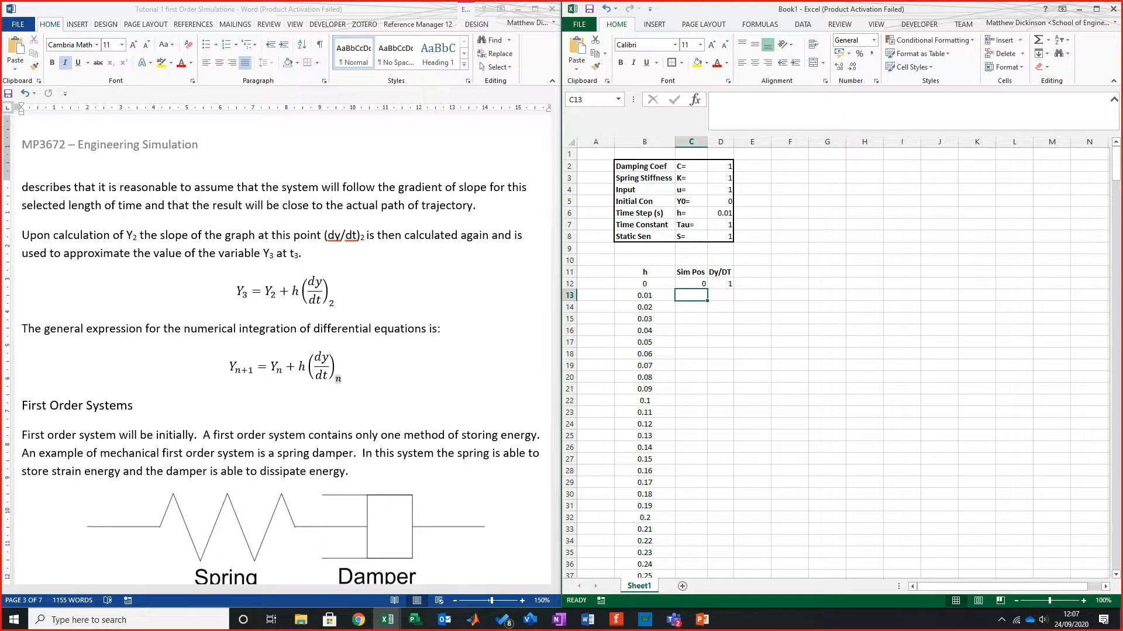
pyautogui.write('=')
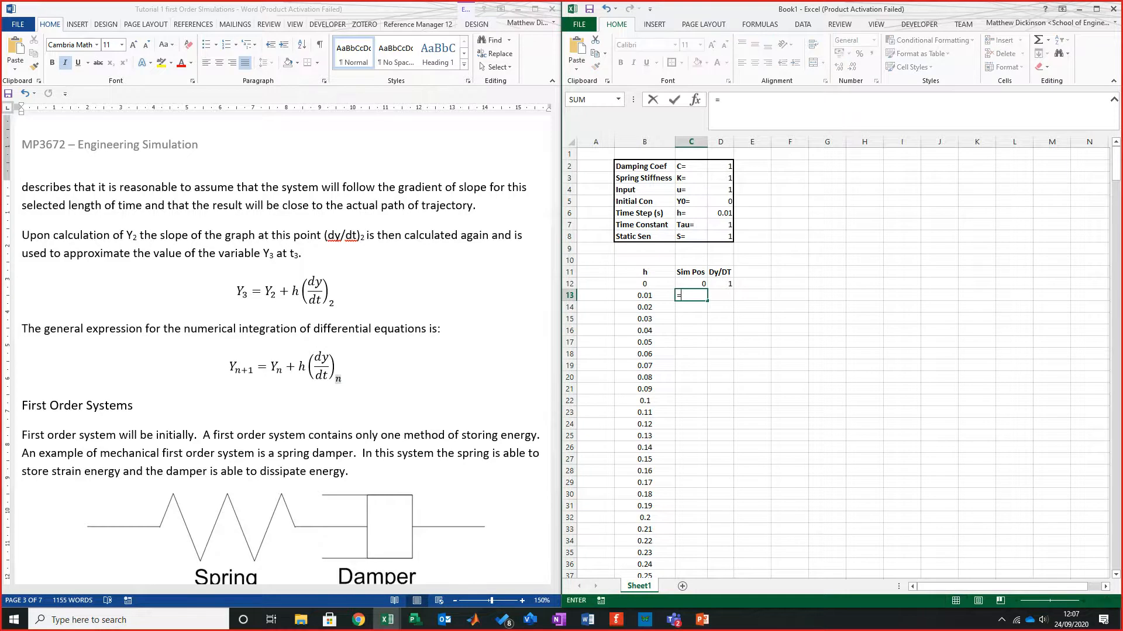
pyautogui.press('Up')
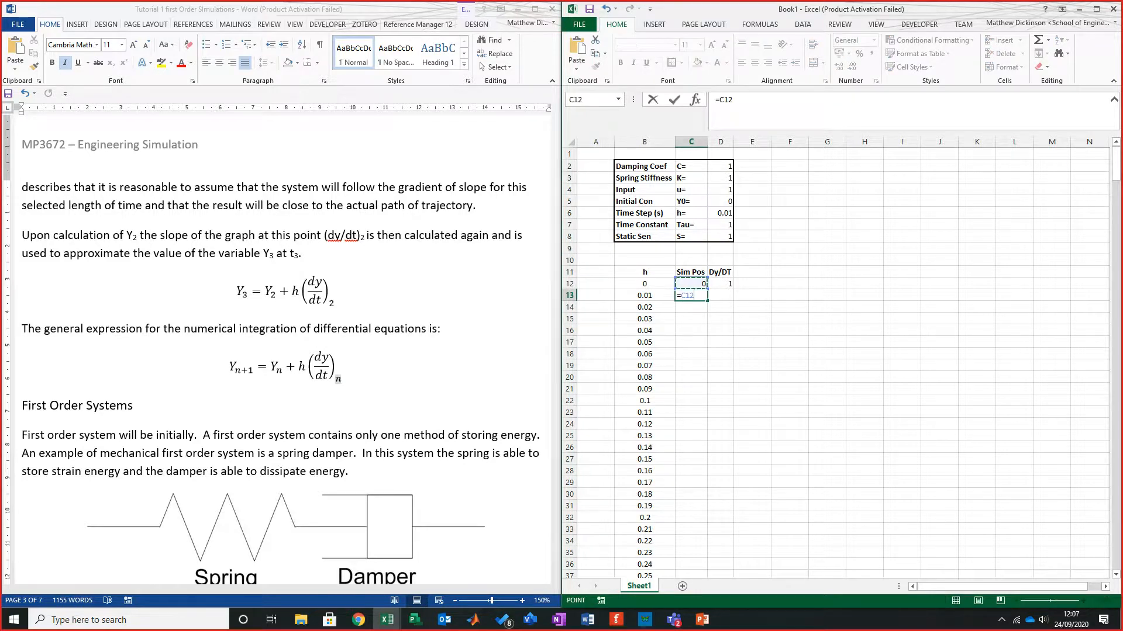
pyautogui.write('+(')
pyautogui.click(707, 213)
pyautogui.press('F4')
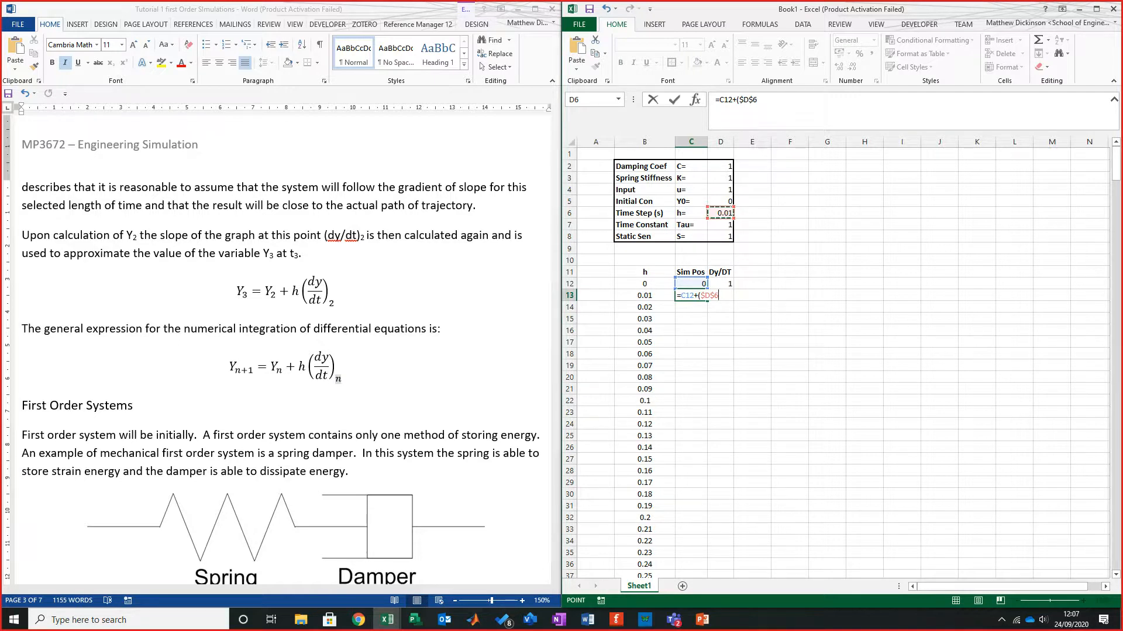
pyautogui.write('*')
pyautogui.click(720, 284)
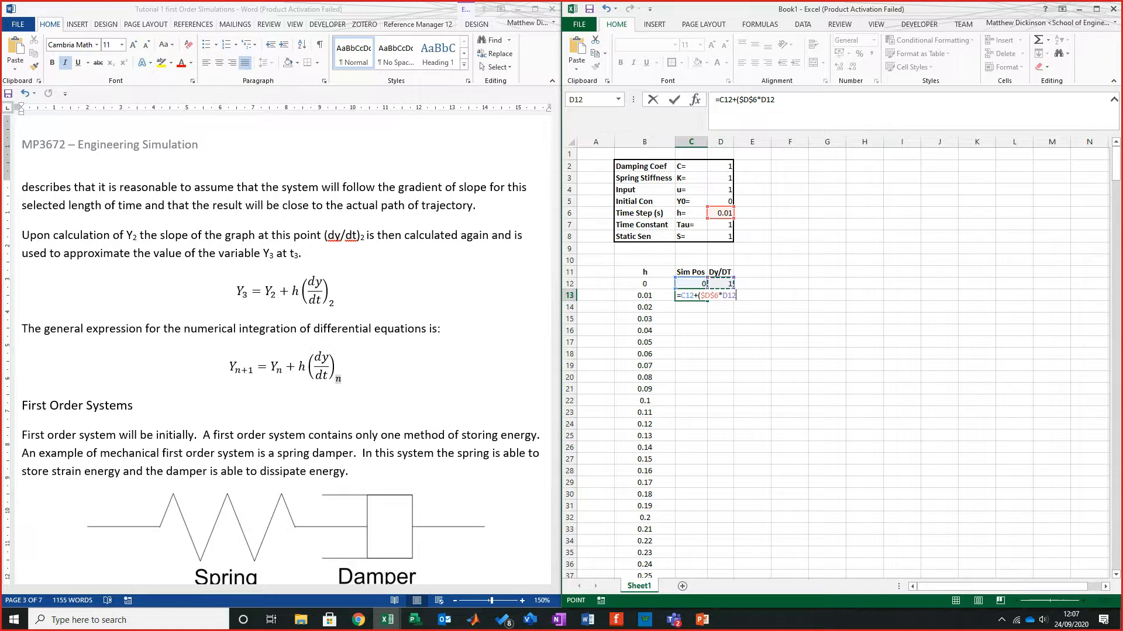
pyautogui.press('F4')
pyautogui.press('Return')
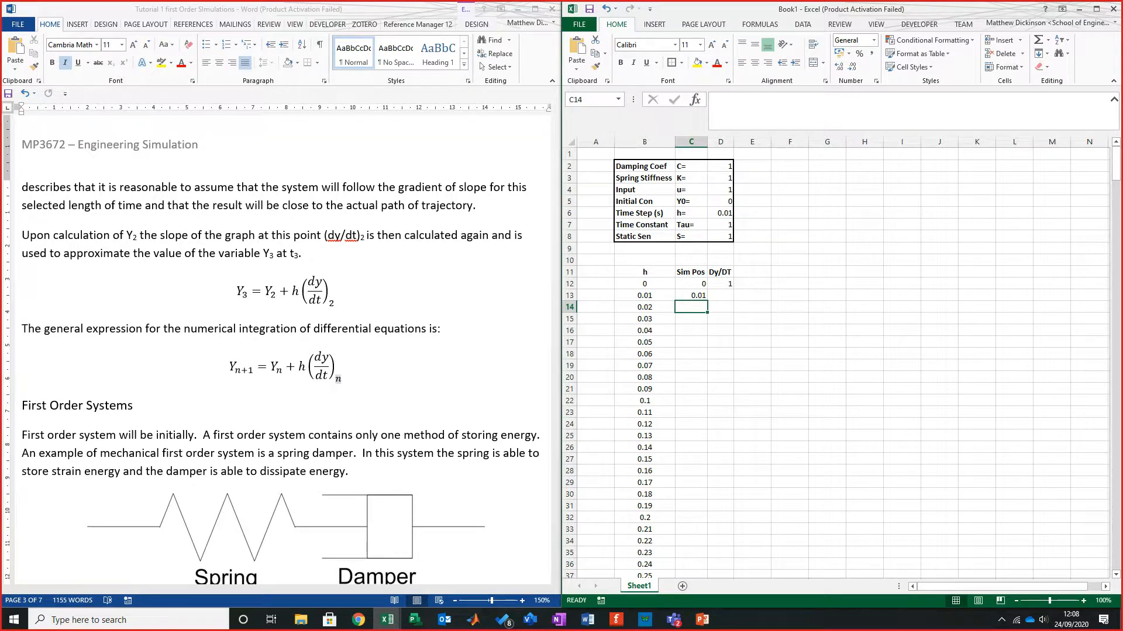
# Step: Copy the dy/dt formula from D12 down to D13
pyautogui.click(720, 284)
pyautogui.moveTo(733, 289); pyautogui.dragTo(725, 297)
pyautogui.click(827, 413)
# Step: Check the cell references of the dy/dt formulas in D13 and D12
pyautogui.click(720, 296)
pyautogui.press('F2')
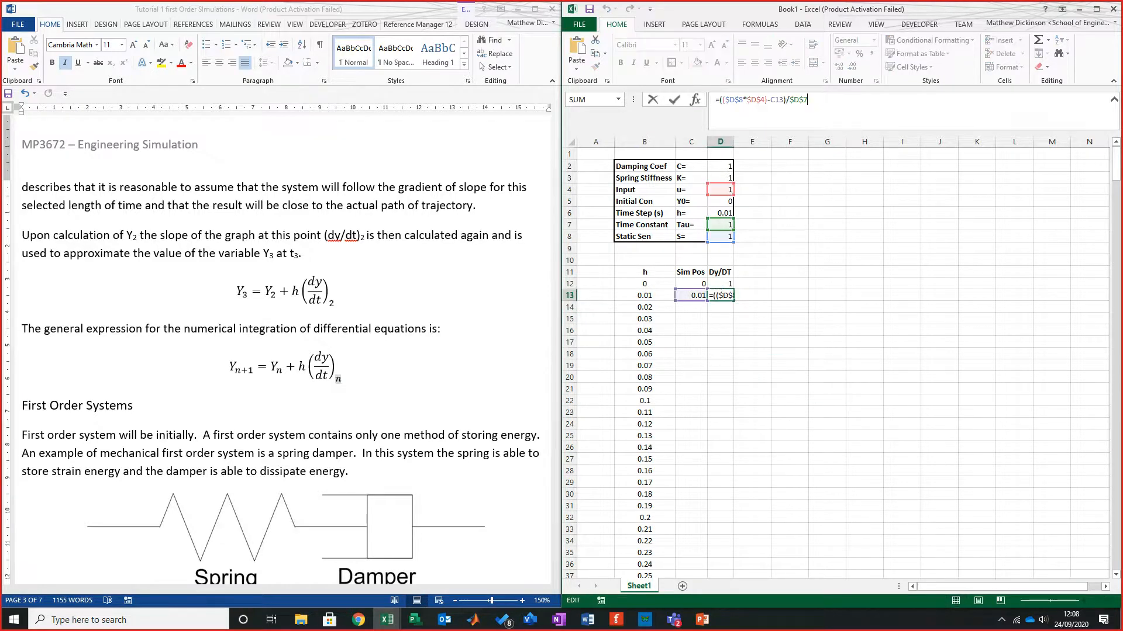
pyautogui.click(790, 284)
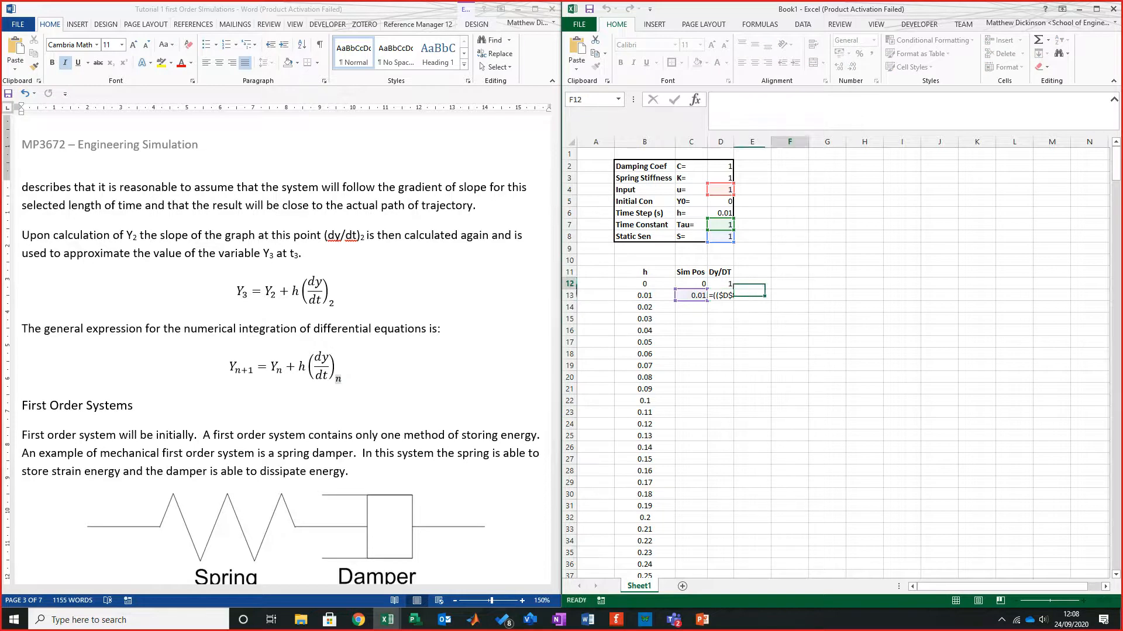
pyautogui.click(721, 284)
pyautogui.press('F2')
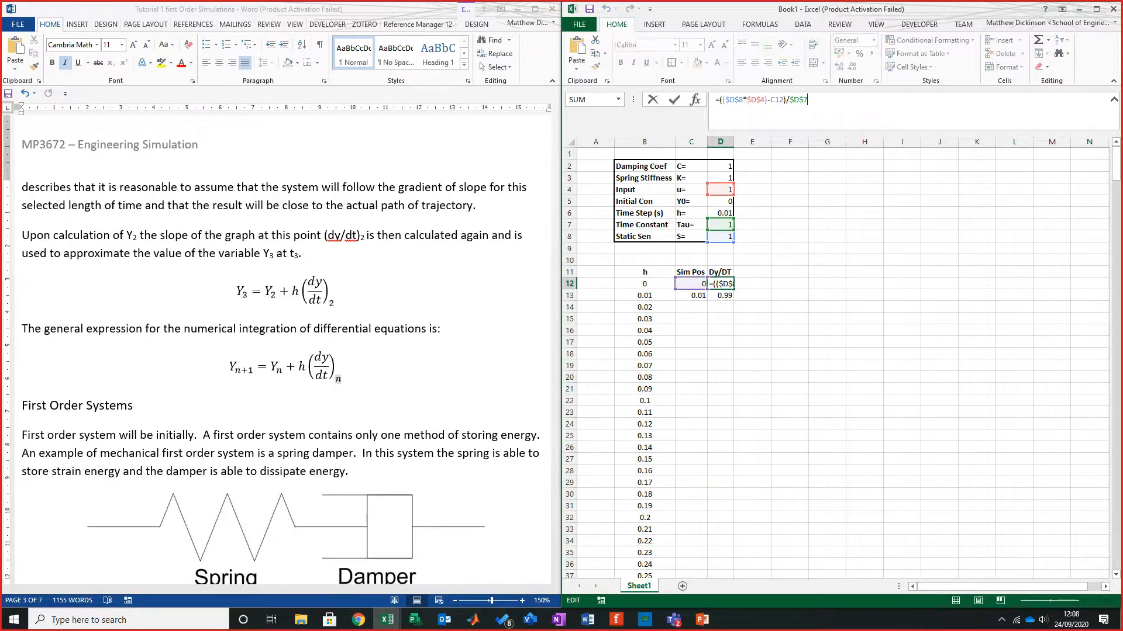
pyautogui.press('Return')
pyautogui.press('F2')
pyautogui.press('Return')
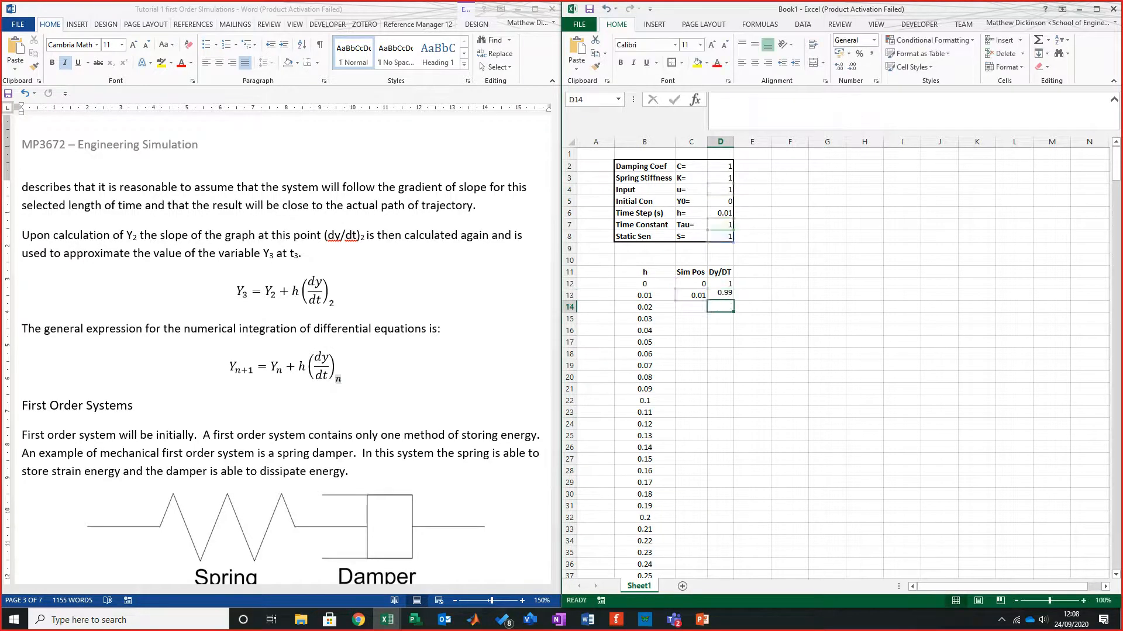
# Step: Fill the C13:D13 formulas down the Sim Pos and Dy/DT columns, and undo the fill
pyautogui.click(789, 353)
pyautogui.moveTo(691, 296); pyautogui.dragTo(720, 295)
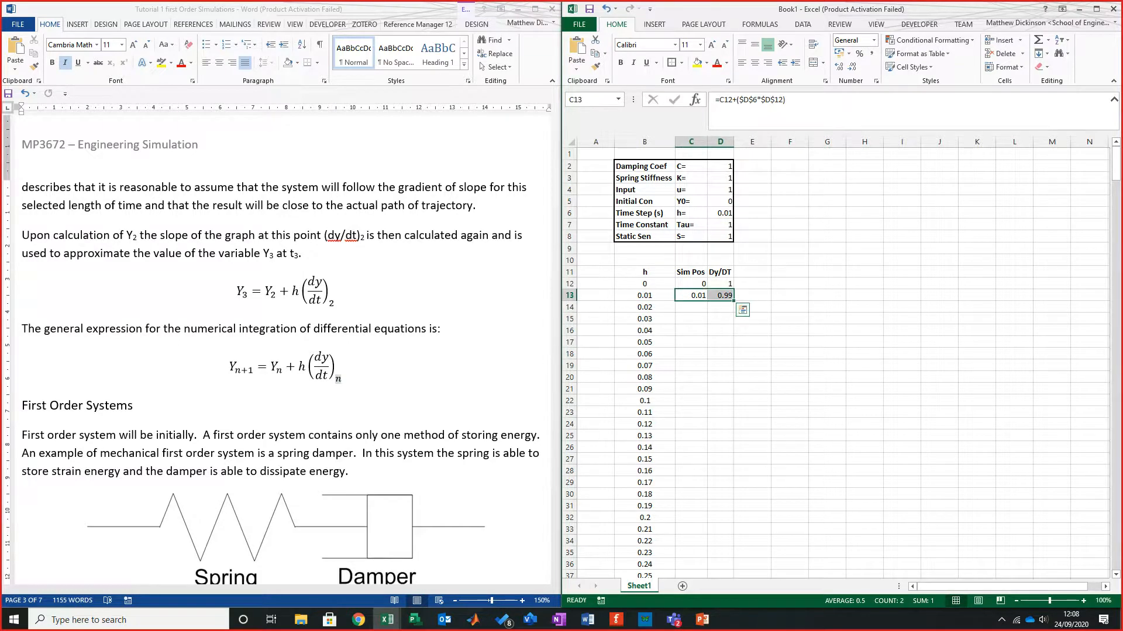
pyautogui.doubleClick(733, 301)
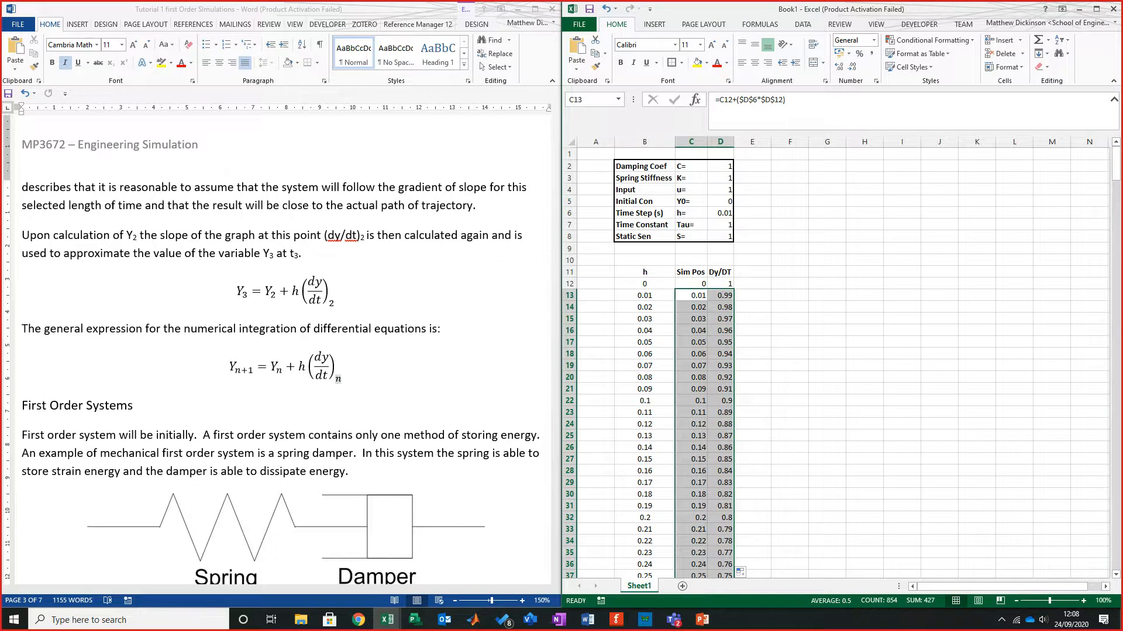
pyautogui.hotkey('ctrl', 'z')
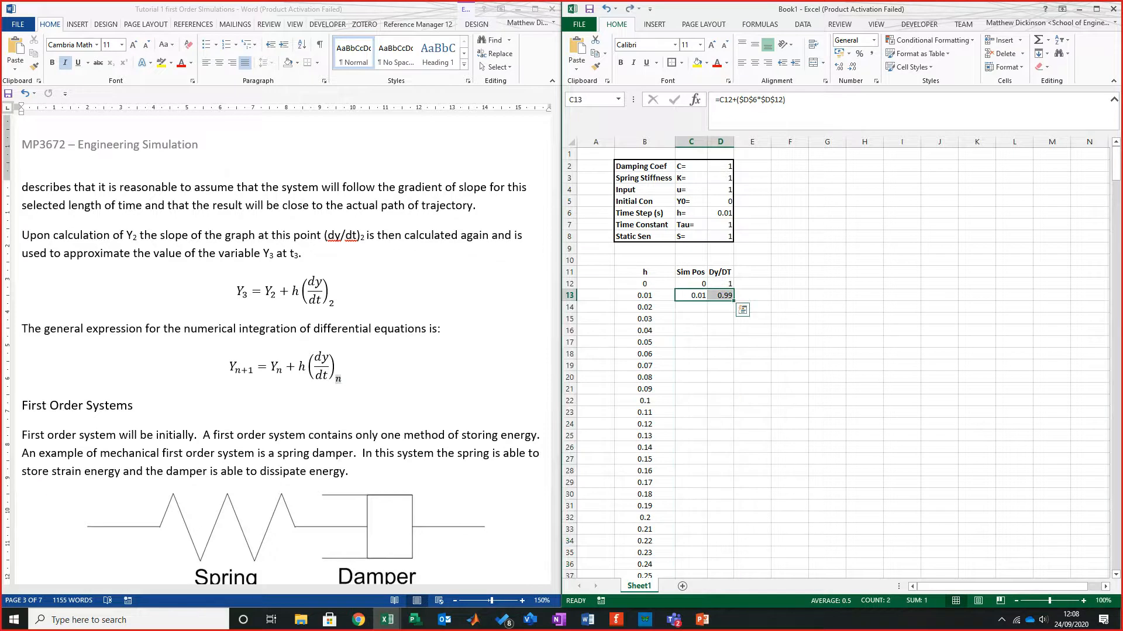
pyautogui.click(865, 307)
pyautogui.click(826, 389)
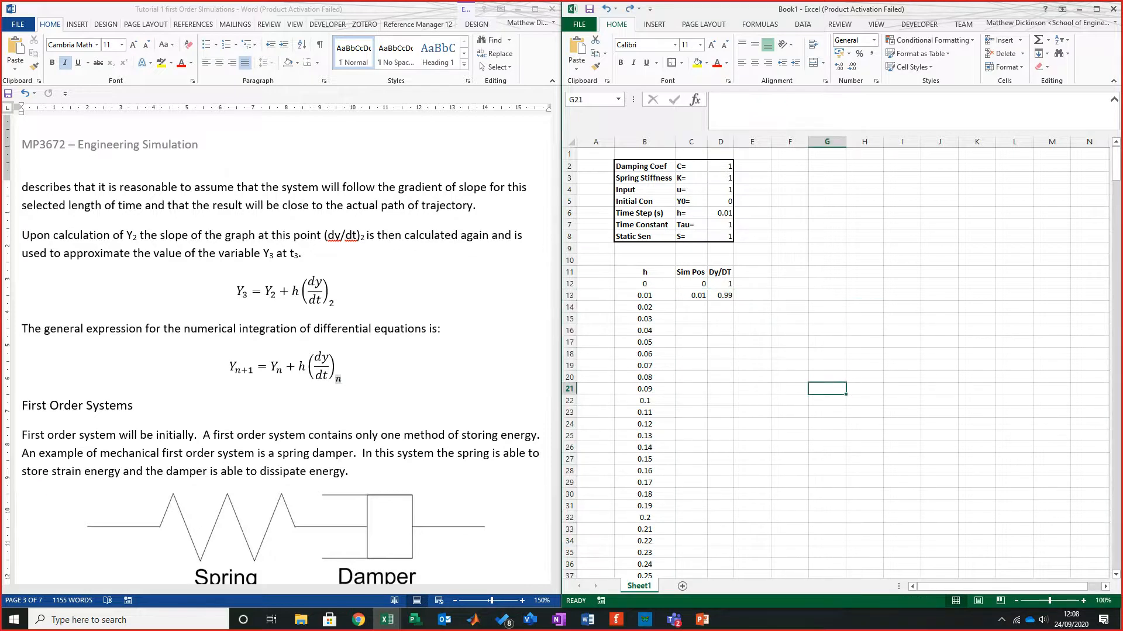
pyautogui.moveTo(644, 318); pyautogui.dragTo(645, 412)
pyautogui.click(864, 377)
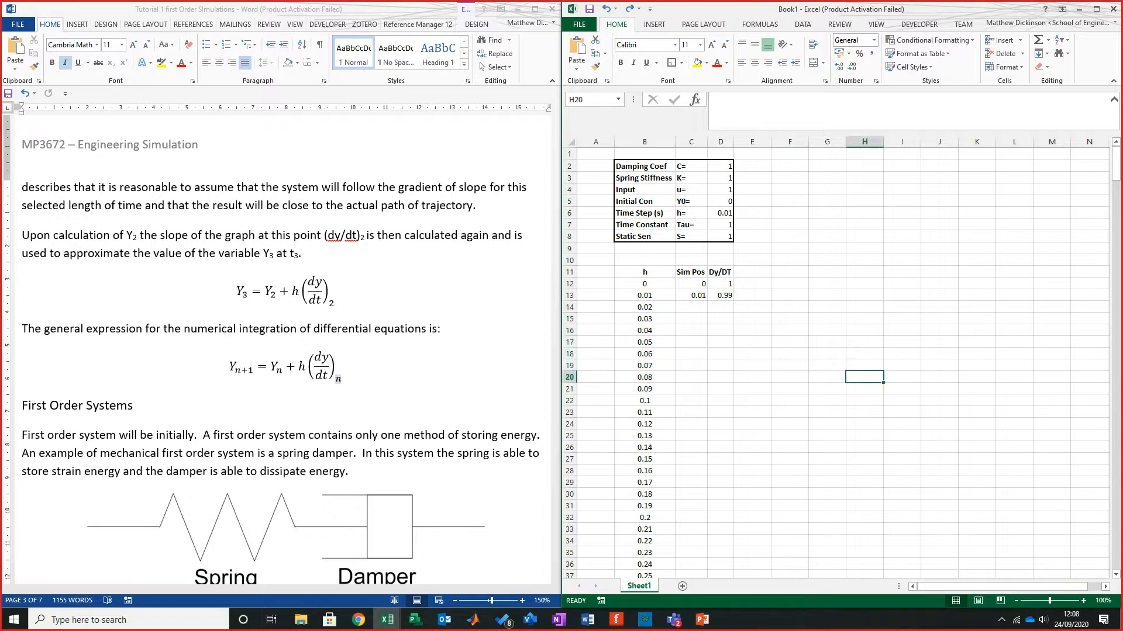
# Step: Fill the C13:D13 formulas down the Sim Pos and Dy/DT columns alongside the time values, and look over the filled rows
pyautogui.moveTo(691, 295); pyautogui.dragTo(720, 296)
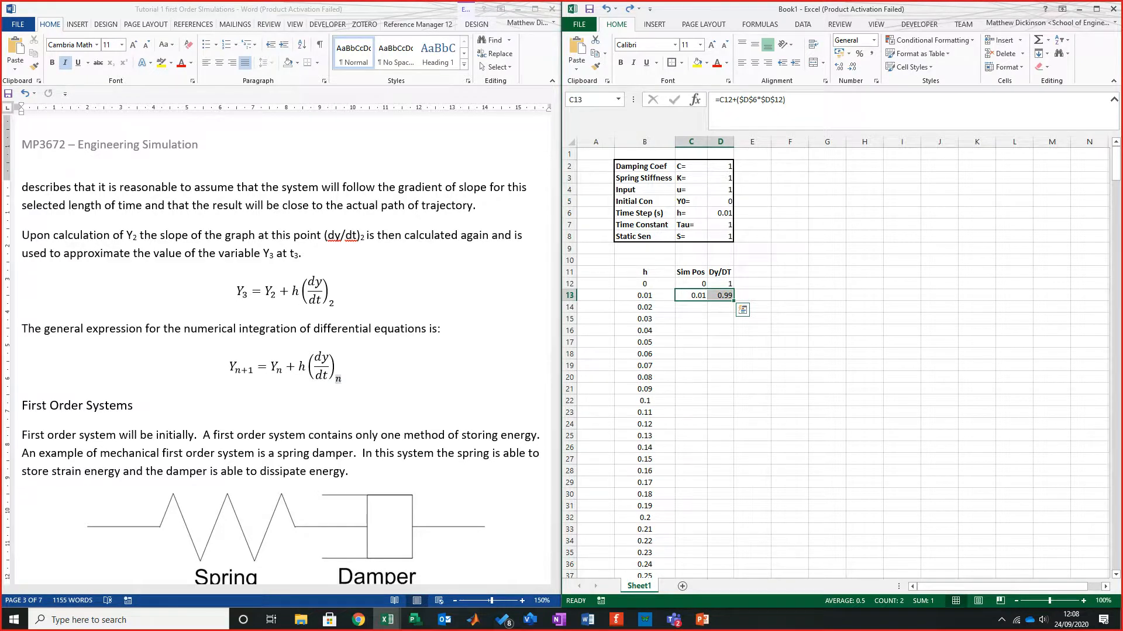
pyautogui.doubleClick(733, 300)
pyautogui.click(864, 401)
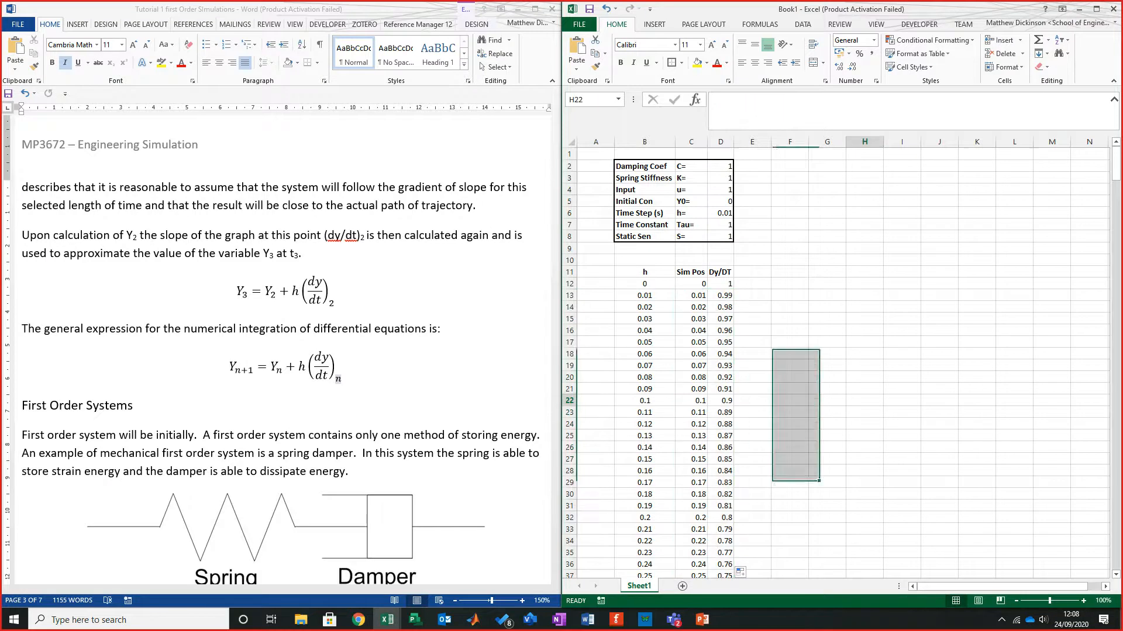
pyautogui.scroll(-11, 864, 400)
pyautogui.scroll(11, 864, 400)
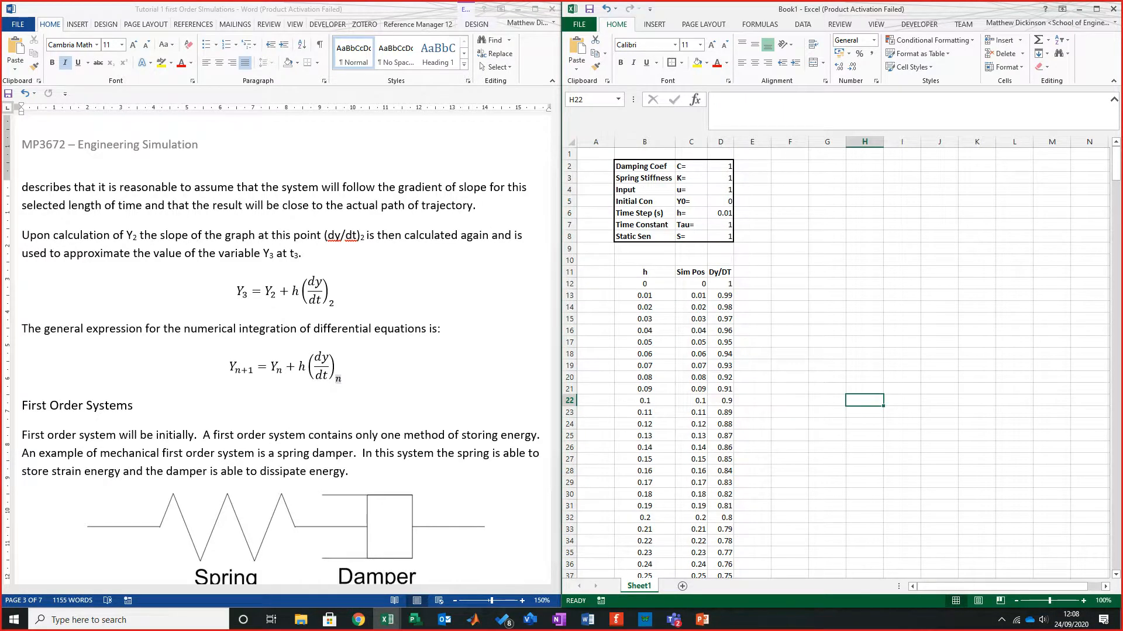
pyautogui.click(691, 272)
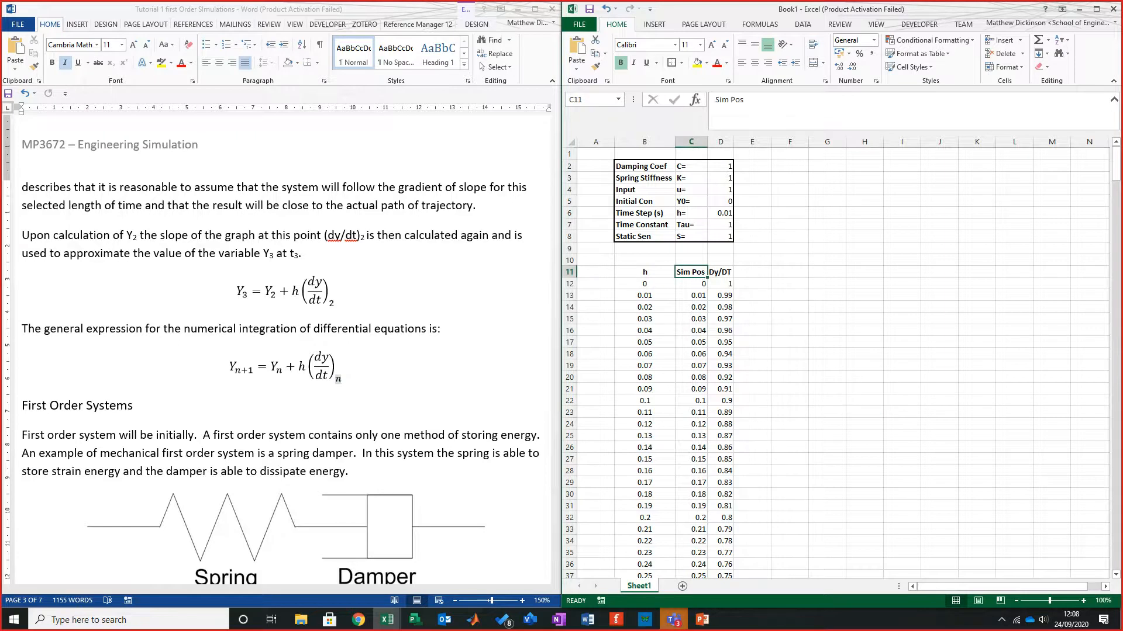
pyautogui.click(675, 620)
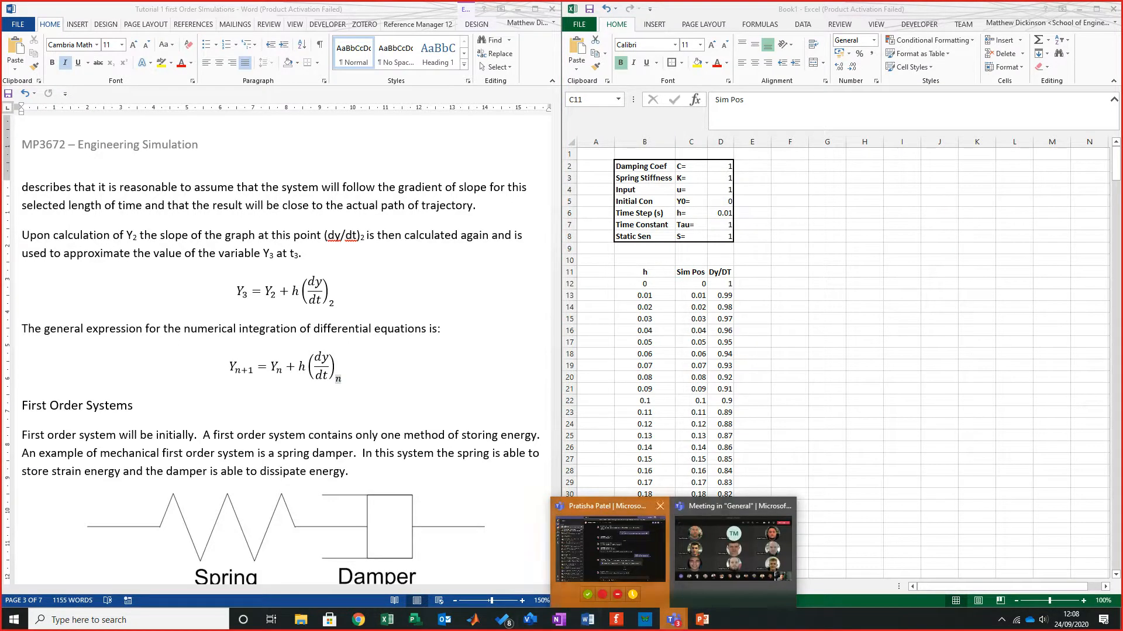
pyautogui.click(610, 561)
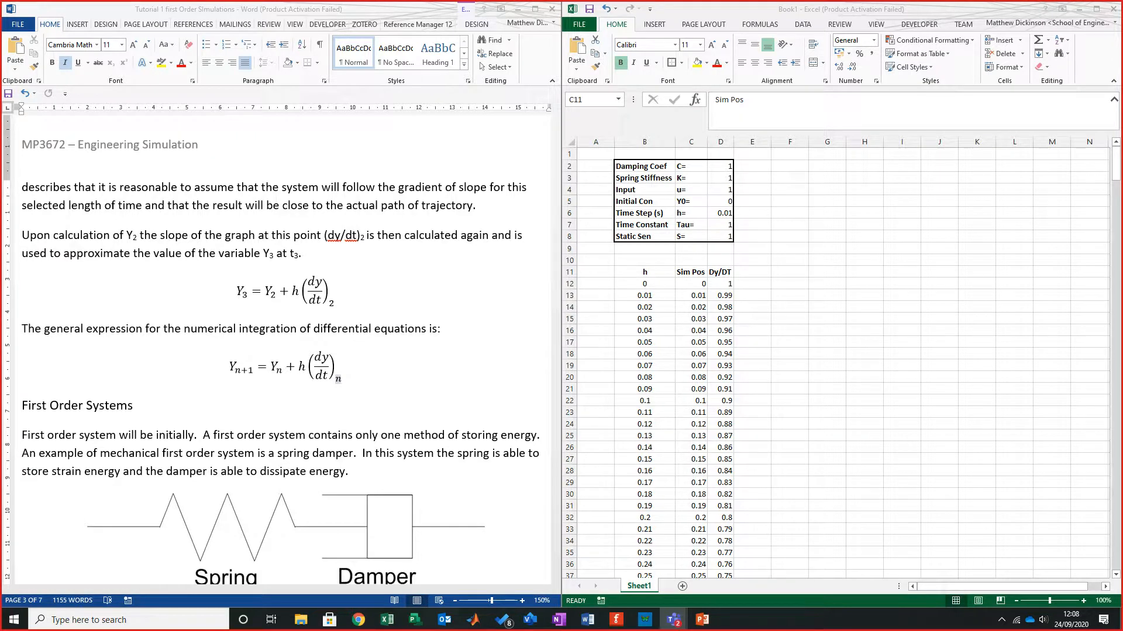
# Step: Maximize the spreadsheet window and check the cell references of the dy/dt formula in D13
pyautogui.click(691, 272)
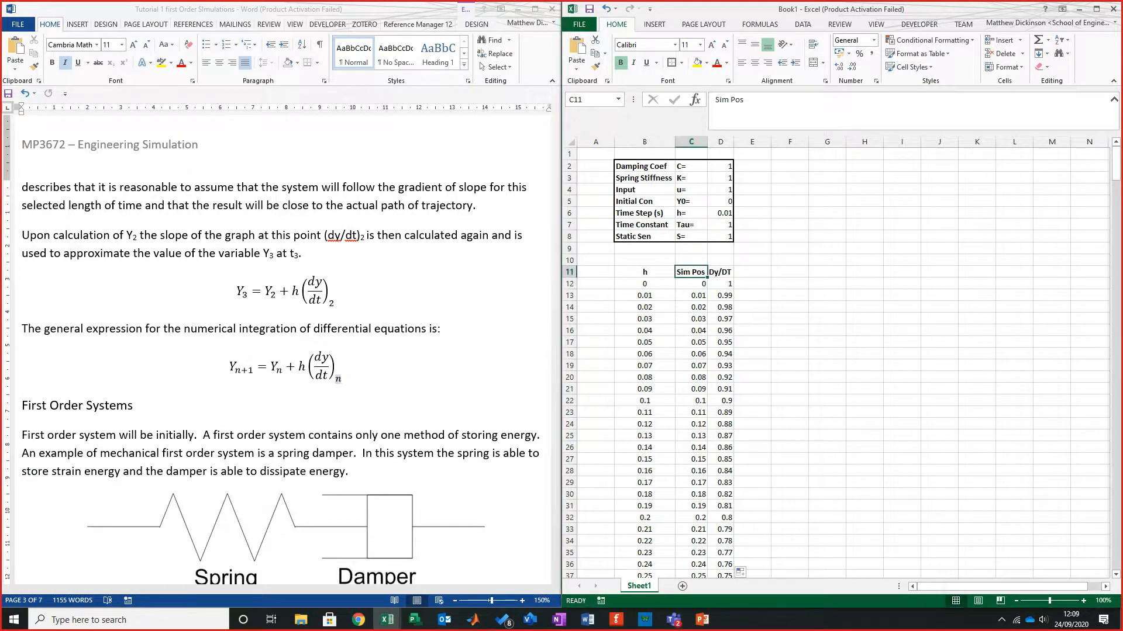
pyautogui.click(720, 296)
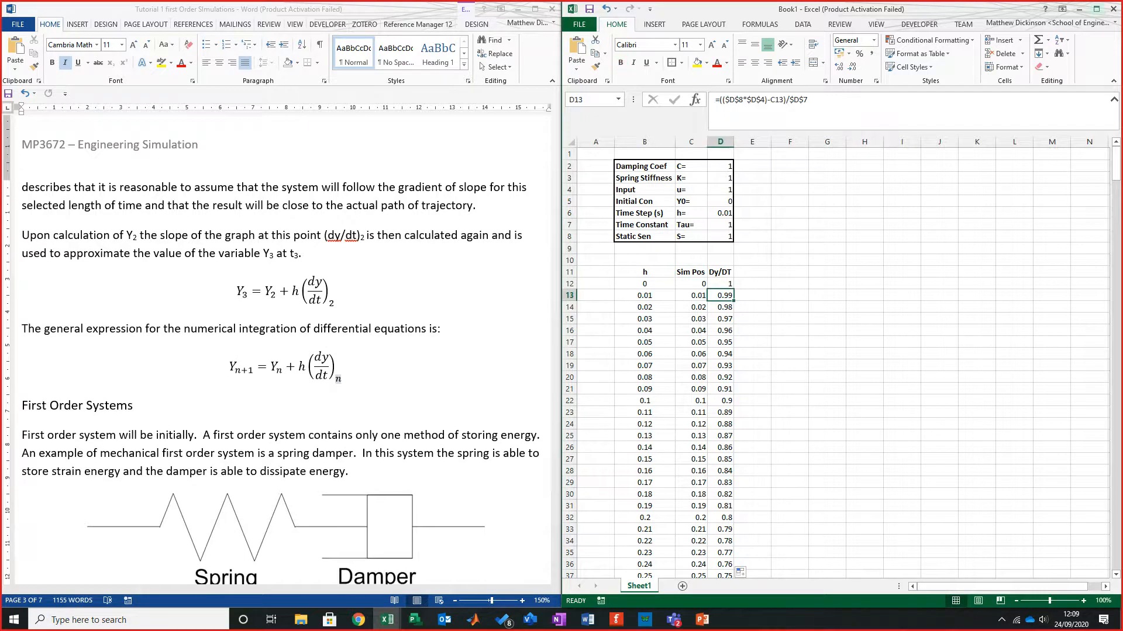
pyautogui.click(1096, 8)
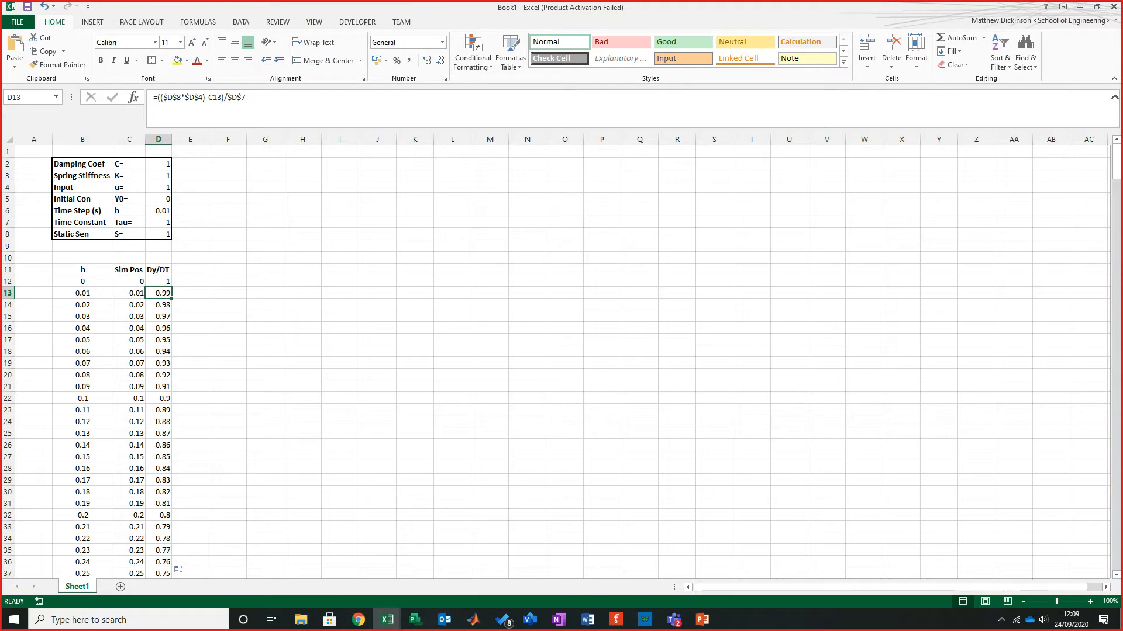
pyautogui.scroll(4, 555, 357)
pyautogui.scroll(4, 555, 357)
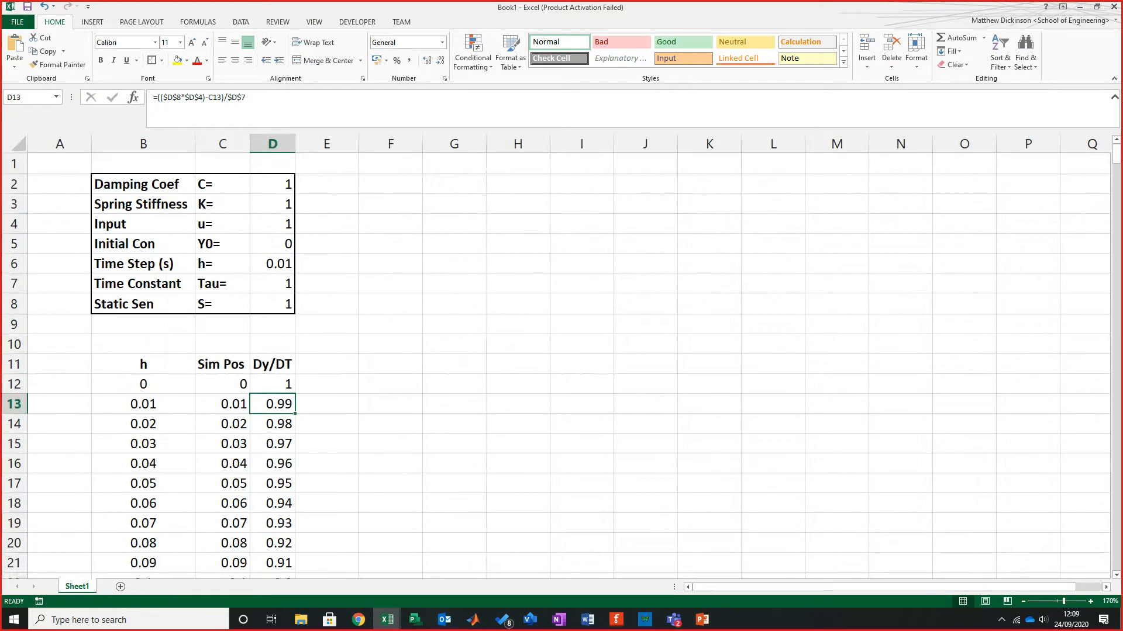
pyautogui.click(222, 97)
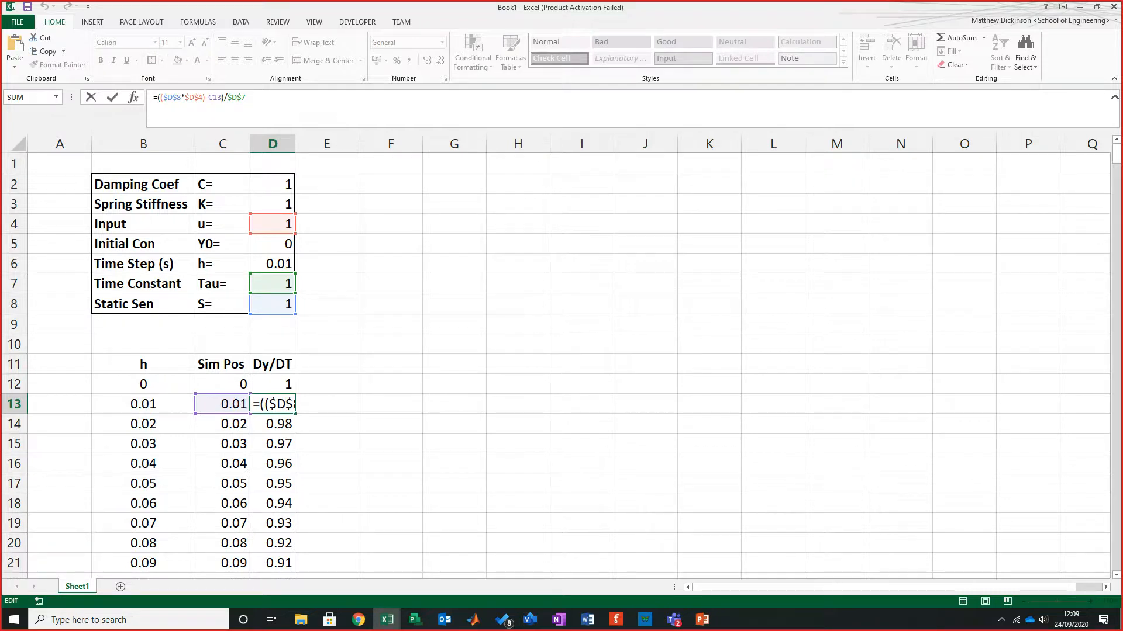
pyautogui.press('Escape')
# Step: Look over the filled Sim Pos and Dy/DT values from row 12 down to about row 54
pyautogui.click(517, 384)
pyautogui.scroll(-4, 517, 384)
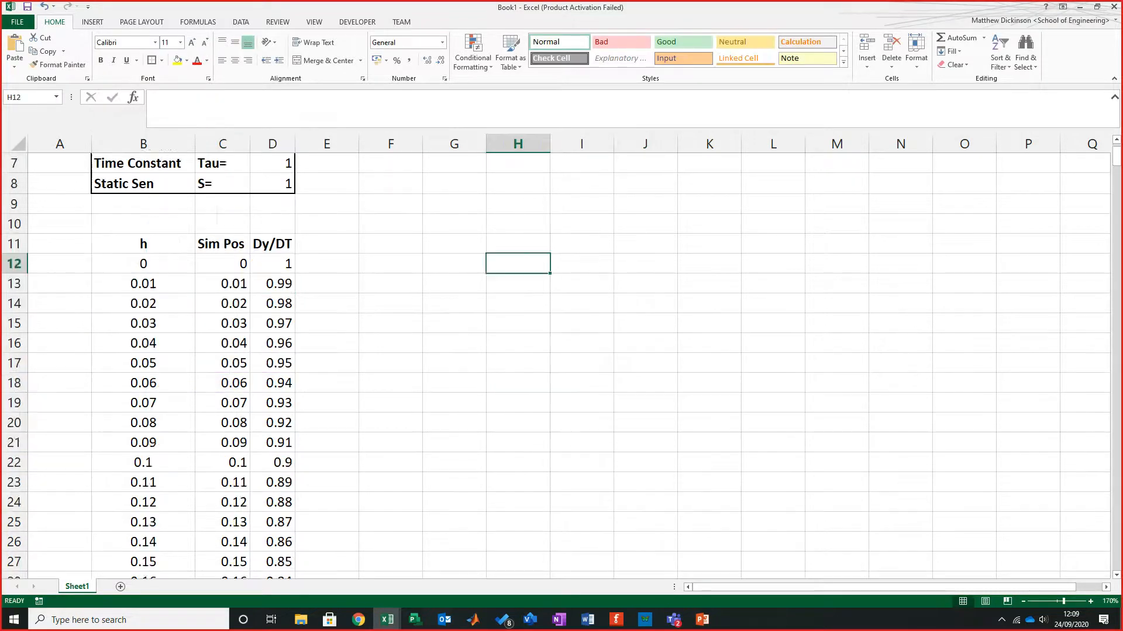
pyautogui.moveTo(227, 263); pyautogui.dragTo(286, 263)
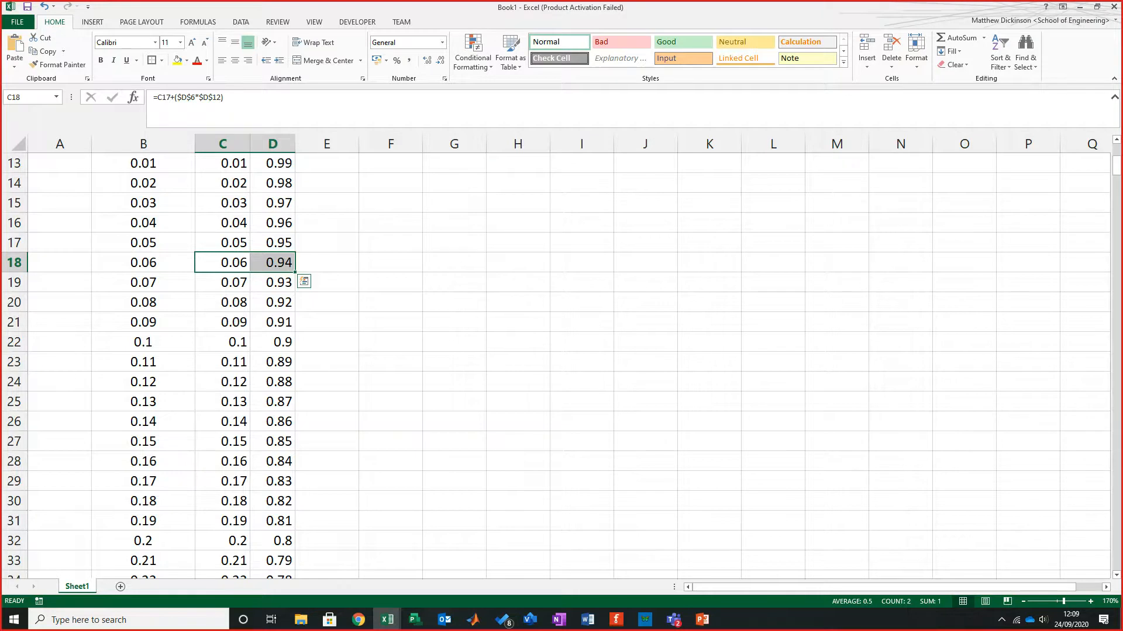
pyautogui.click(453, 223)
pyautogui.scroll(-7, 454, 223)
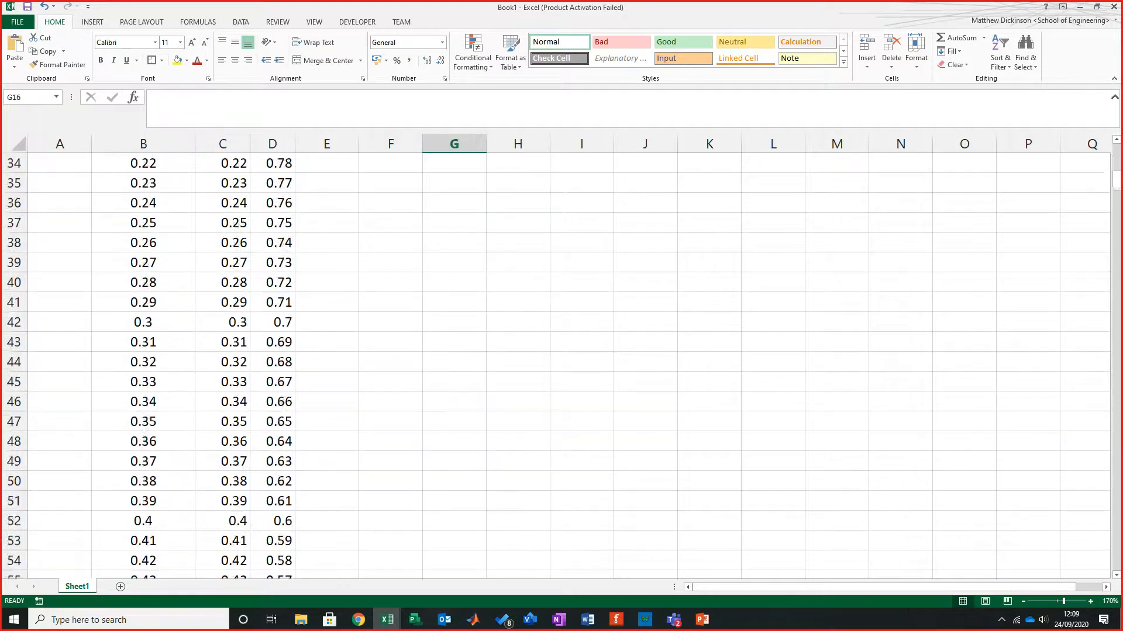
pyautogui.scroll(5, 453, 223)
pyautogui.scroll(6, 454, 223)
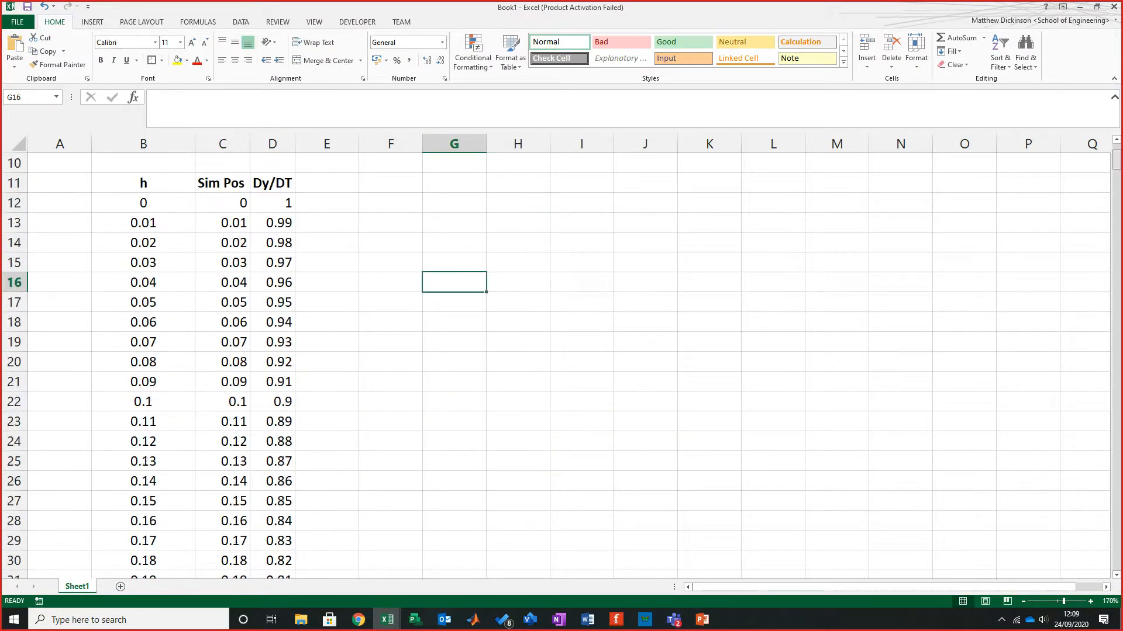
# Step: Insert a smooth-line scatter chart of Sim Pos against h from B11:C439 and place it beside the parameter table
pyautogui.click(222, 364)
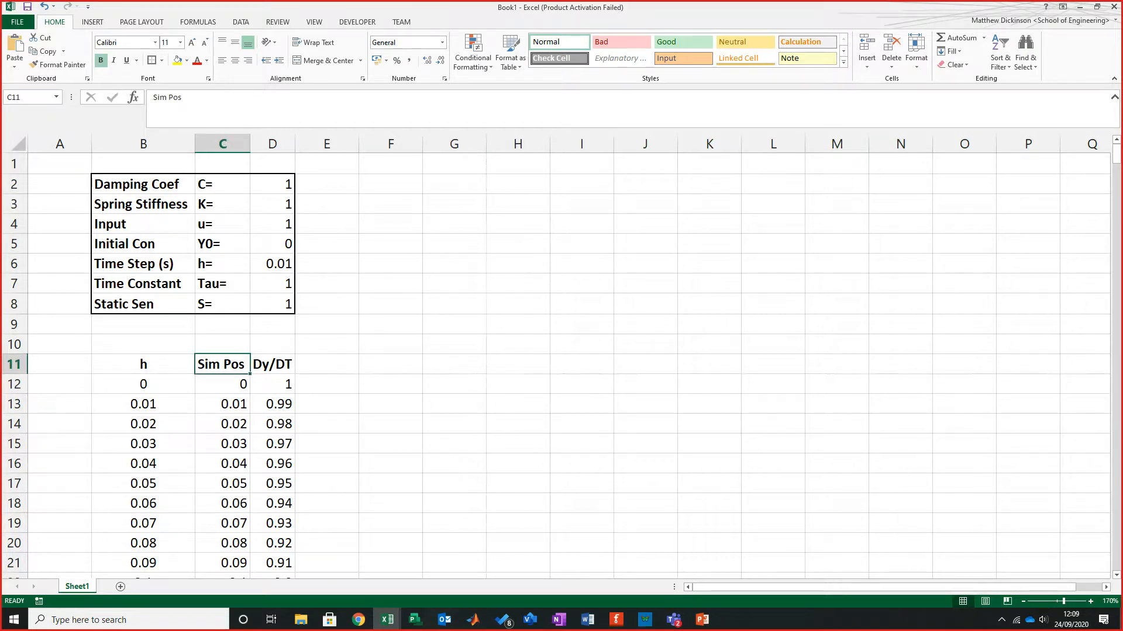
pyautogui.hotkey('ctrl', 'Down')
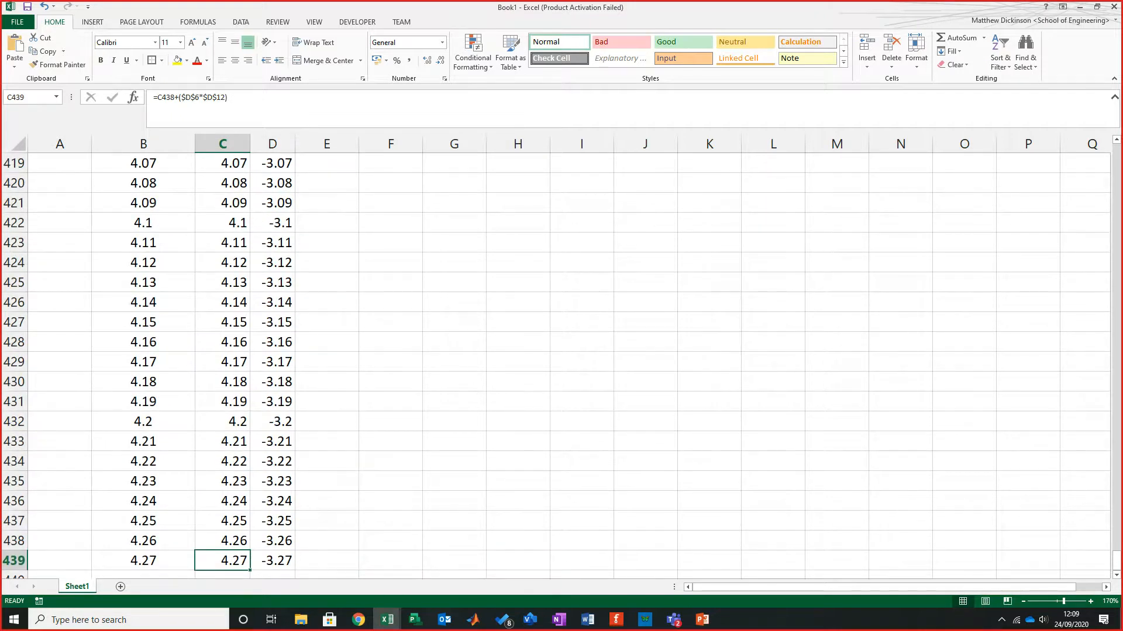
pyautogui.hotkey('ctrl', 'shift', 'Up')
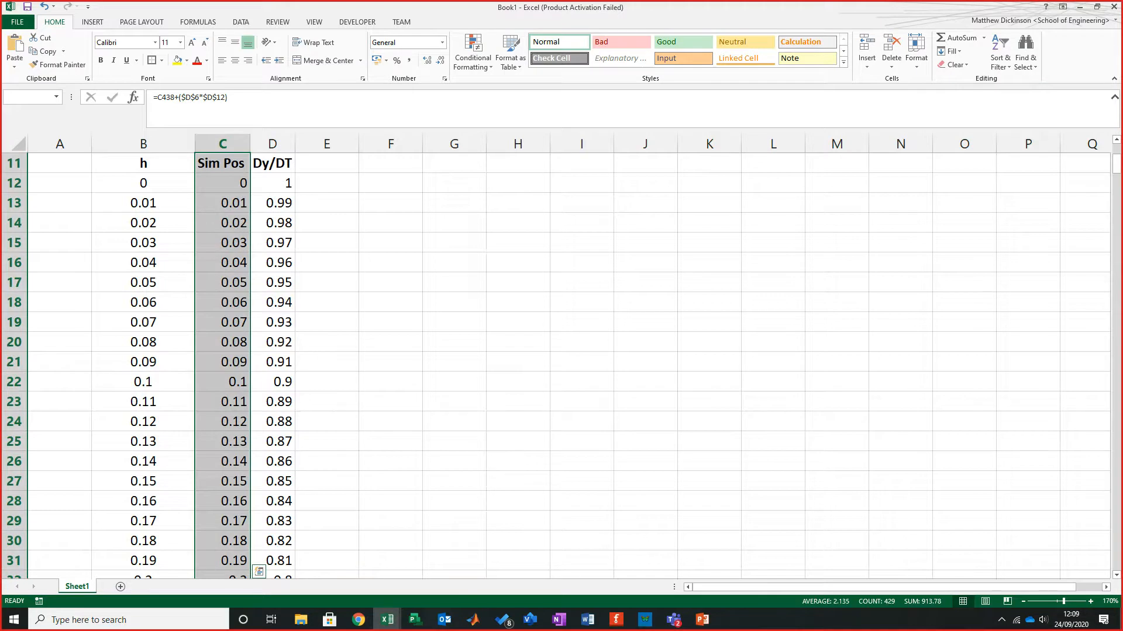
pyautogui.hotkey('shift', 'Left')
pyautogui.scroll(3, 555, 362)
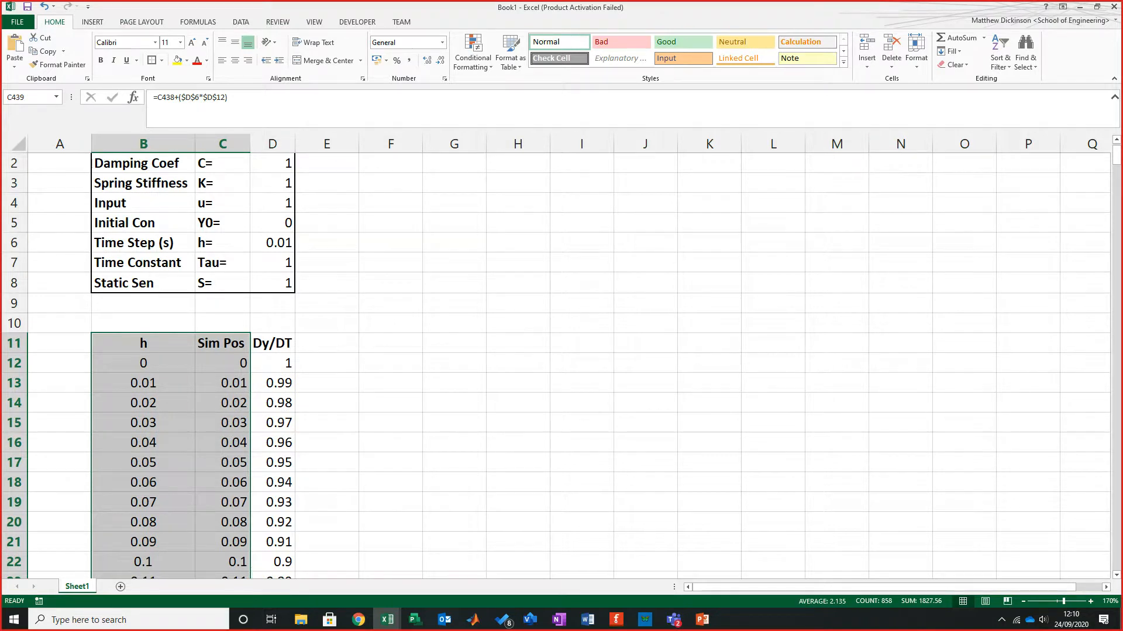
pyautogui.click(93, 23)
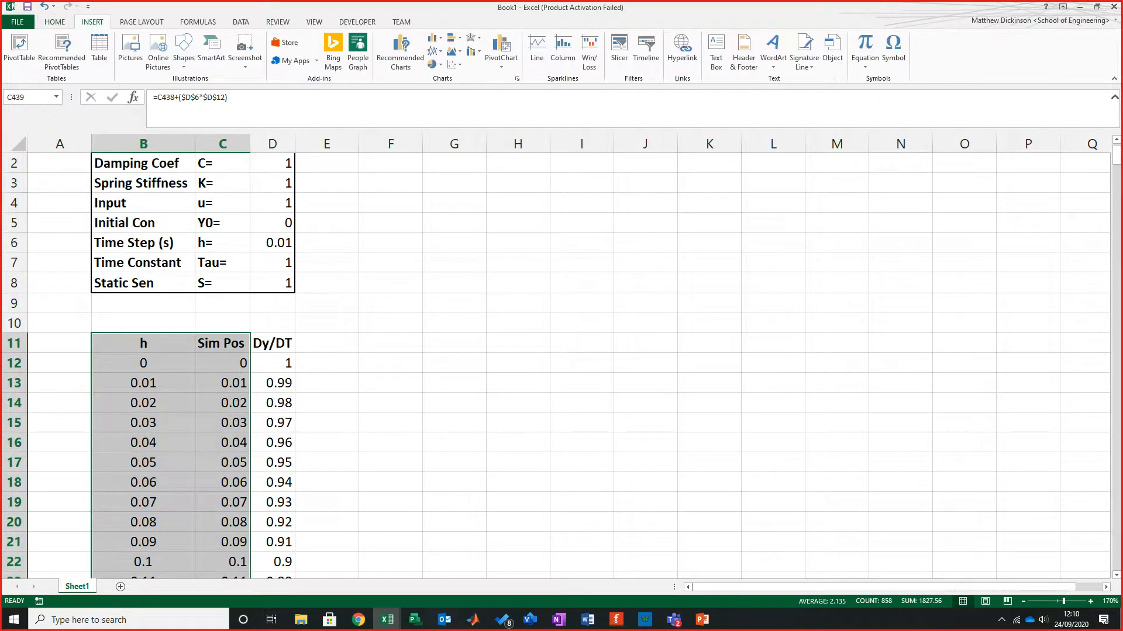
pyautogui.click(454, 64)
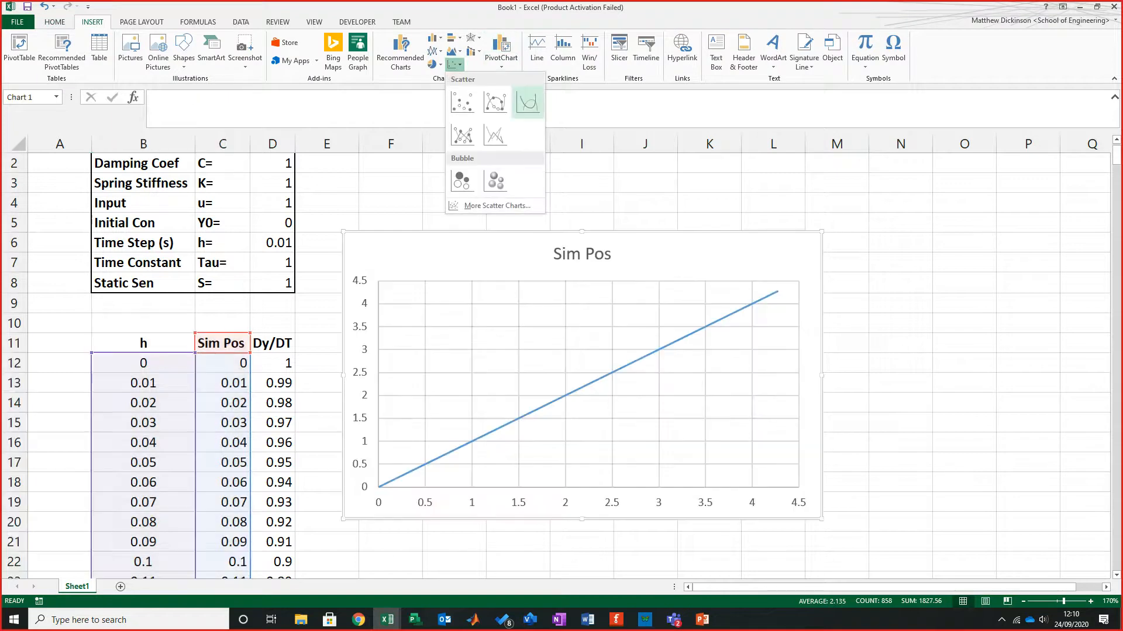
pyautogui.click(527, 102)
pyautogui.moveTo(450, 245); pyautogui.dragTo(579, 206)
pyautogui.scroll(1, 582, 206)
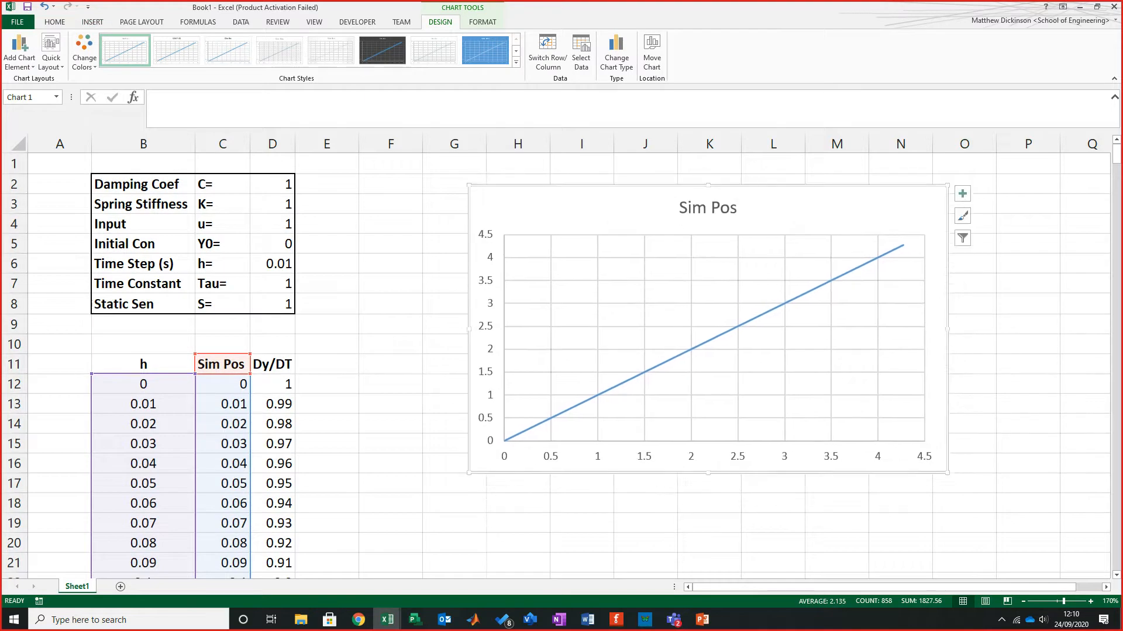
# Step: Extend the h, Sim Pos and Dy/DT formulas from row 439 down to row 1461
pyautogui.click(446, 284)
pyautogui.click(274, 264)
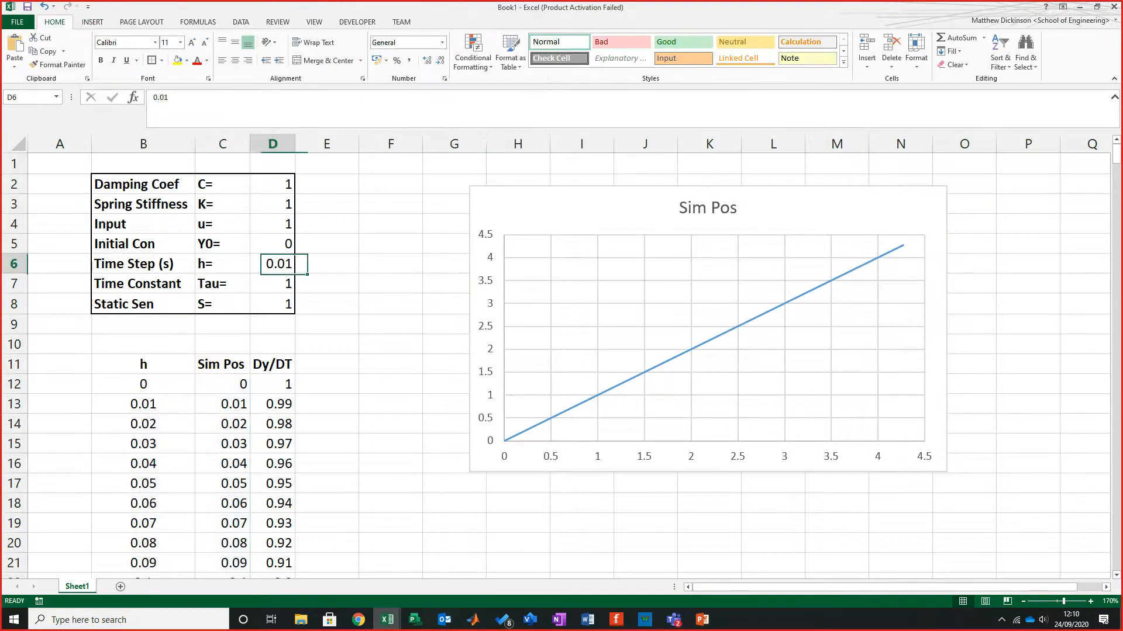
pyautogui.scroll(-6, 555, 365)
pyautogui.click(143, 461)
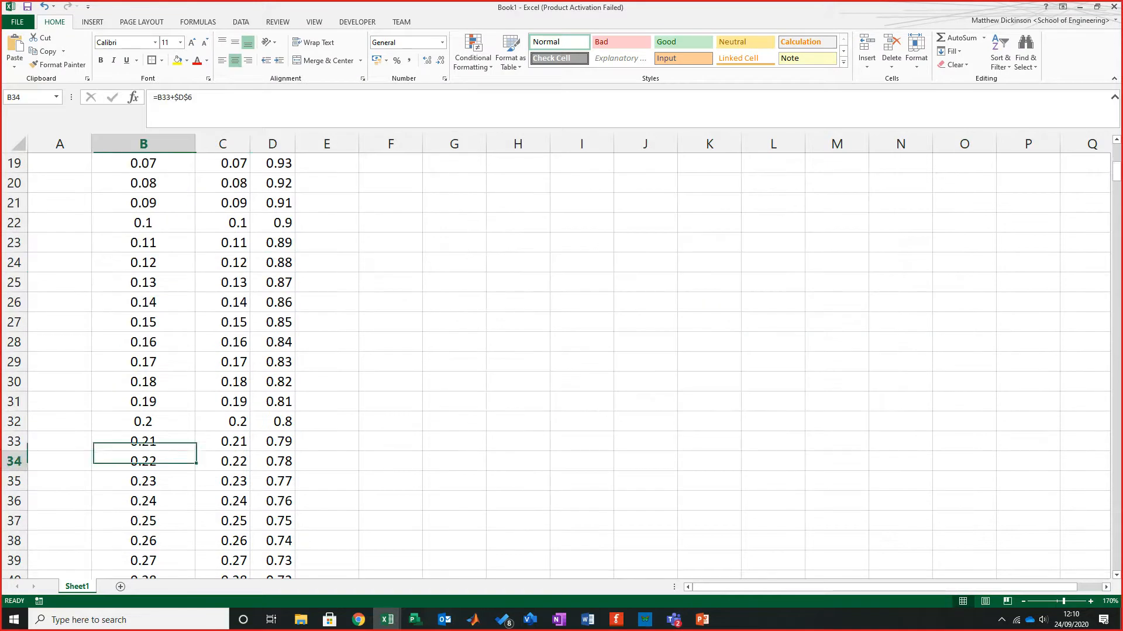
pyautogui.hotkey('ctrl', 'Down')
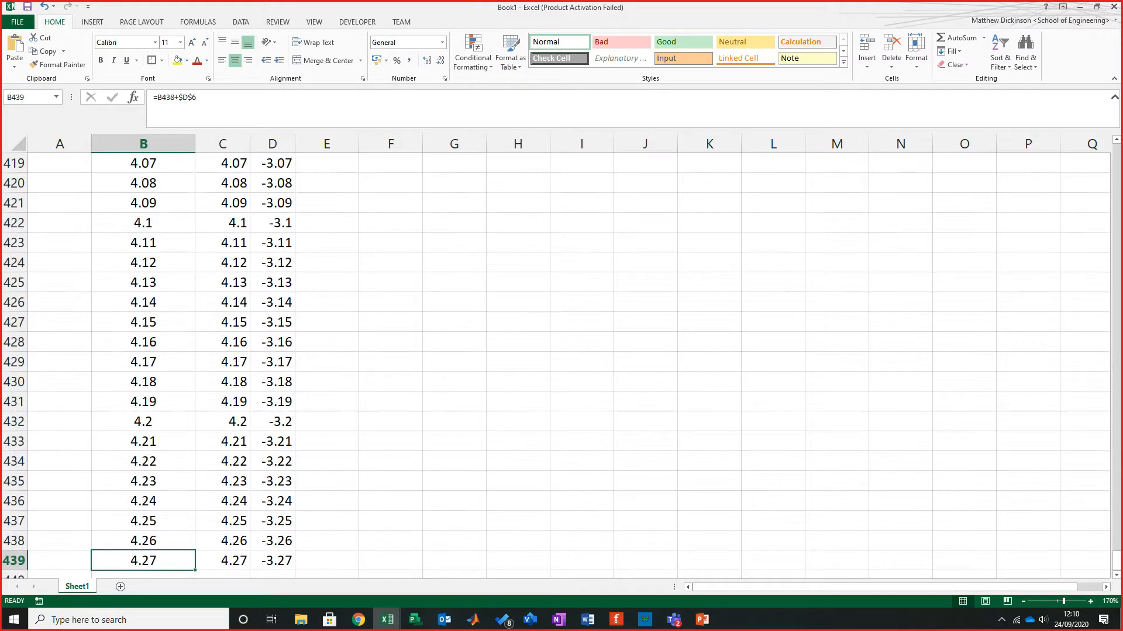
pyautogui.click(272, 501)
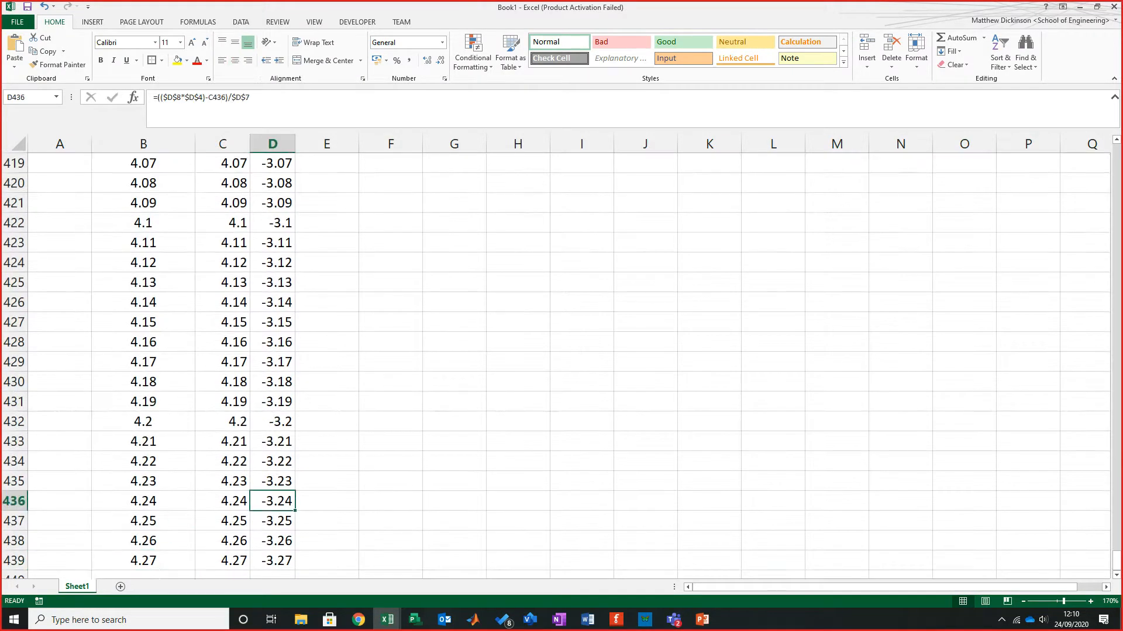
pyautogui.moveTo(143, 561); pyautogui.dragTo(272, 561)
pyautogui.scroll(-2, 555, 366)
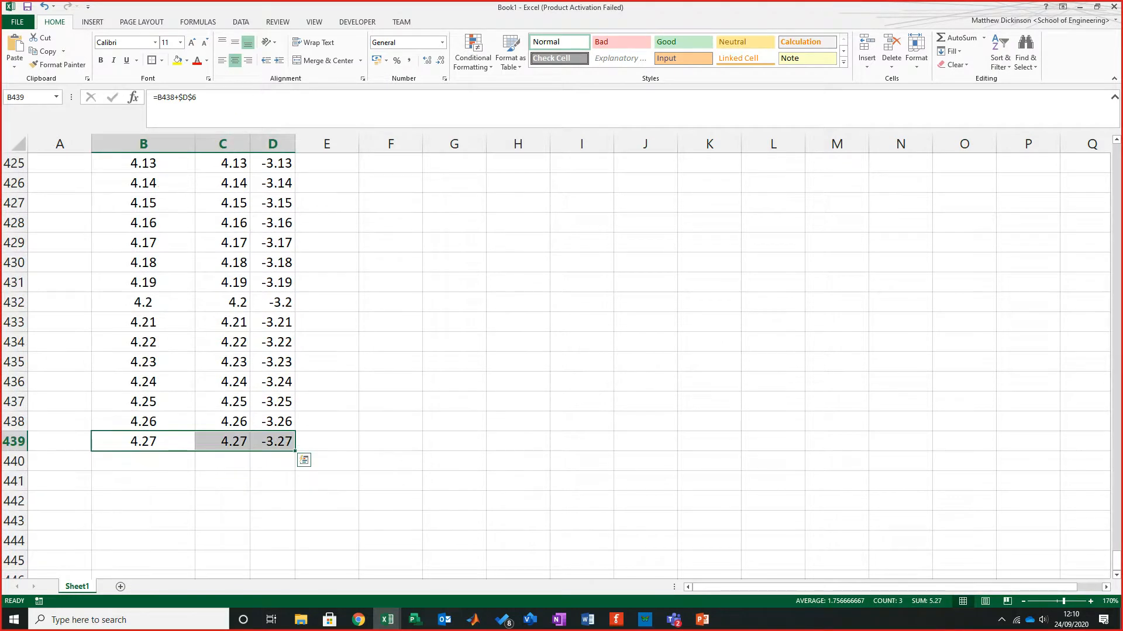
pyautogui.moveTo(295, 451); pyautogui.dragTo(295, 451)
pyautogui.moveTo(295, 576); pyautogui.dragTo(295, 550)
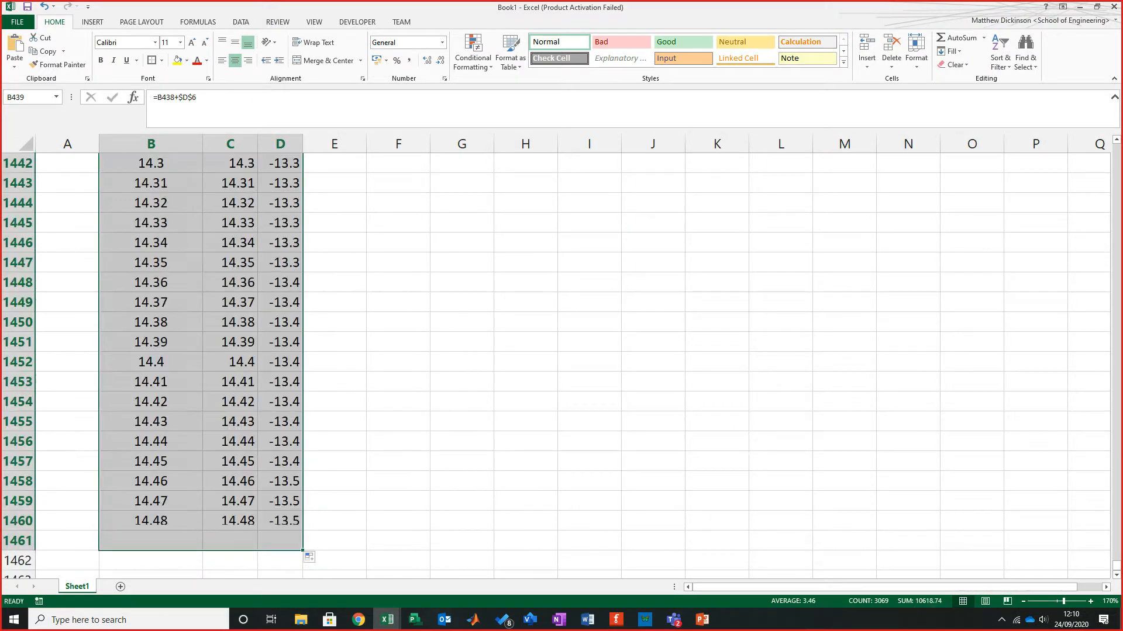
pyautogui.scroll(13, 561, 362)
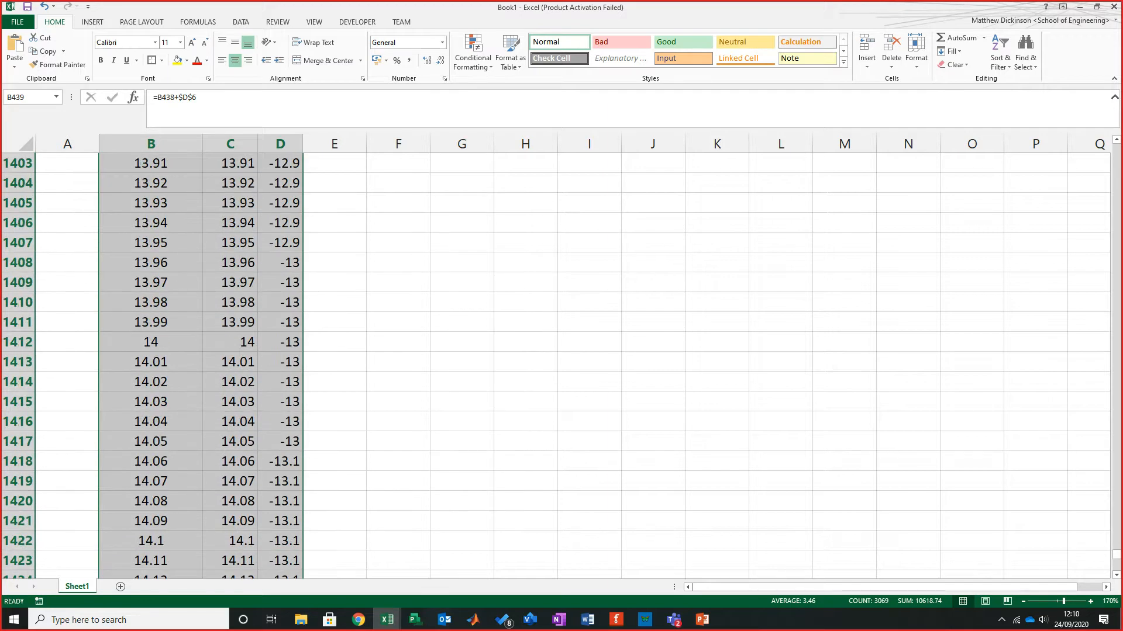
pyautogui.scroll(-17, 561, 363)
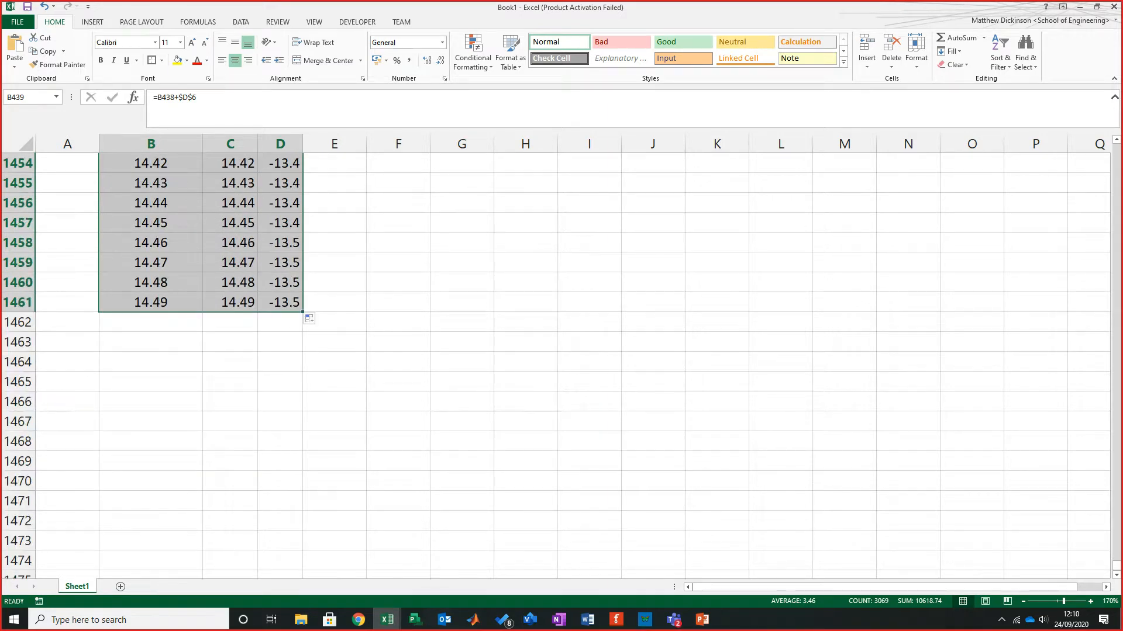
pyautogui.click(230, 422)
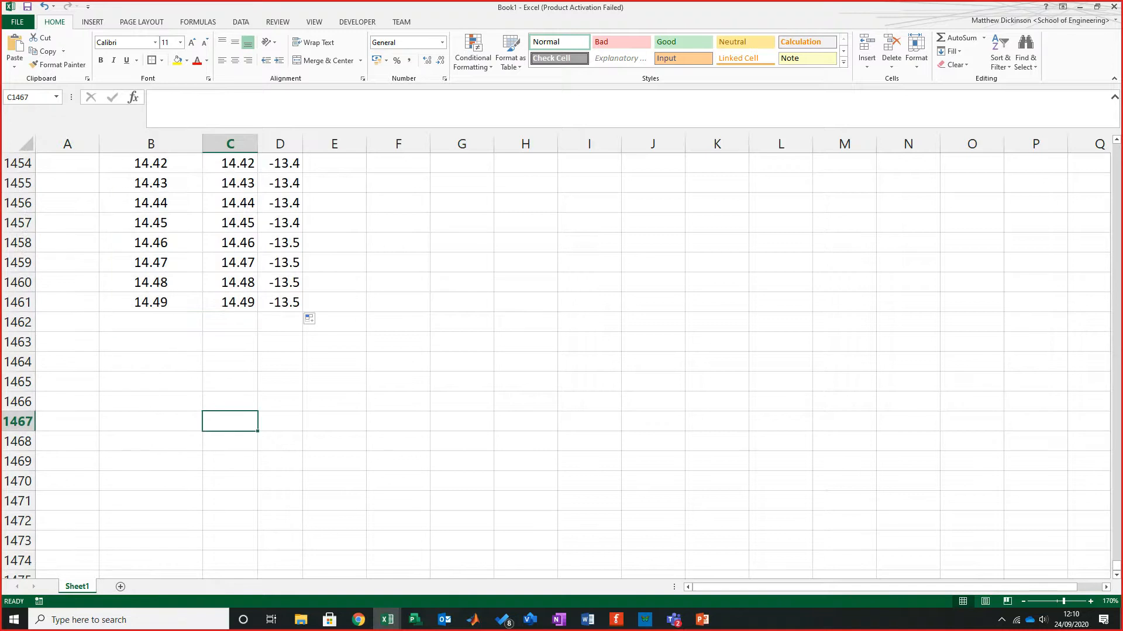
# Step: Insert a smooth-line scatter chart of Sim Pos against h from B11:C1461 and move it up beside the parameter table
pyautogui.click(229, 302)
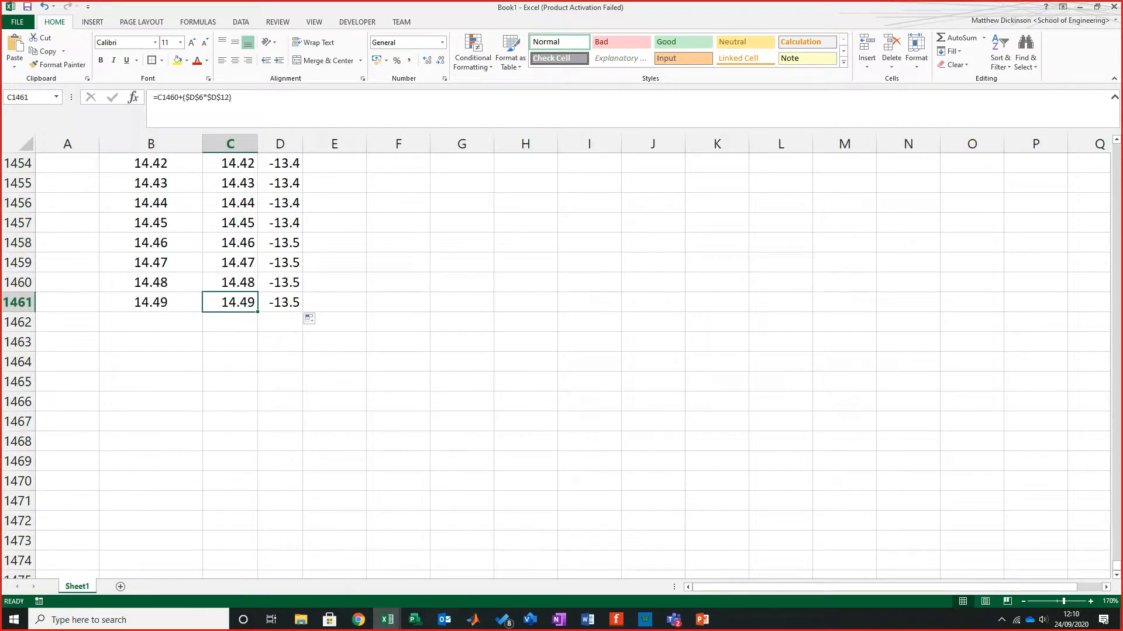
pyautogui.hotkey('shift', 'Left')
pyautogui.hotkey('ctrl', 'shift', 'Up')
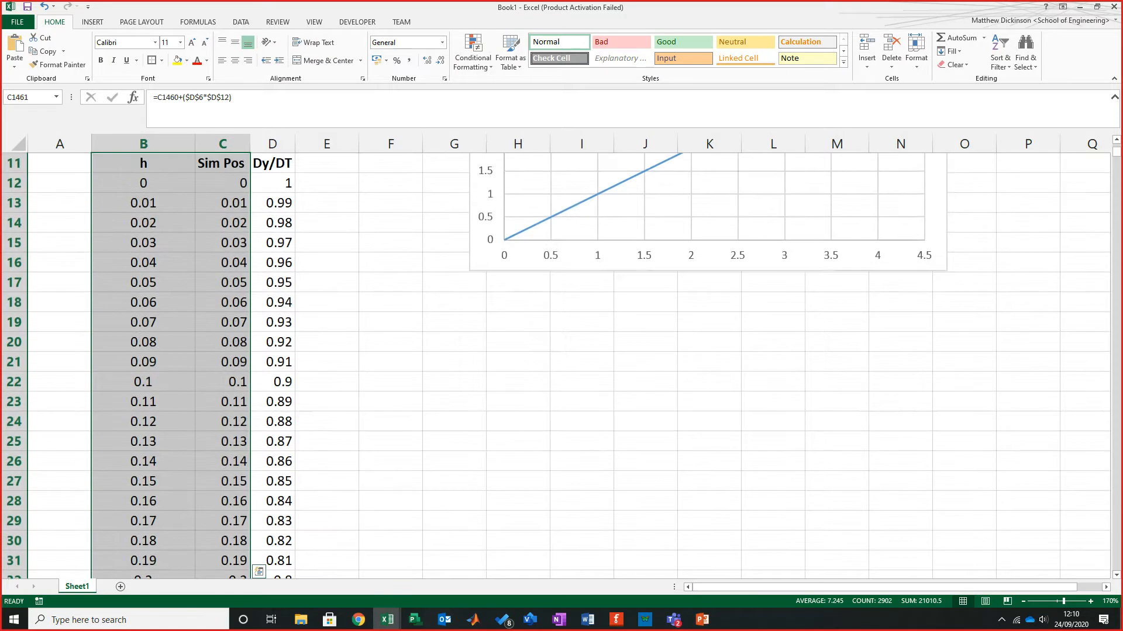
pyautogui.click(92, 22)
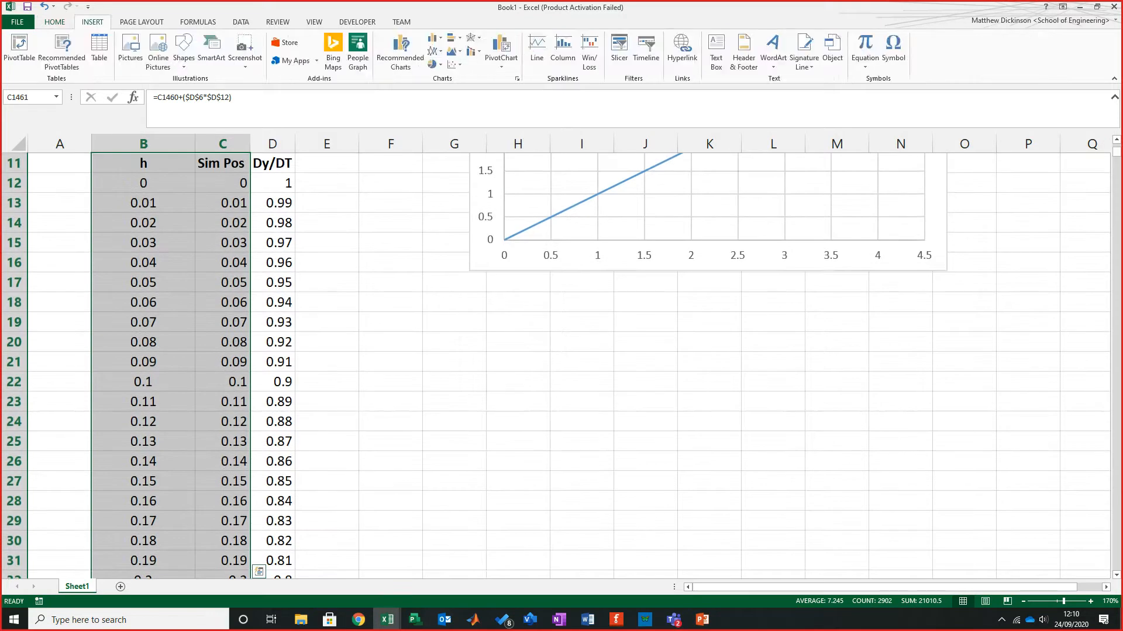
pyautogui.click(455, 65)
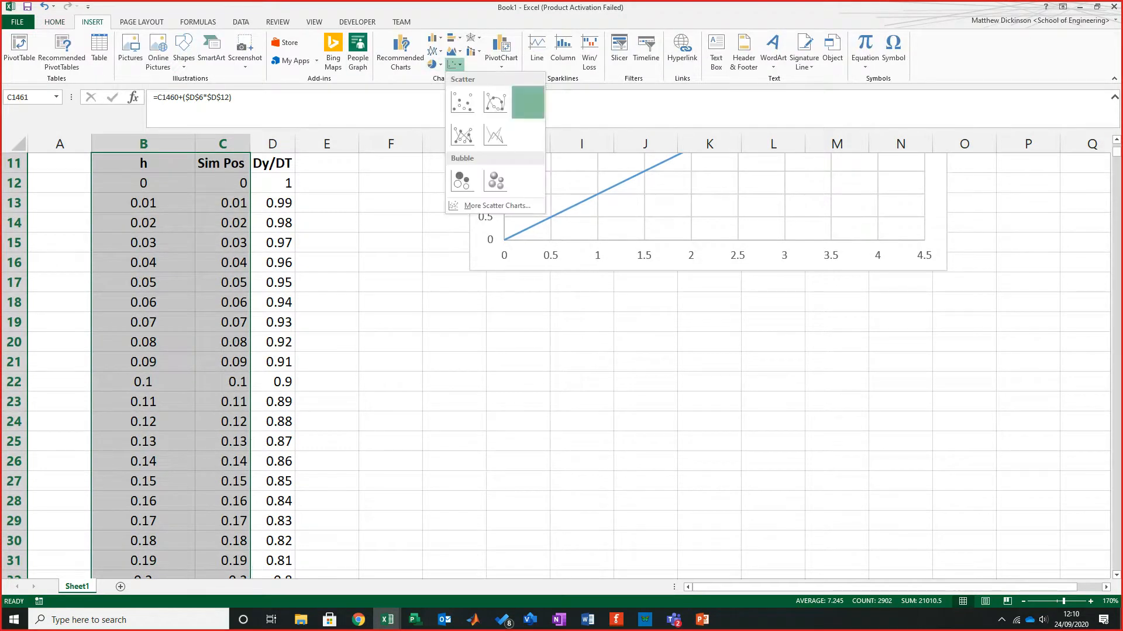
pyautogui.click(528, 103)
pyautogui.moveTo(503, 281); pyautogui.dragTo(575, 256)
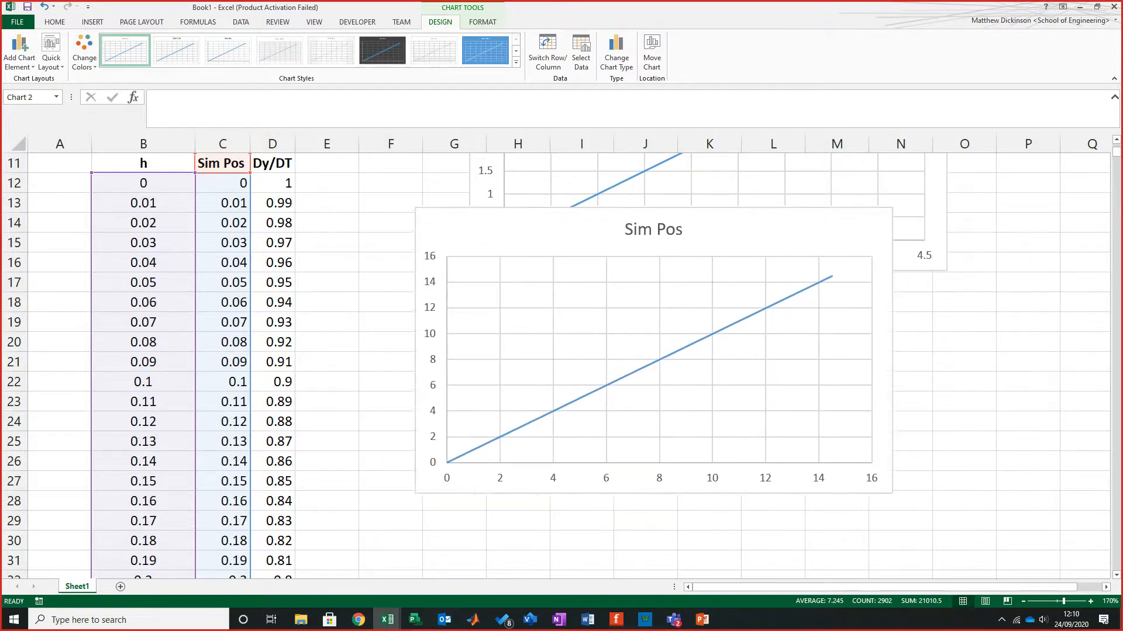
pyautogui.scroll(4, 576, 257)
pyautogui.moveTo(584, 468); pyautogui.dragTo(771, 269)
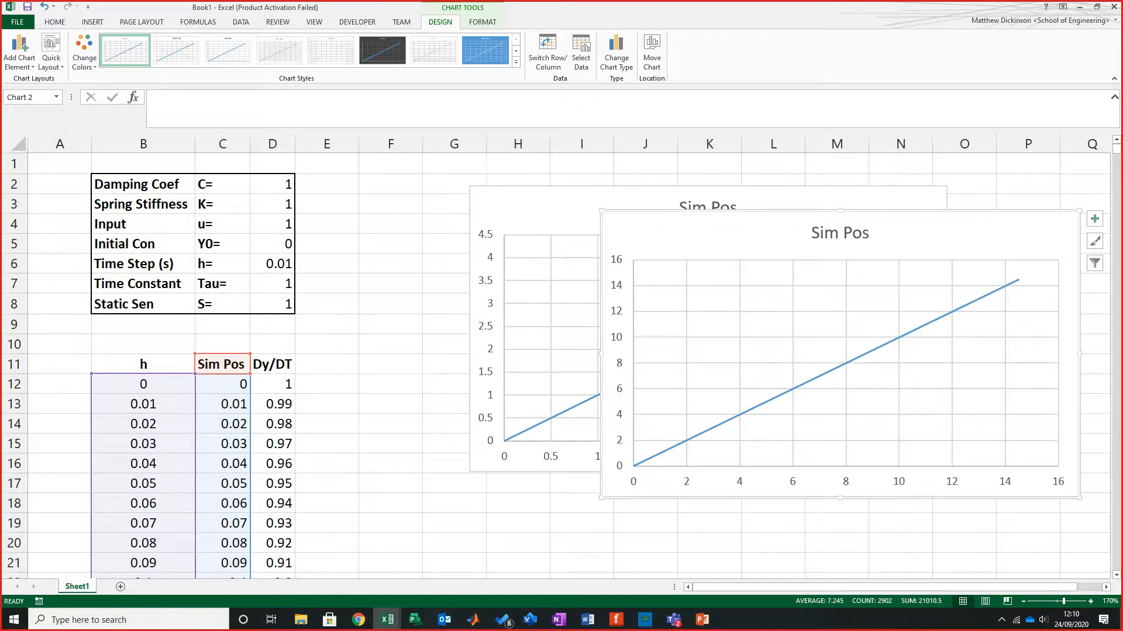
# Step: Shrink the new chart to uncover the earlier Sim Pos chart, and delete the earlier chart
pyautogui.moveTo(601, 210); pyautogui.dragTo(777, 296)
pyautogui.moveTo(912, 409); pyautogui.dragTo(766, 411)
pyautogui.moveTo(708, 207); pyautogui.dragTo(576, 222)
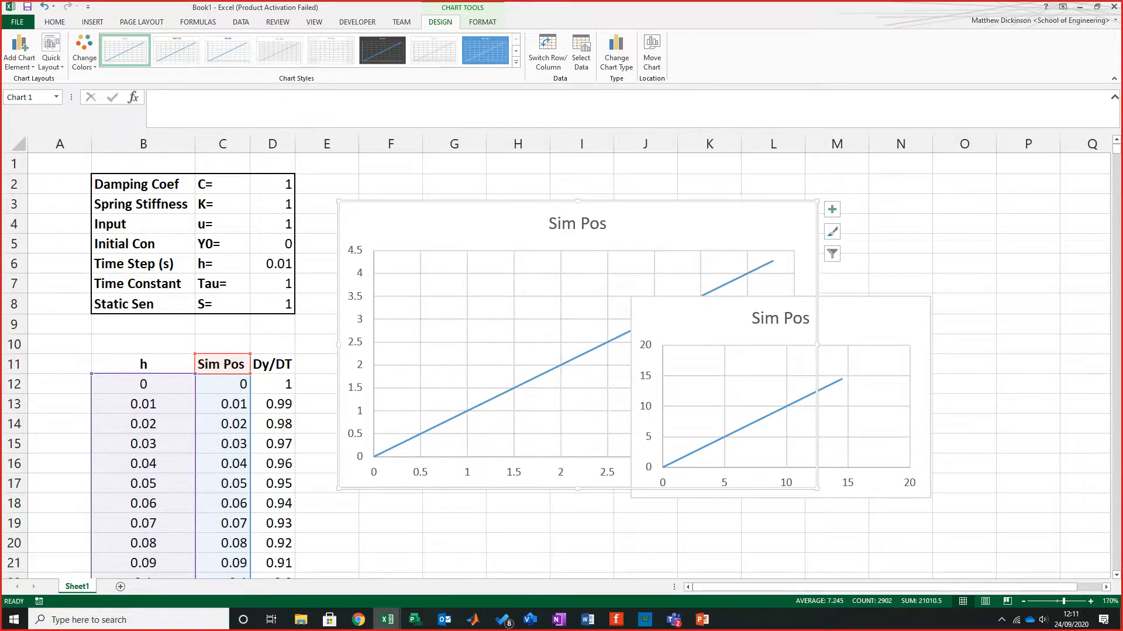
pyautogui.press('Delete')
# Step: Reposition and enlarge the remaining Sim Pos chart to span about columns F to P and rows 3 to 20
pyautogui.moveTo(701, 320); pyautogui.dragTo(437, 227)
pyautogui.moveTo(666, 405); pyautogui.dragTo(1040, 548)
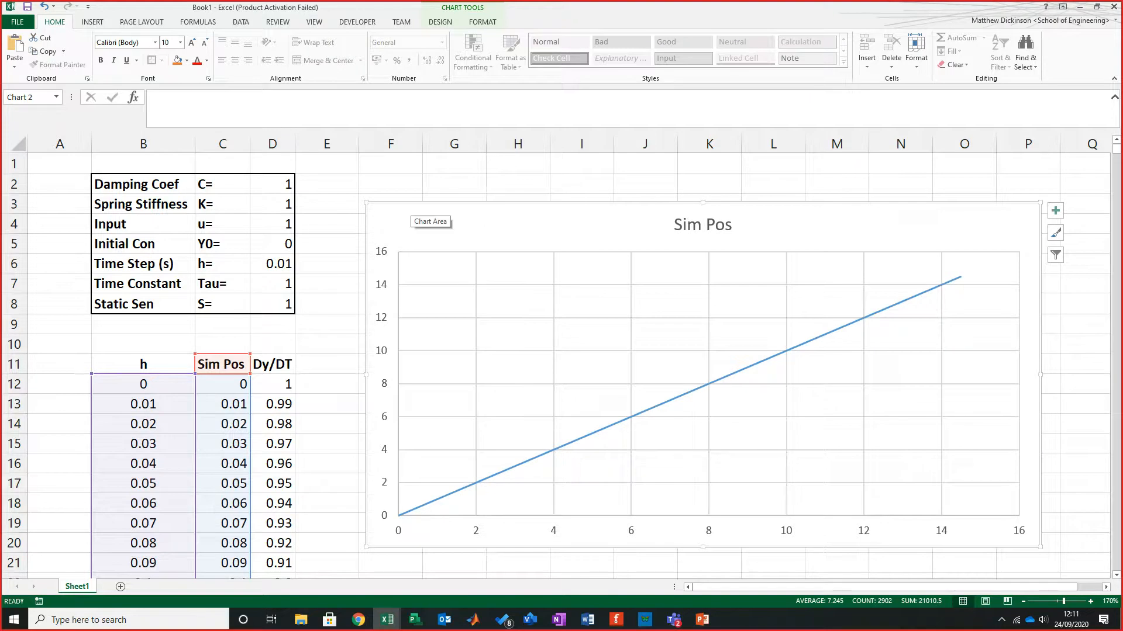
pyautogui.click(327, 244)
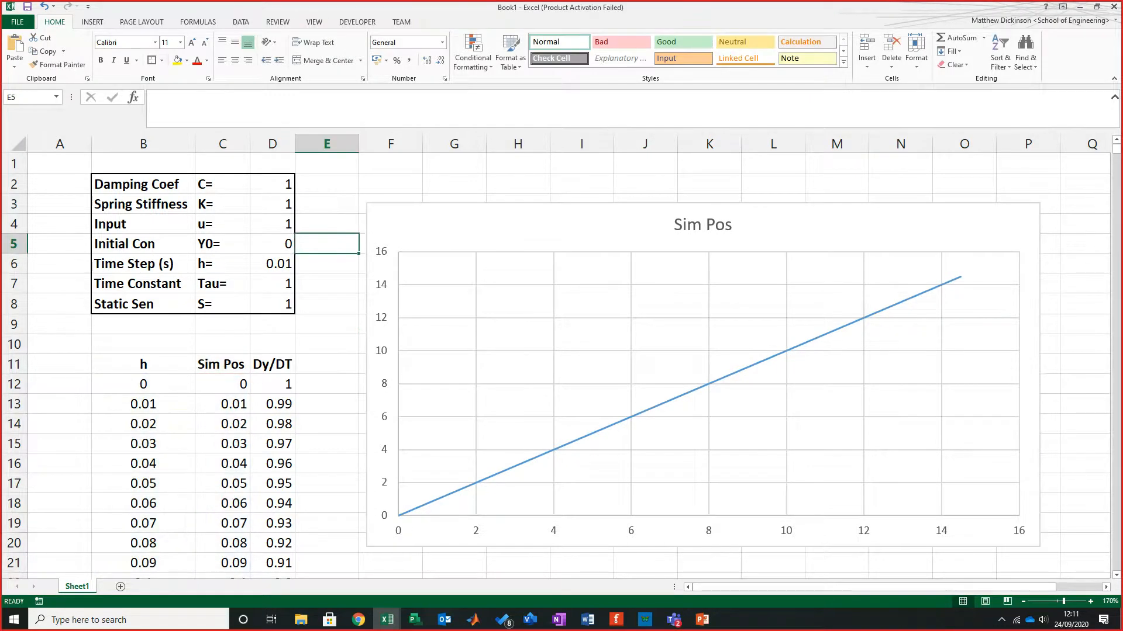
pyautogui.click(327, 345)
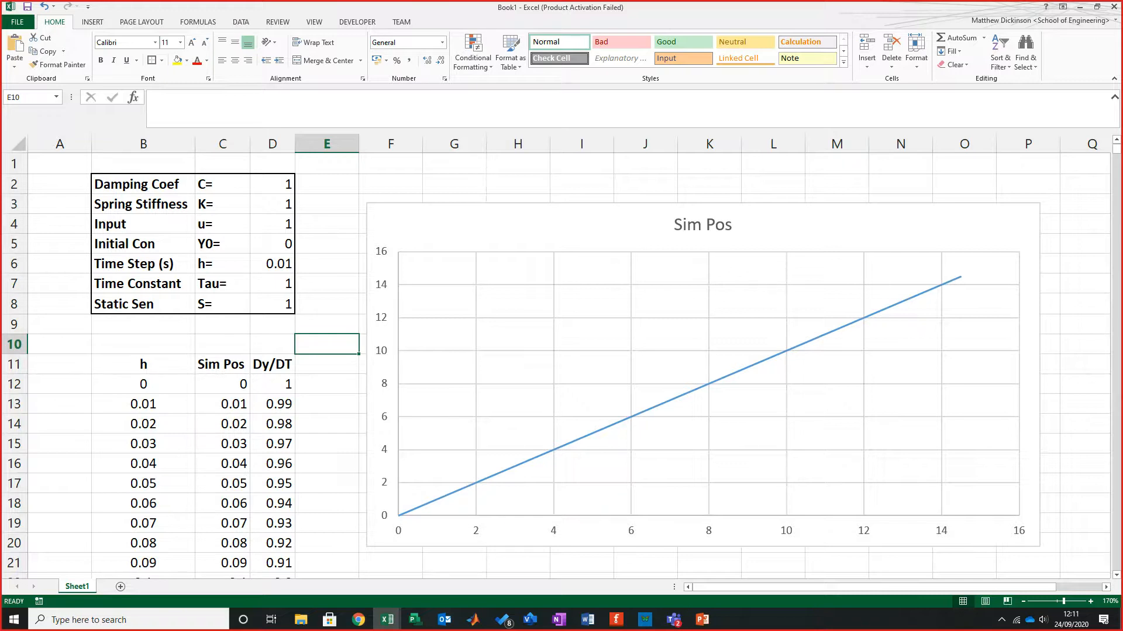
# Step: Set the input u to 5 and move the Sim Pos chart so it starts at about column G, row 2
pyautogui.click(327, 224)
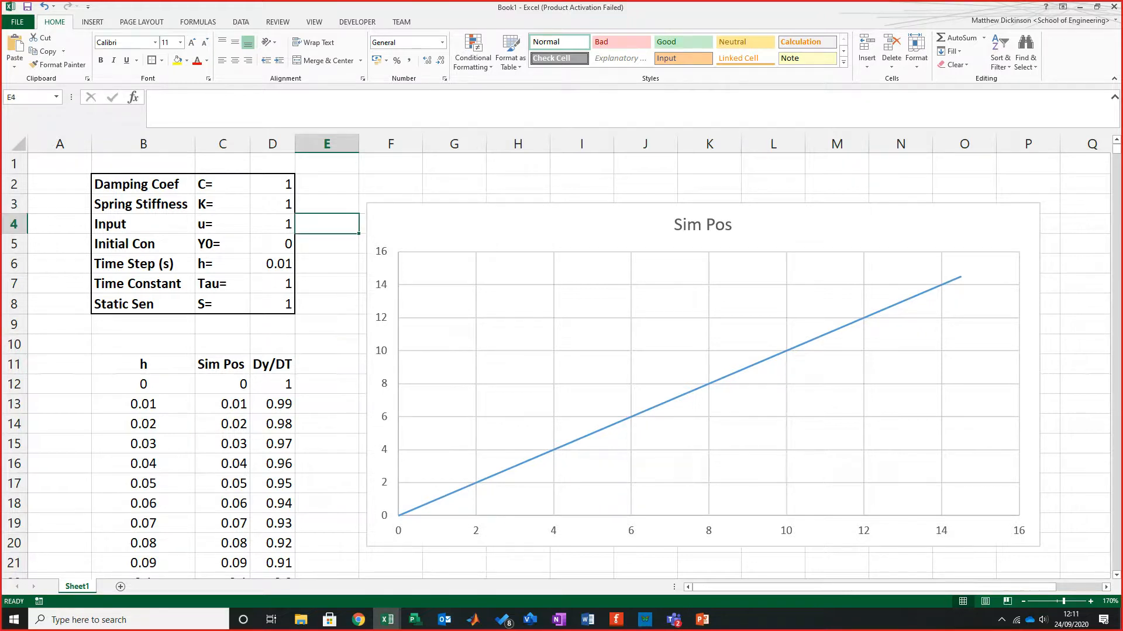
pyautogui.click(273, 223)
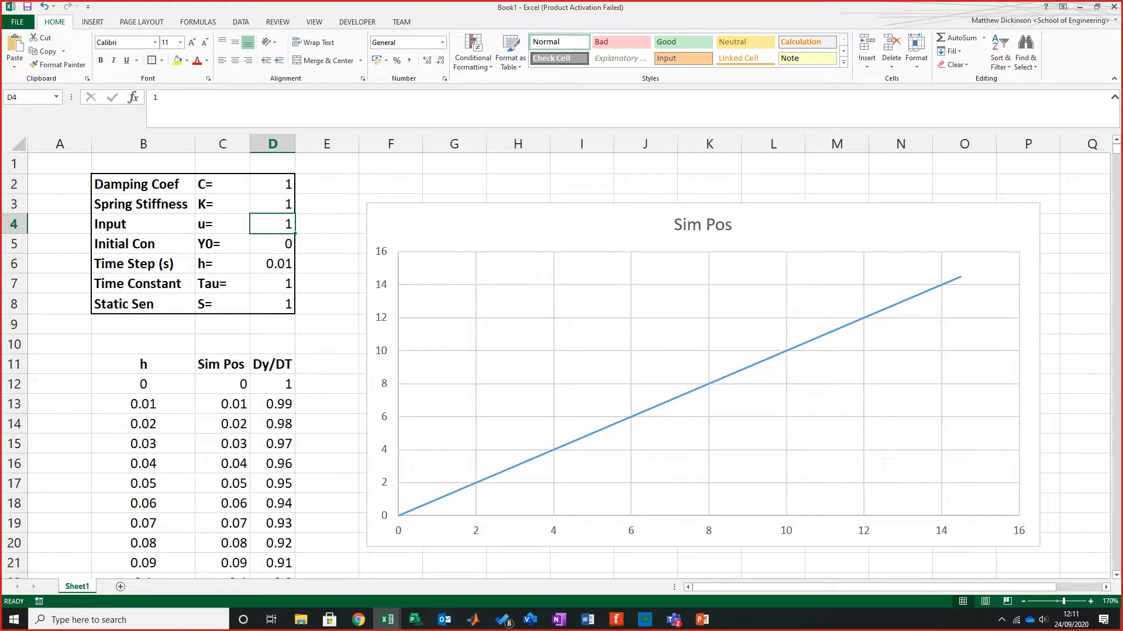
pyautogui.write('5')
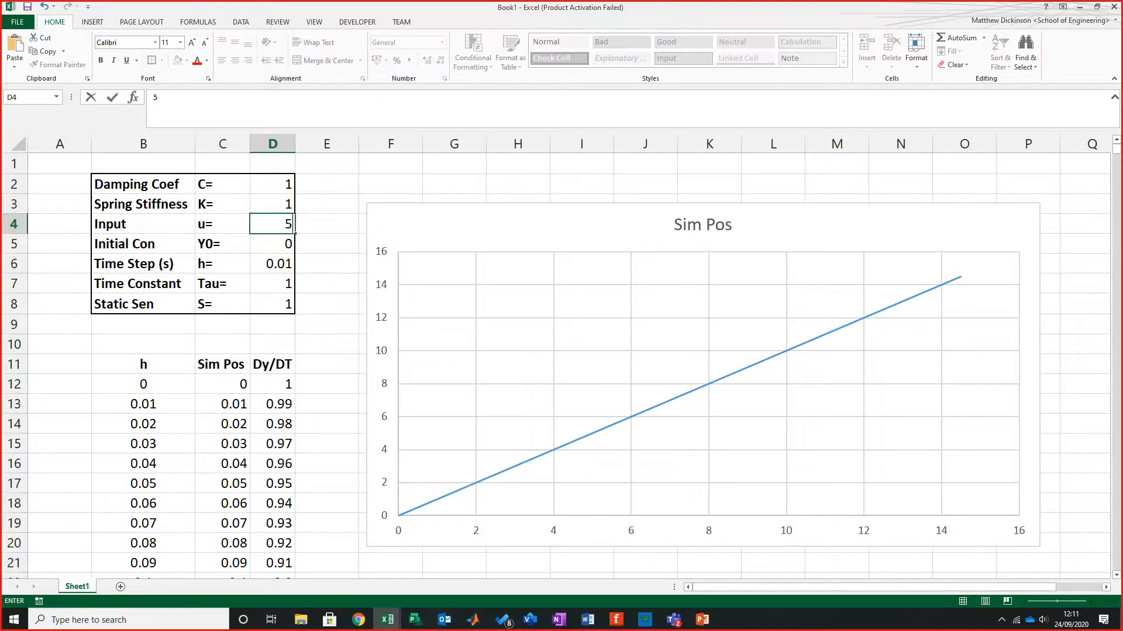
pyautogui.press('Tab')
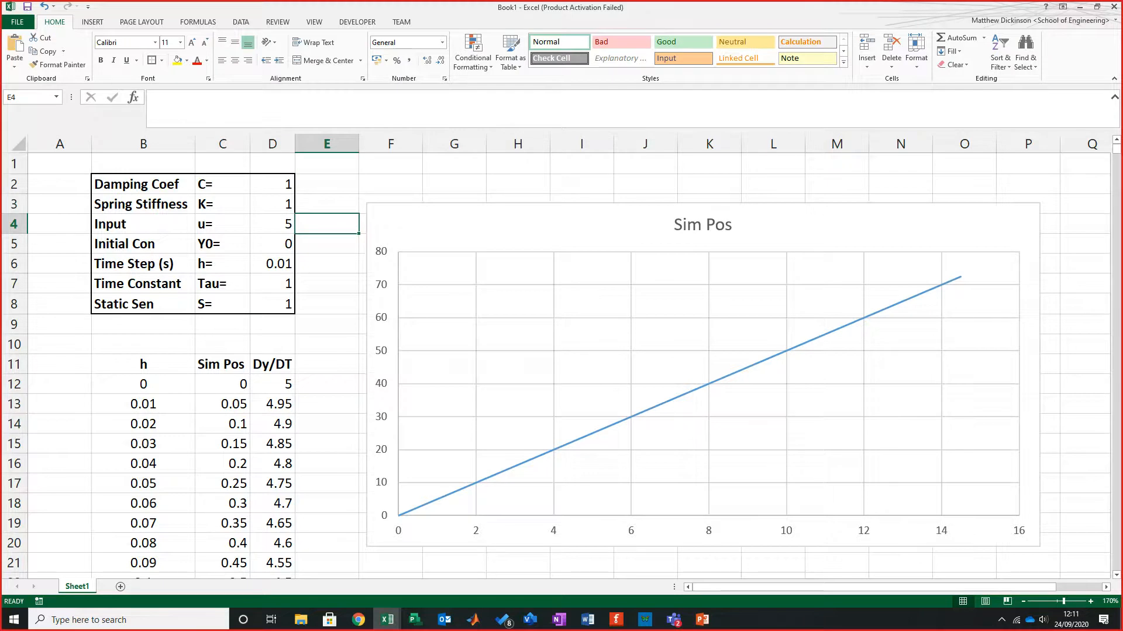
pyautogui.moveTo(585, 227); pyautogui.dragTo(664, 205)
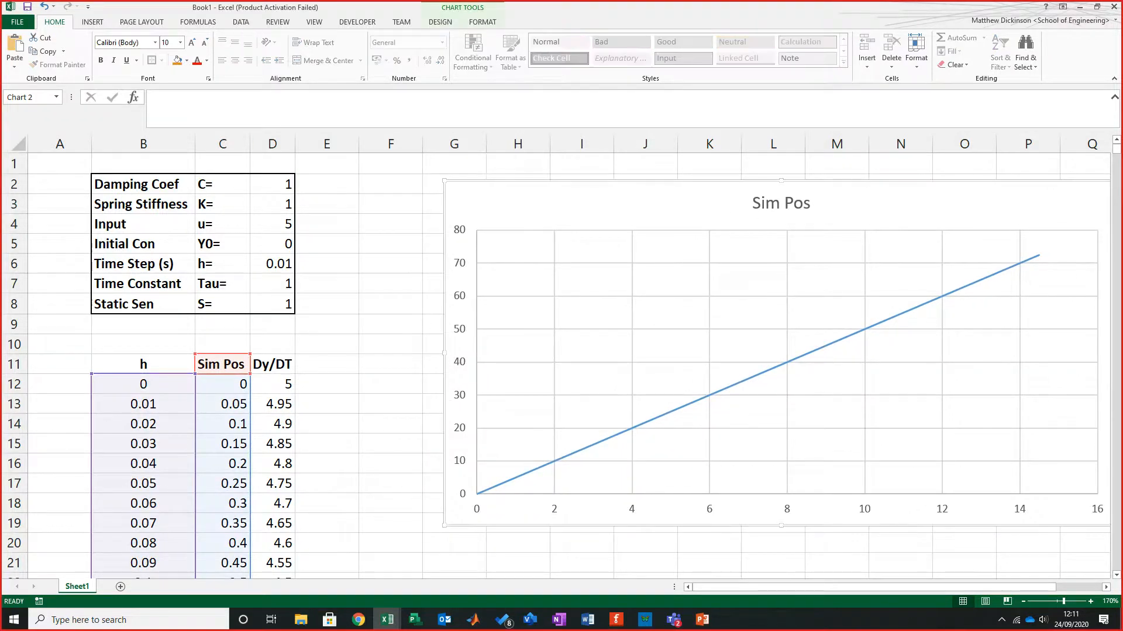
# Step: Try the input u at 1, and return it to 5
pyautogui.click(273, 224)
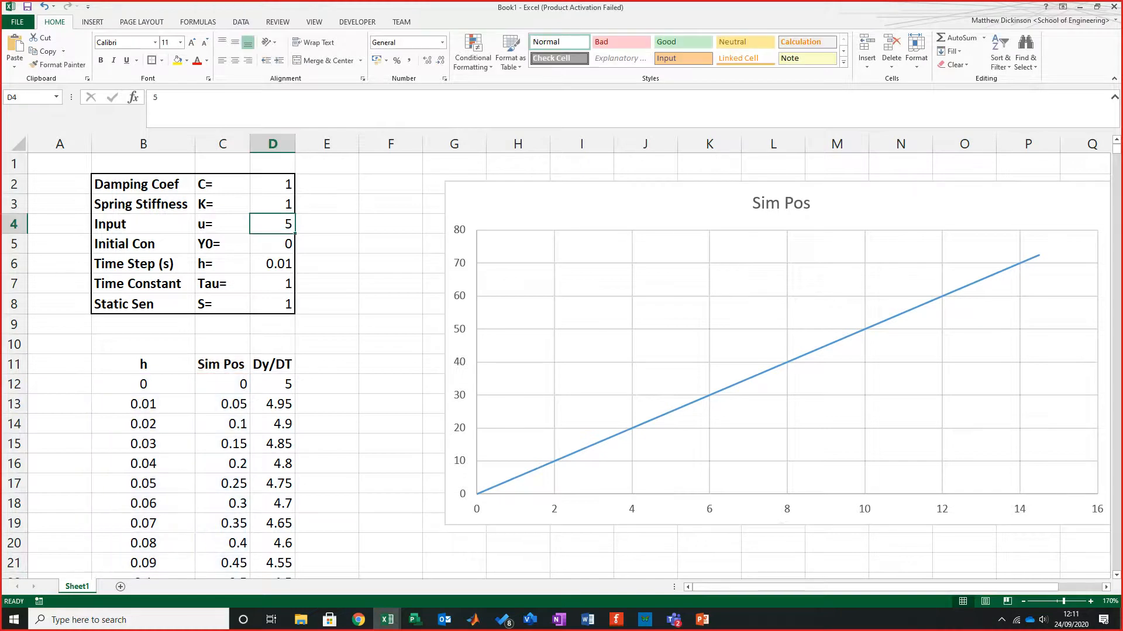
pyautogui.write('1')
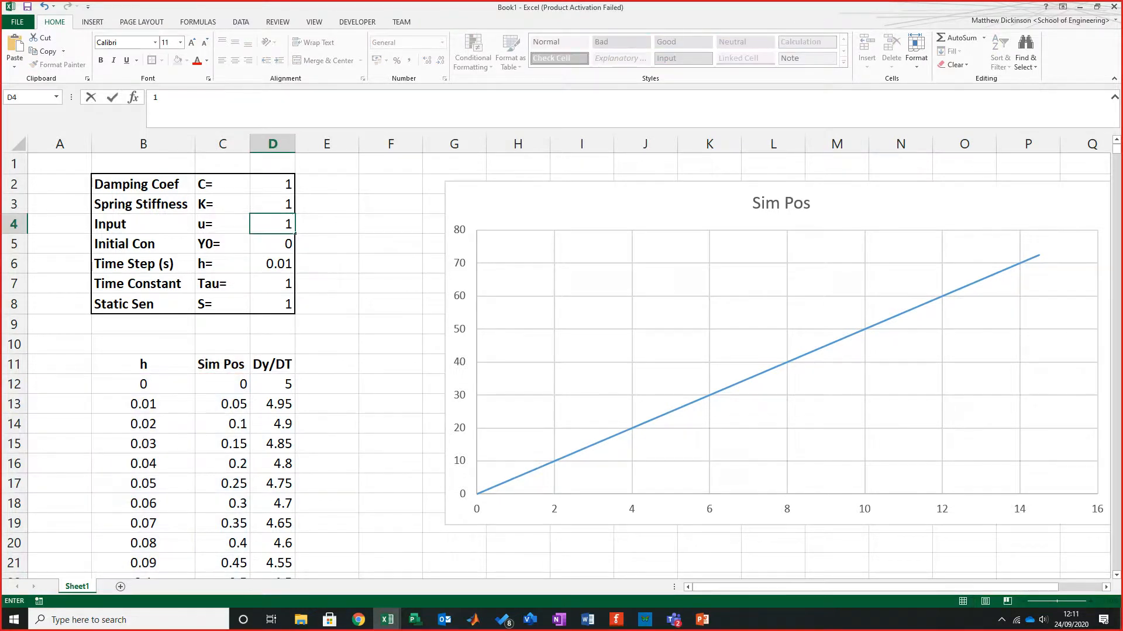
pyautogui.press('Tab')
pyautogui.click(273, 223)
pyautogui.write('5')
pyautogui.press('Tab')
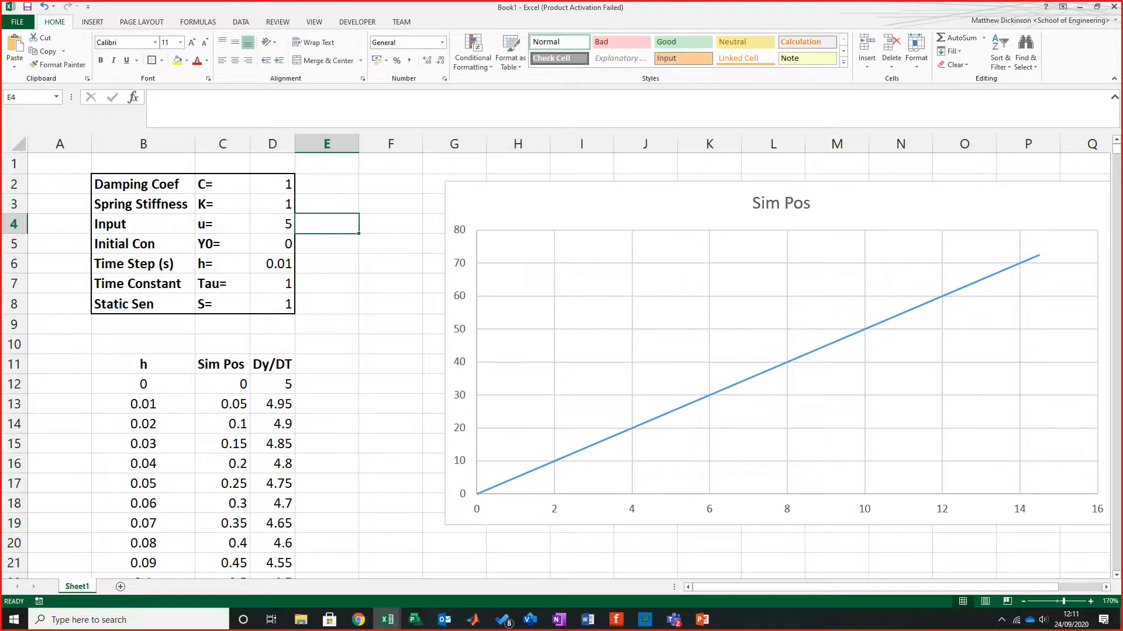
# Step: Set the spring stiffness K to 10 and the damping coefficient C to 5
pyautogui.press('Left')
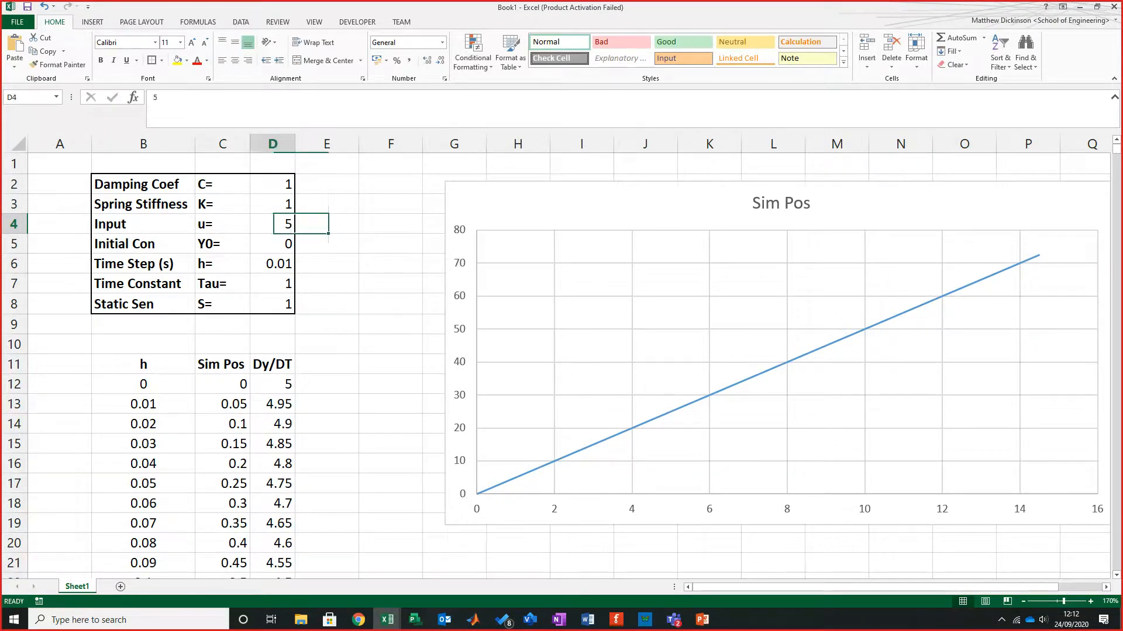
pyautogui.press('Up')
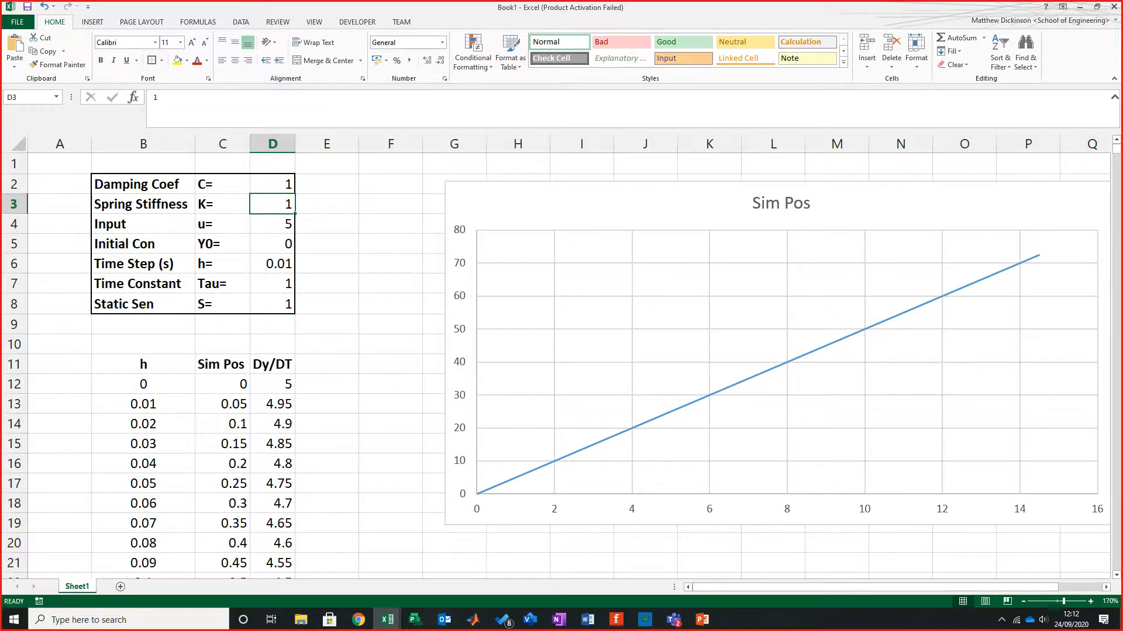
pyautogui.write('10')
pyautogui.press('Return')
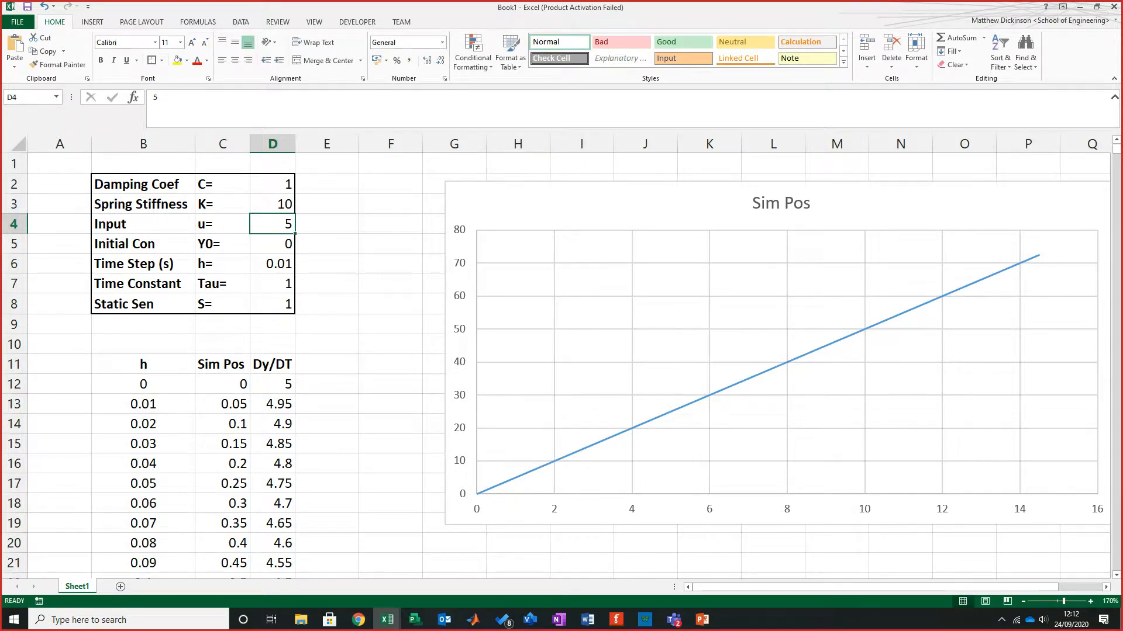
pyautogui.click(272, 184)
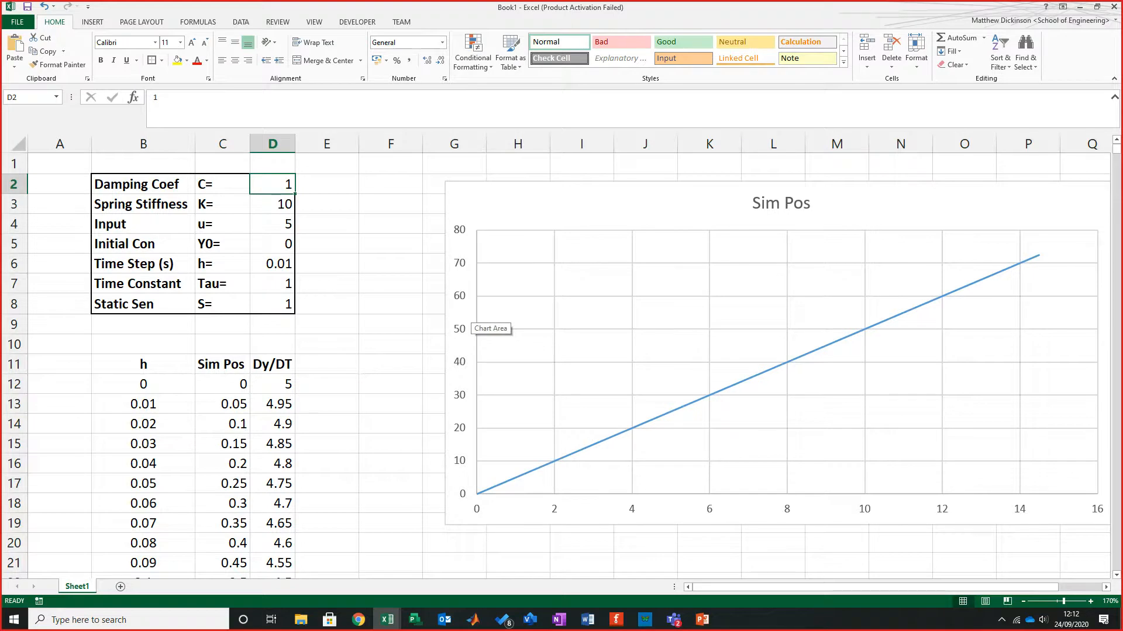
pyautogui.write('5')
pyautogui.press('Tab')
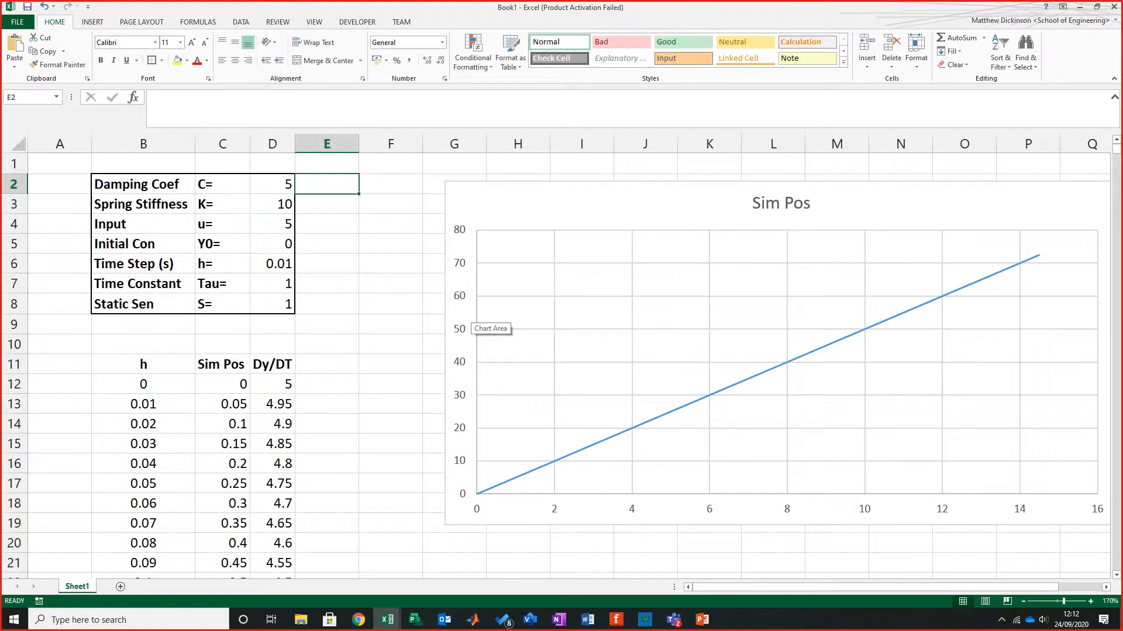
# Step: Examine the cell references in the Dy/DT formula in D13 and the Sim Pos formula in C13
pyautogui.click(434, 284)
pyautogui.click(327, 404)
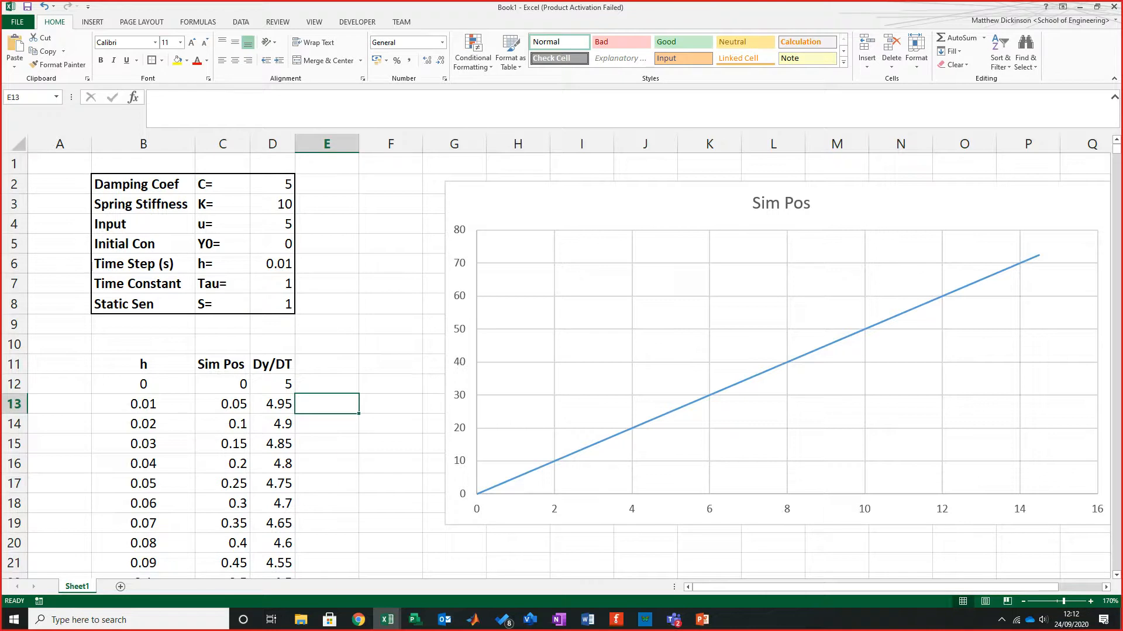
pyautogui.click(272, 404)
pyautogui.click(246, 97)
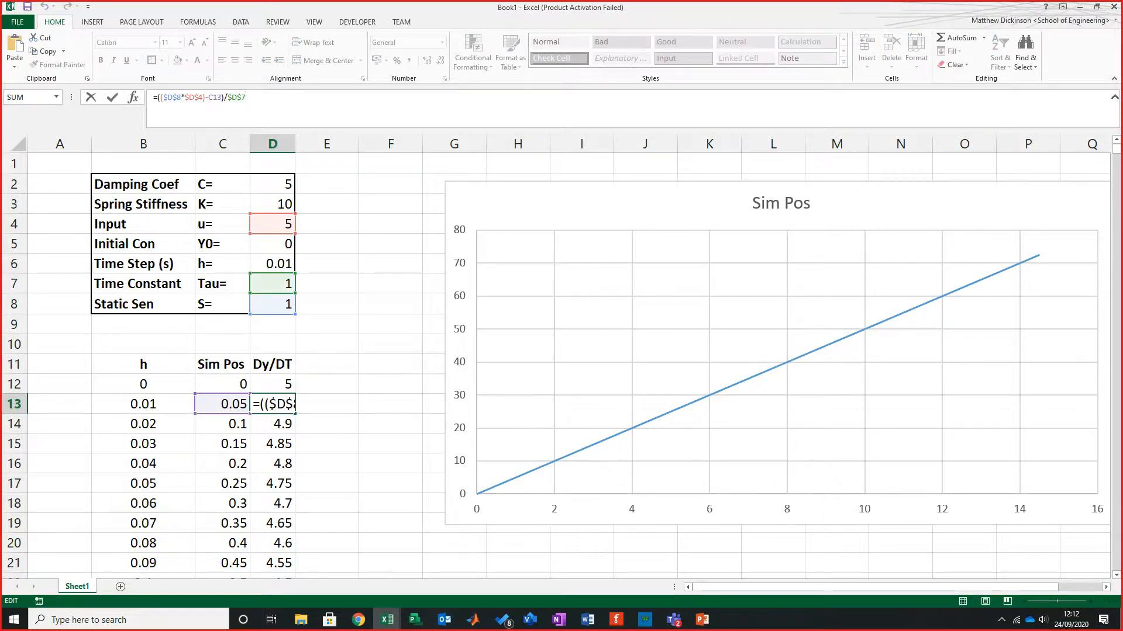
pyautogui.press('Return')
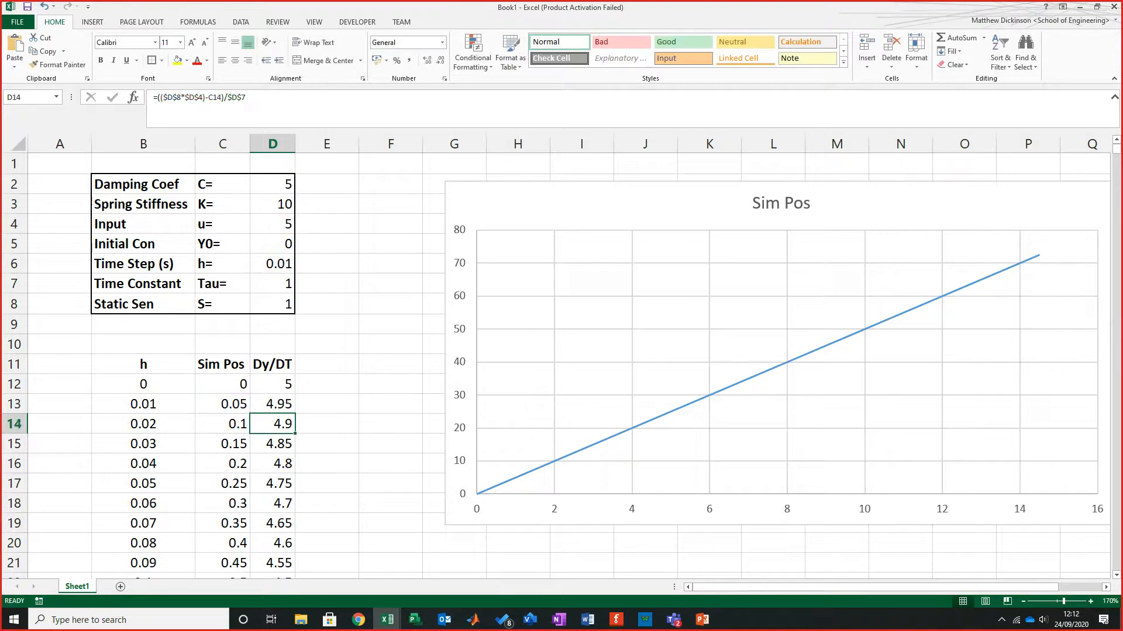
pyautogui.click(223, 404)
pyautogui.press('F2')
pyautogui.press('Return')
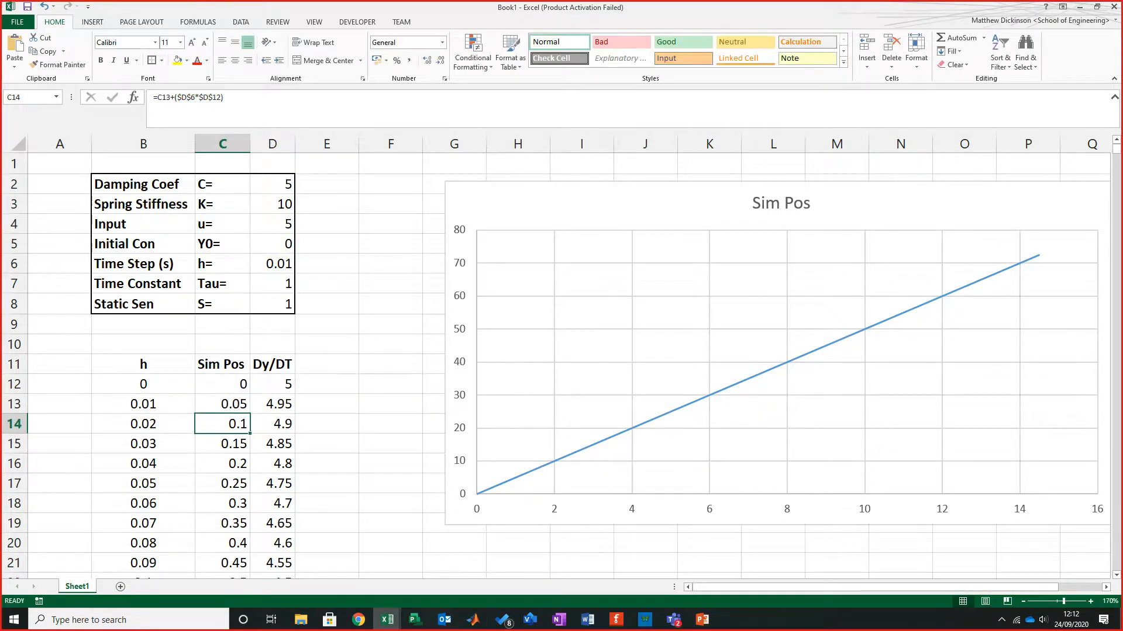
# Step: Examine the references of the Sim Pos formulas in C14 to C16 one after another
pyautogui.click(387, 620)
pyautogui.click(324, 572)
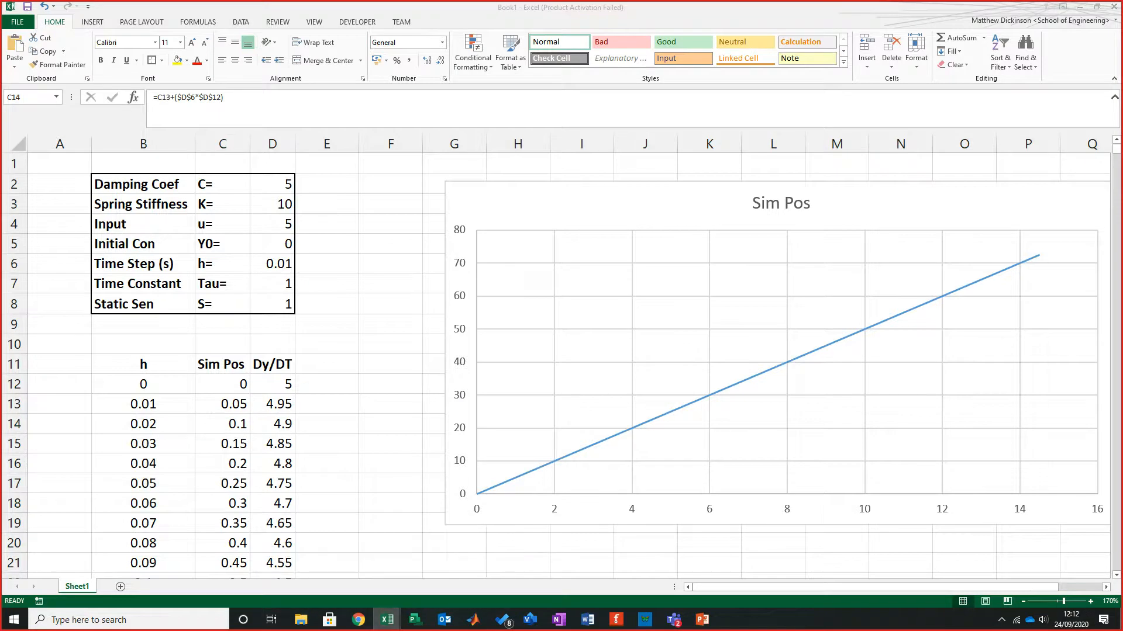
pyautogui.press('F2')
pyautogui.press('Return')
pyautogui.press('F2')
pyautogui.press('Escape')
pyautogui.click(222, 424)
pyautogui.press('F2')
pyautogui.press('Return')
pyautogui.press('F2')
pyautogui.press('Return')
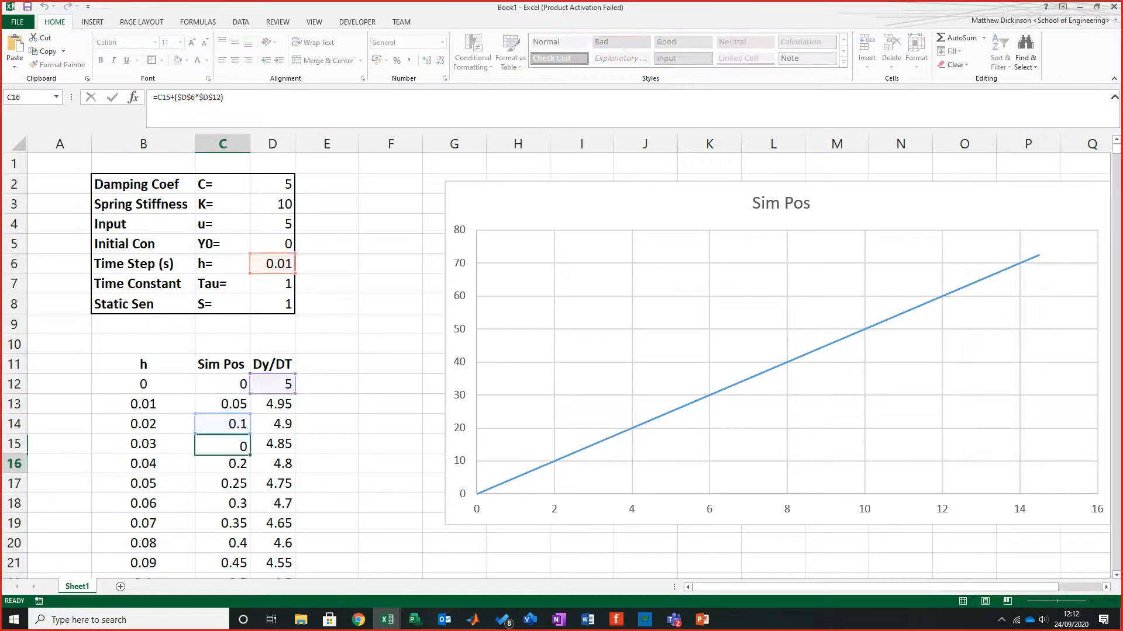
pyautogui.press('F2')
pyautogui.press('Return')
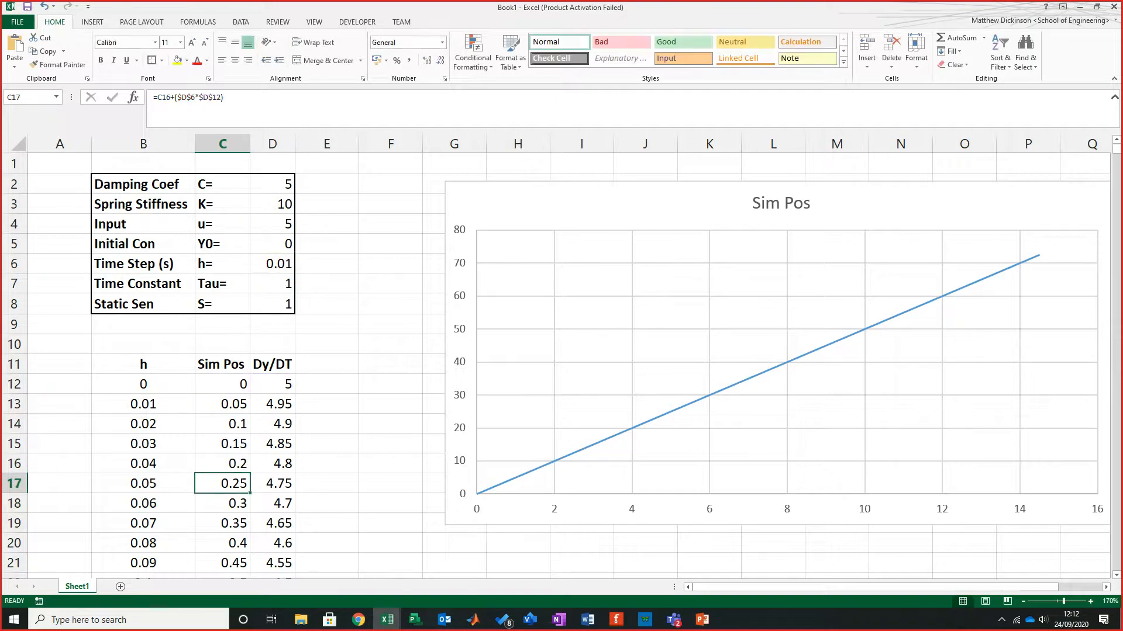
# Step: Recheck the Sim Pos formulas from C13 down to C19 for which Dy/DT cell each one references
pyautogui.click(327, 364)
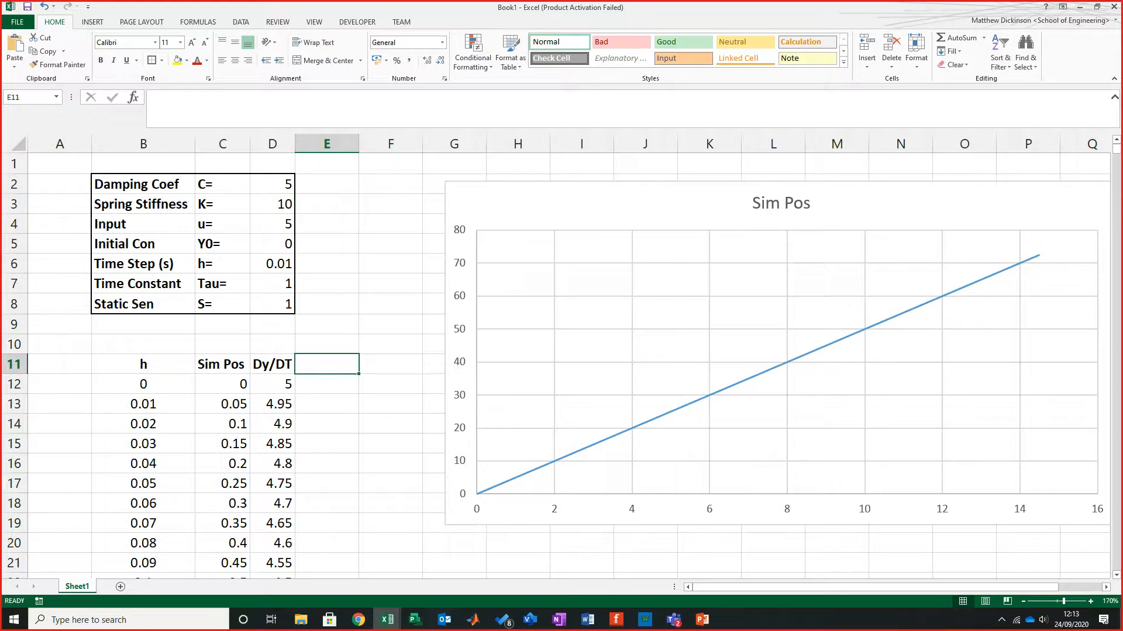
pyautogui.click(273, 384)
pyautogui.click(223, 404)
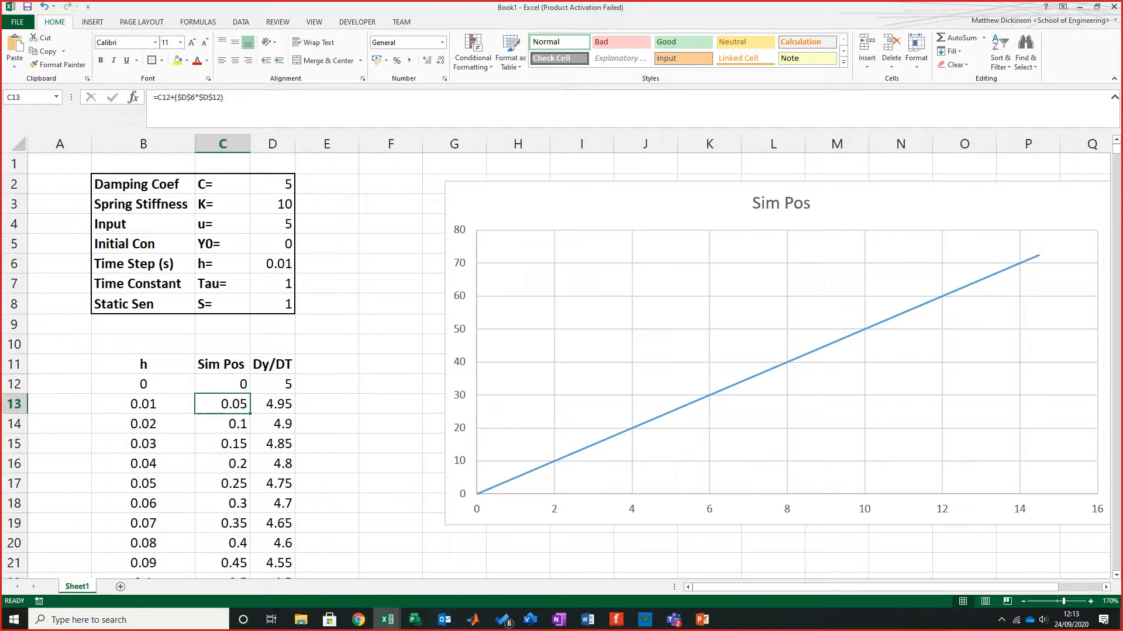
pyautogui.press('F2')
pyautogui.press('Return')
pyautogui.press('F2')
pyautogui.press('Return')
pyautogui.press('F2')
pyautogui.press('Return')
pyautogui.press('F2')
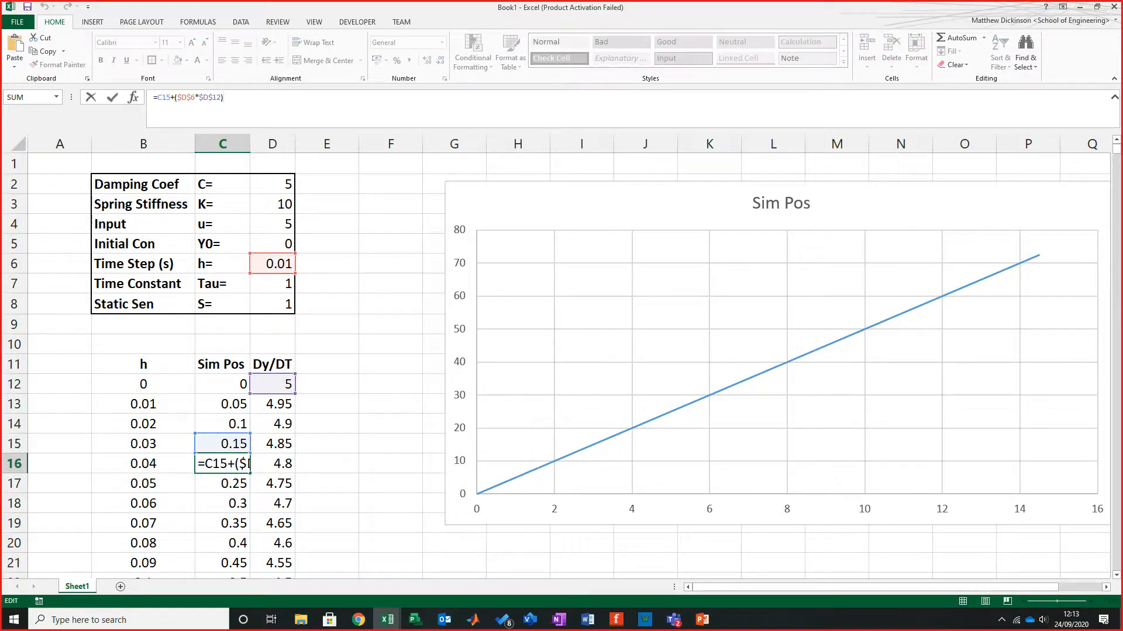
pyautogui.press('Return')
pyautogui.press('F2')
pyautogui.press('Return')
pyautogui.press('F2')
pyautogui.press('Return')
pyautogui.press('F2')
pyautogui.press('Return')
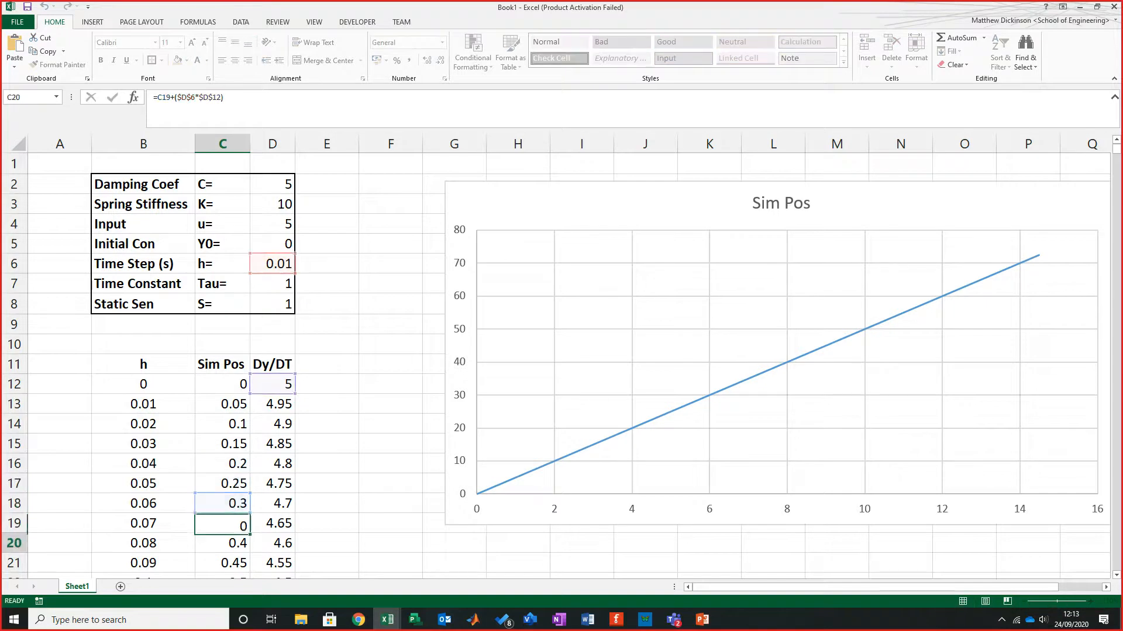
pyautogui.click(327, 284)
pyautogui.click(390, 504)
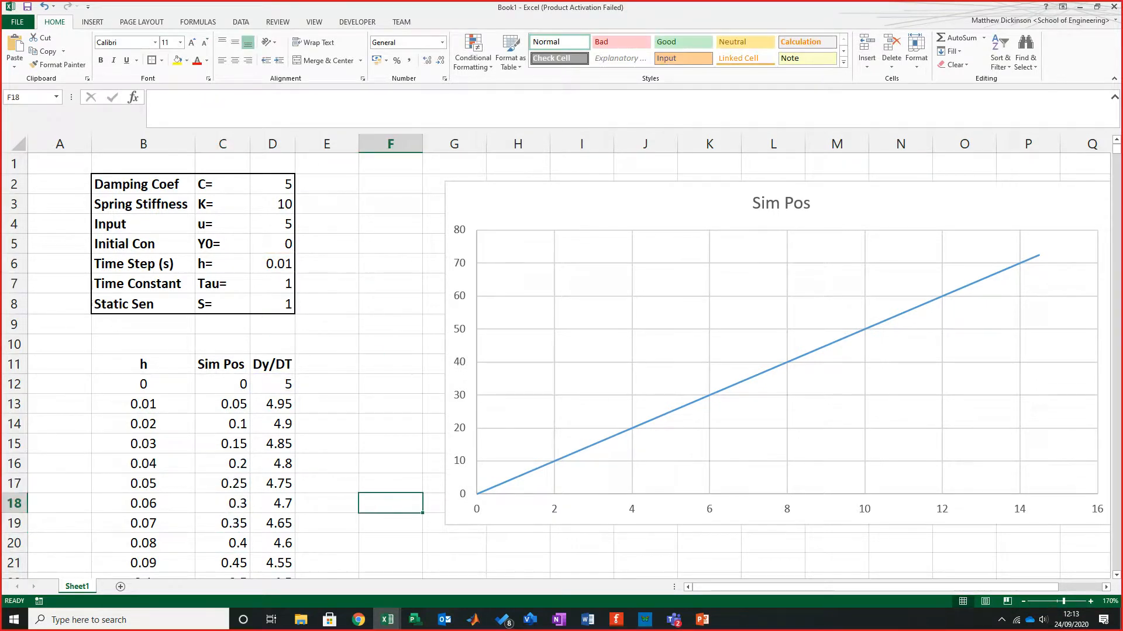
# Step: Change the Sim Pos formula in C13 to =C12+($D$6*D12), making the Dy/DT reference relative
pyautogui.click(223, 404)
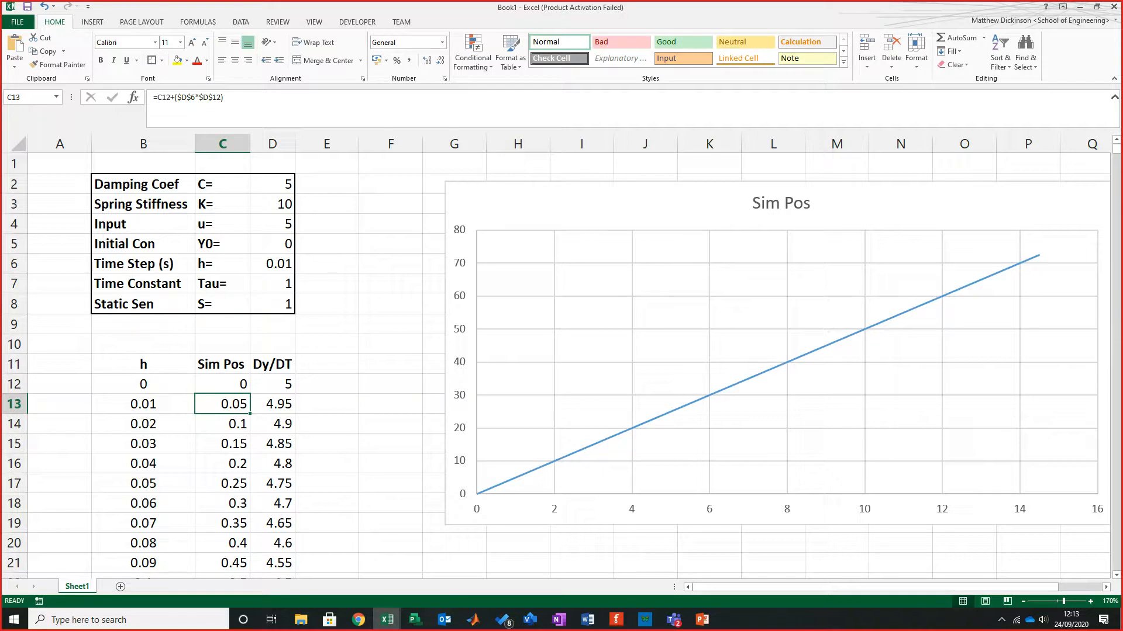
pyautogui.press('F2')
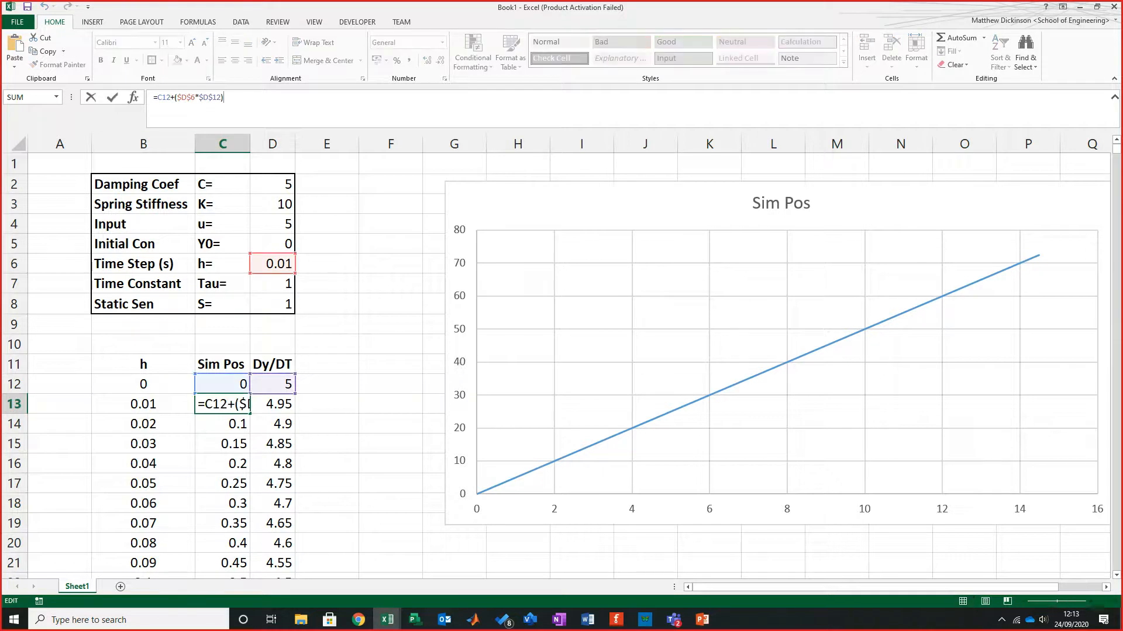
pyautogui.press('Left')
pyautogui.press('BackSpace')
pyautogui.press('BackSpace')
pyautogui.press('BackSpace')
pyautogui.press('BackSpace')
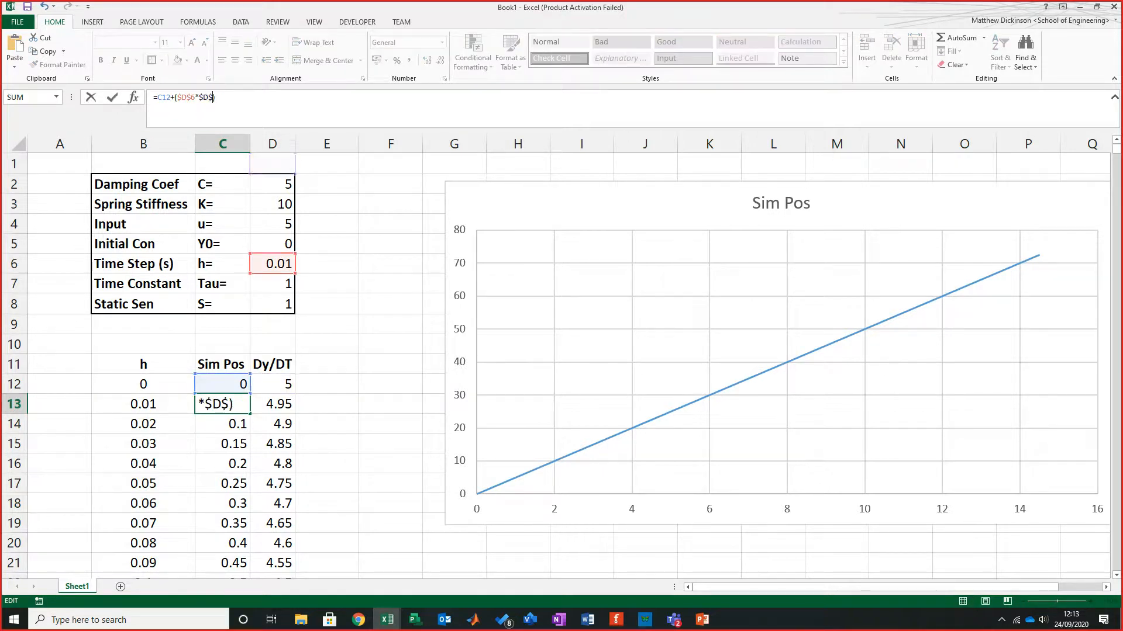
pyautogui.press('BackSpace')
pyautogui.write('D12')
pyautogui.press('Return')
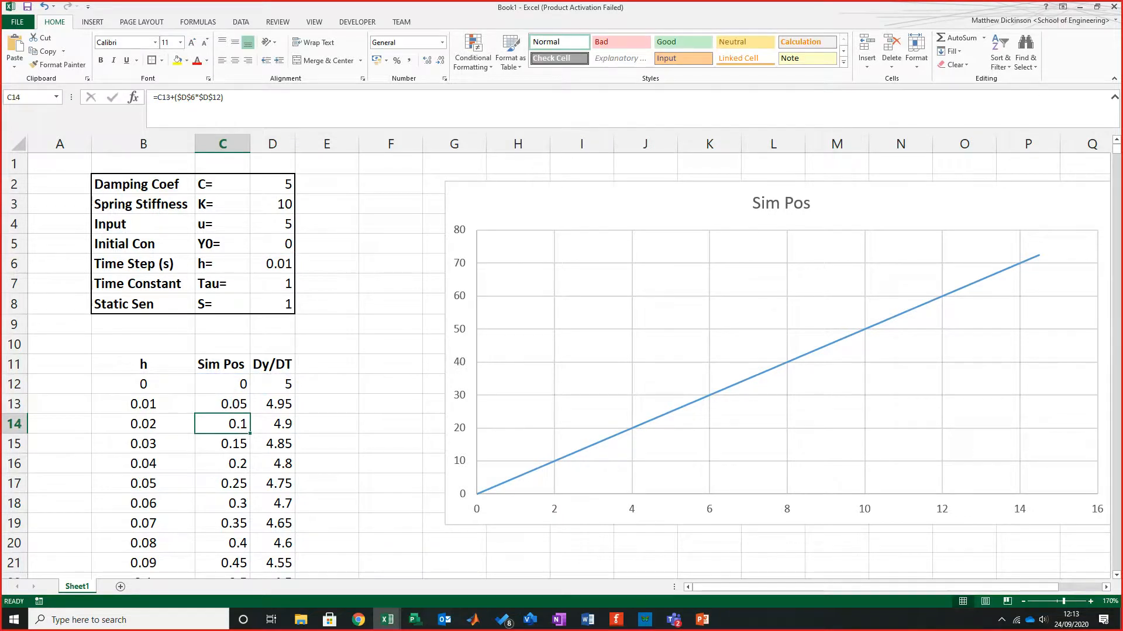
# Step: Fill the corrected Sim Pos formula from C13 down the whole column
pyautogui.press('Up')
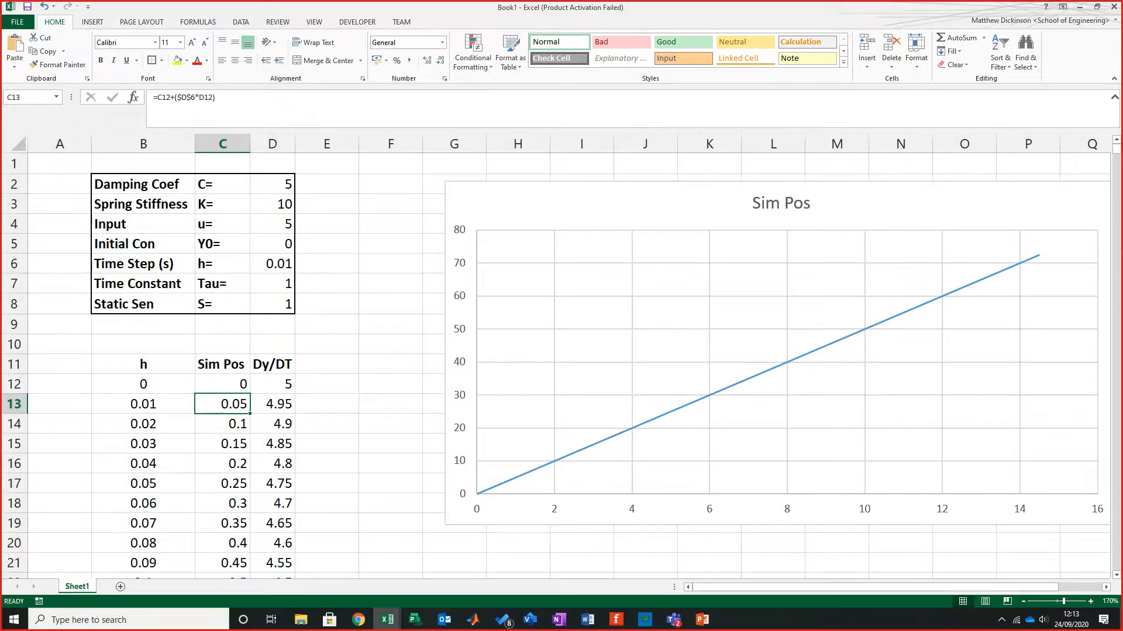
pyautogui.doubleClick(249, 413)
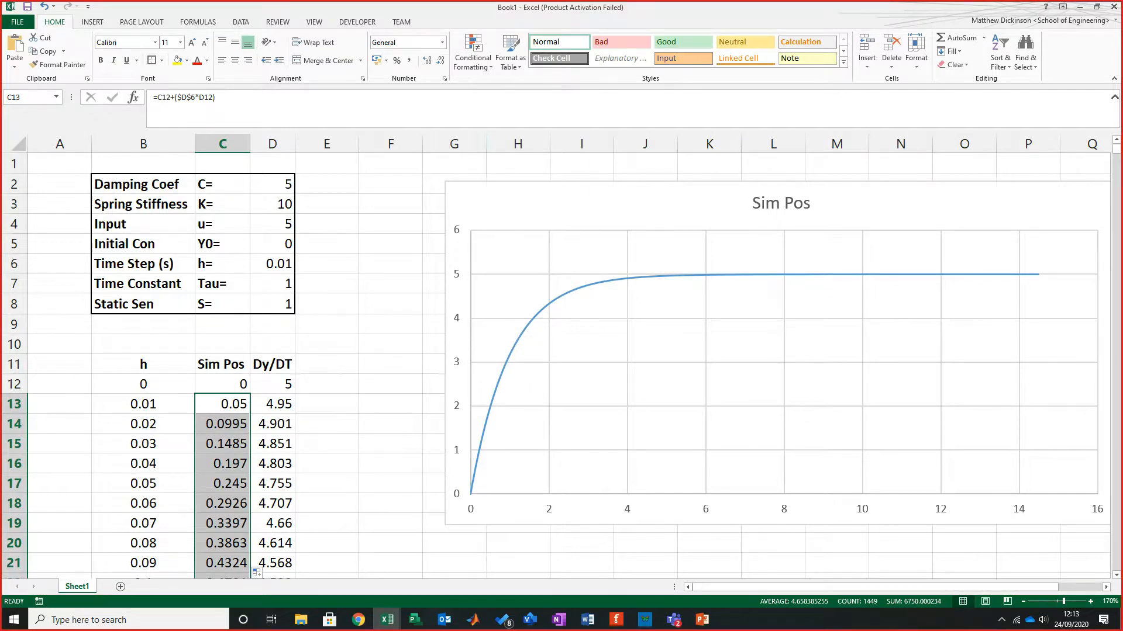
pyautogui.click(391, 224)
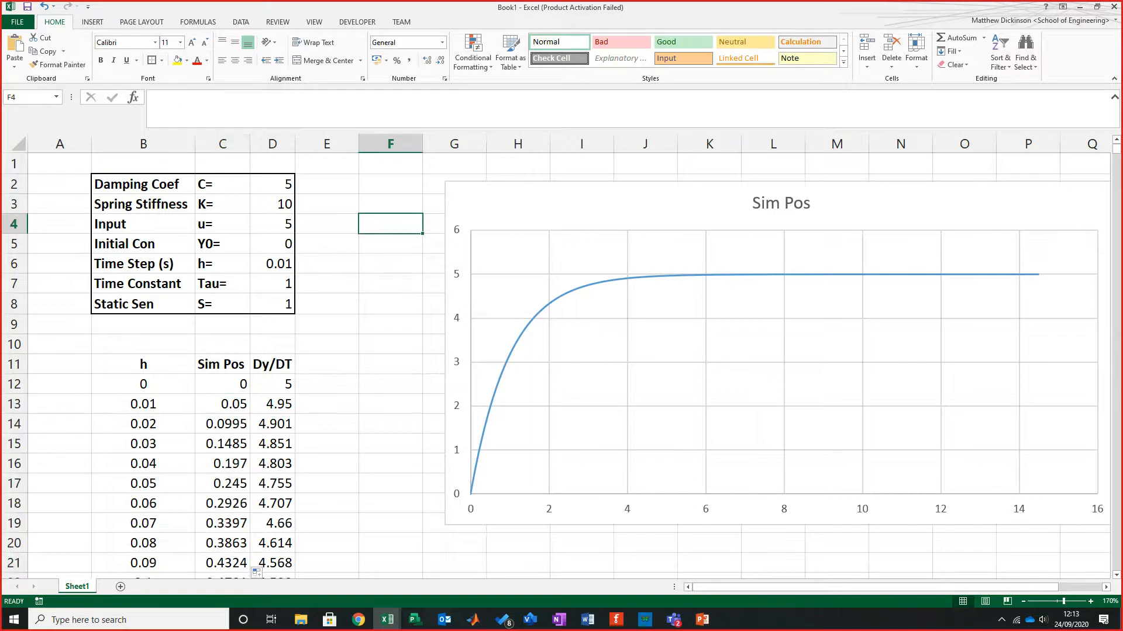
pyautogui.click(272, 224)
pyautogui.click(391, 424)
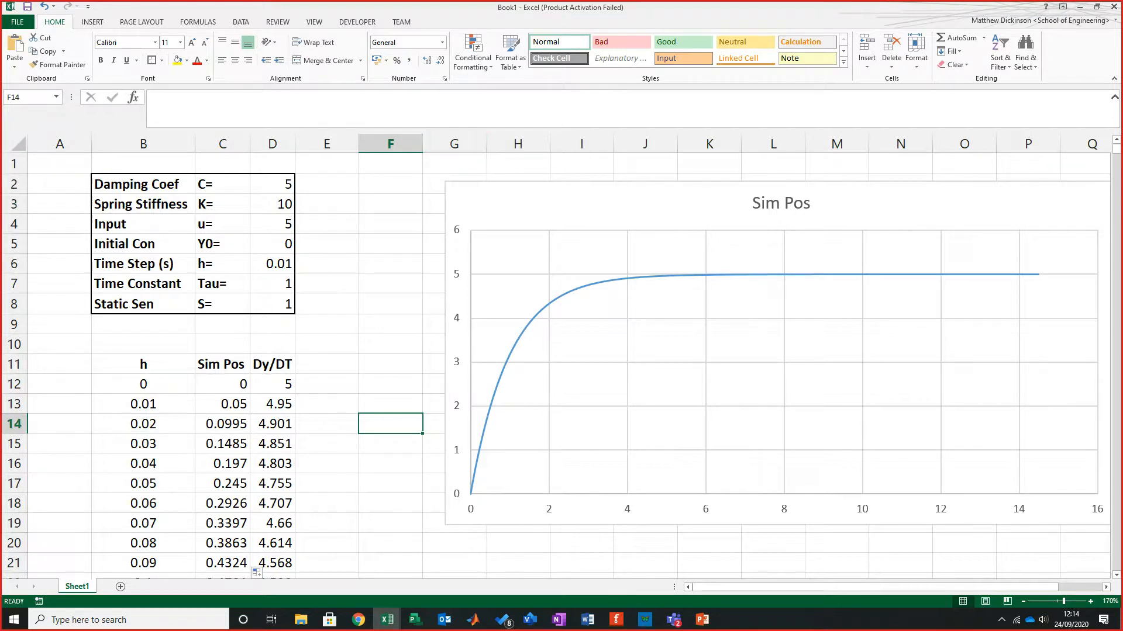
pyautogui.click(390, 283)
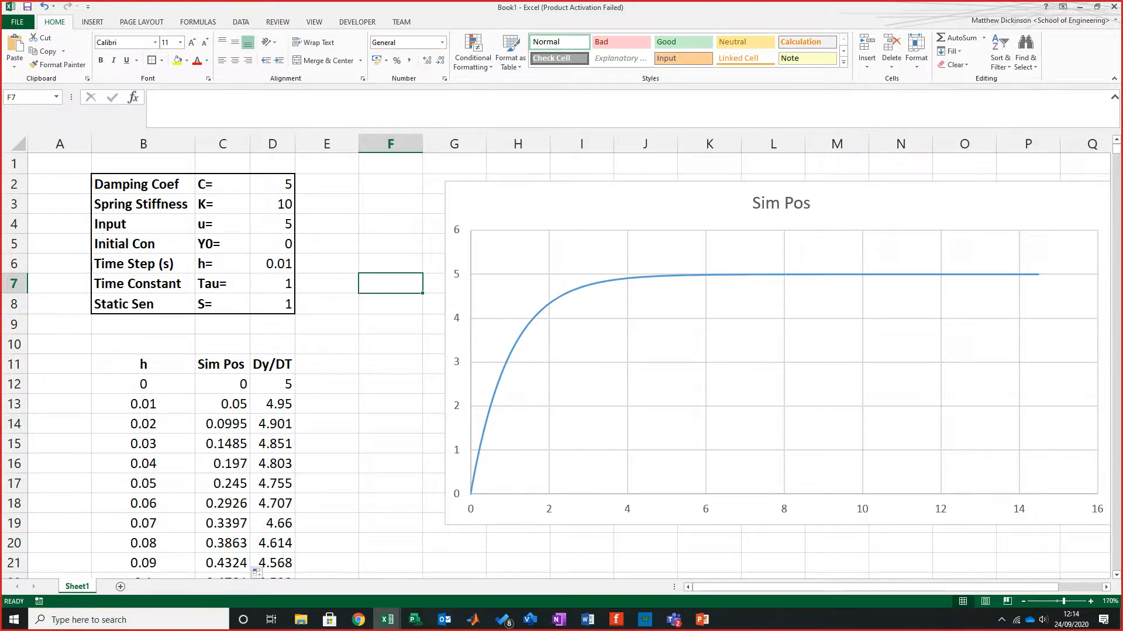
pyautogui.moveTo(531, 215)
pyautogui.mouseDown()
pyautogui.moveTo(488, 207)
pyautogui.moveTo(532, 216)
pyautogui.mouseUp()
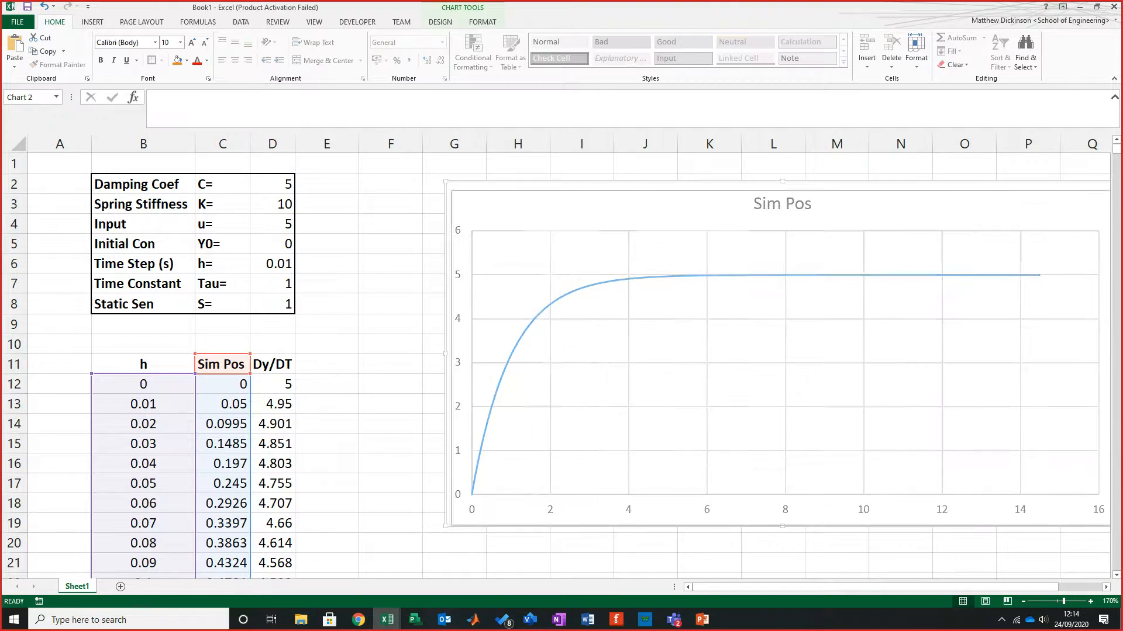
# Step: Shrink the Sim Pos chart and place it beside the parameter table, spanning about columns G to P
pyautogui.moveTo(446, 182); pyautogui.dragTo(559, 261)
pyautogui.moveTo(646, 295); pyautogui.dragTo(551, 221)
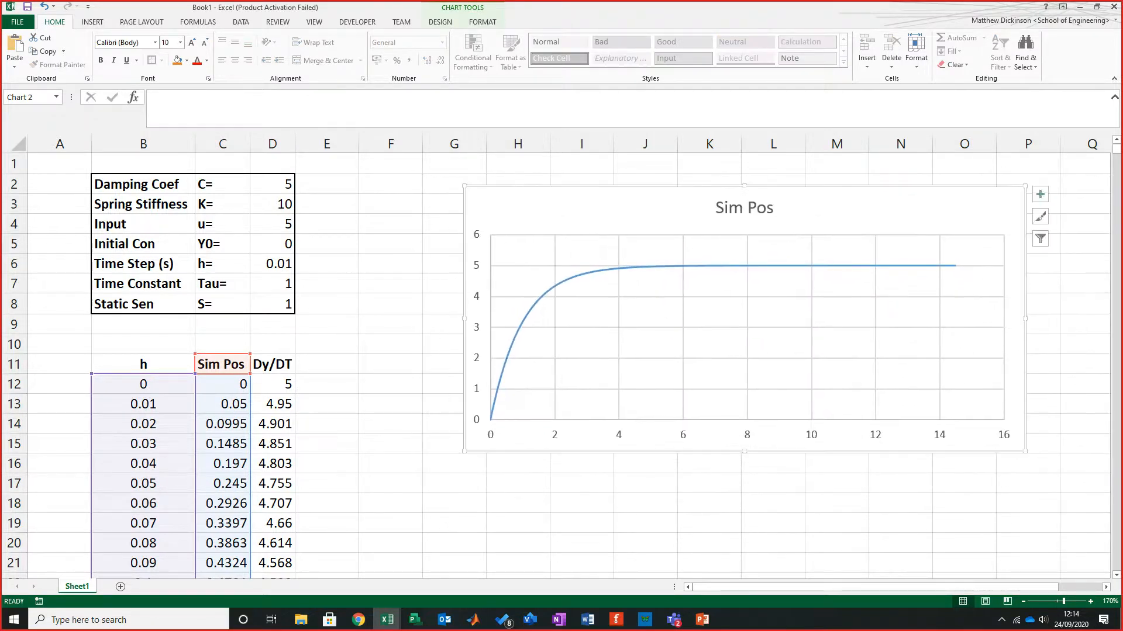
pyautogui.click(391, 325)
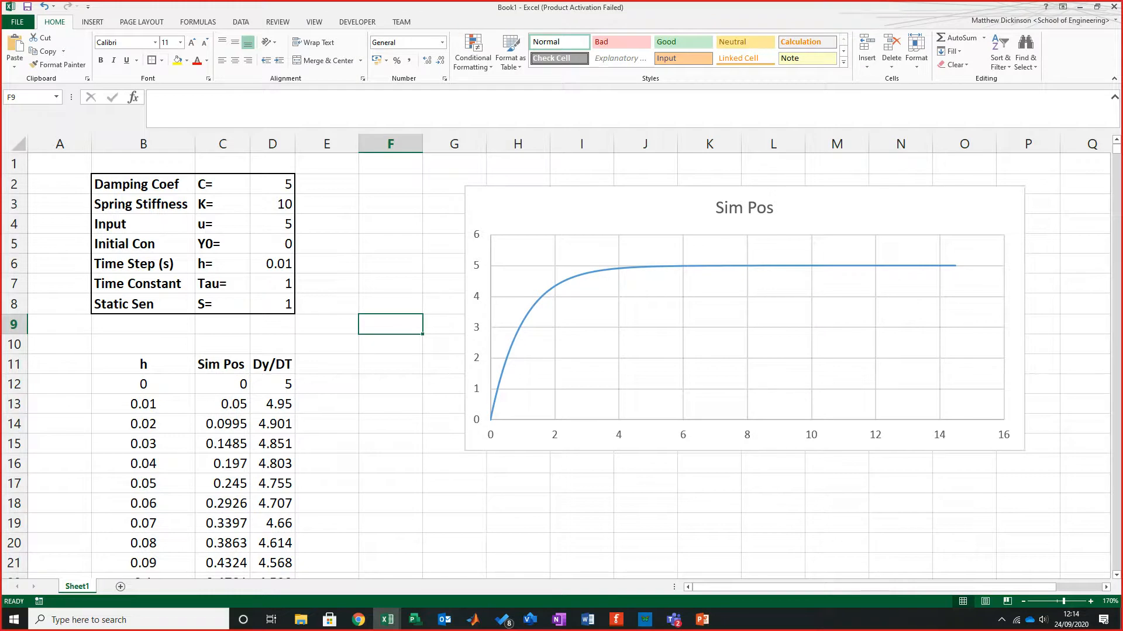
pyautogui.click(391, 244)
# Step: Try spring stiffness K values of 15 and 25 in D3
pyautogui.click(272, 204)
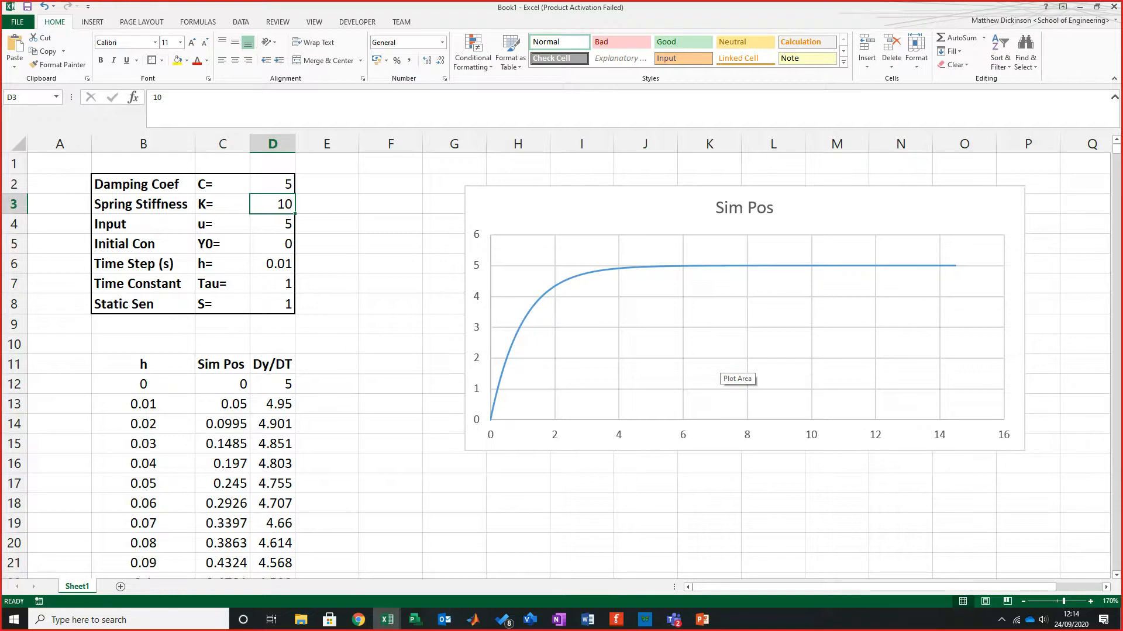
pyautogui.write('1')
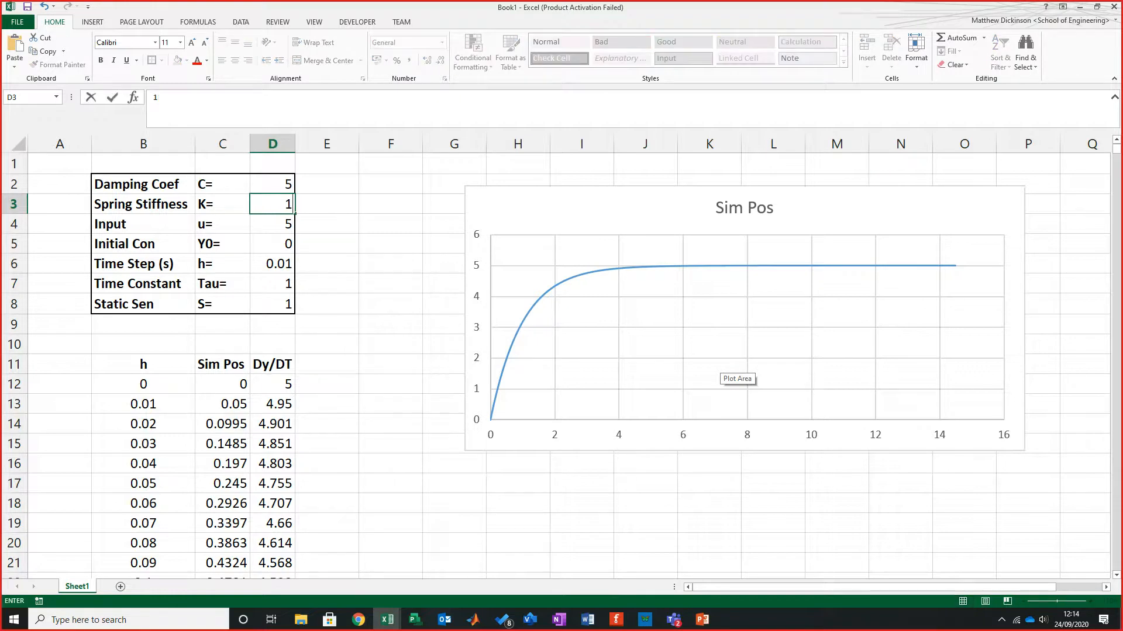
pyautogui.write('5')
pyautogui.press('Tab')
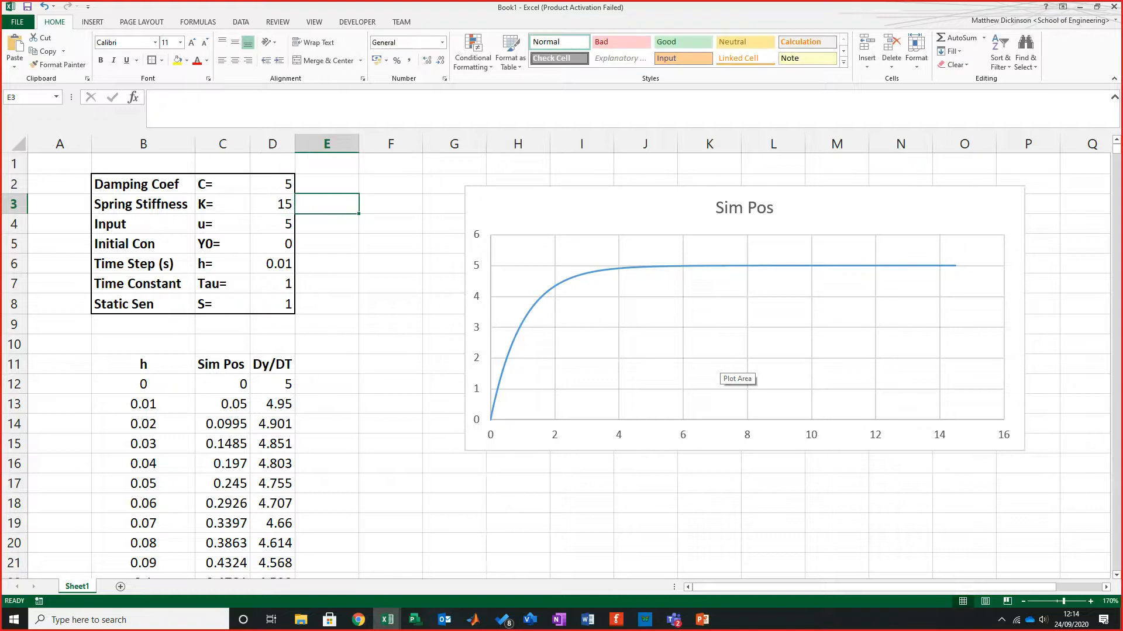
pyautogui.press('Down')
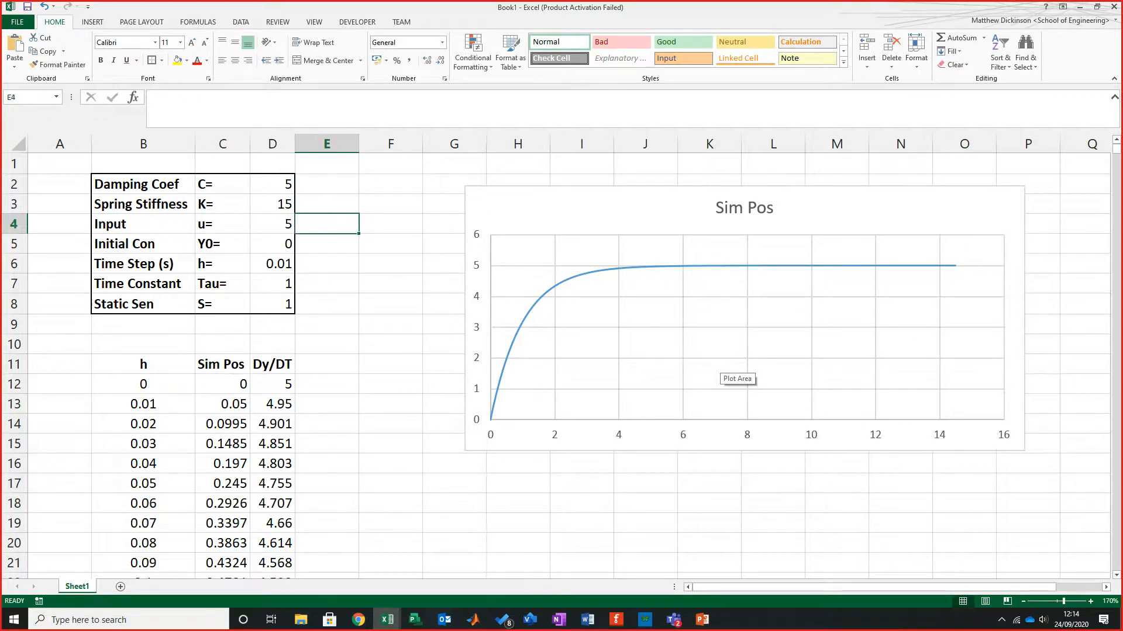
pyautogui.press('Left')
pyautogui.press('Up')
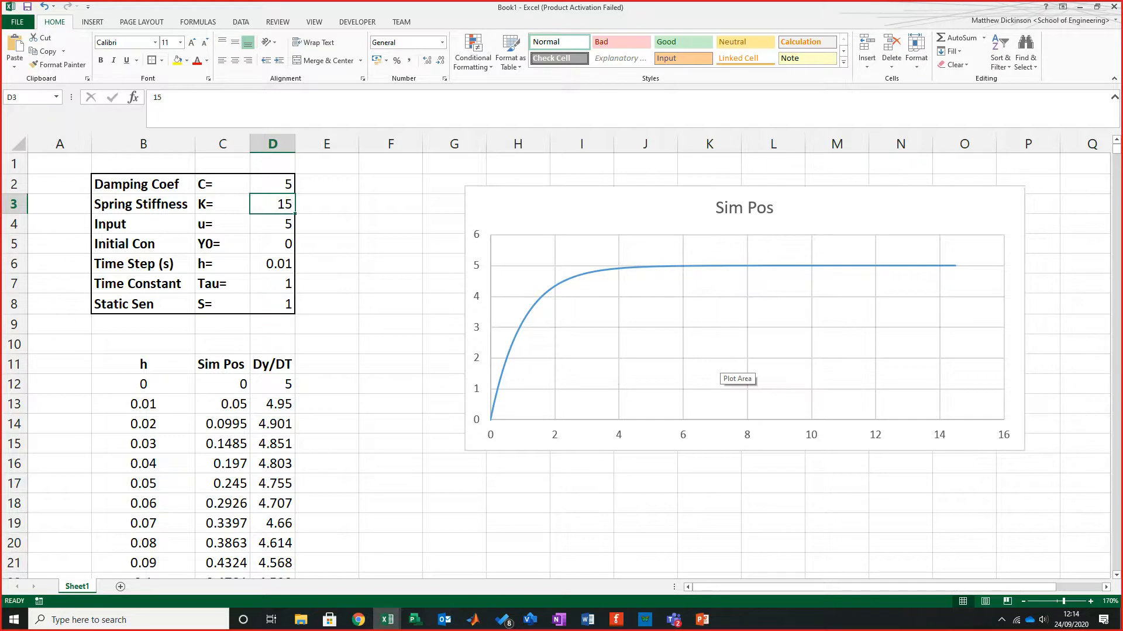
pyautogui.write('25')
pyautogui.press('Tab')
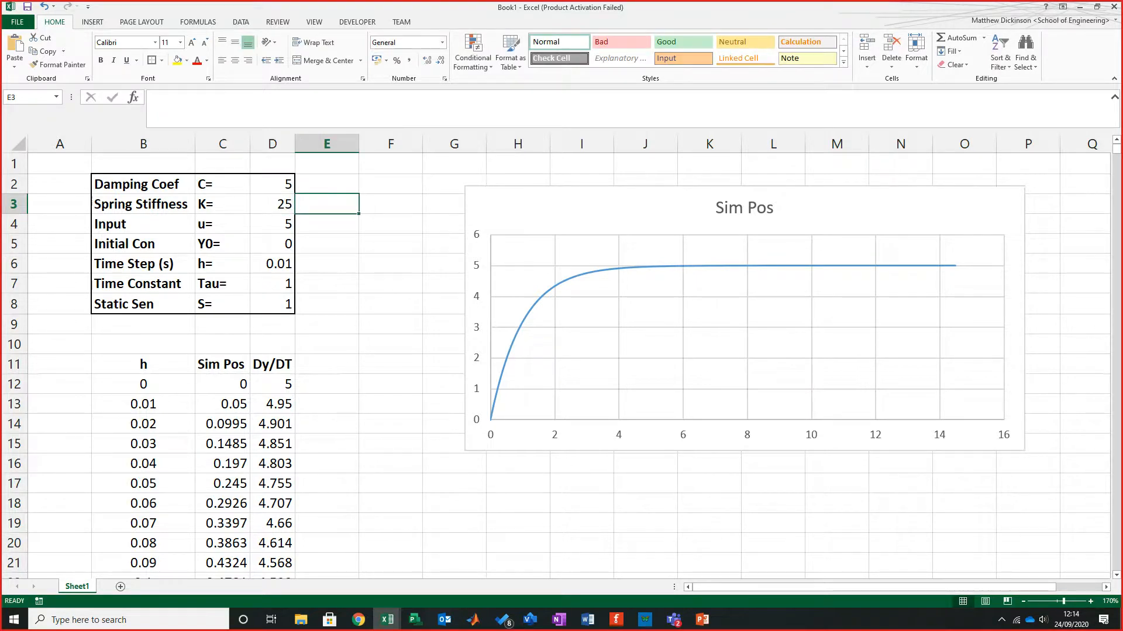
# Step: Replace the fixed time constant in D7 with a formula dividing the damping coefficient D2 by the spring stiffness D3
pyautogui.click(272, 284)
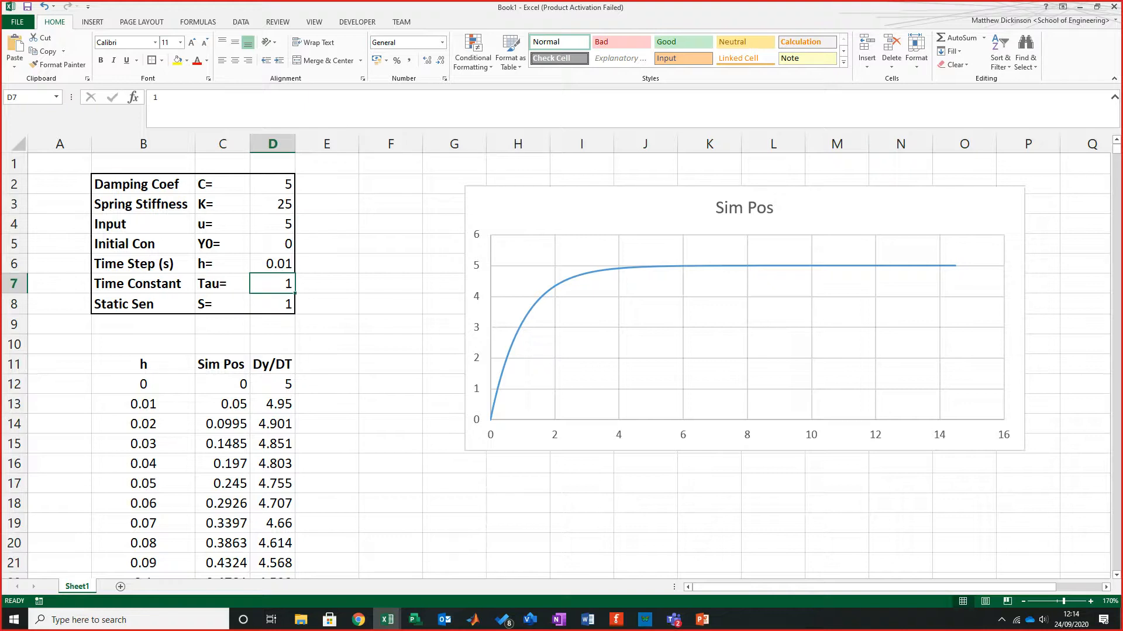
pyautogui.press('F2')
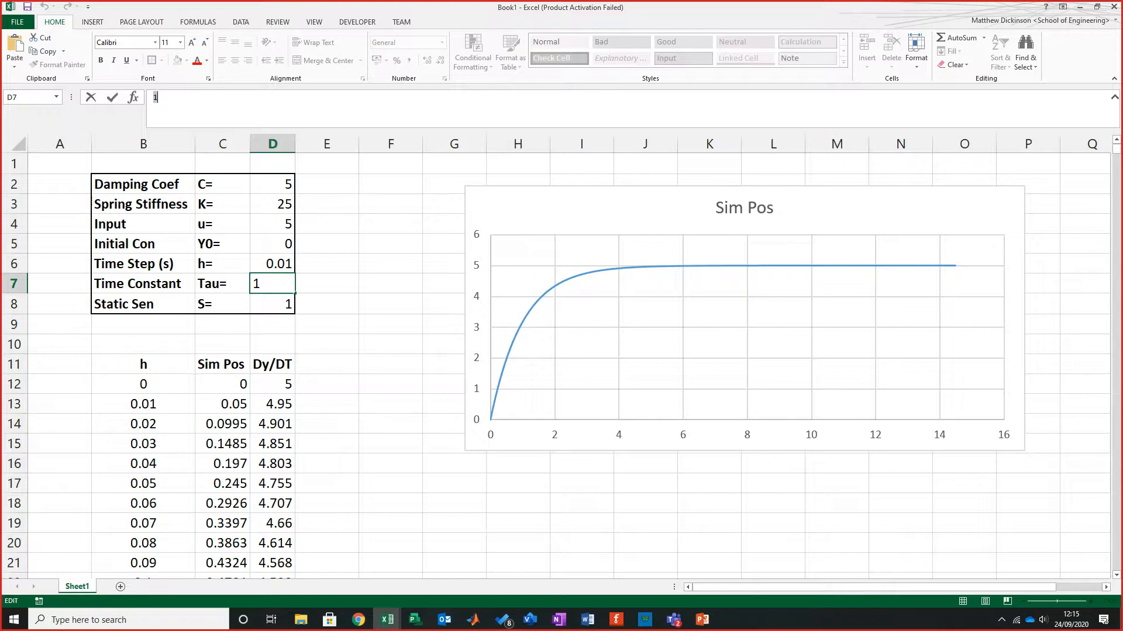
pyautogui.write('=')
pyautogui.click(273, 184)
pyautogui.write('/')
pyautogui.click(273, 205)
pyautogui.press('Return')
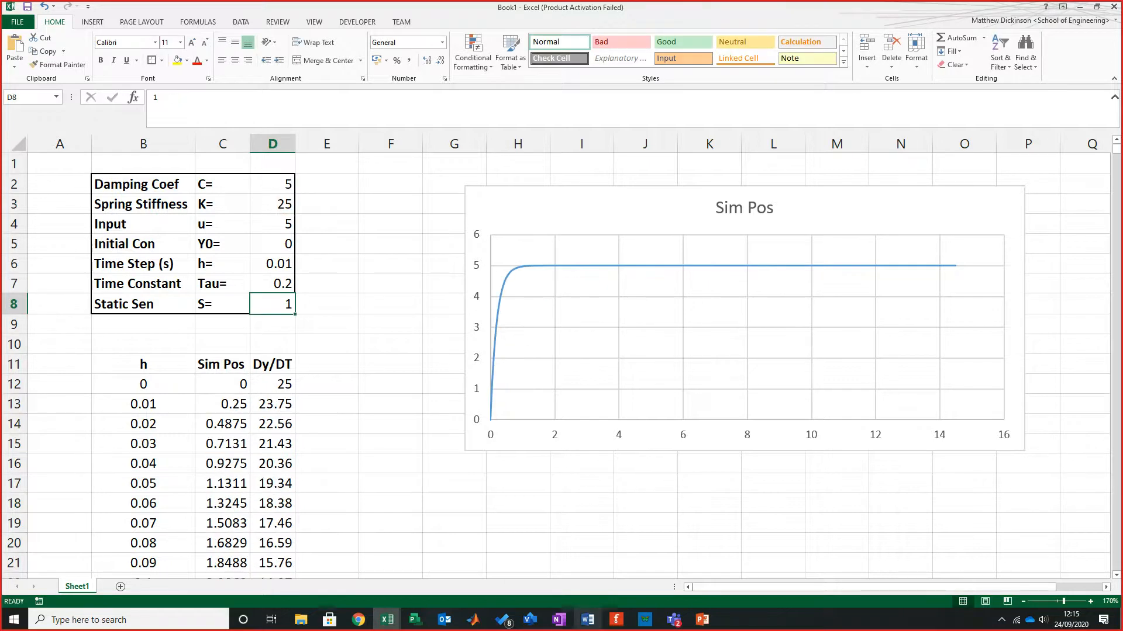
# Step: Check the time constant equation in the Word tutorial document and return to the Excel workbook
pyautogui.click(588, 620)
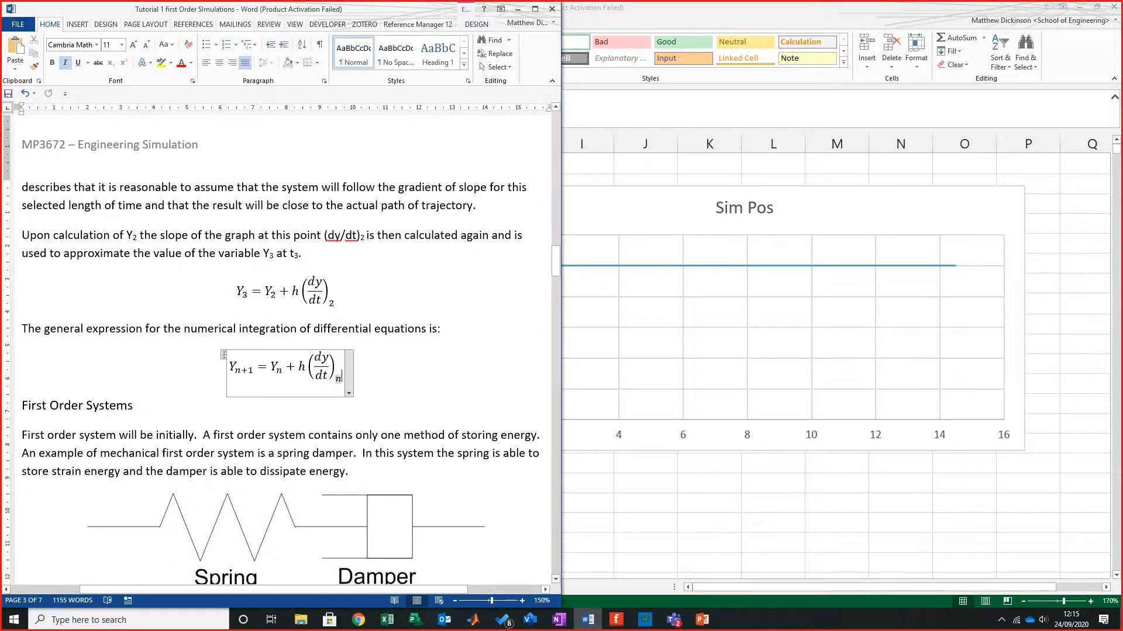
pyautogui.scroll(-10, 281, 345)
pyautogui.scroll(-15, 281, 345)
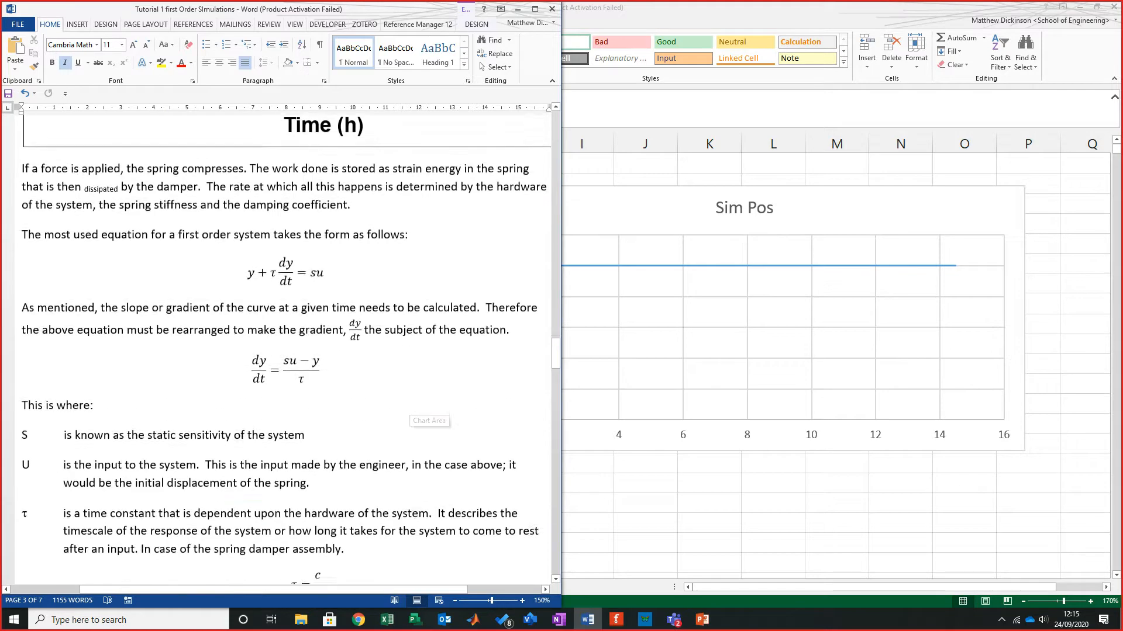
pyautogui.scroll(8, 280, 345)
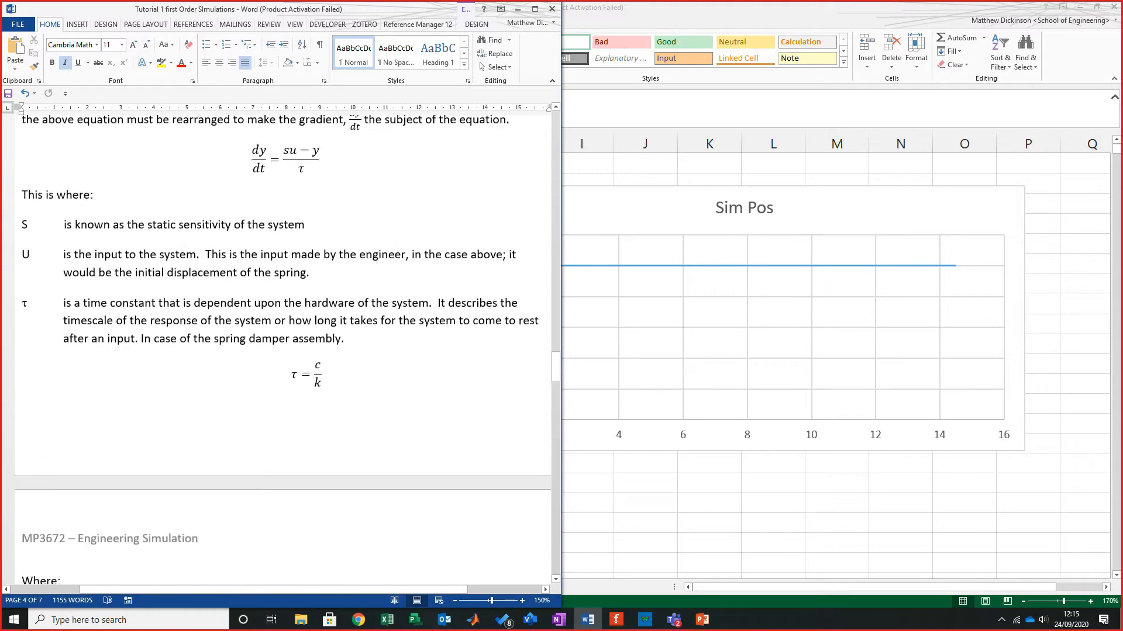
pyautogui.click(387, 620)
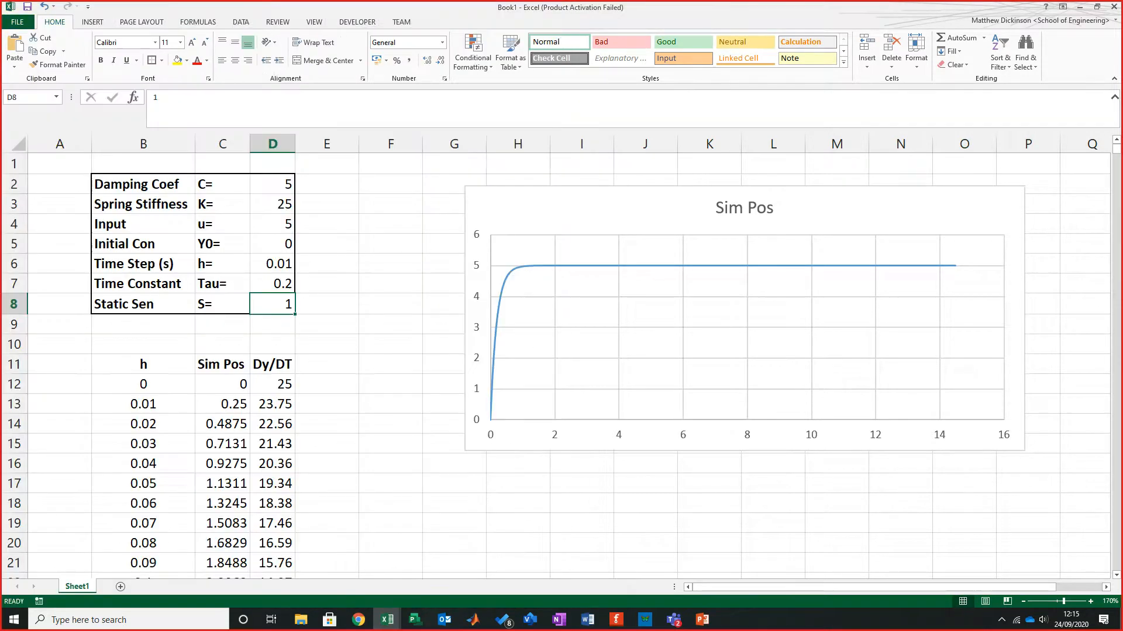
# Step: Try spring stiffness K values of 45 and 6 in D3 to test the charted response
pyautogui.click(443, 304)
pyautogui.click(272, 204)
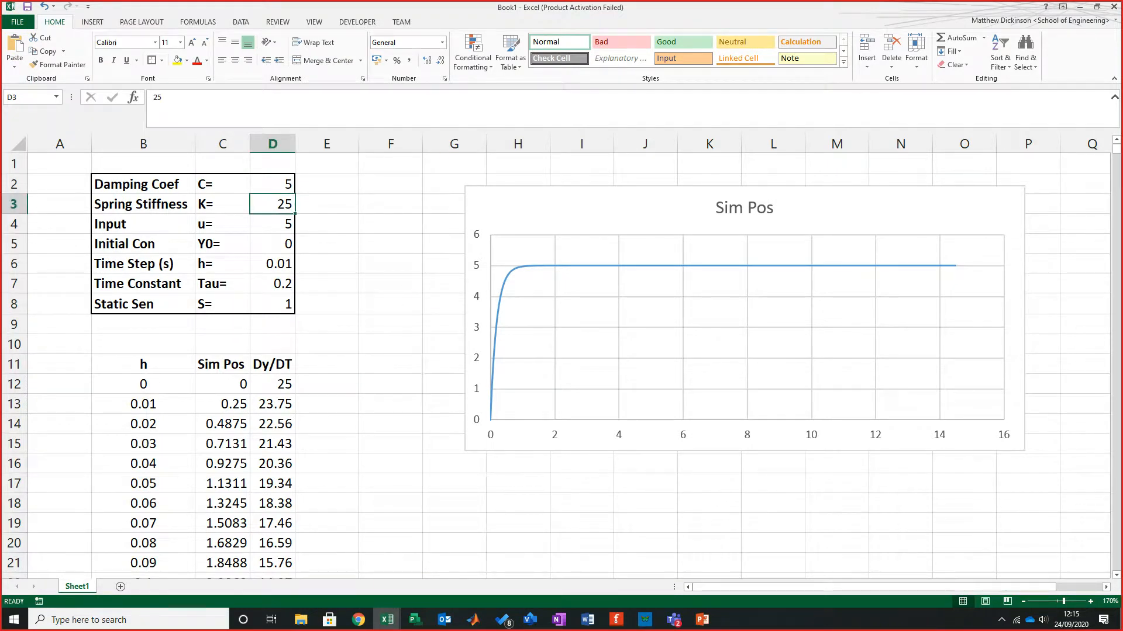
pyautogui.write('45')
pyautogui.press('Tab')
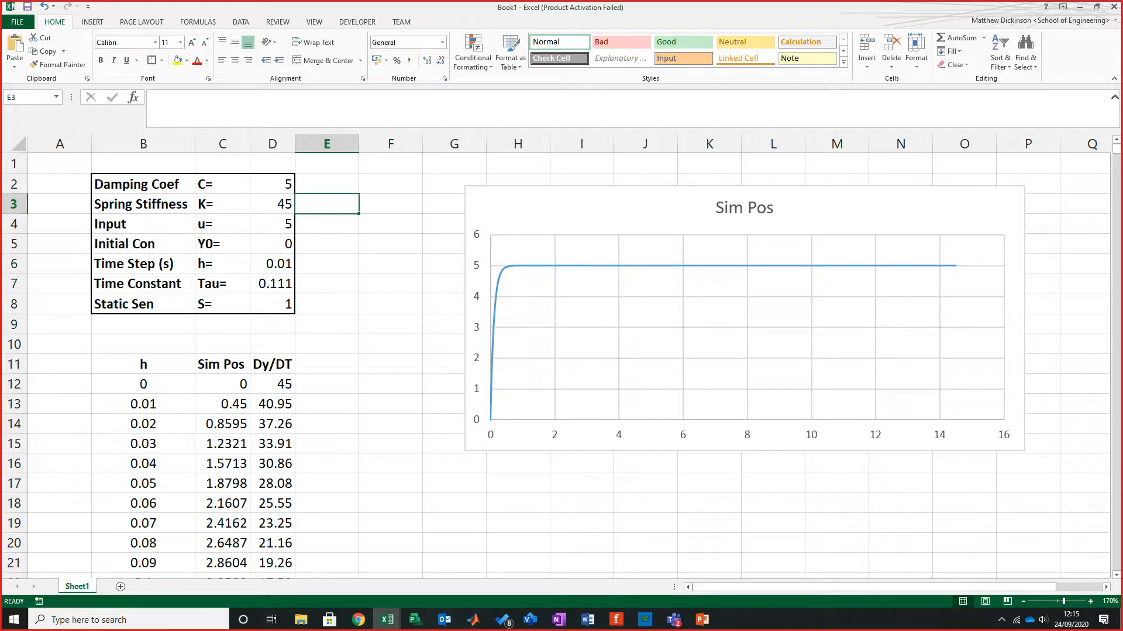
pyautogui.click(272, 204)
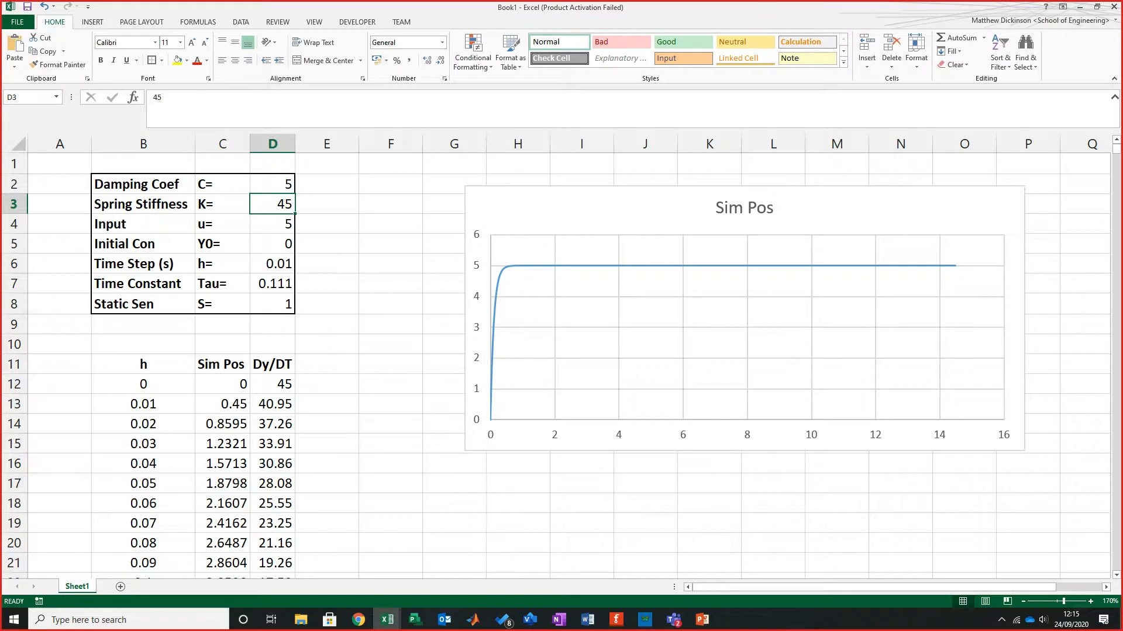
pyautogui.write('6')
pyautogui.press('Tab')
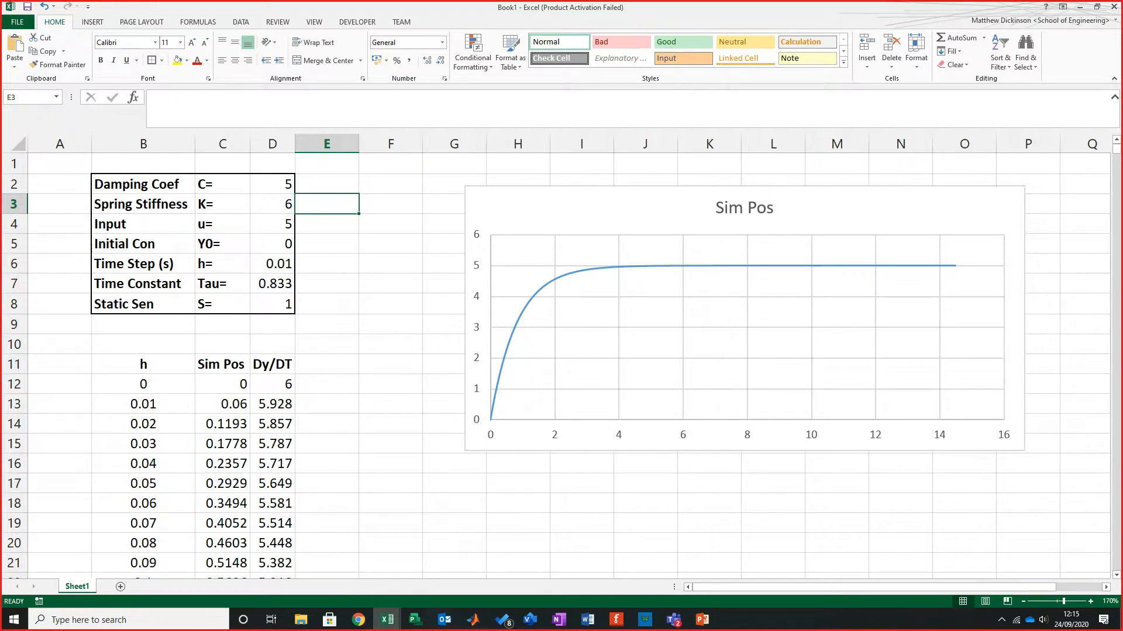
# Step: Set the spring stiffness K in D3 to 5.1
pyautogui.click(273, 204)
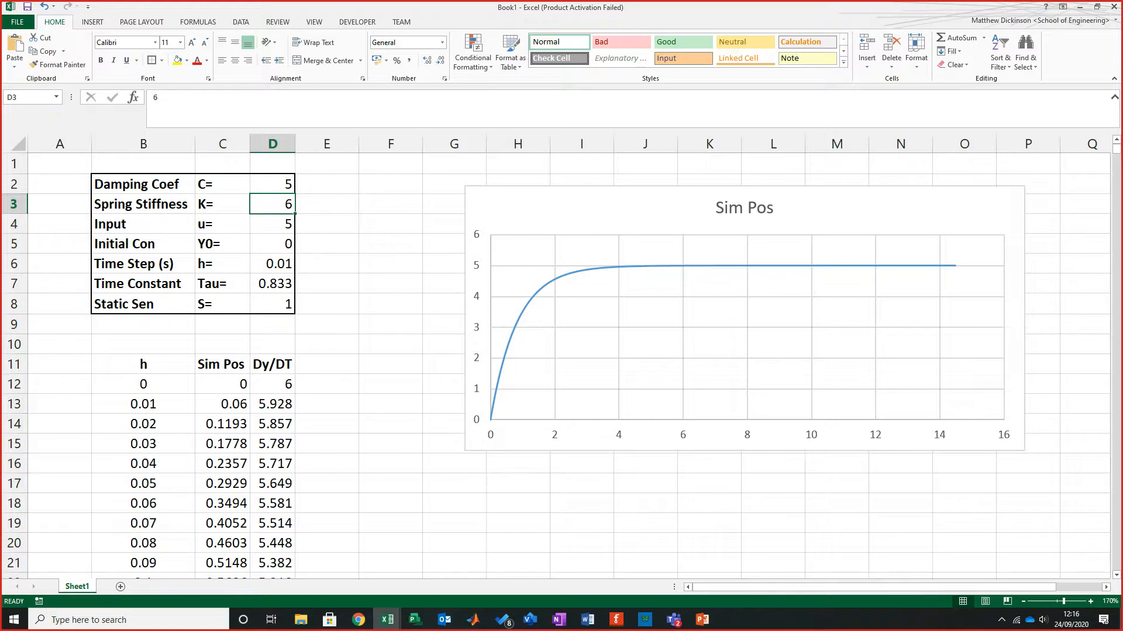
pyautogui.write('5.1')
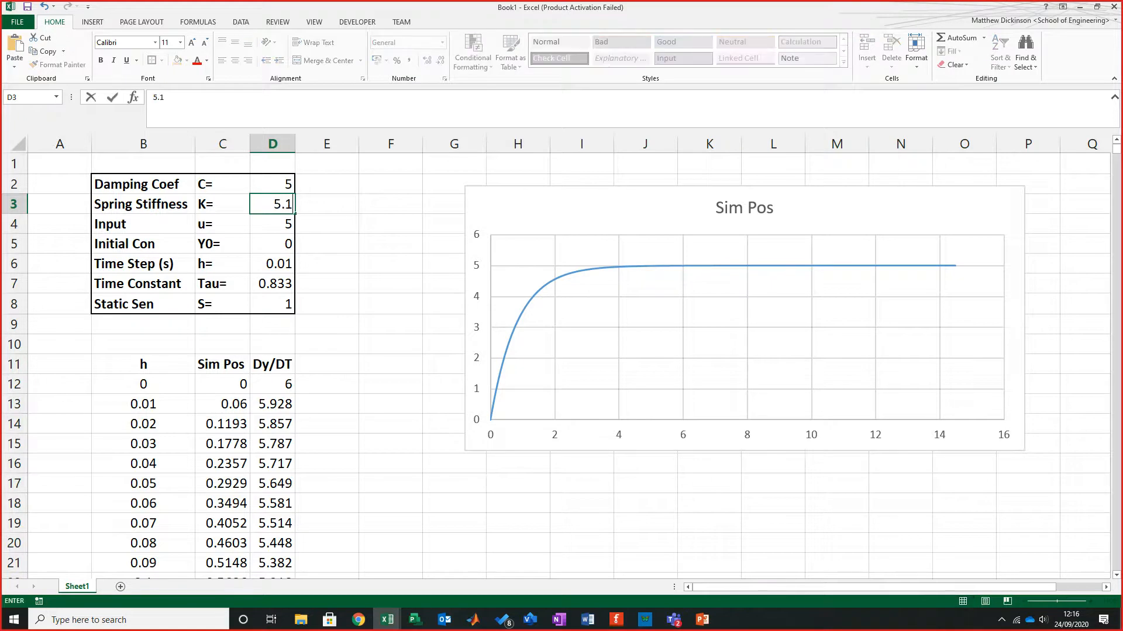
pyautogui.press('Tab')
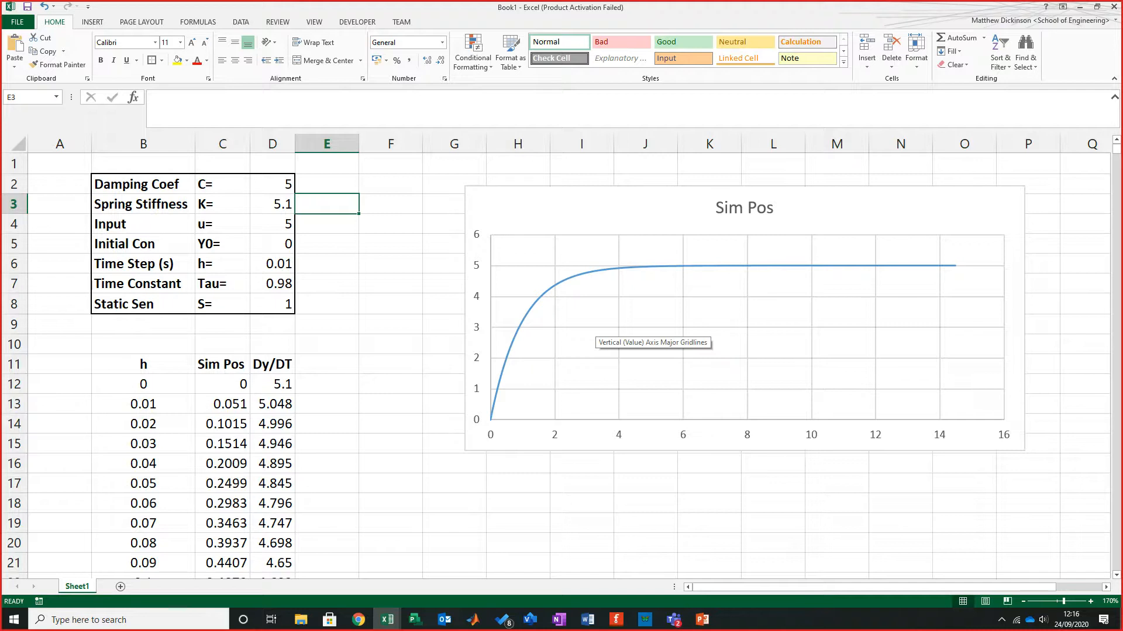
# Step: Move the Sim Pos chart further from the tables, so that it starts at about column I
pyautogui.moveTo(561, 205); pyautogui.dragTo(646, 192)
pyautogui.click(390, 344)
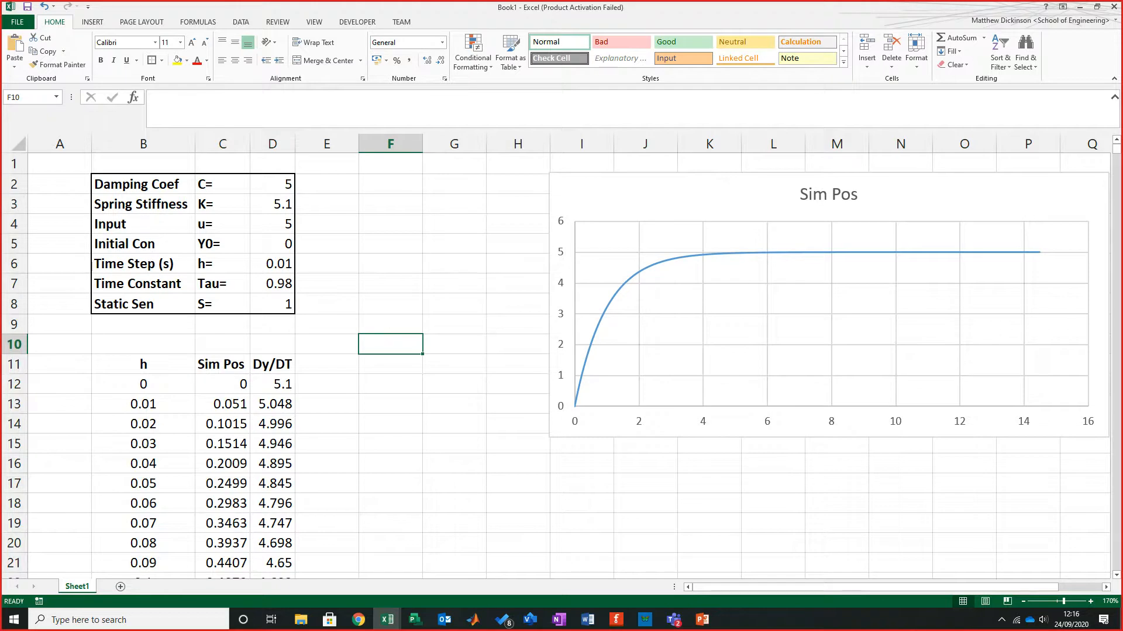
# Step: Copy the whole Dy/DT column including its header, from D11 down to D1461
pyautogui.click(273, 364)
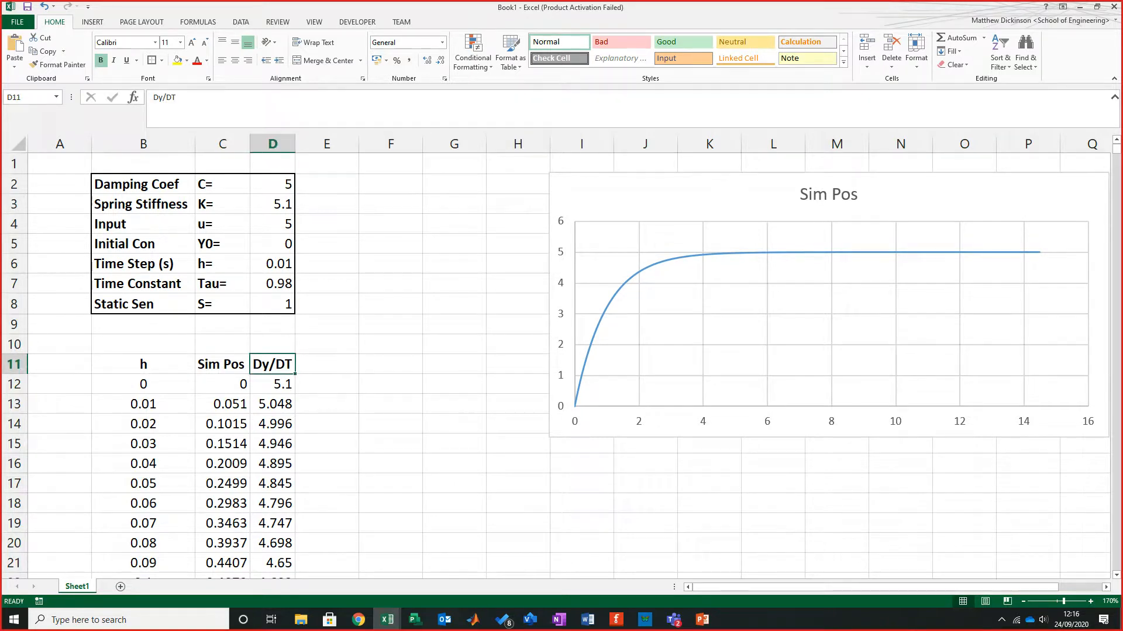
pyautogui.click(273, 404)
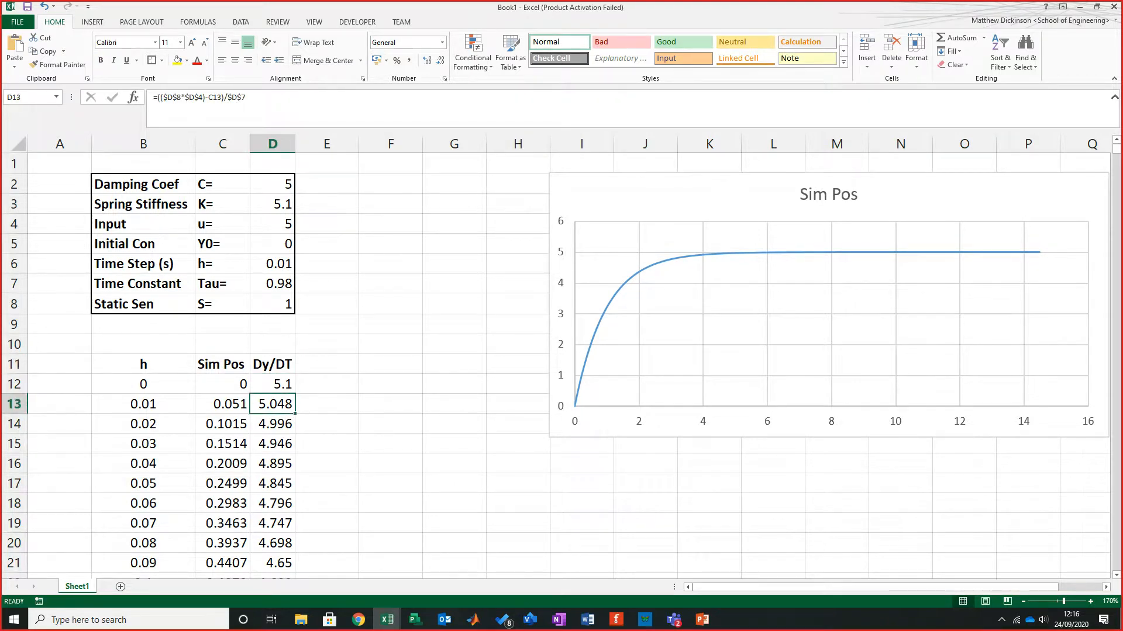
pyautogui.hotkey('ctrl', 'Down')
pyautogui.hotkey('ctrl', 'shift', 'Up')
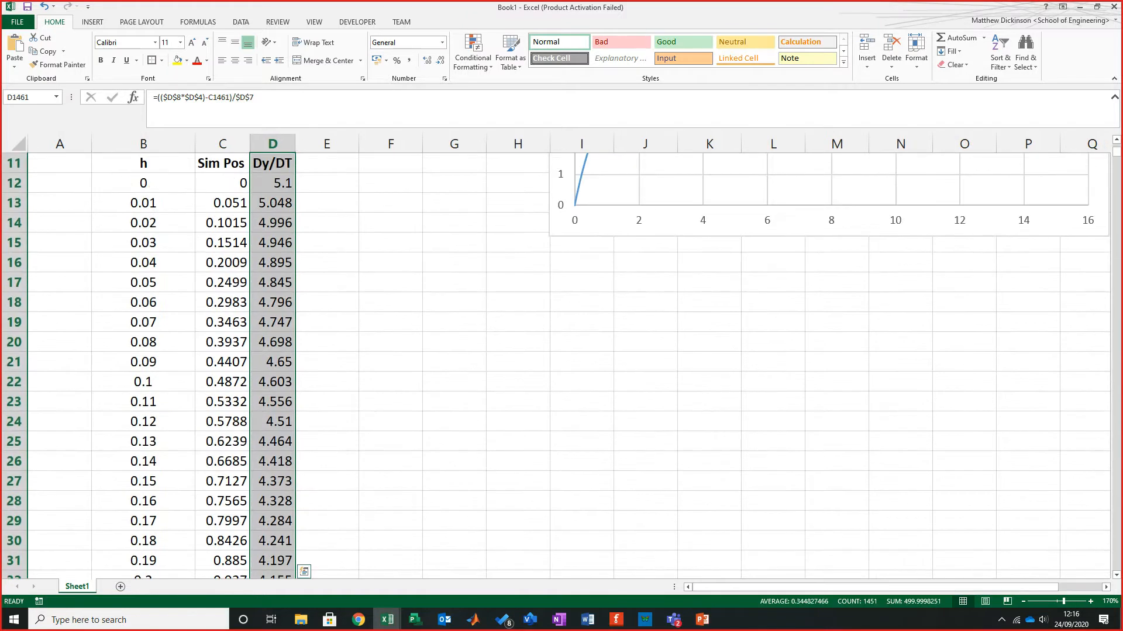
pyautogui.rightClick(277, 257)
pyautogui.click(305, 280)
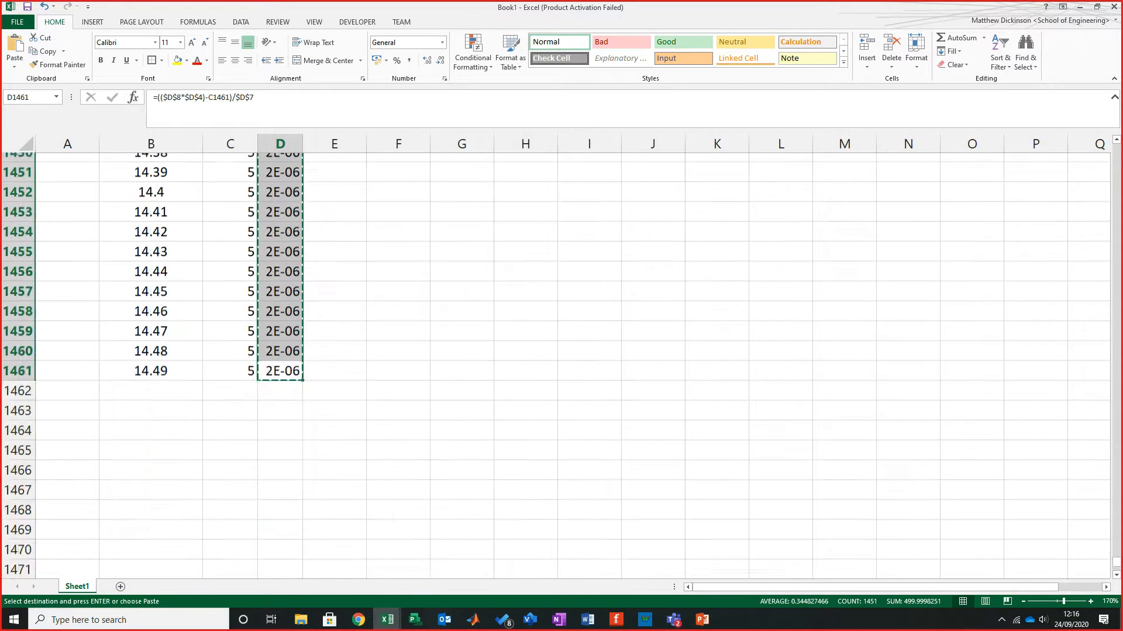
# Step: Paste the copied Dy/DT data into the Sim Pos chart as a second series
pyautogui.scroll(9, 304, 280)
pyautogui.click(549, 437)
pyautogui.hotkey('ctrl', 'Up')
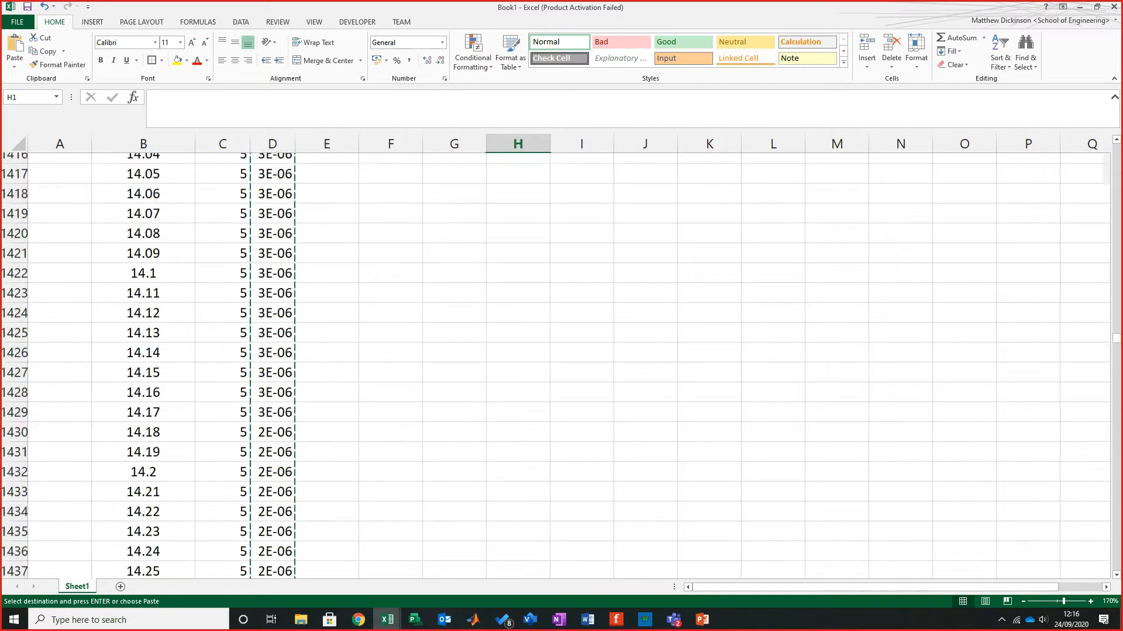
pyautogui.rightClick(620, 207)
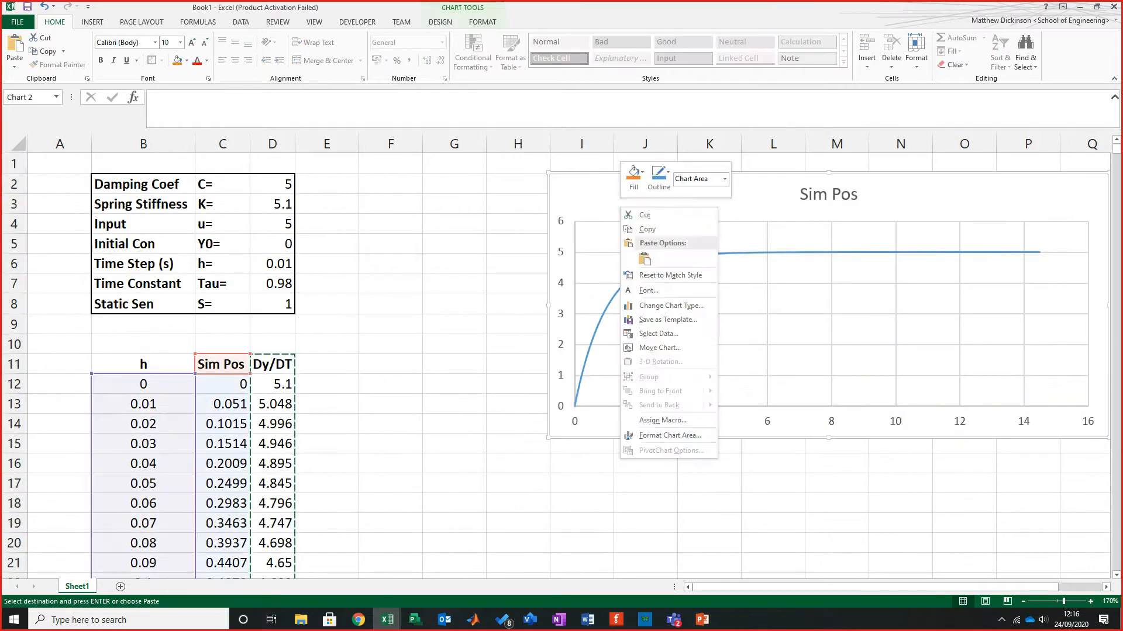
pyautogui.click(645, 258)
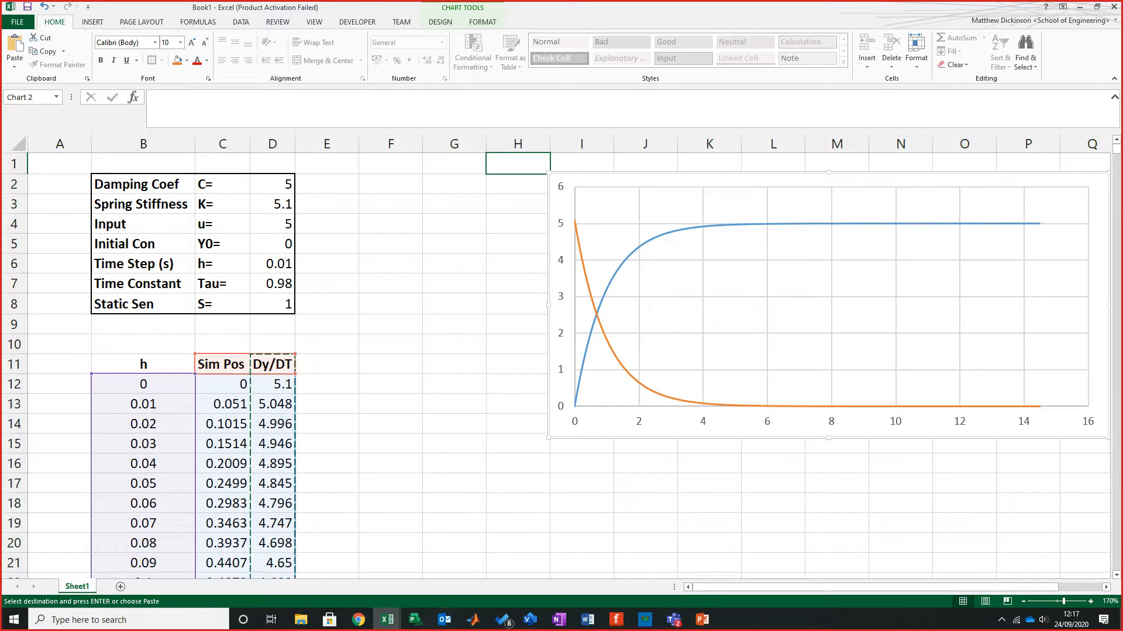
# Step: Widen the chart leftward to column F and move it down to start around row 7
pyautogui.moveTo(549, 437); pyautogui.dragTo(408, 440)
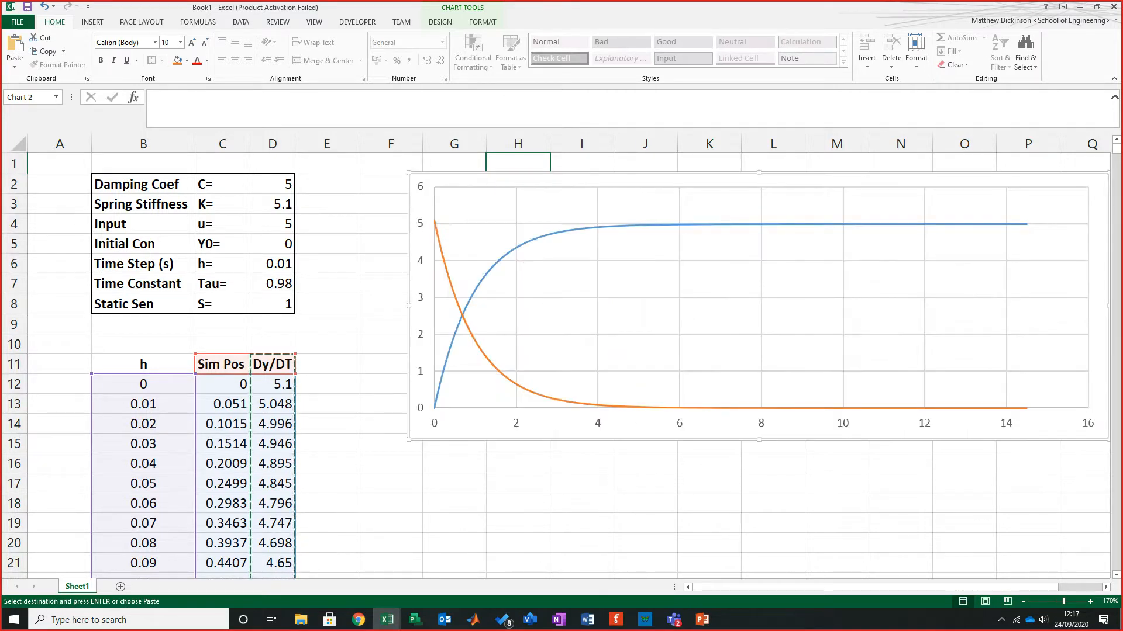
pyautogui.moveTo(585, 180); pyautogui.dragTo(596, 273)
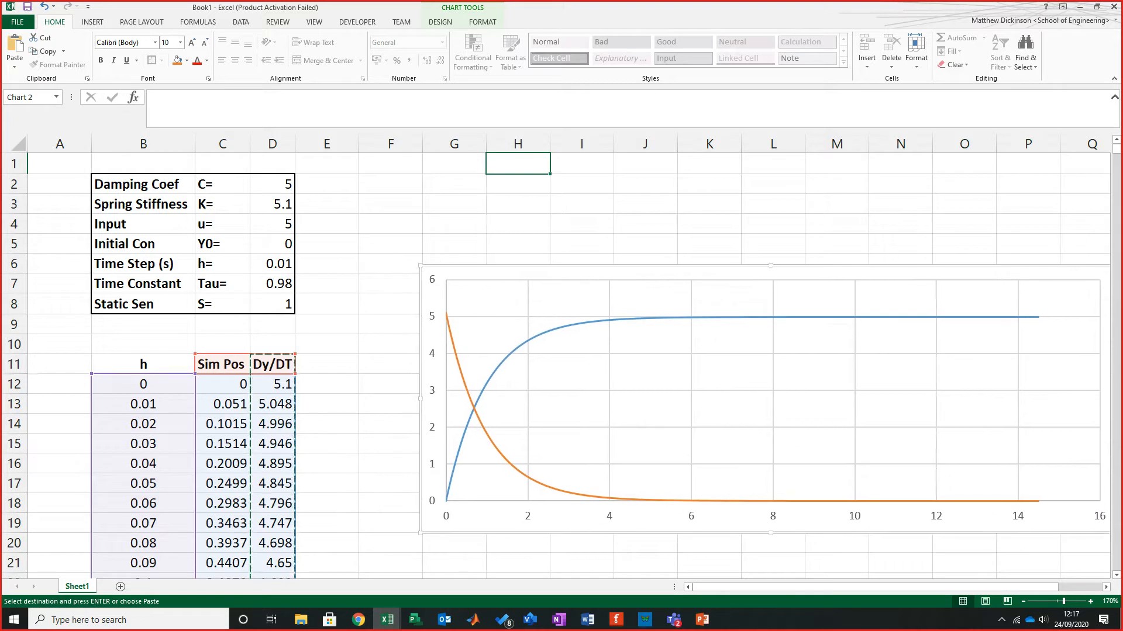
pyautogui.click(391, 284)
pyautogui.click(455, 243)
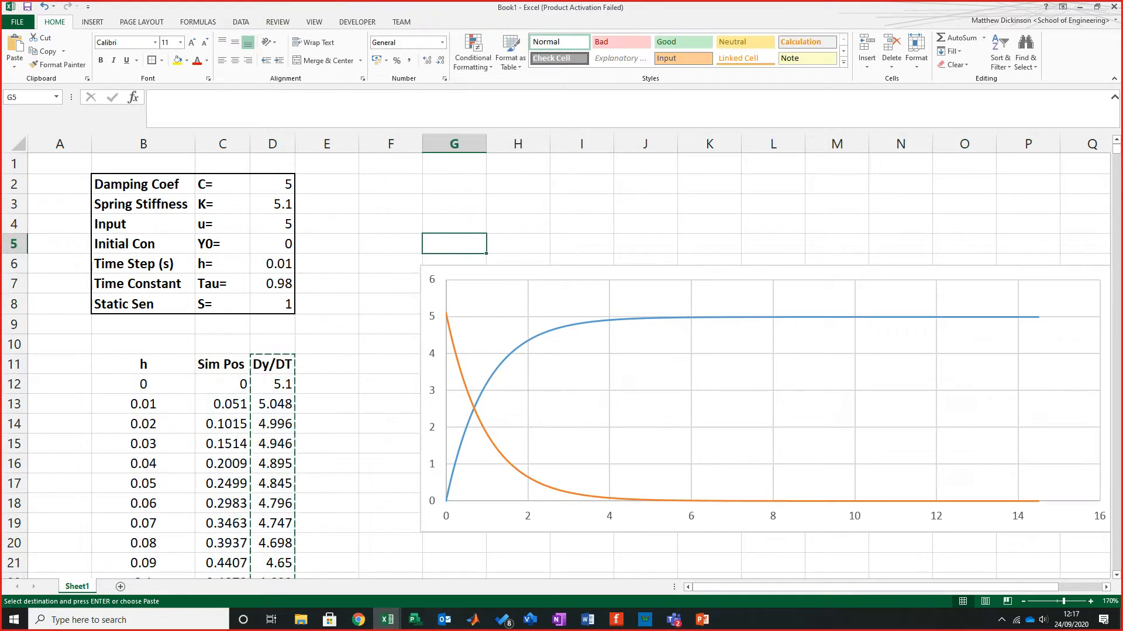
# Step: Set the spring stiffness K in the parameter table to 8
pyautogui.click(272, 185)
pyautogui.click(272, 204)
pyautogui.click(272, 184)
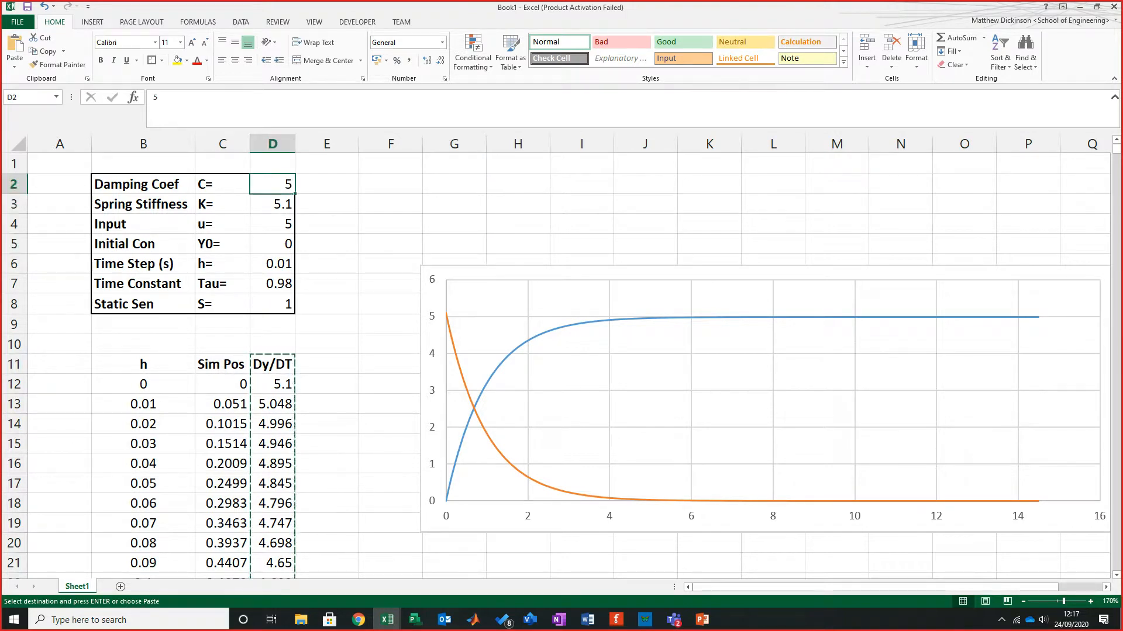
pyautogui.click(273, 204)
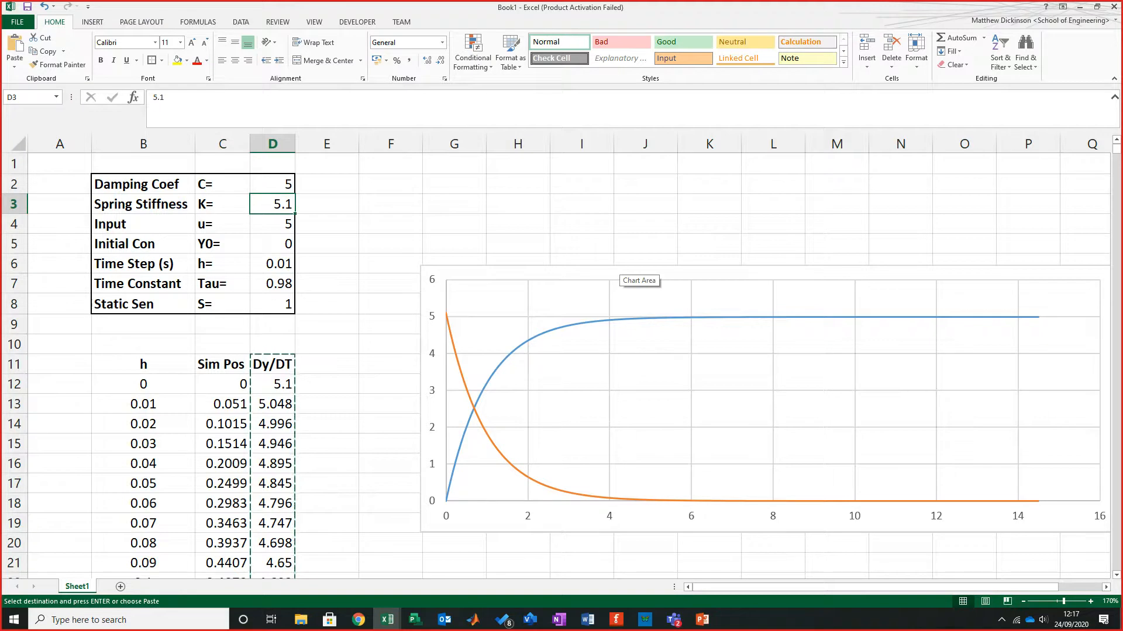
pyautogui.write('8')
pyautogui.press('Tab')
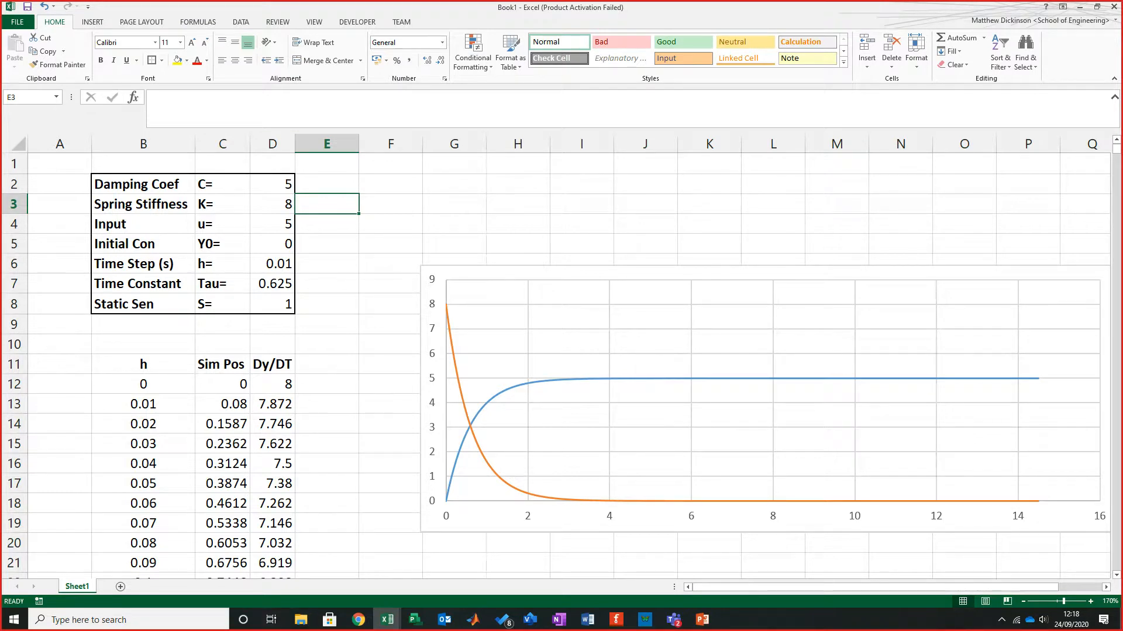
# Step: Move the chart back up to start around row 2 and highlight its Dy/DT curve
pyautogui.moveTo(761, 273); pyautogui.dragTo(739, 195)
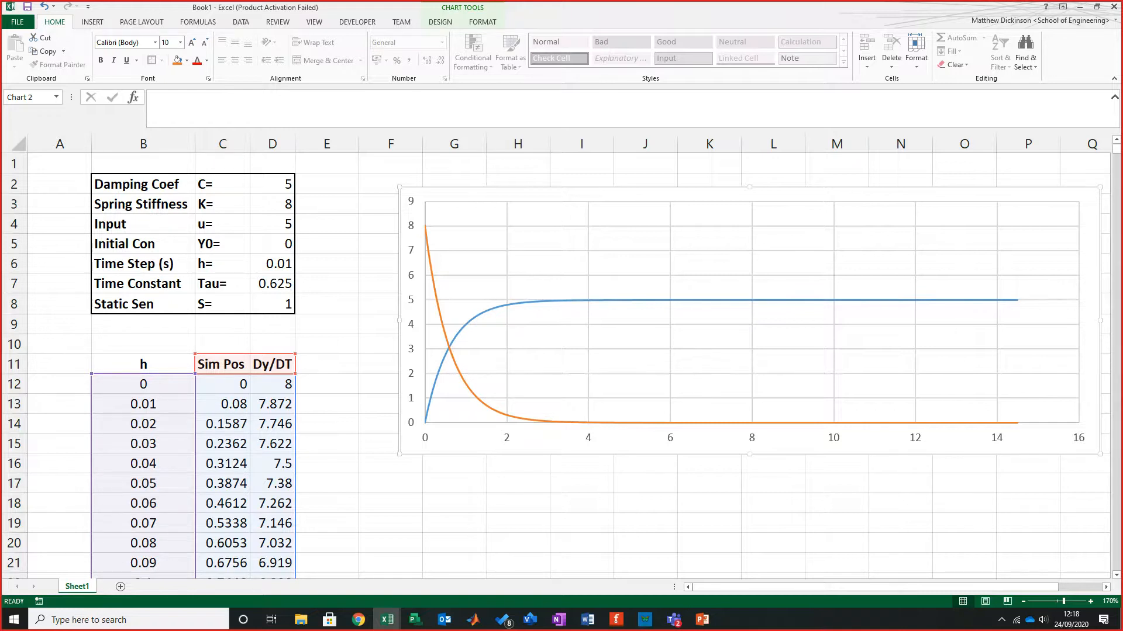
pyautogui.click(462, 378)
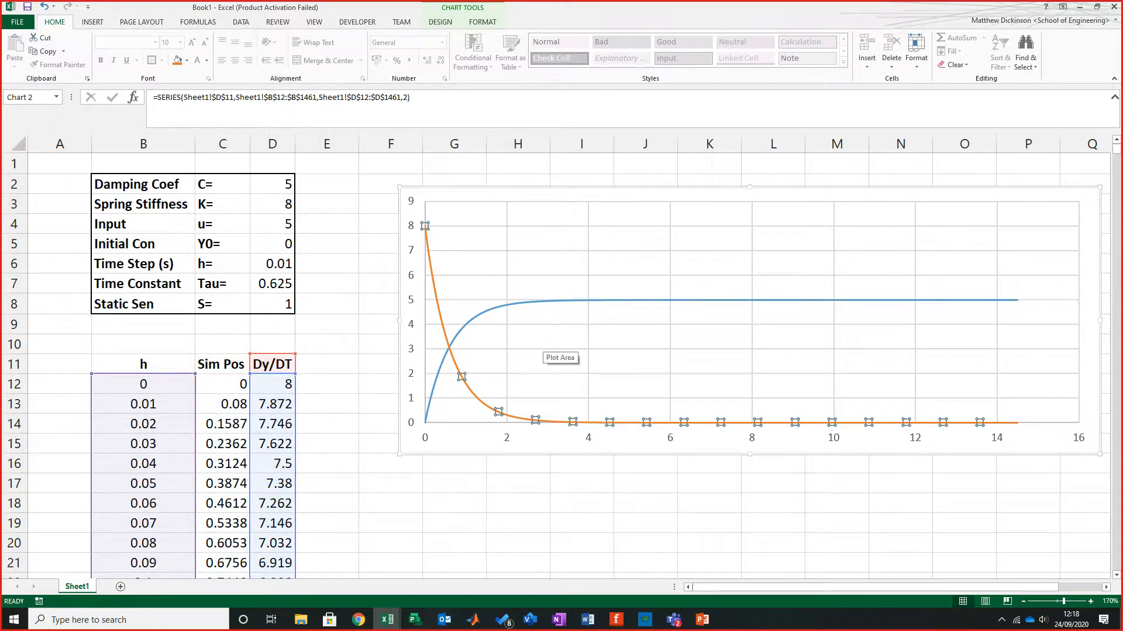
pyautogui.click(550, 346)
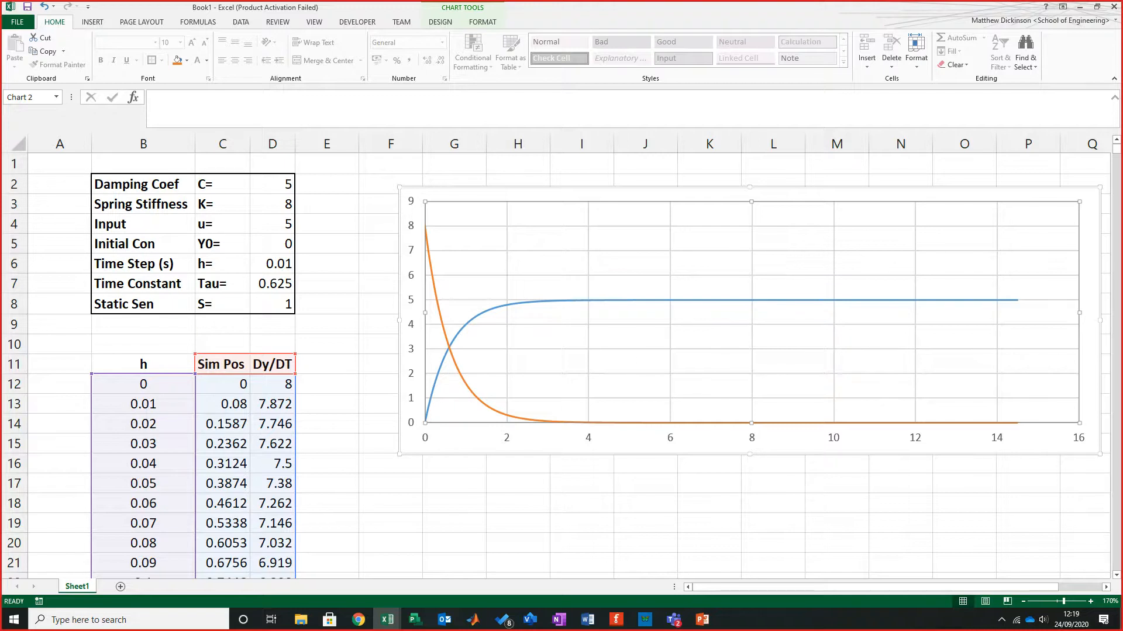
# Step: Shrink the chart and move it away from the data so it spans roughly columns J to P
pyautogui.moveTo(400, 187)
pyautogui.mouseDown()
pyautogui.moveTo(462, 239)
pyautogui.moveTo(487, 243)
pyautogui.moveTo(395, 166)
pyautogui.mouseUp()
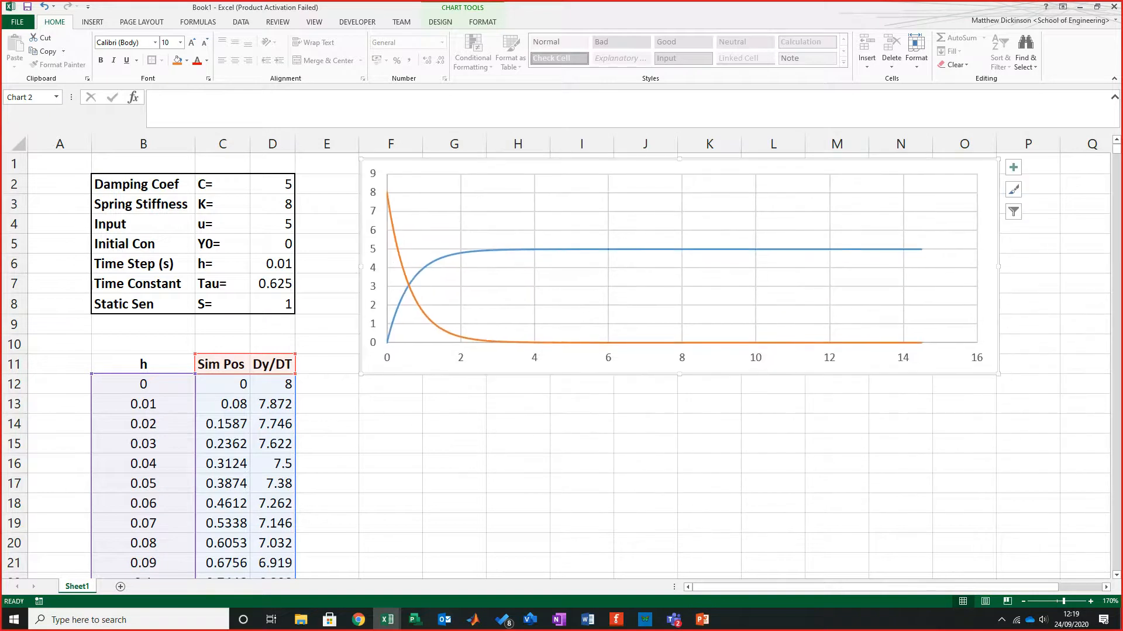
pyautogui.moveTo(998, 267); pyautogui.dragTo(797, 267)
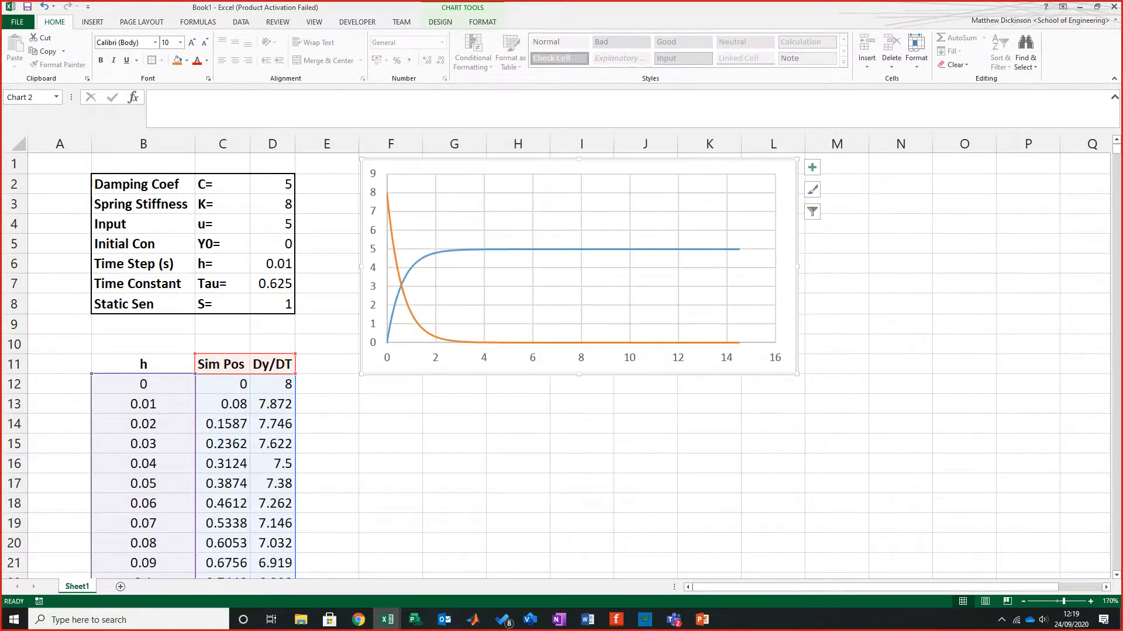
pyautogui.moveTo(467, 166); pyautogui.dragTo(750, 196)
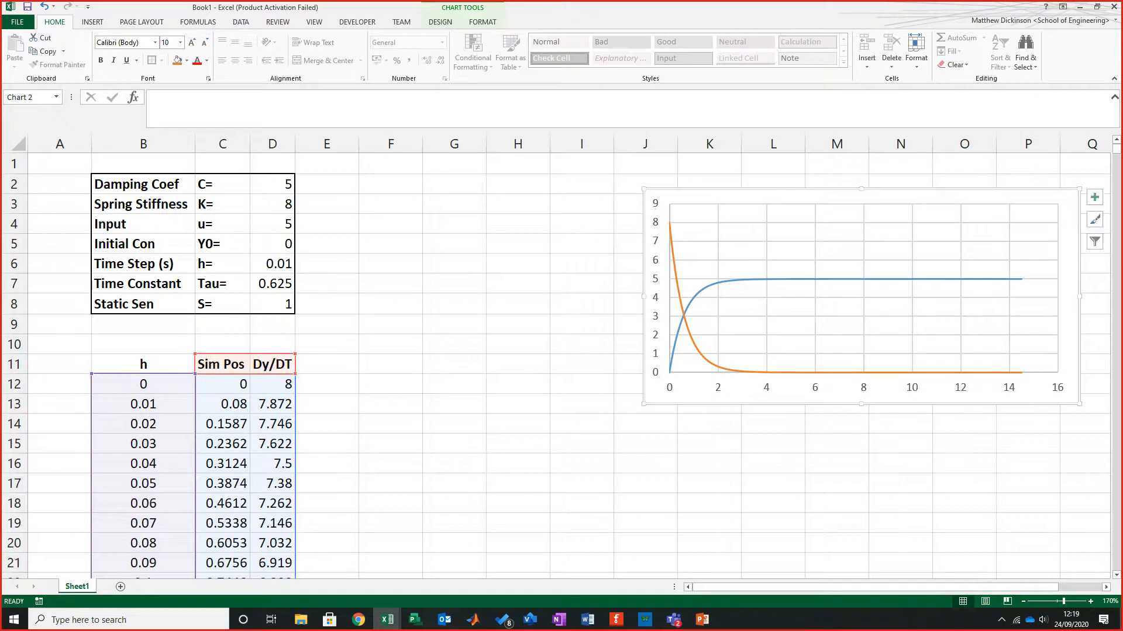
pyautogui.click(454, 224)
pyautogui.click(518, 344)
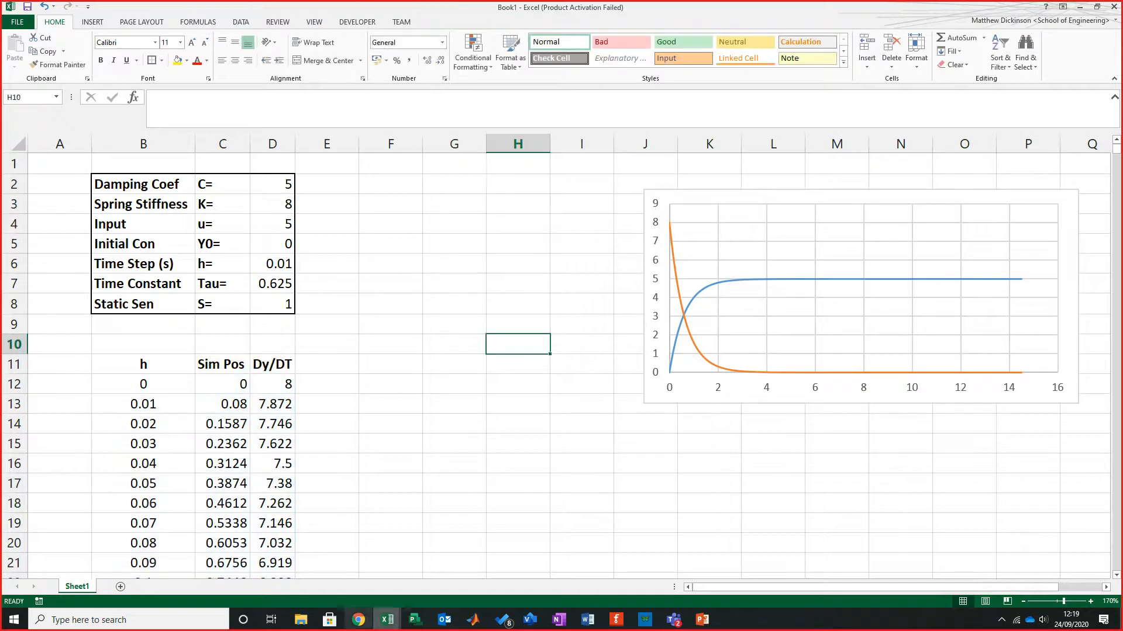
pyautogui.click(454, 324)
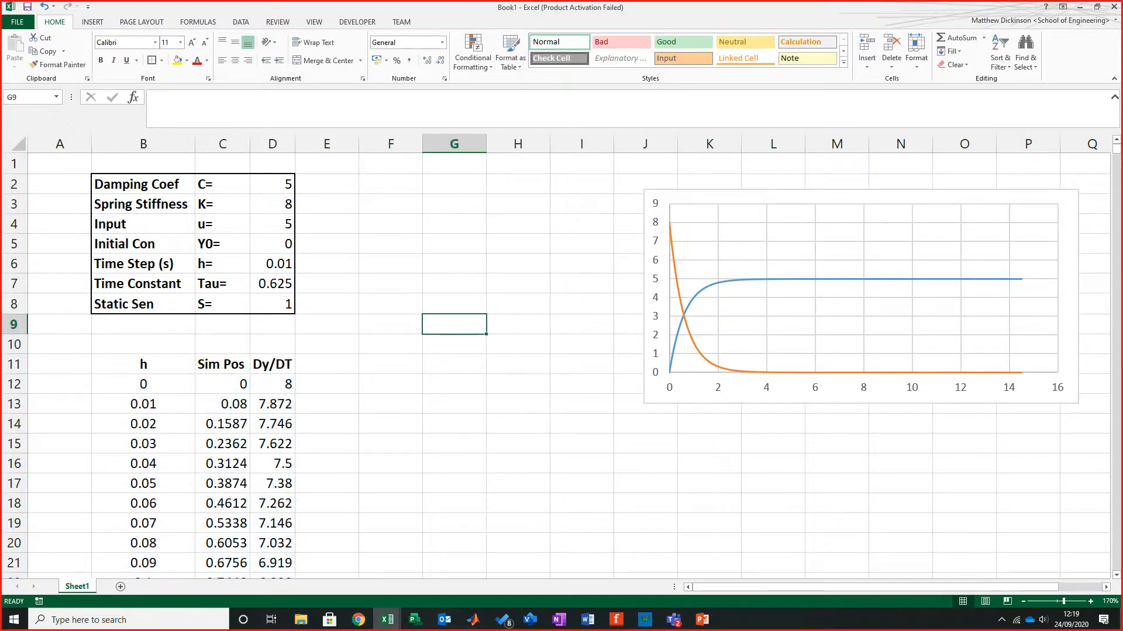
pyautogui.click(581, 345)
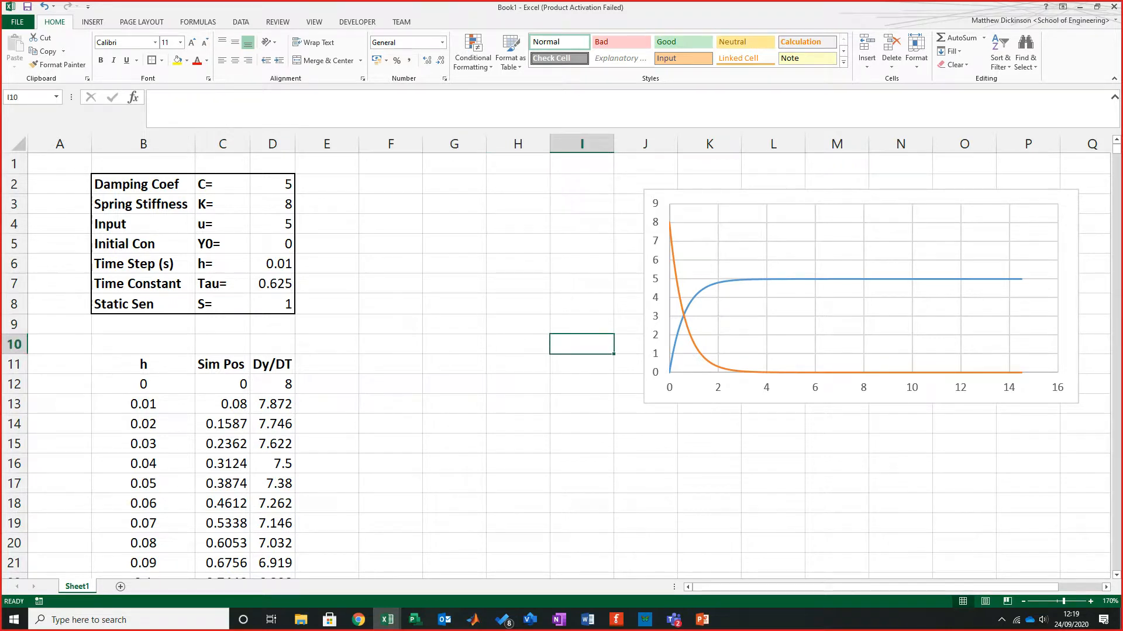
# Step: Narrow the chart further and place it over columns K to P, starting at row 2
pyautogui.moveTo(848, 196)
pyautogui.mouseDown()
pyautogui.moveTo(903, 184)
pyautogui.moveTo(851, 178)
pyautogui.mouseUp()
pyautogui.moveTo(1083, 277); pyautogui.dragTo(989, 277)
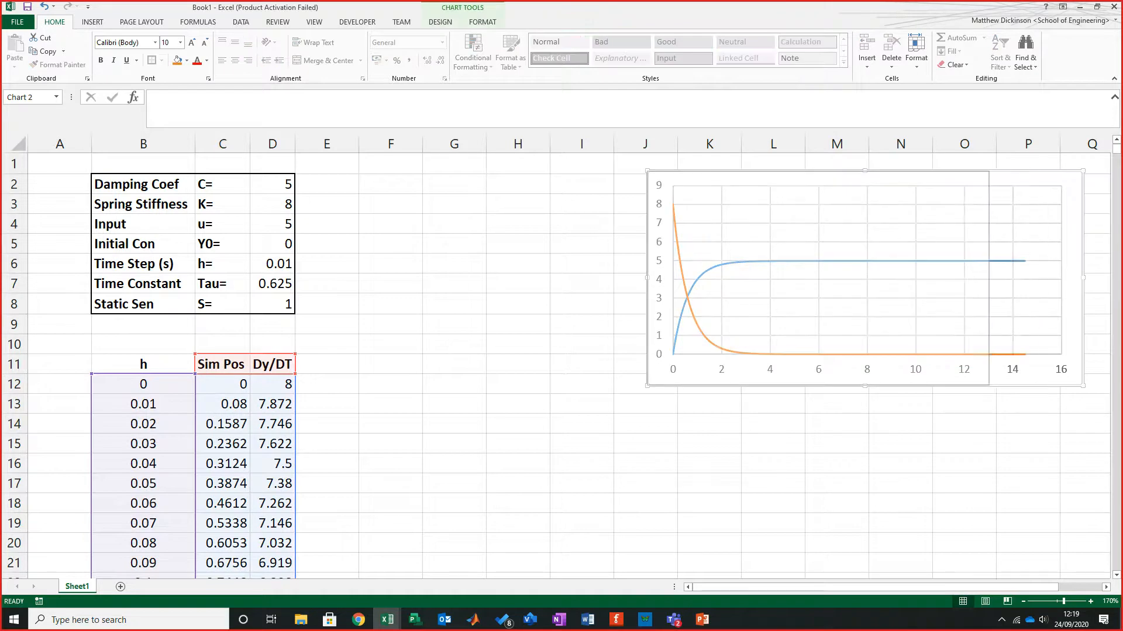
pyautogui.moveTo(900, 178); pyautogui.dragTo(960, 180)
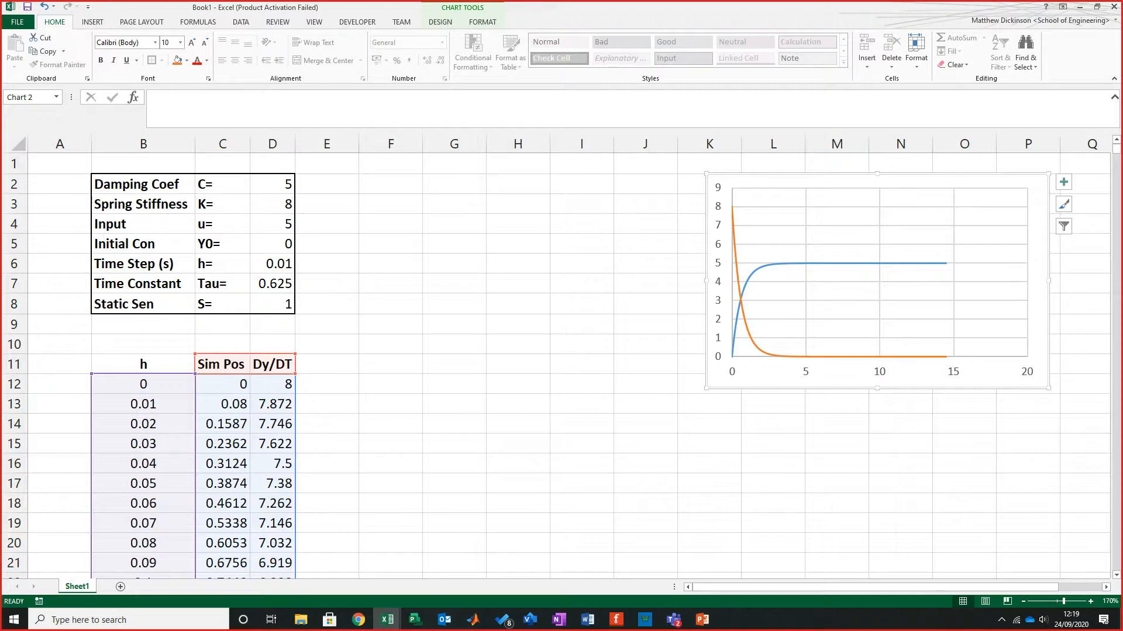
pyautogui.click(391, 344)
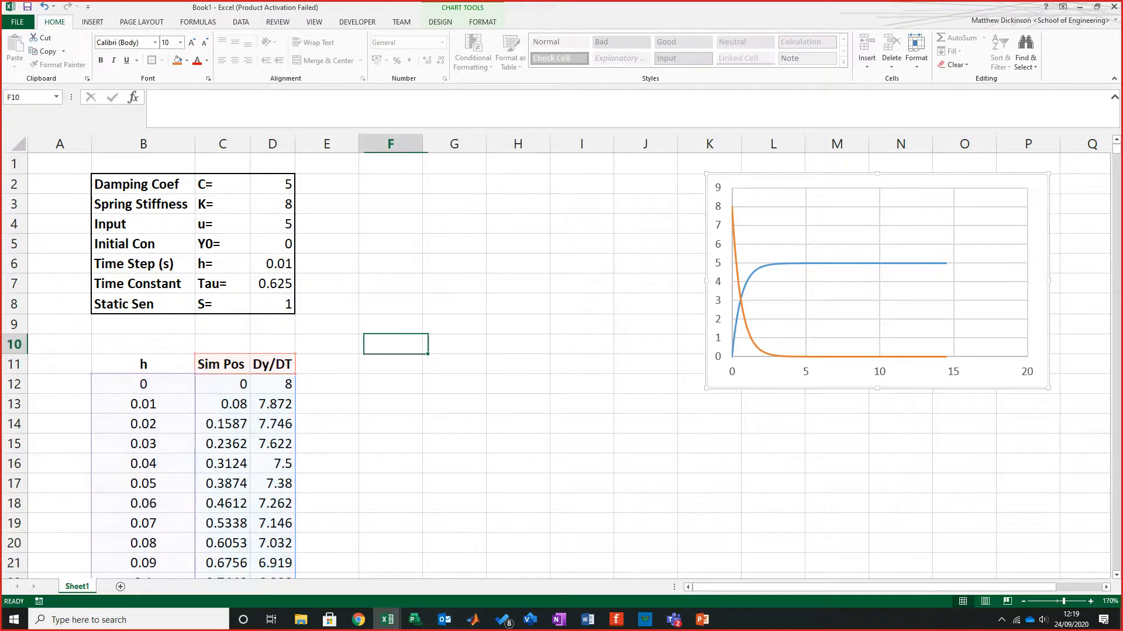
pyautogui.click(582, 384)
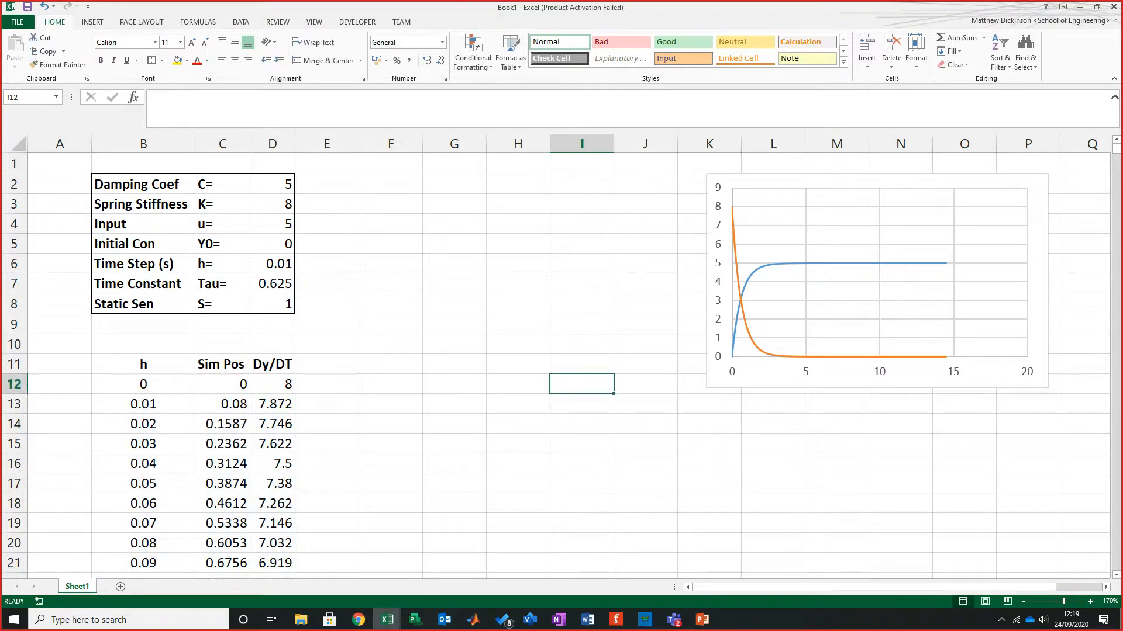
# Step: Switch to the Word tutorial document and read the Exact solution section, highlighting the sentence on how the exact solution is used
pyautogui.click(388, 620)
pyautogui.click(588, 620)
pyautogui.click(534, 9)
pyautogui.scroll(-20, 563, 351)
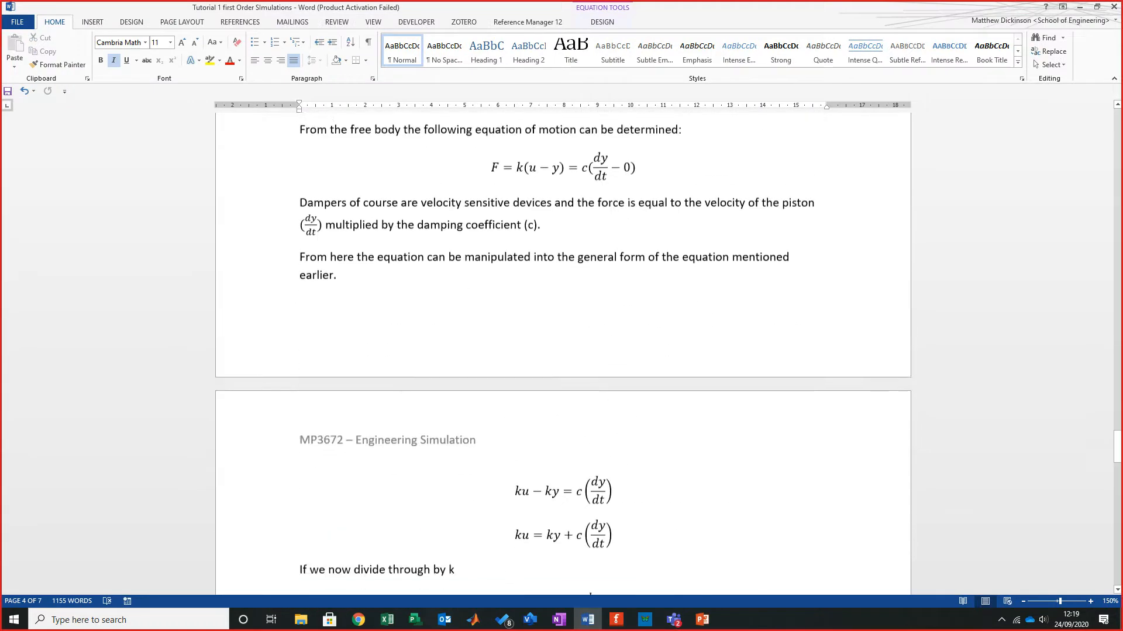
pyautogui.scroll(-10, 562, 351)
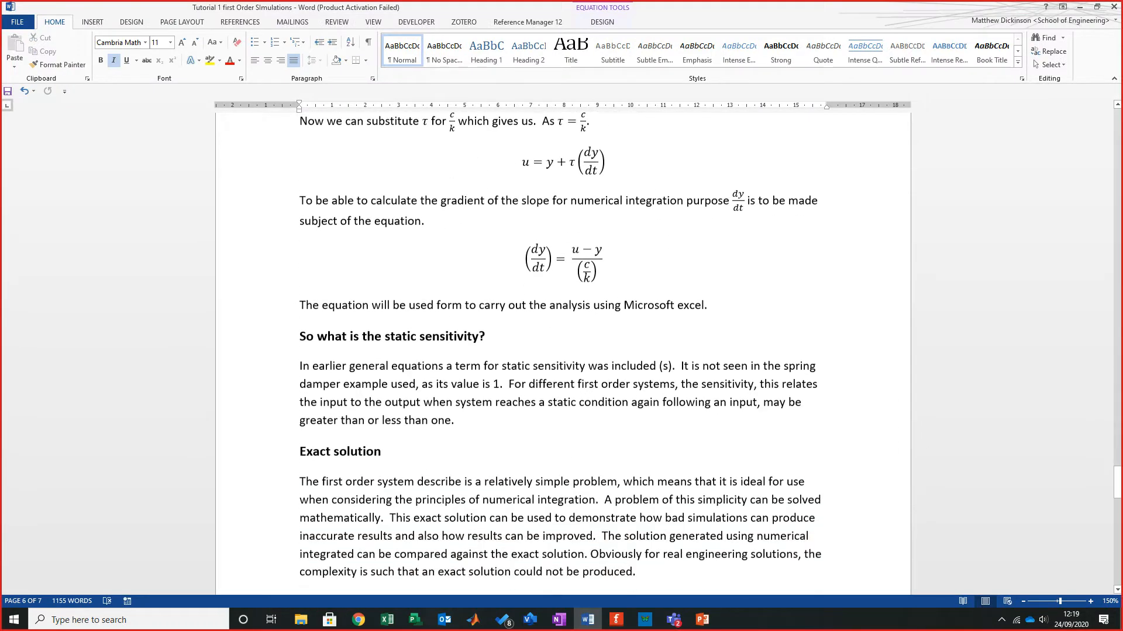
pyautogui.scroll(-6, 563, 351)
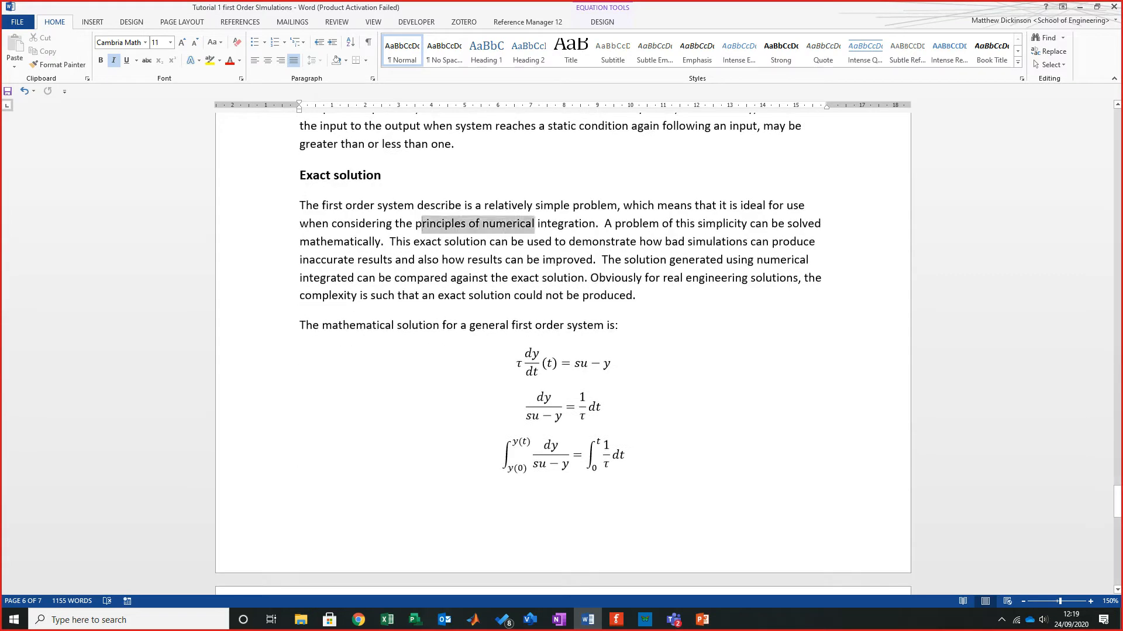
pyautogui.moveTo(423, 223); pyautogui.dragTo(589, 205)
pyautogui.moveTo(467, 260); pyautogui.dragTo(533, 242)
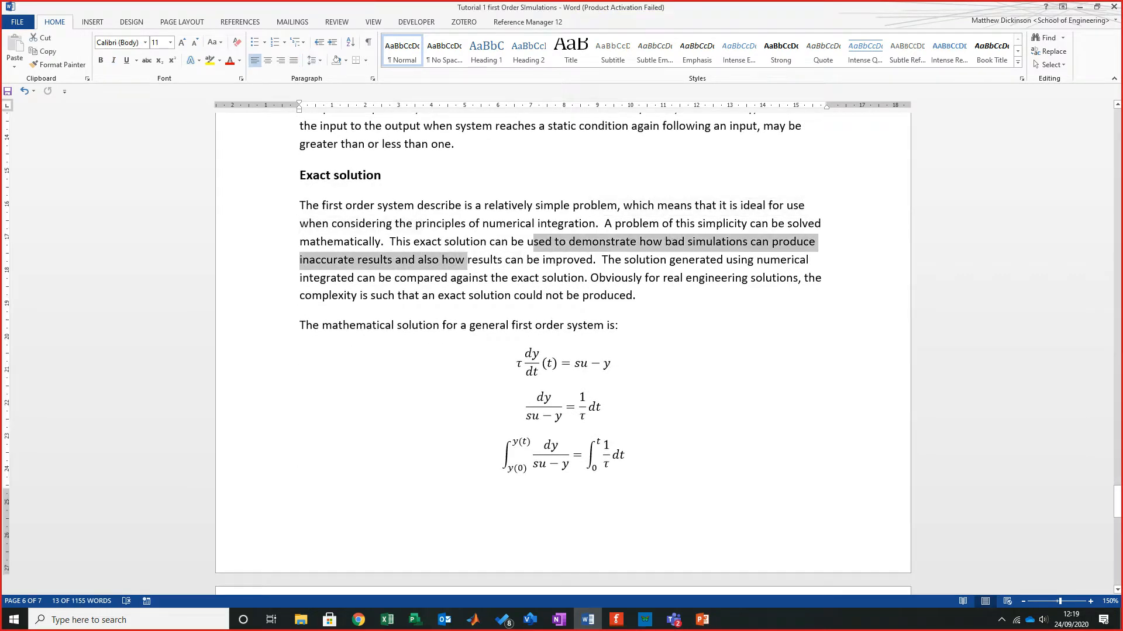
# Step: Examine the exact solution equation for the spring damper at the end of the tutorial and select it
pyautogui.scroll(-20, 562, 351)
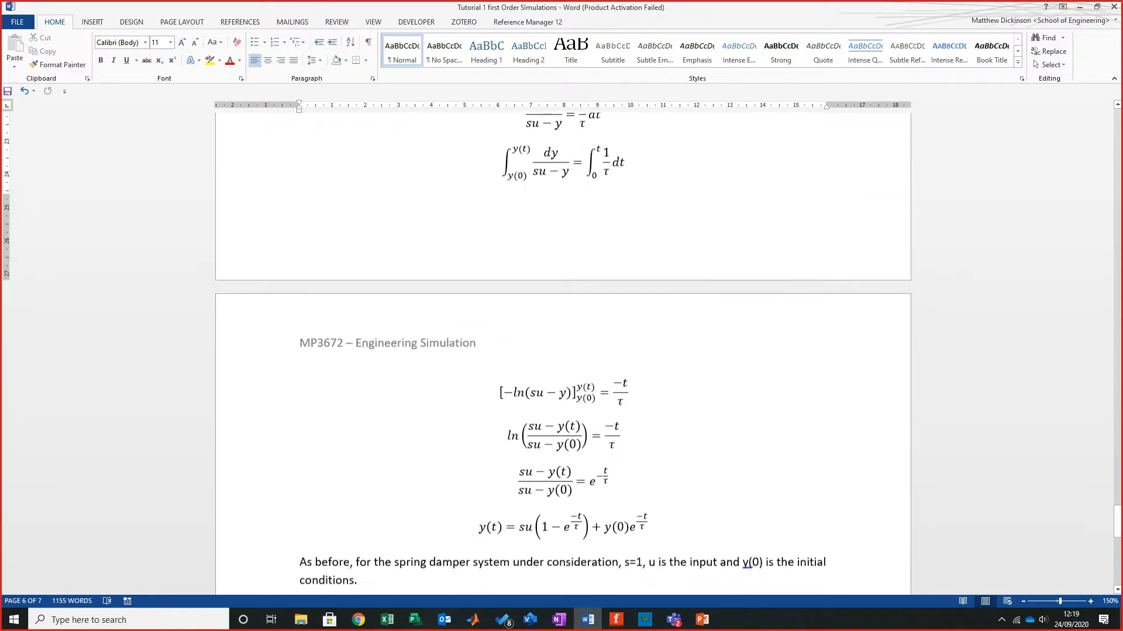
pyautogui.scroll(-2, 563, 353)
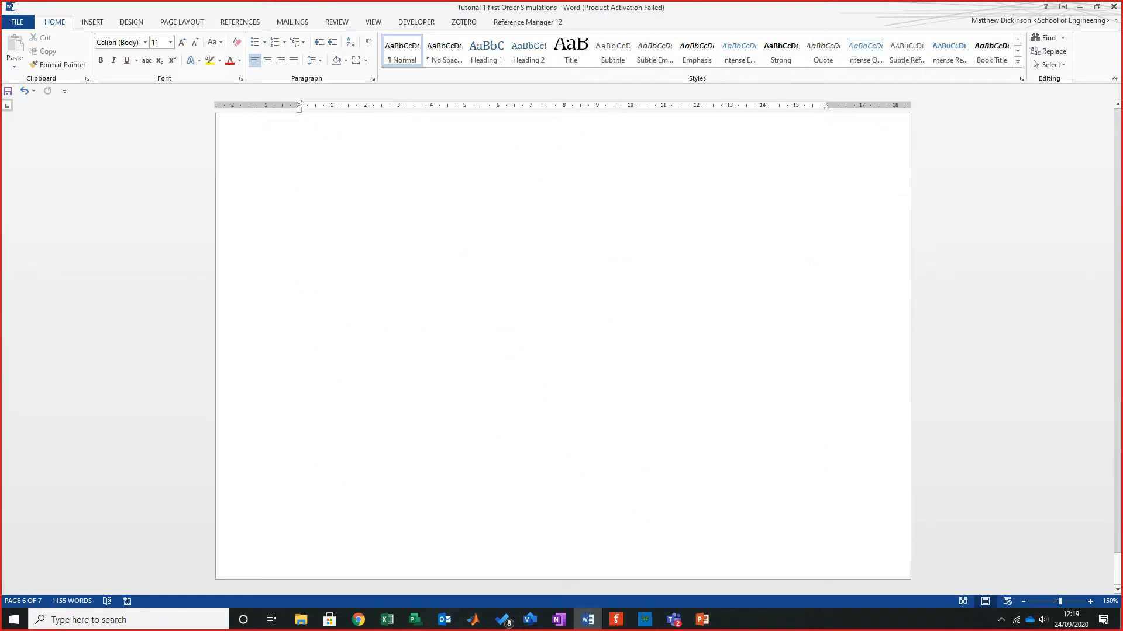
pyautogui.hotkey('ctrl', 'z')
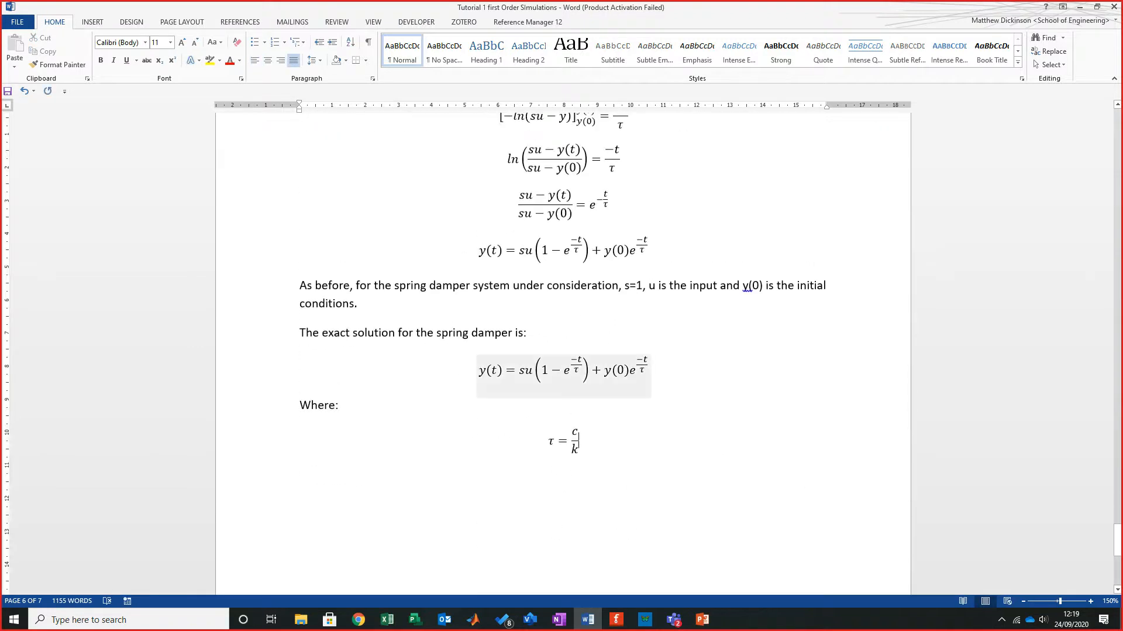
pyautogui.click(563, 375)
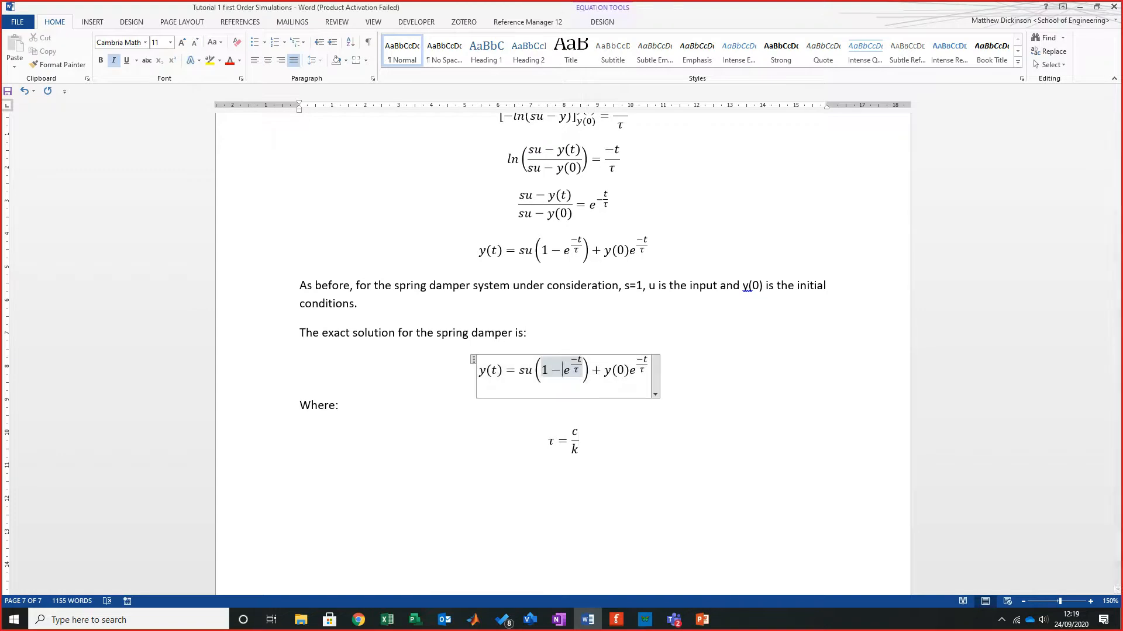
pyautogui.click(473, 360)
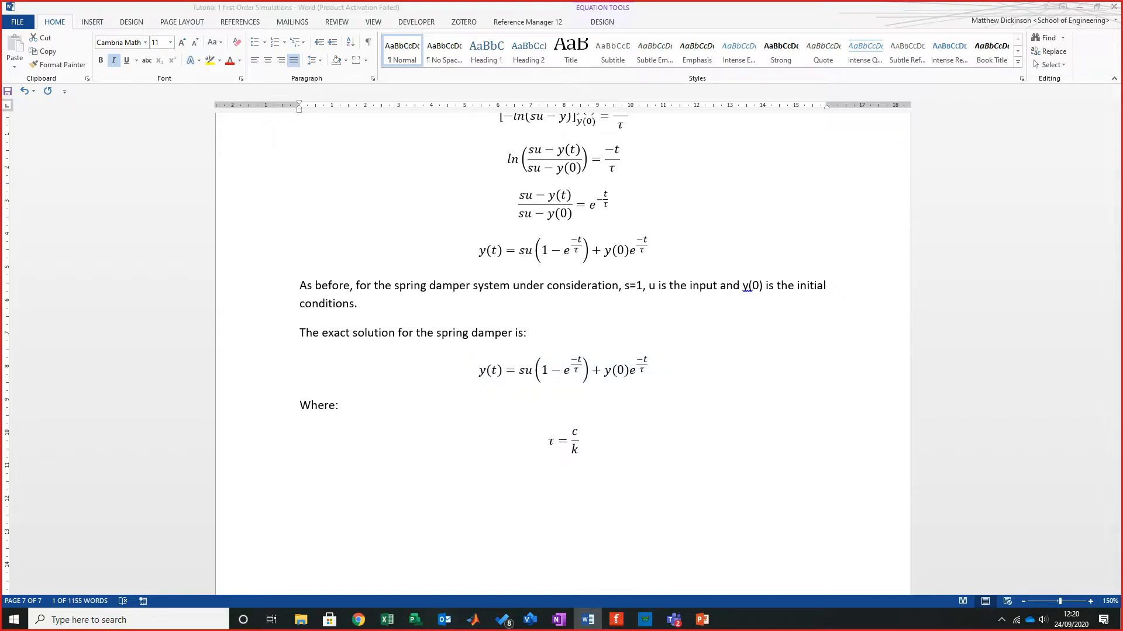
# Step: Switch to Excel, view the Simulated y Vs exact chart in the Assignment 1 workbook, and return to cell F12 of Book1
pyautogui.hotkey('alt', 'Tab')
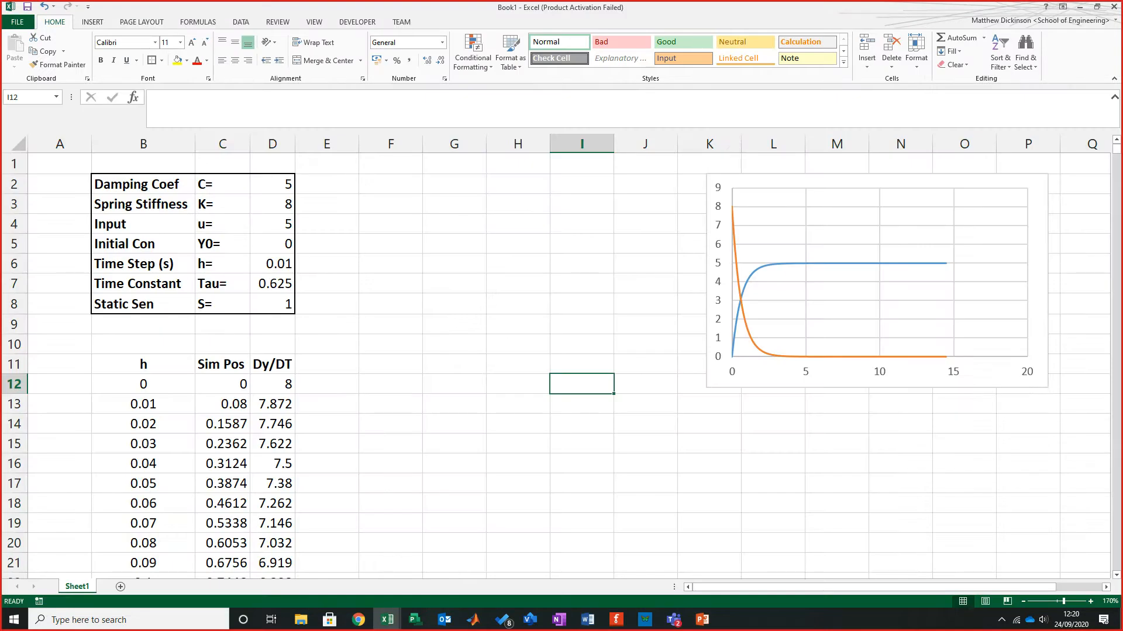
pyautogui.click(387, 620)
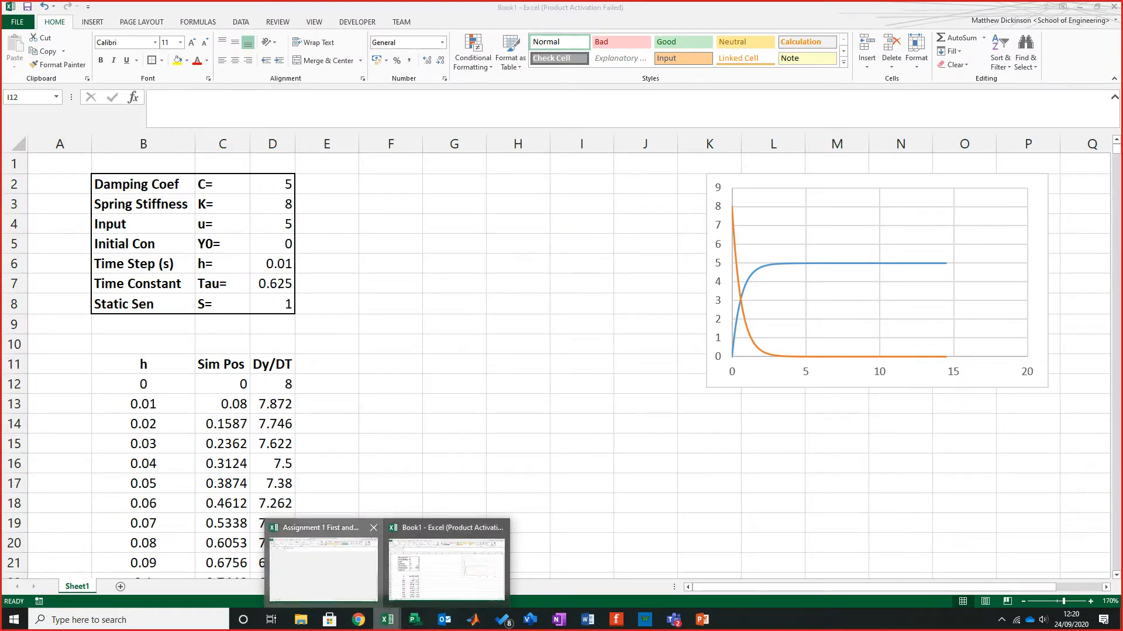
pyautogui.click(323, 569)
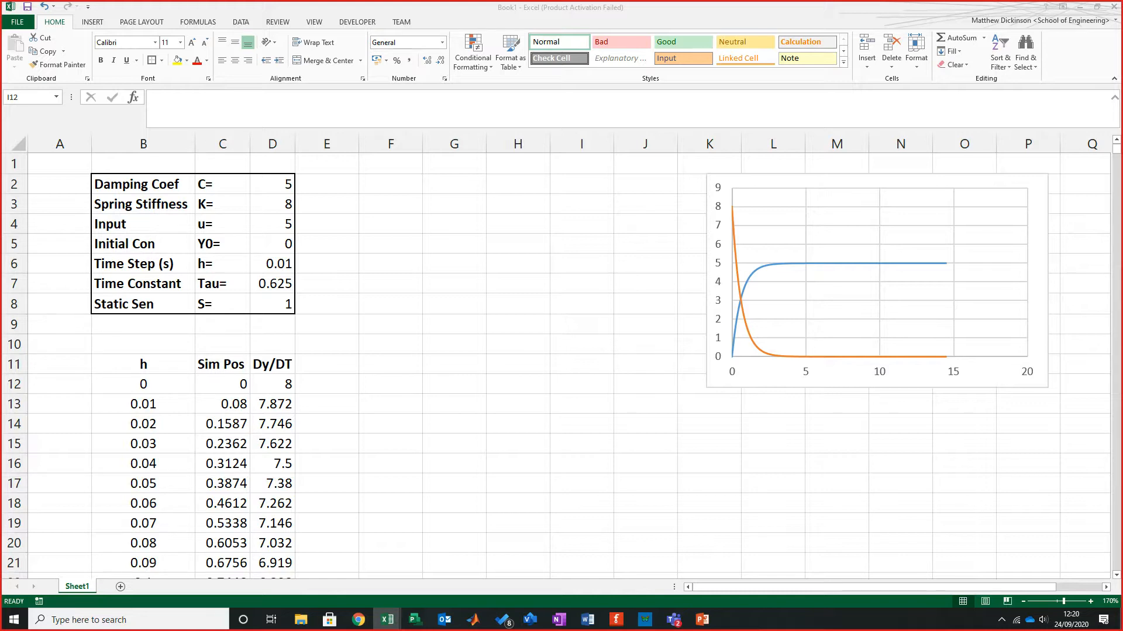
pyautogui.moveTo(1, 40); pyautogui.dragTo(519, 2)
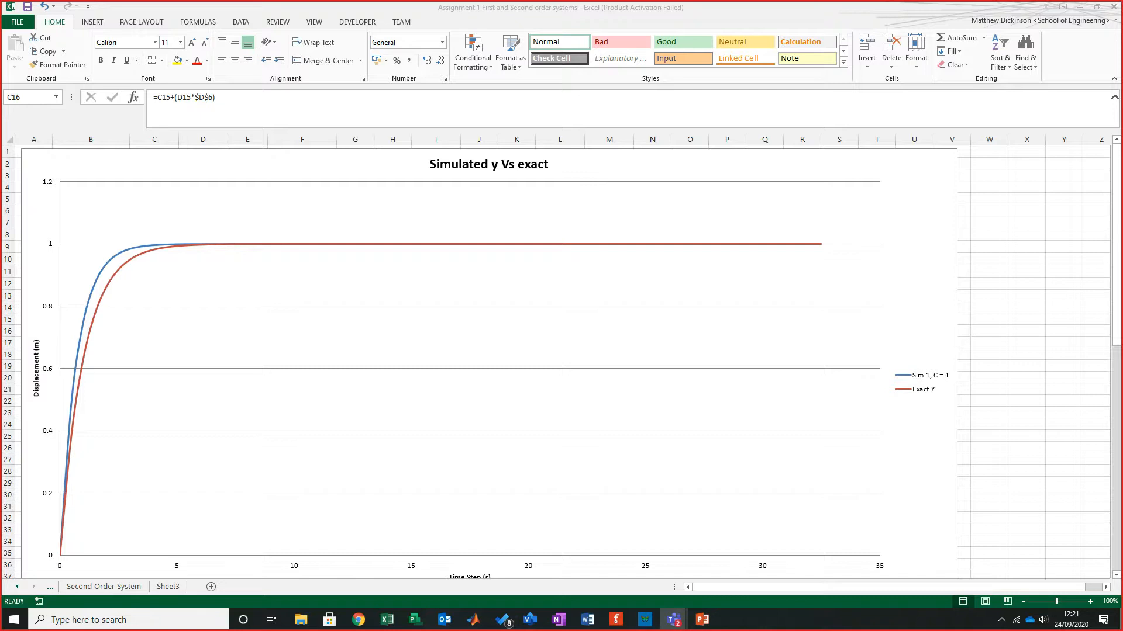
pyautogui.moveTo(561, 7); pyautogui.dragTo(1, 246)
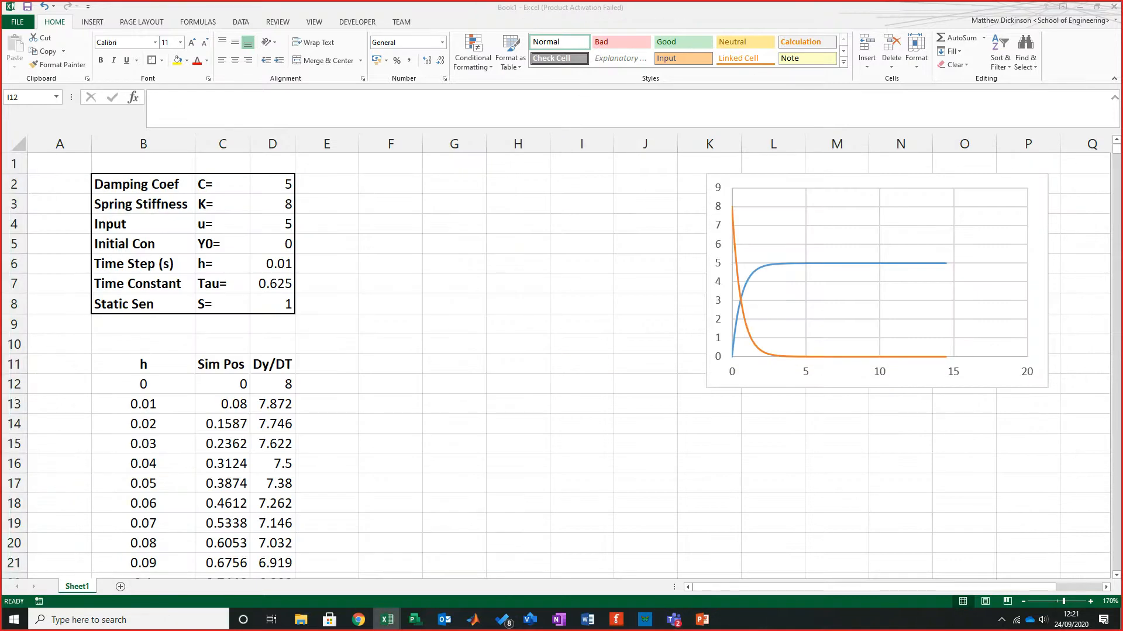
pyautogui.click(391, 384)
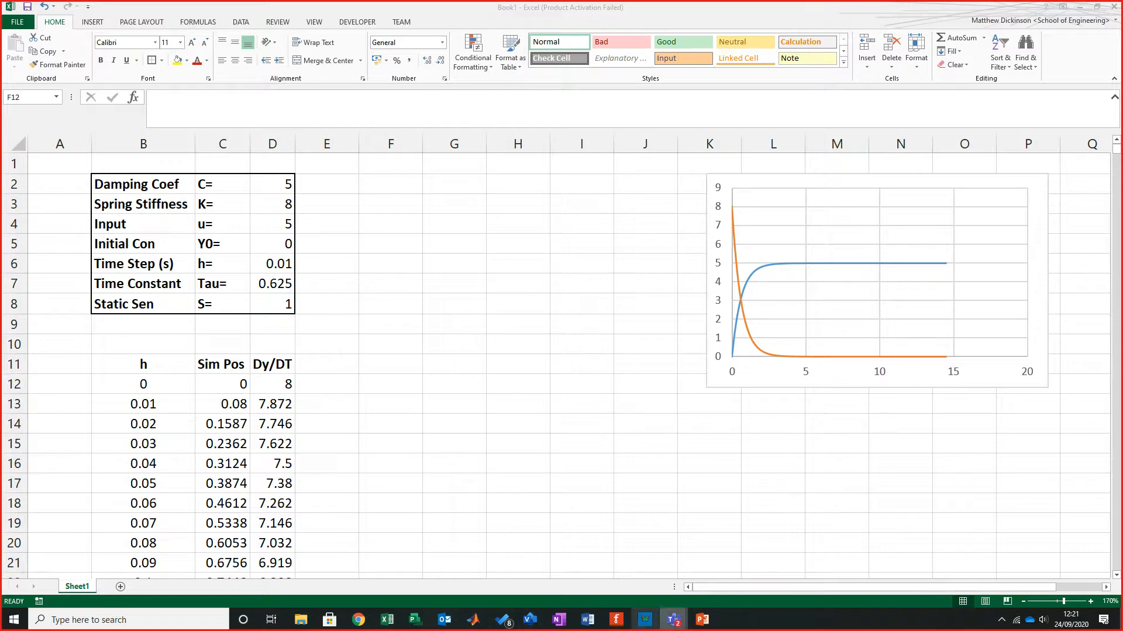
# Step: Switch back to the Word tutorial to consult the spring damper's exact solution equation
pyautogui.click(587, 620)
pyautogui.click(591, 408)
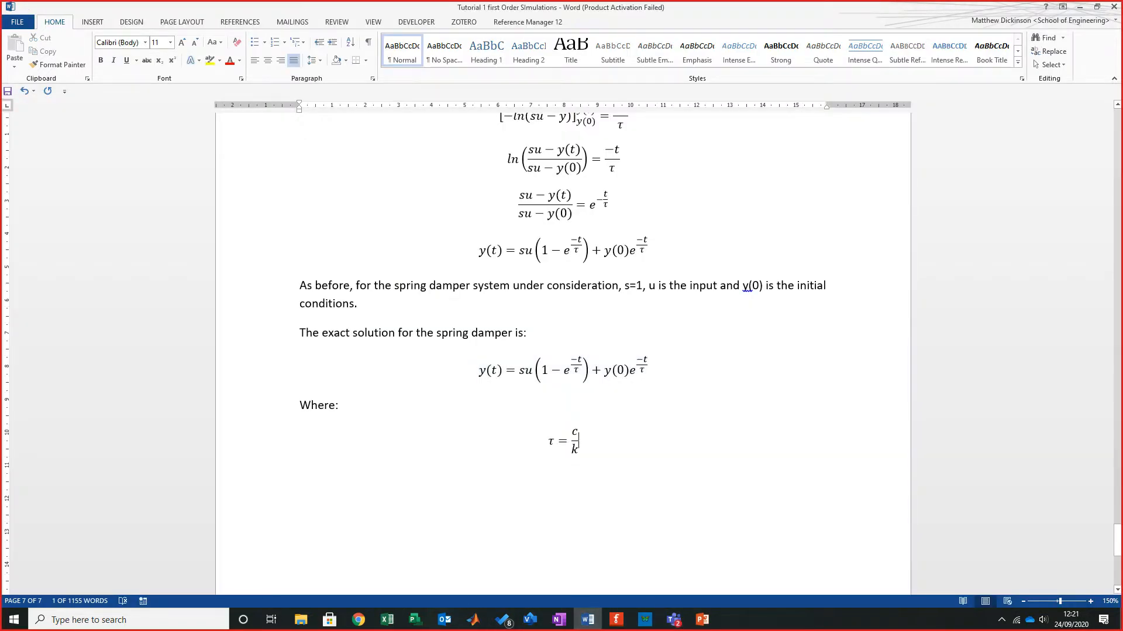
# Step: Examine the terms of the spring damper's exact solution equation and the definition of its time constant, with the tutorial page enlarged
pyautogui.click(495, 370)
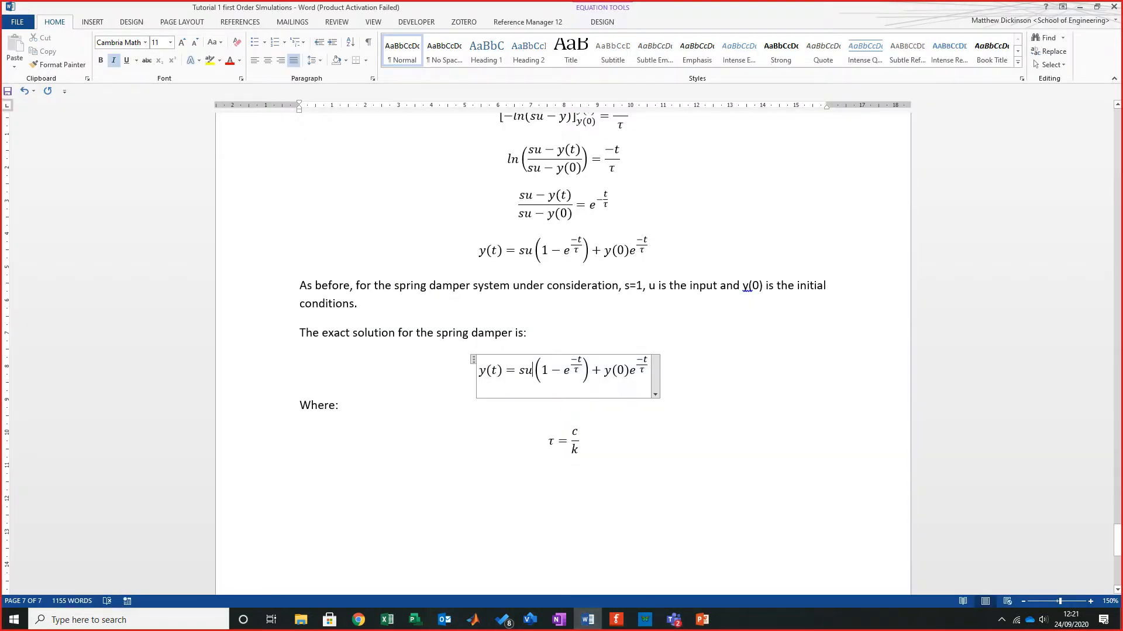
pyautogui.click(579, 441)
pyautogui.click(557, 371)
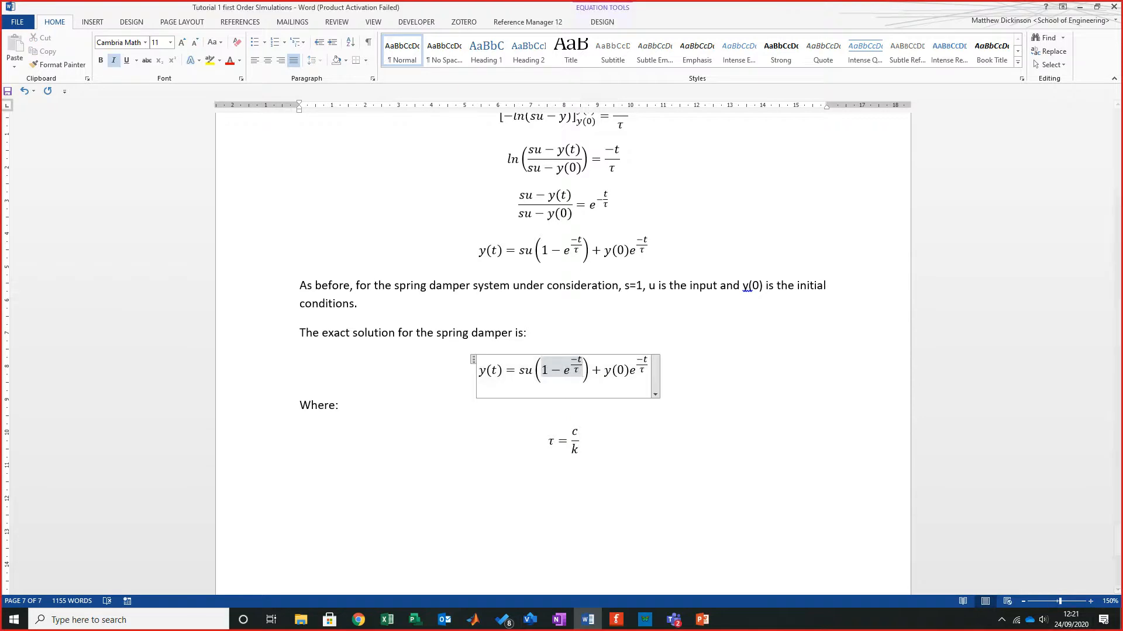
pyautogui.scroll(1, 557, 371)
pyautogui.scroll(13, 557, 371)
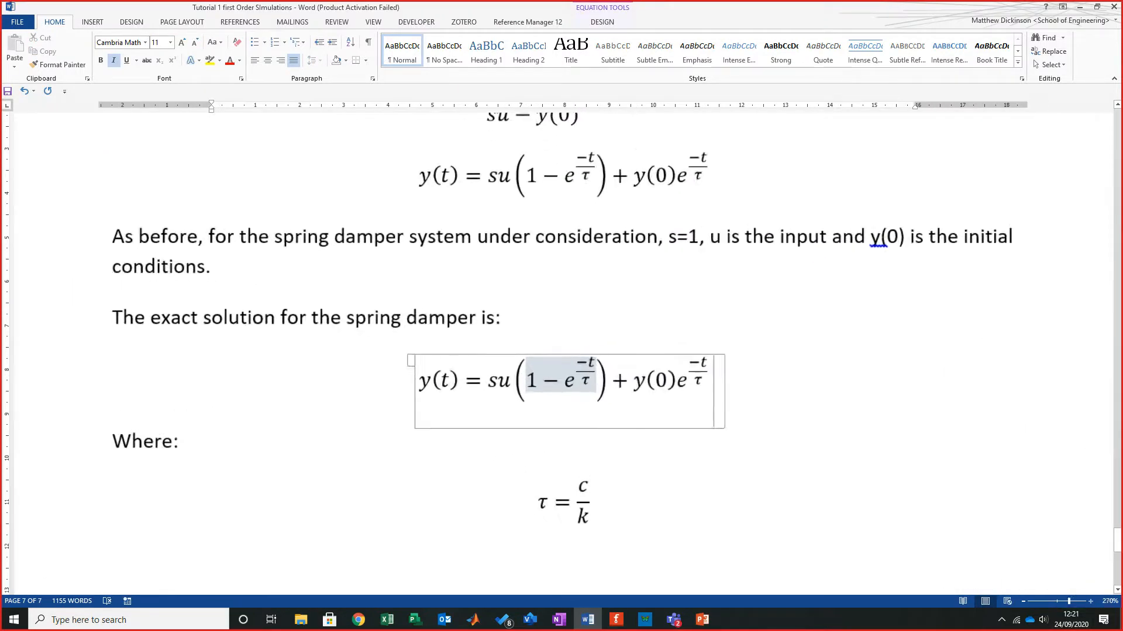
pyautogui.click(594, 521)
pyautogui.scroll(-1, 595, 520)
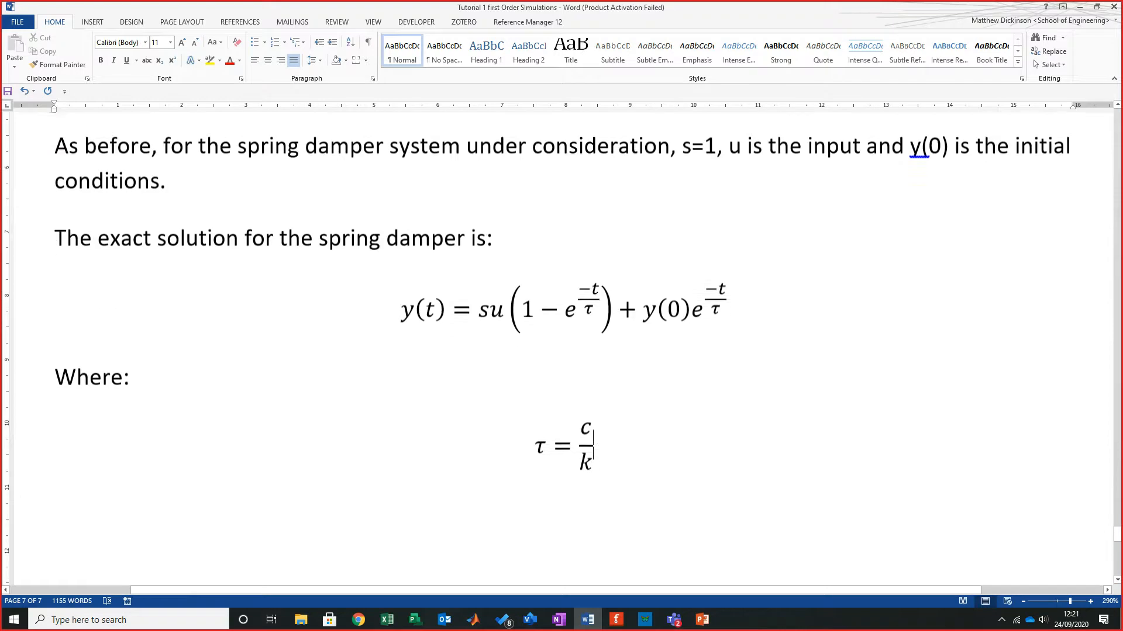
pyautogui.click(600, 294)
pyautogui.click(130, 371)
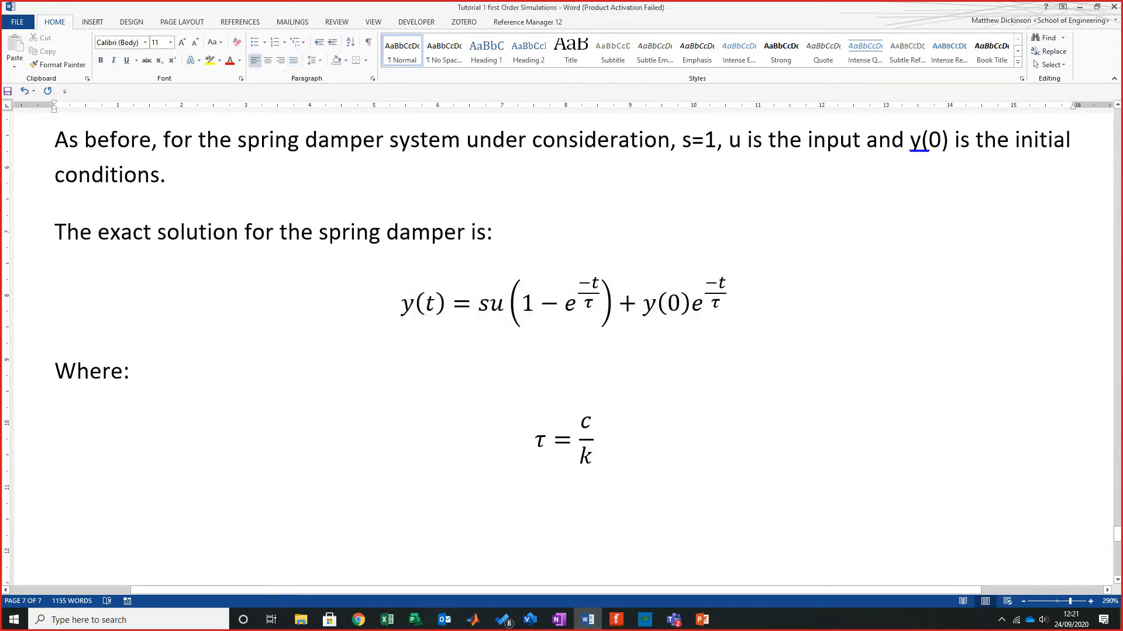
pyautogui.click(450, 303)
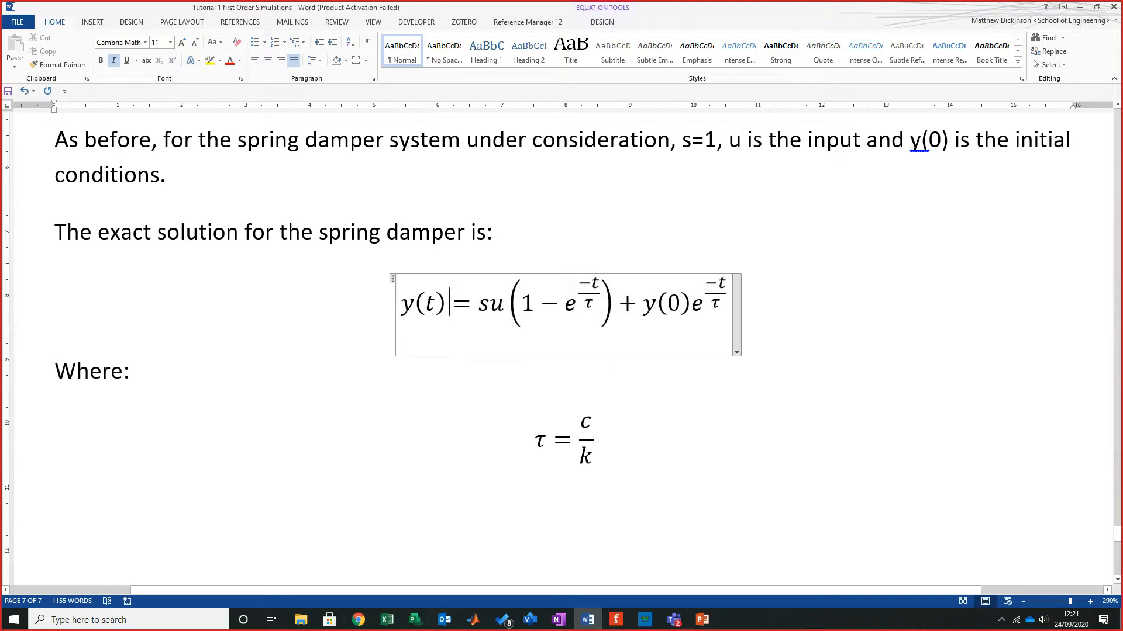
pyautogui.moveTo(727, 303); pyautogui.dragTo(398, 303)
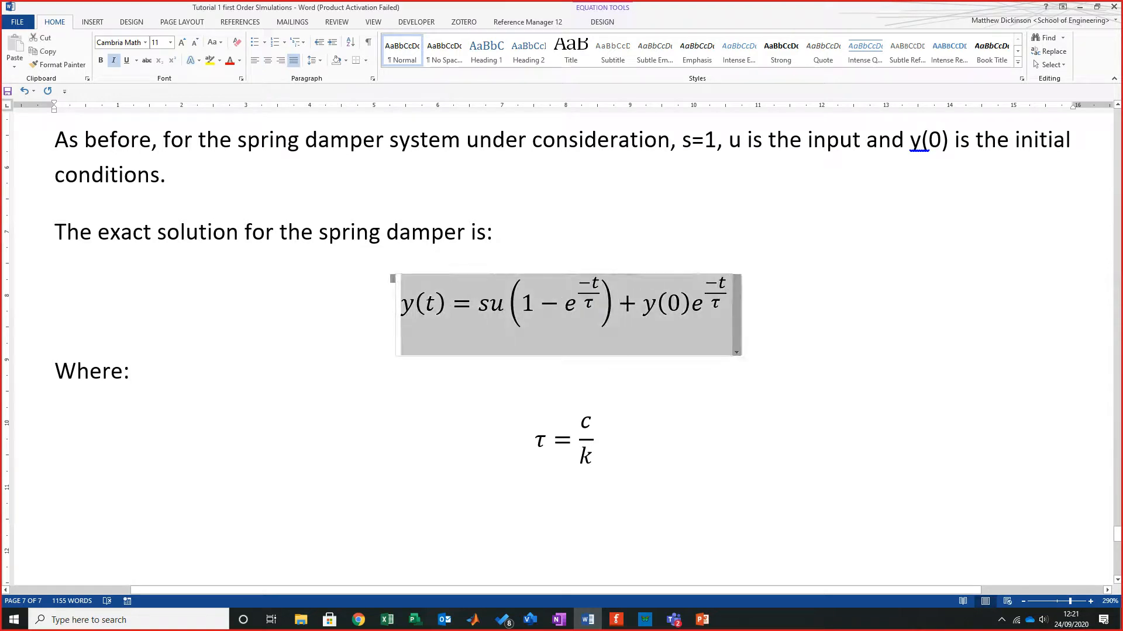
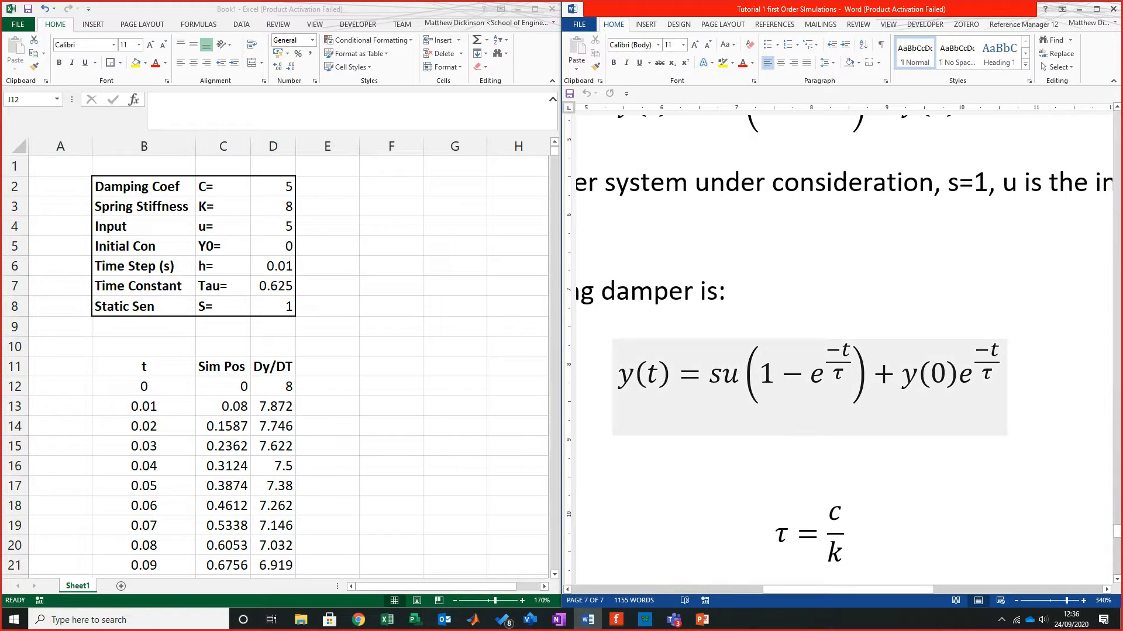
pyautogui.click(901, 374)
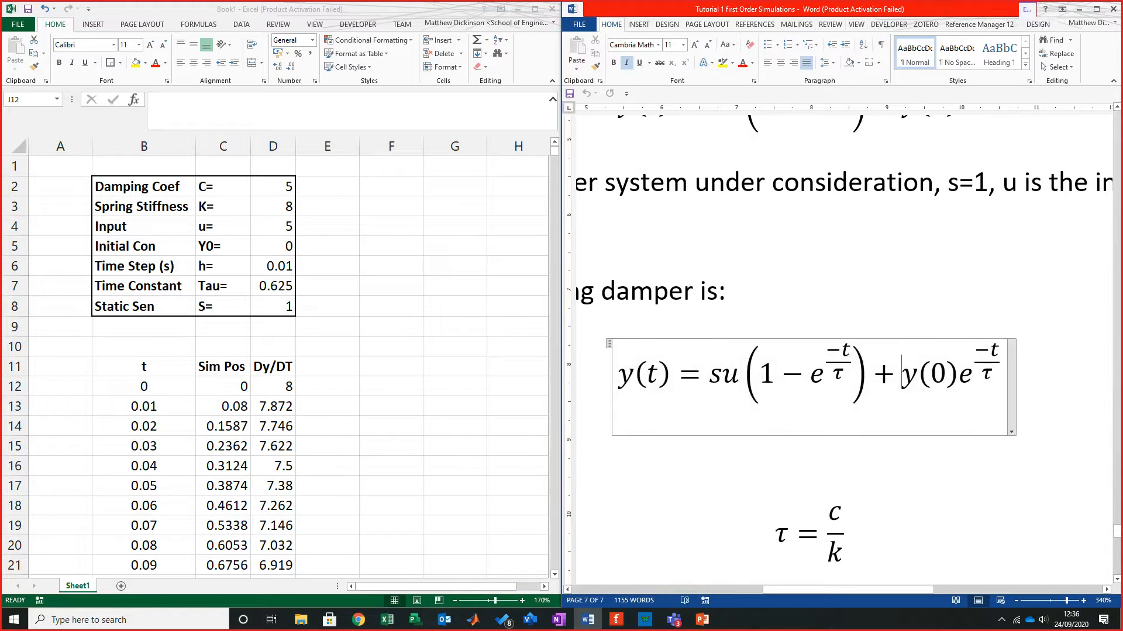
pyautogui.moveTo(618, 376); pyautogui.dragTo(1011, 375)
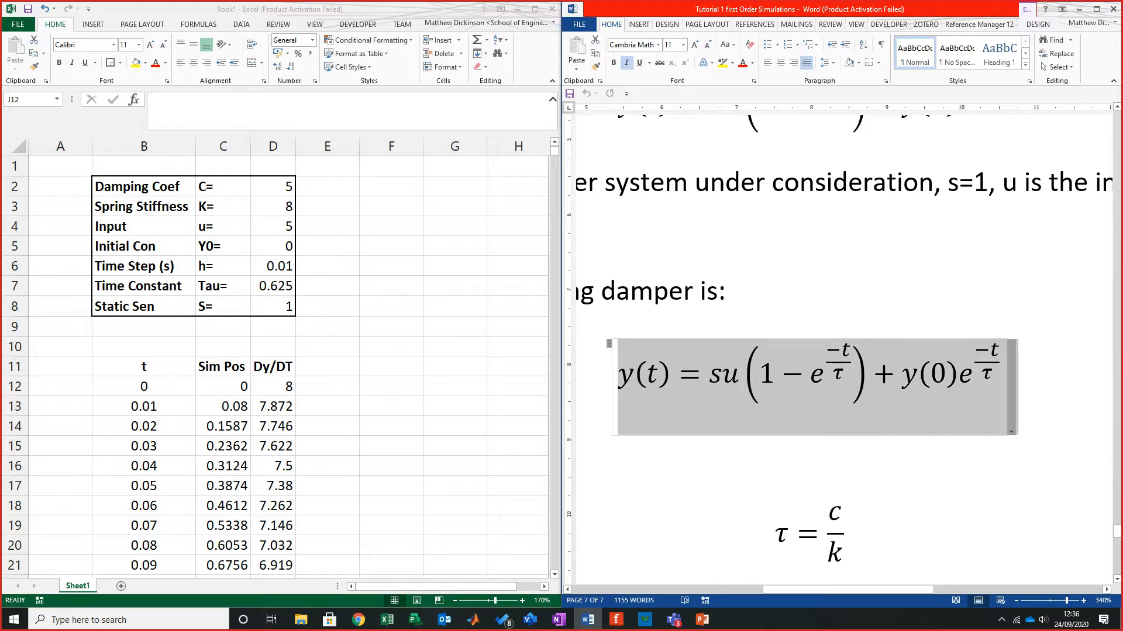
pyautogui.click(824, 374)
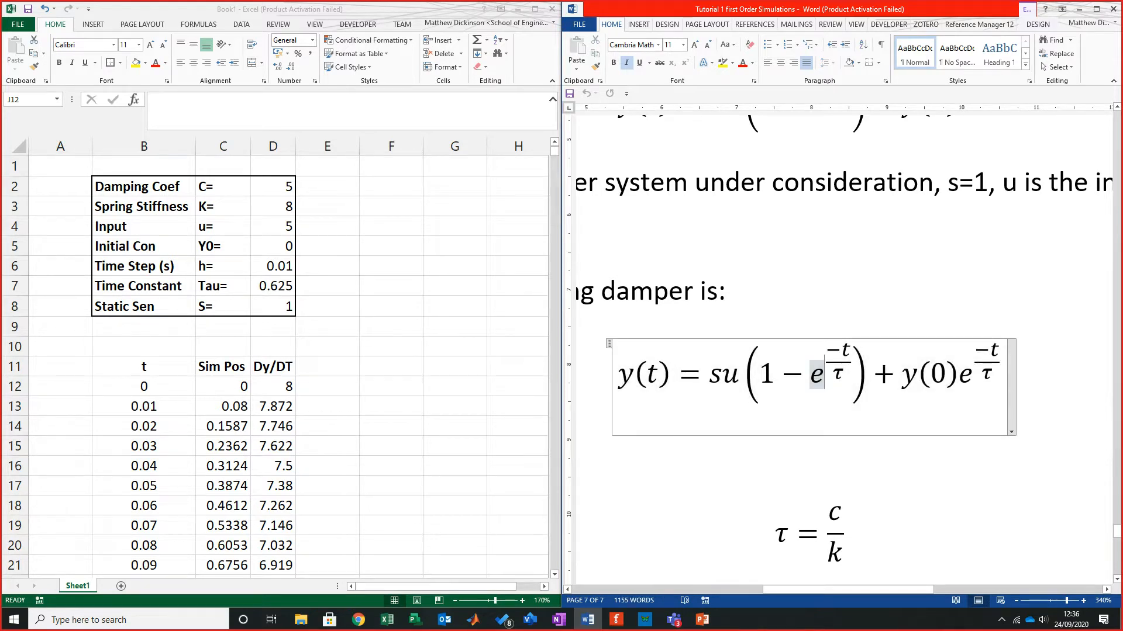
pyautogui.click(722, 375)
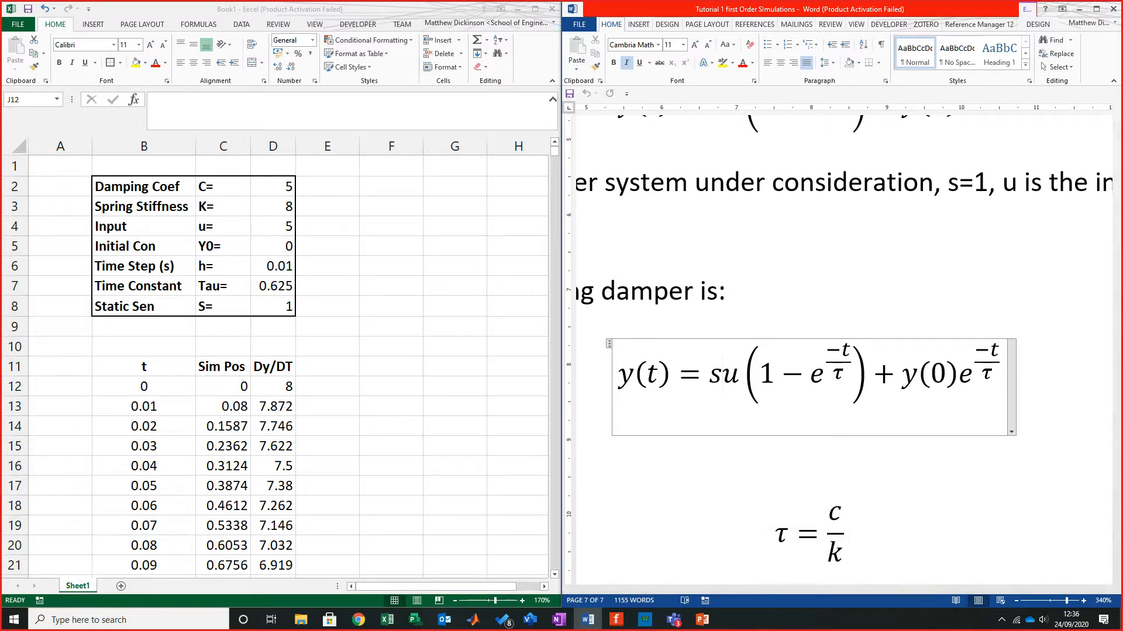
# Step: Switch to Excel and add the bold column heading "Exact" in cell E11 beside Dy/DT
pyautogui.hotkey('alt', 'Tab')
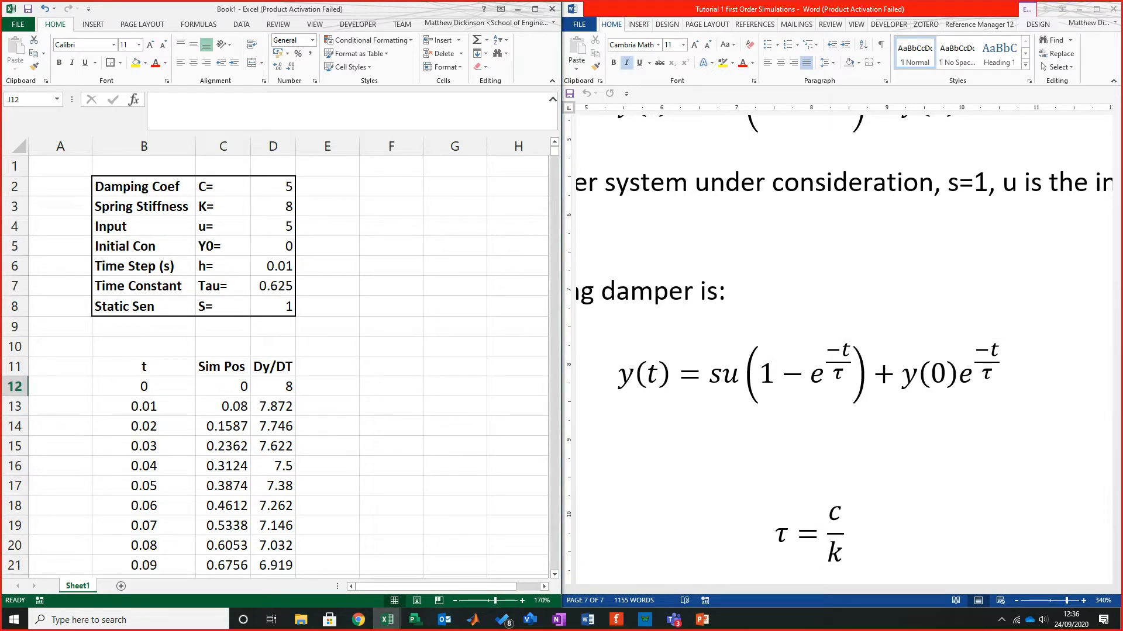
pyautogui.click(328, 366)
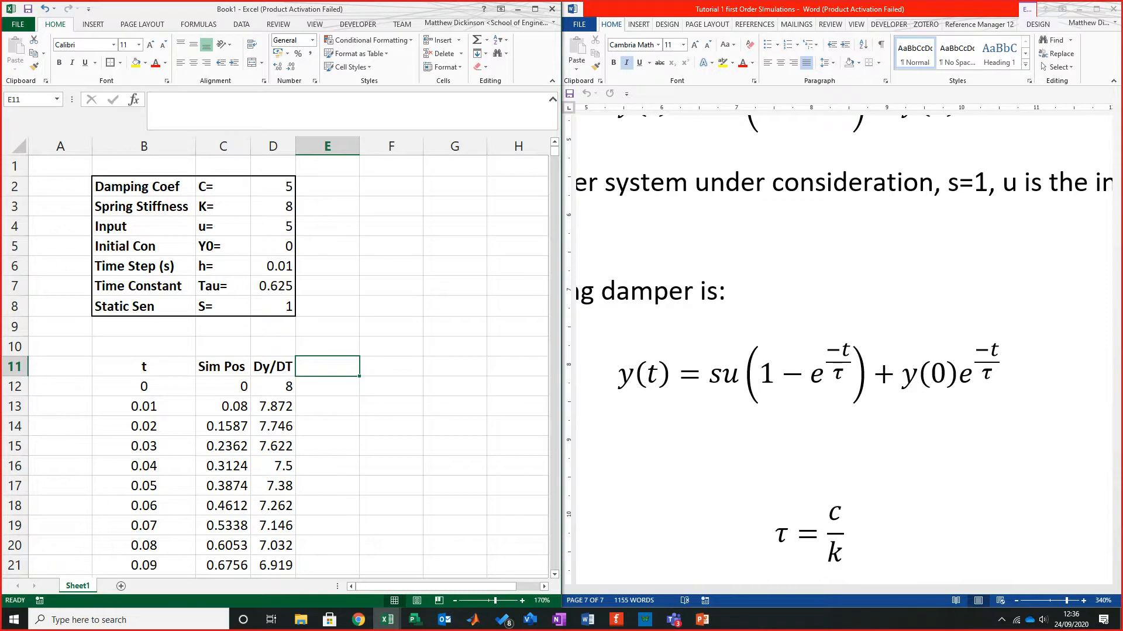
pyautogui.write('Exact')
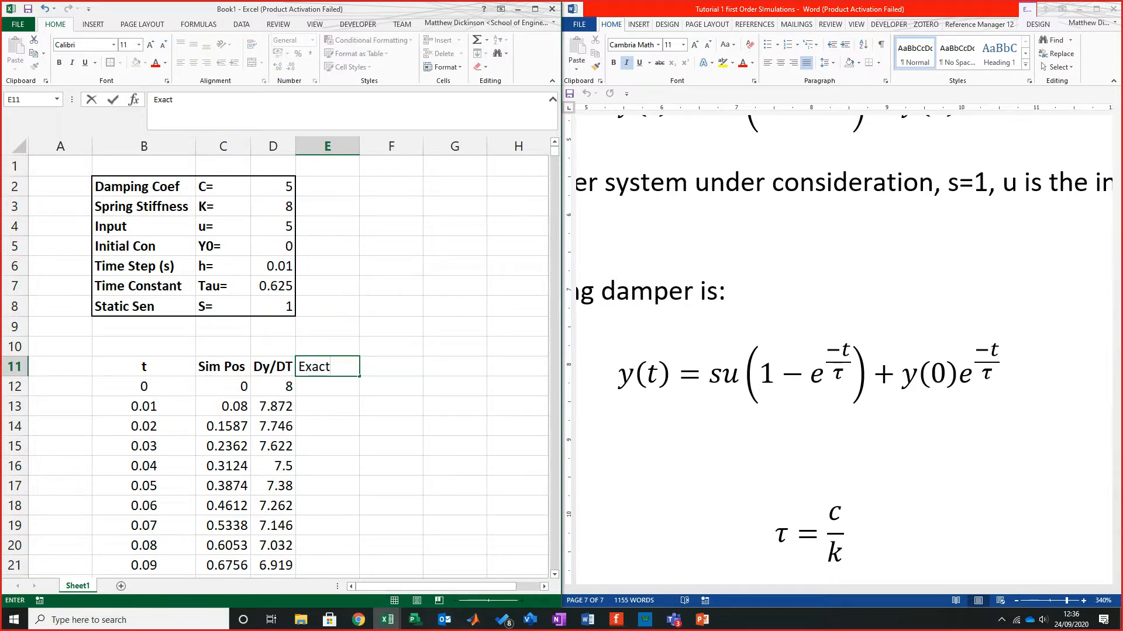
pyautogui.click(455, 386)
pyautogui.click(327, 367)
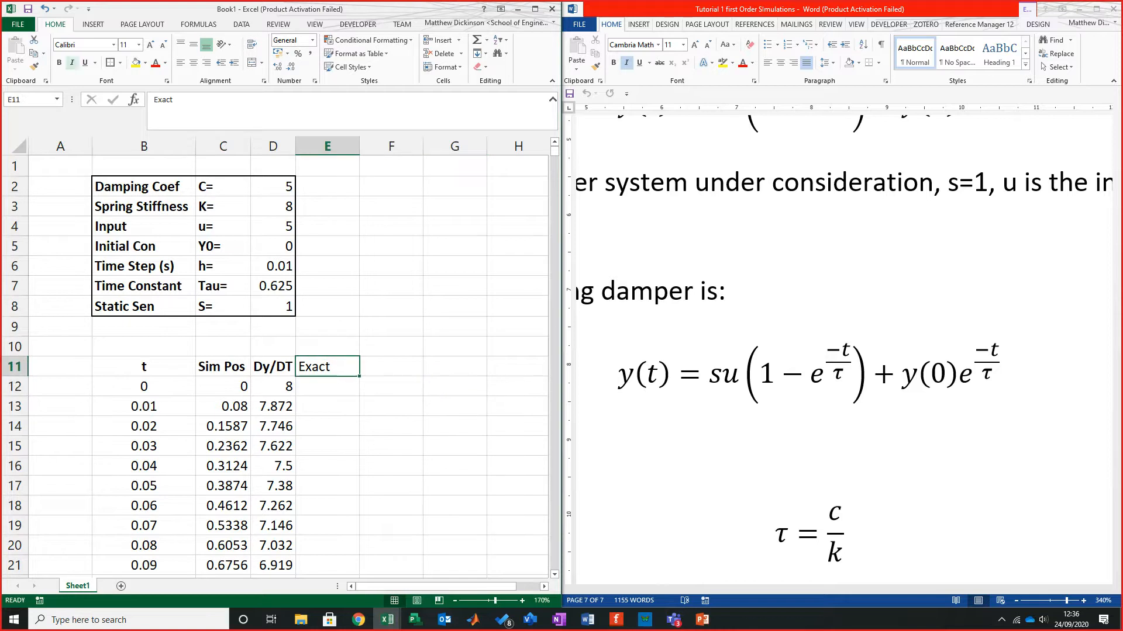
pyautogui.click(59, 63)
pyautogui.click(454, 426)
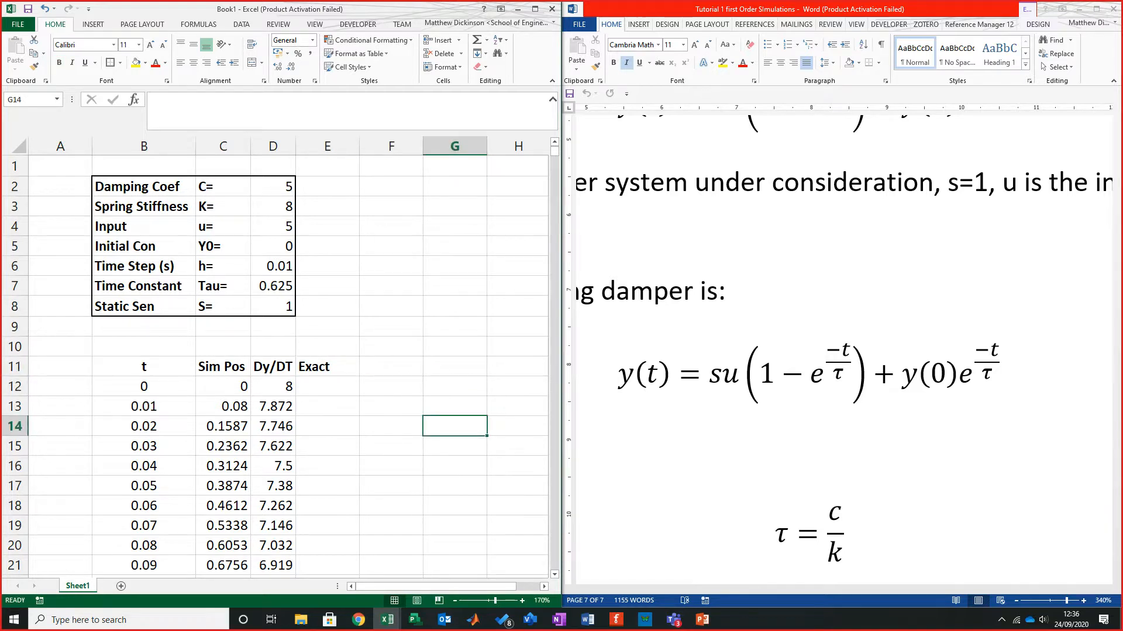
# Step: Begin the exact solution formula in E12 with static sensitivity times input, using absolute references: =$D$8*$D$4
pyautogui.click(327, 387)
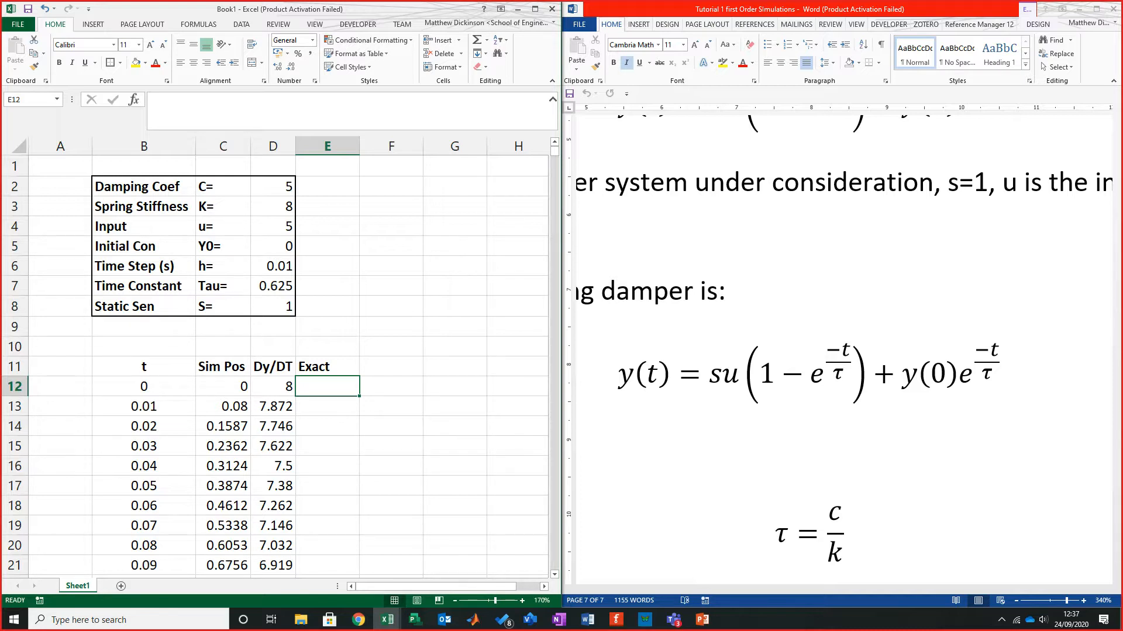
pyautogui.write('=')
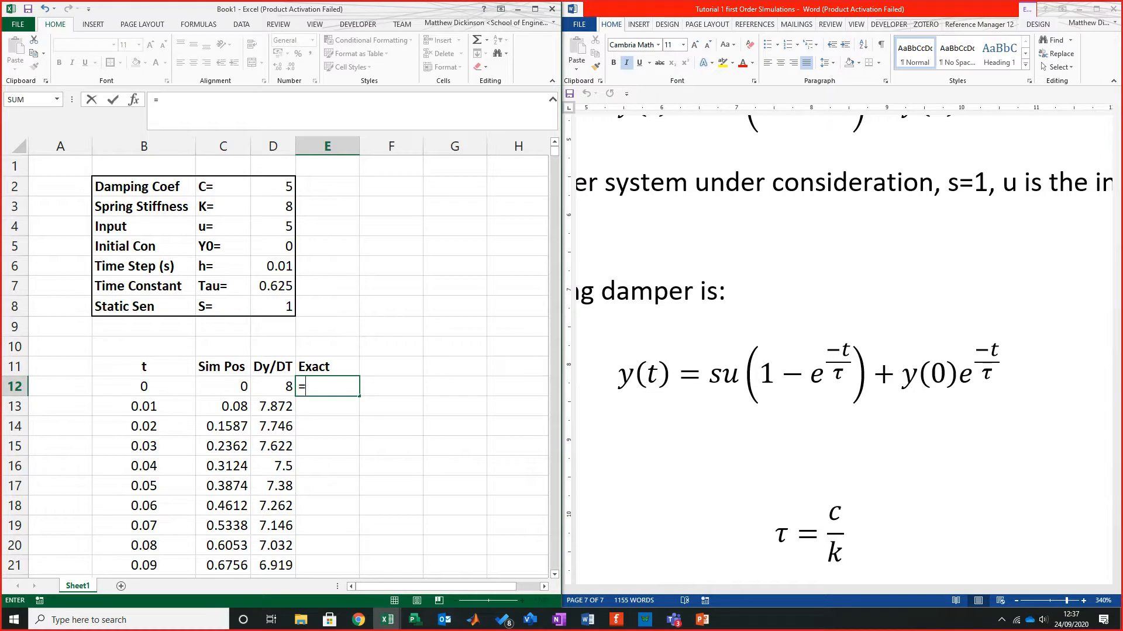
pyautogui.click(273, 306)
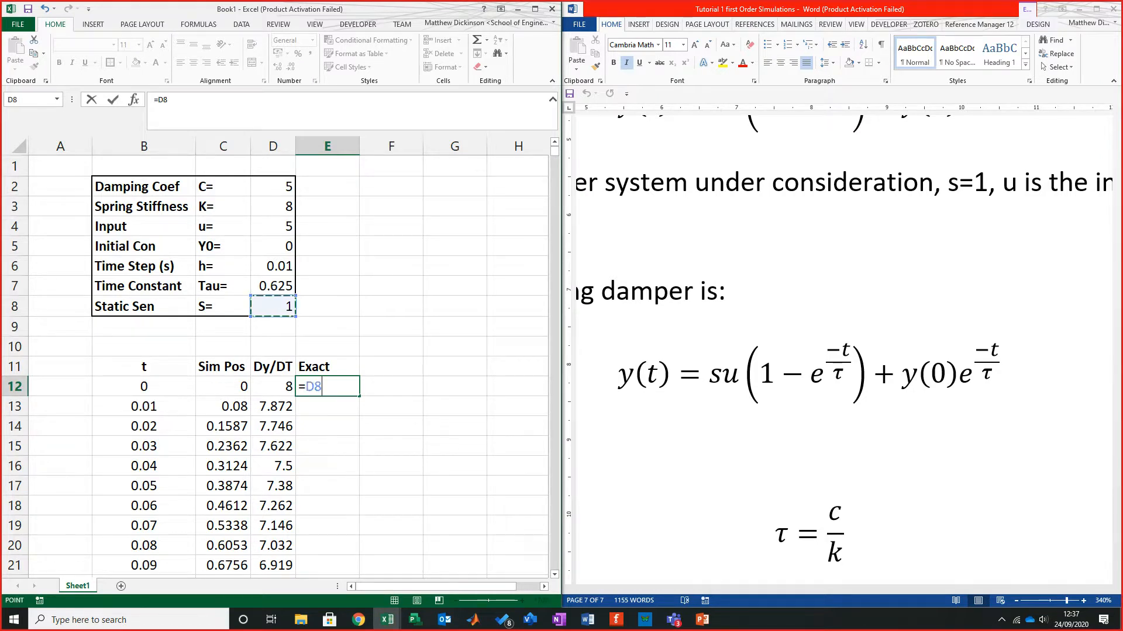
pyautogui.press('F4')
pyautogui.write('*')
pyautogui.click(273, 226)
pyautogui.press('F4')
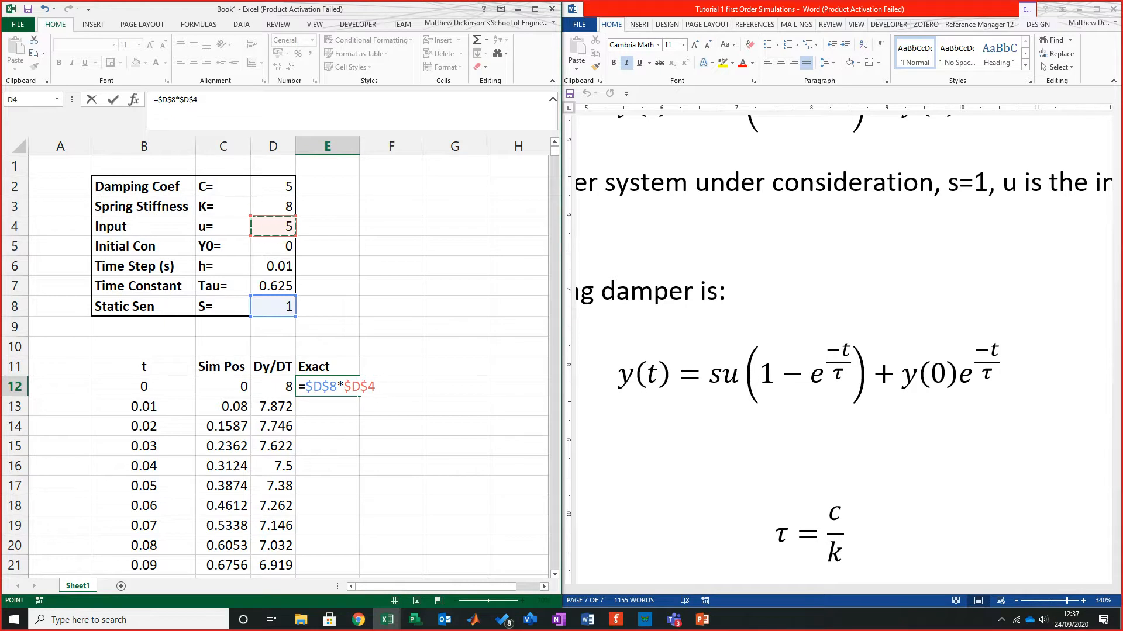
# Step: Multiply the E12 formula by the exponential rise term *(1-EXP(-B12/$D$7)), keeping the time constant reference absolute
pyautogui.write('*')
pyautogui.write('(1-EXP')
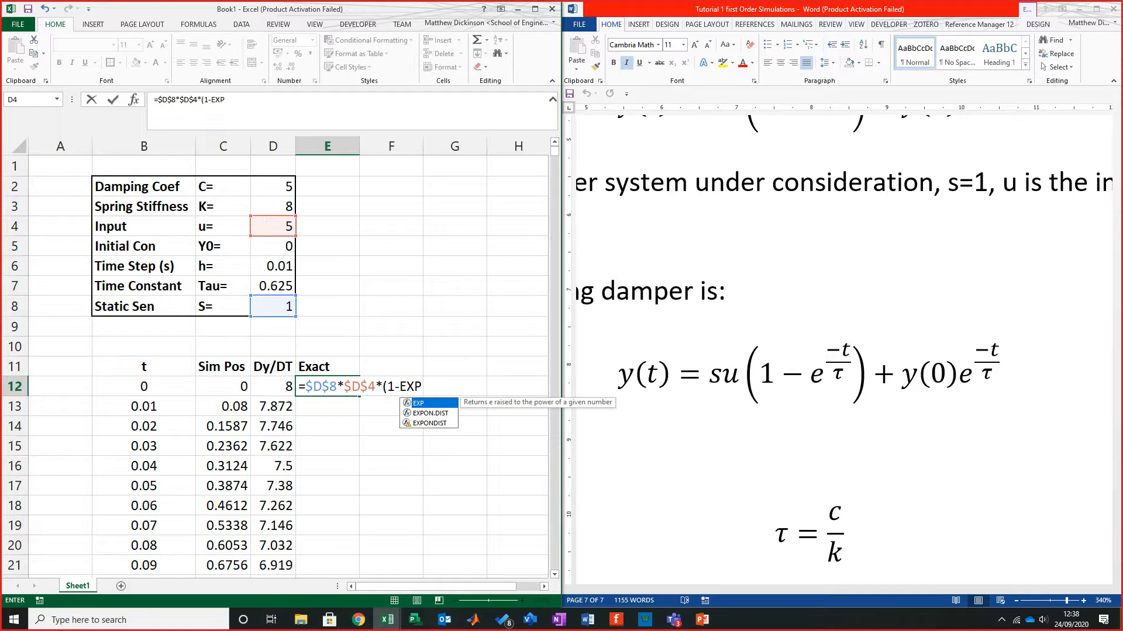
pyautogui.write('(')
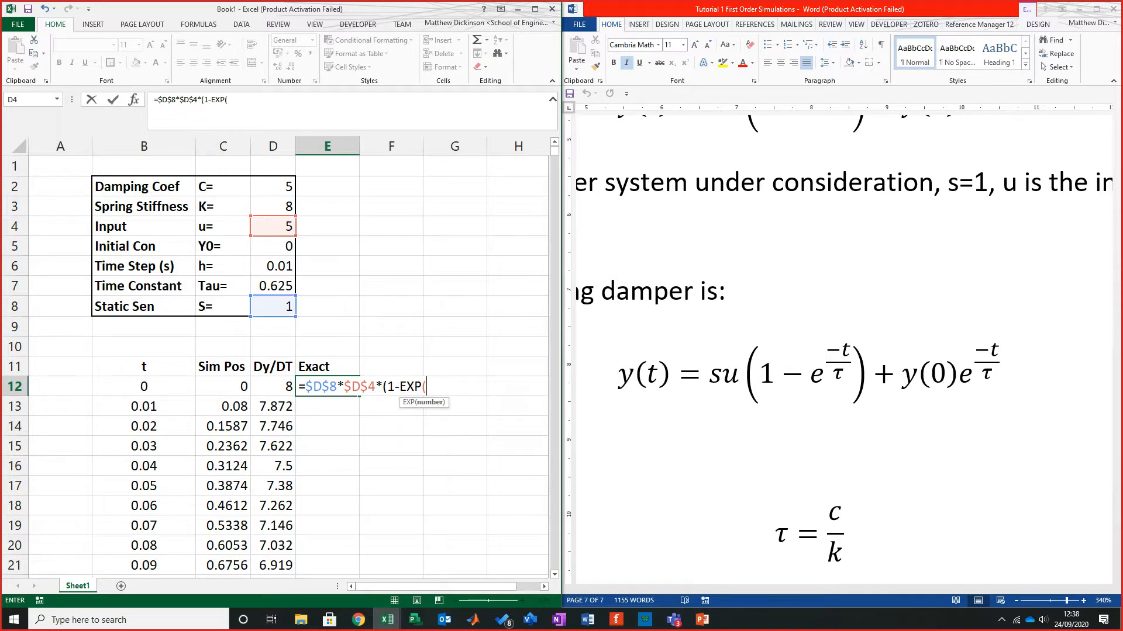
pyautogui.write('-')
pyautogui.click(144, 386)
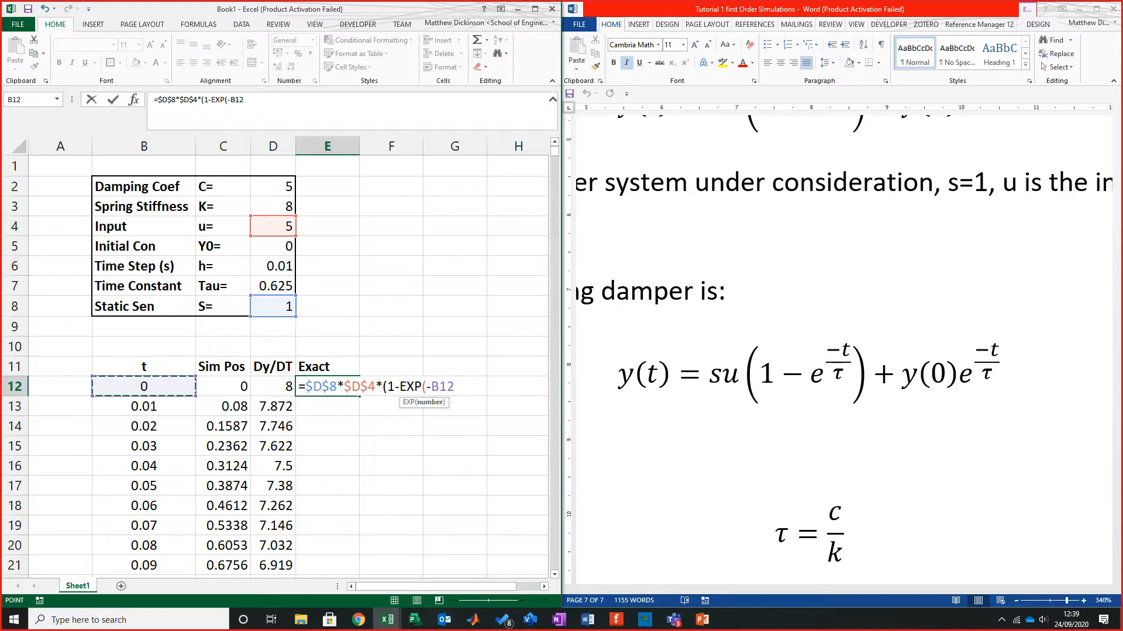
pyautogui.write('/')
pyautogui.click(273, 286)
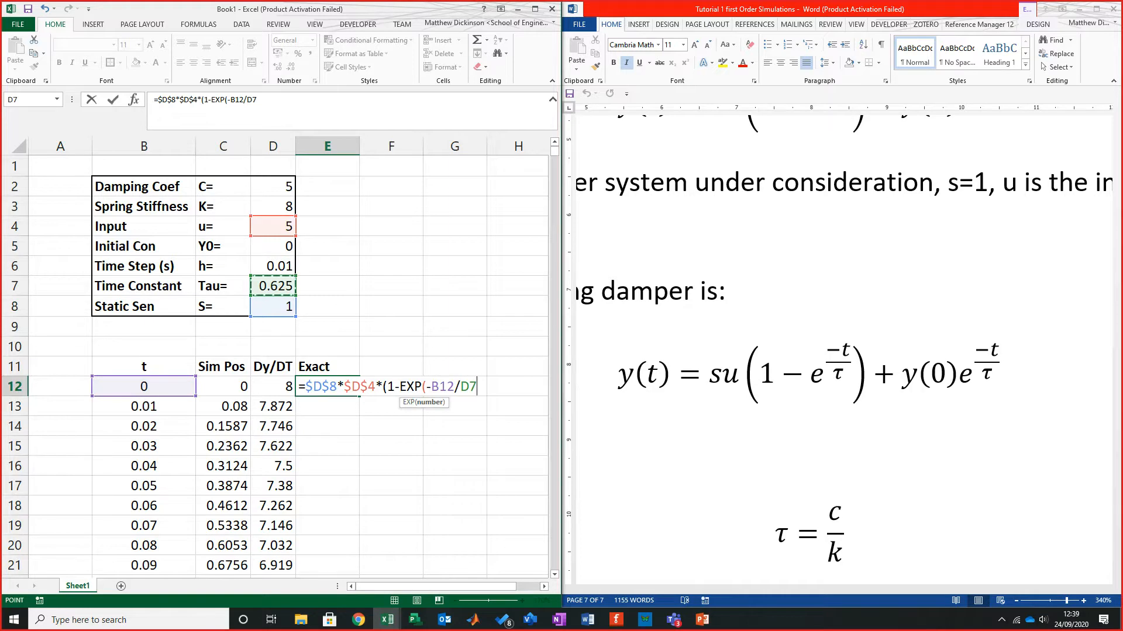
pyautogui.press('F4')
pyautogui.write(')')
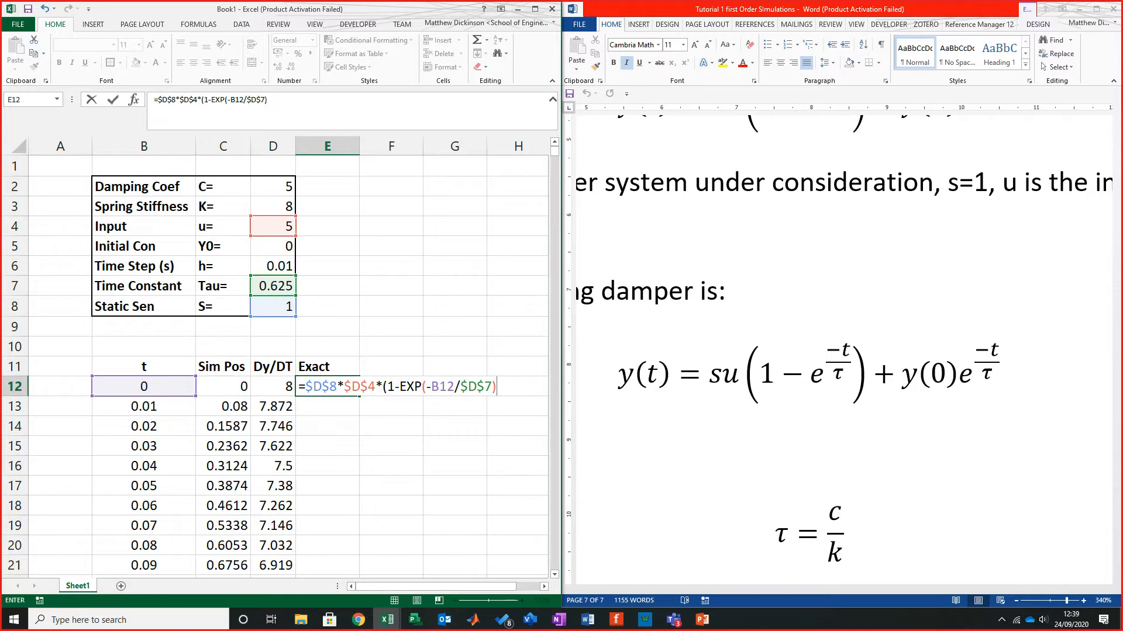
pyautogui.write(')')
# Step: Complete the E12 formula by adding the initial condition term +$D$5*EXP(-B12/$D$7), and commit it
pyautogui.write('+')
pyautogui.click(273, 247)
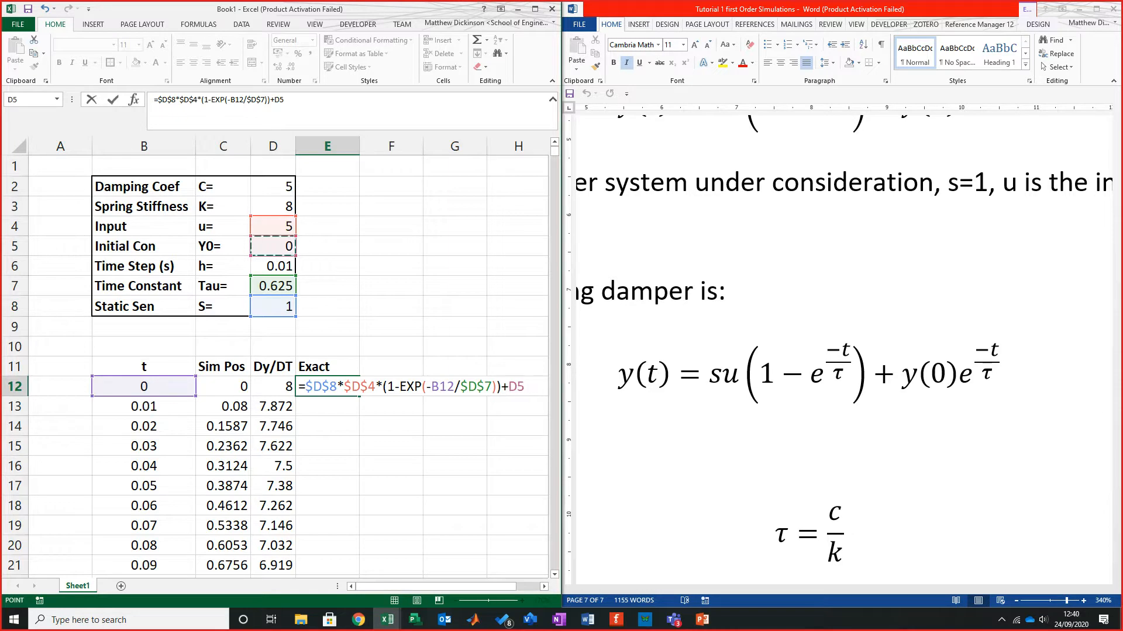
pyautogui.press('F4')
pyautogui.moveTo(467, 586); pyautogui.dragTo(491, 587)
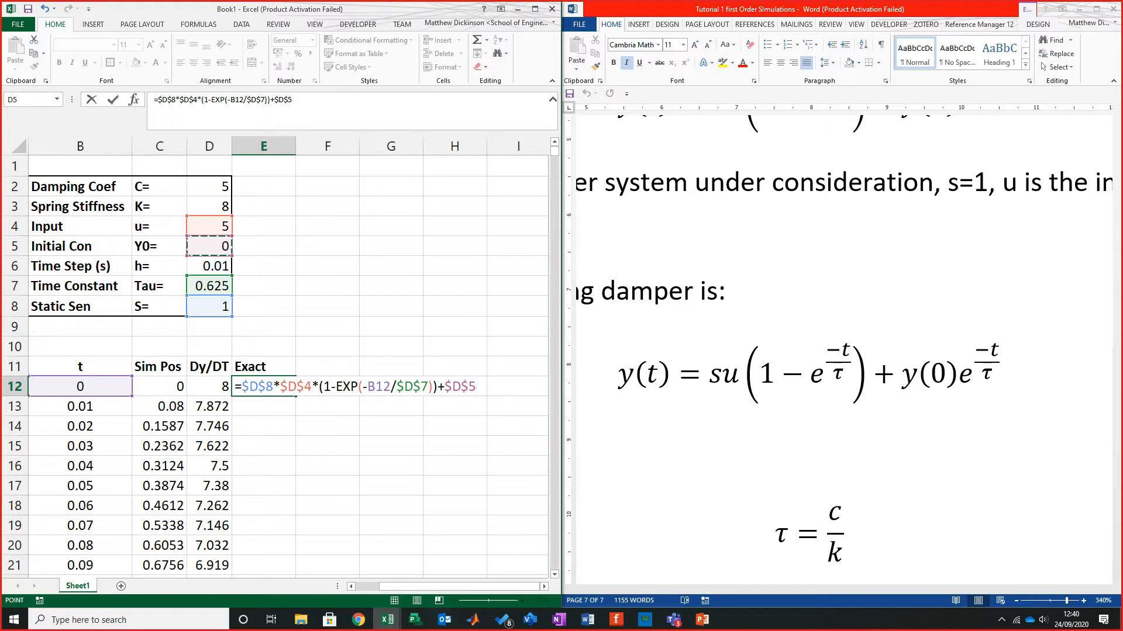
pyautogui.write('*EXP')
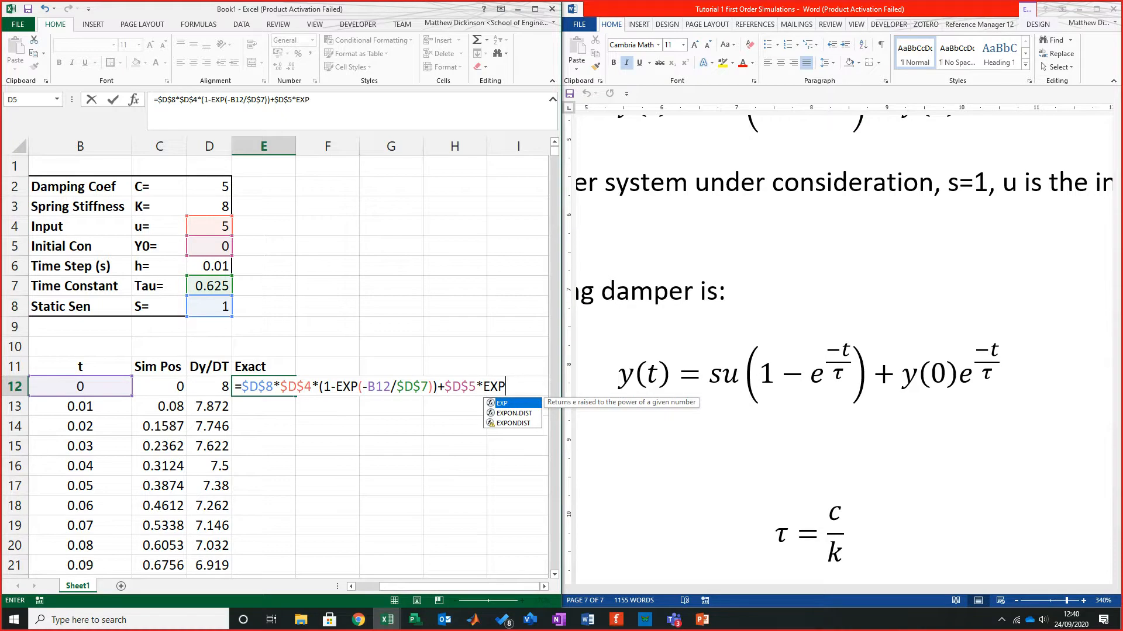
pyautogui.write('(')
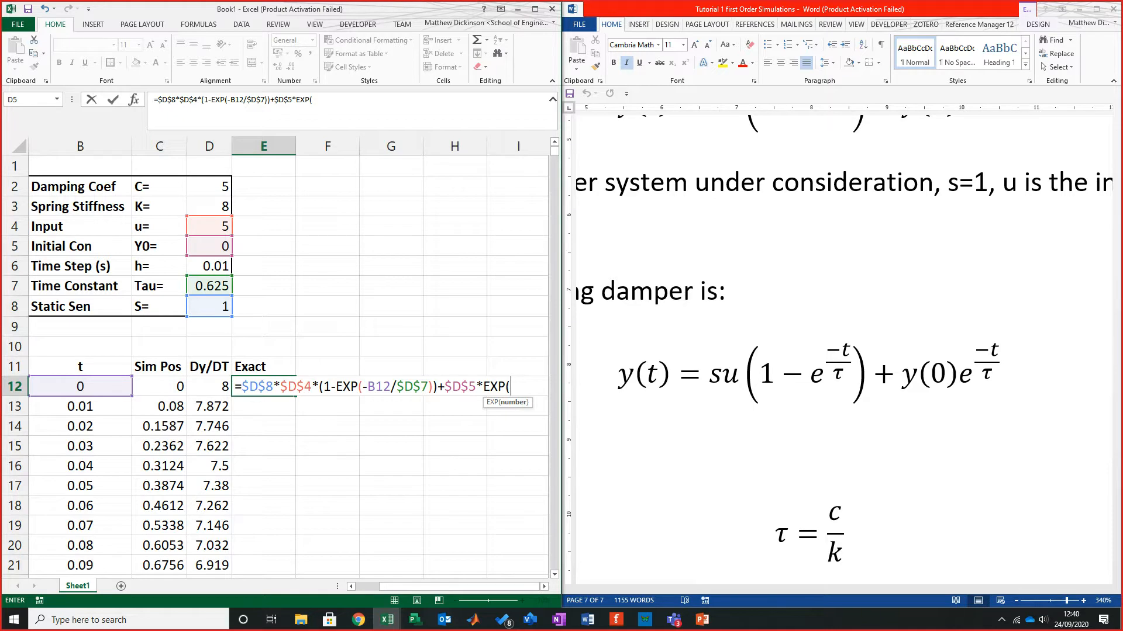
pyautogui.click(80, 386)
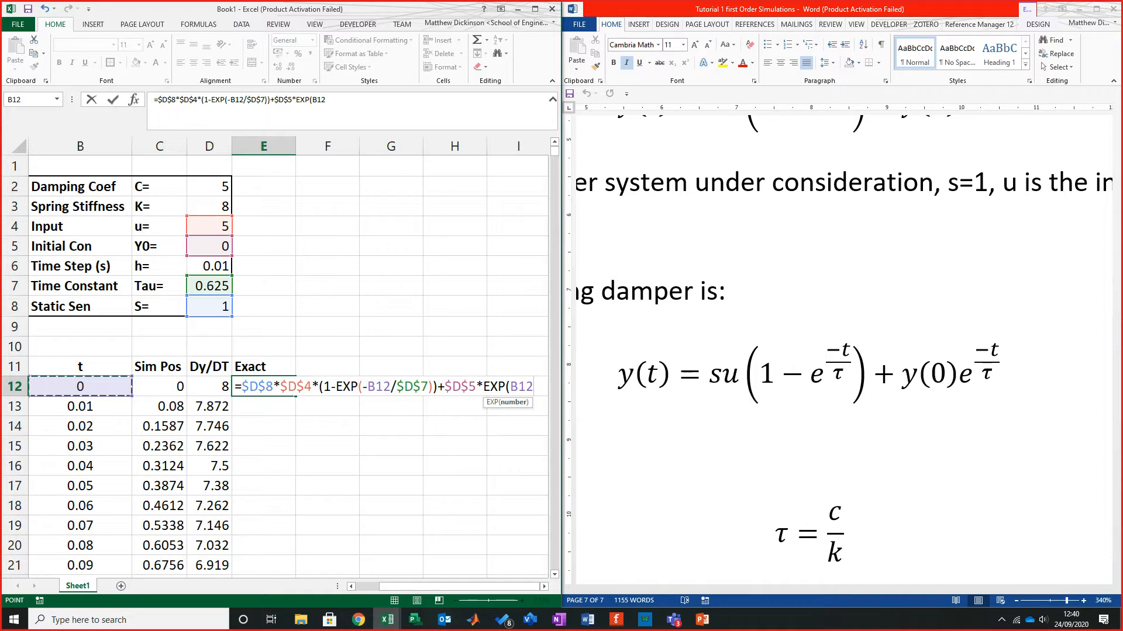
pyautogui.click(510, 386)
pyautogui.write('-')
pyautogui.click(538, 387)
pyautogui.write('/')
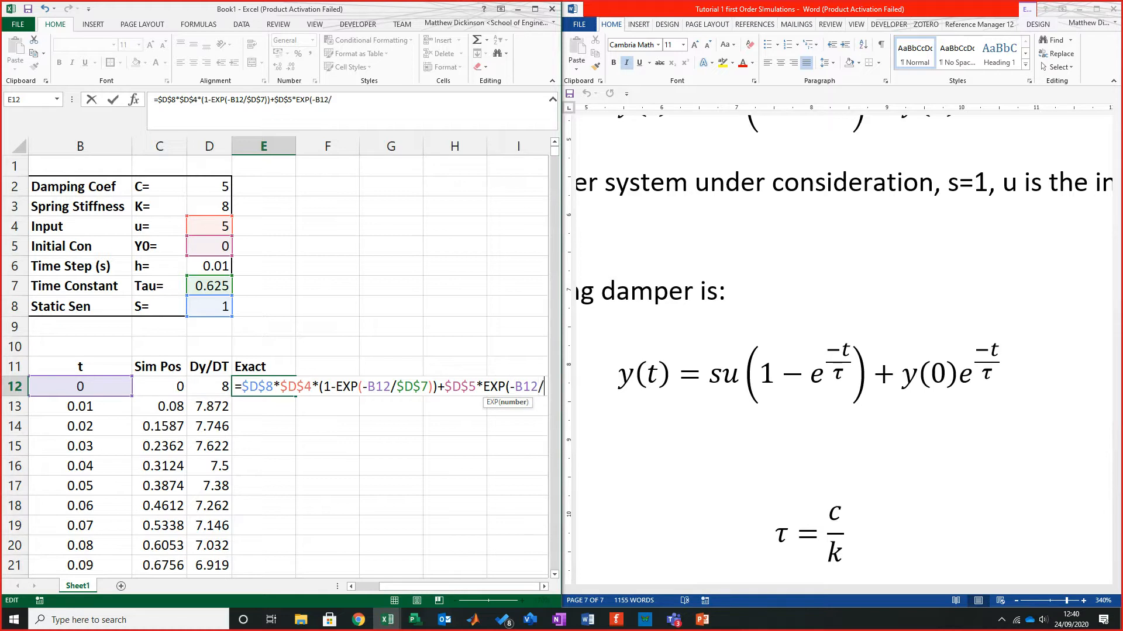
pyautogui.click(210, 285)
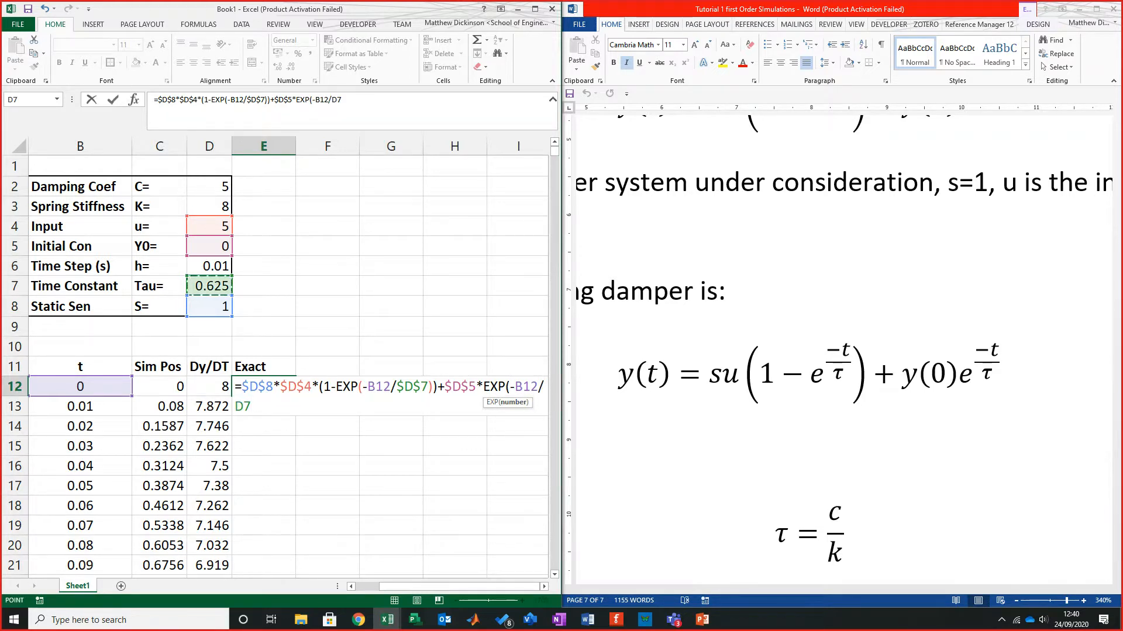
pyautogui.press('F4')
pyautogui.write(')')
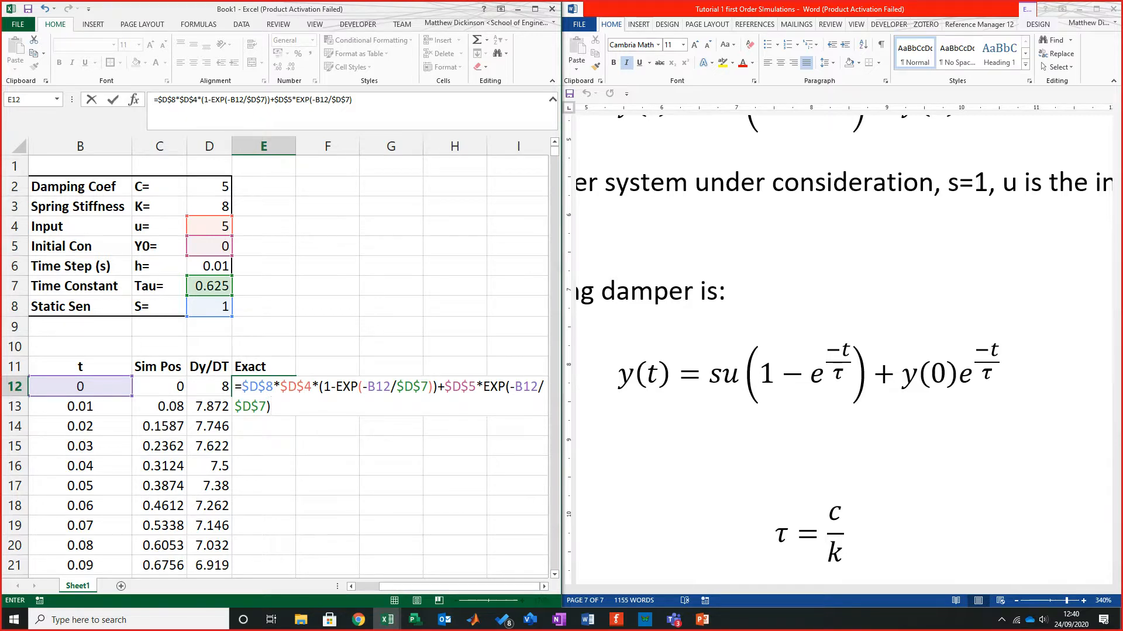
pyautogui.press('Return')
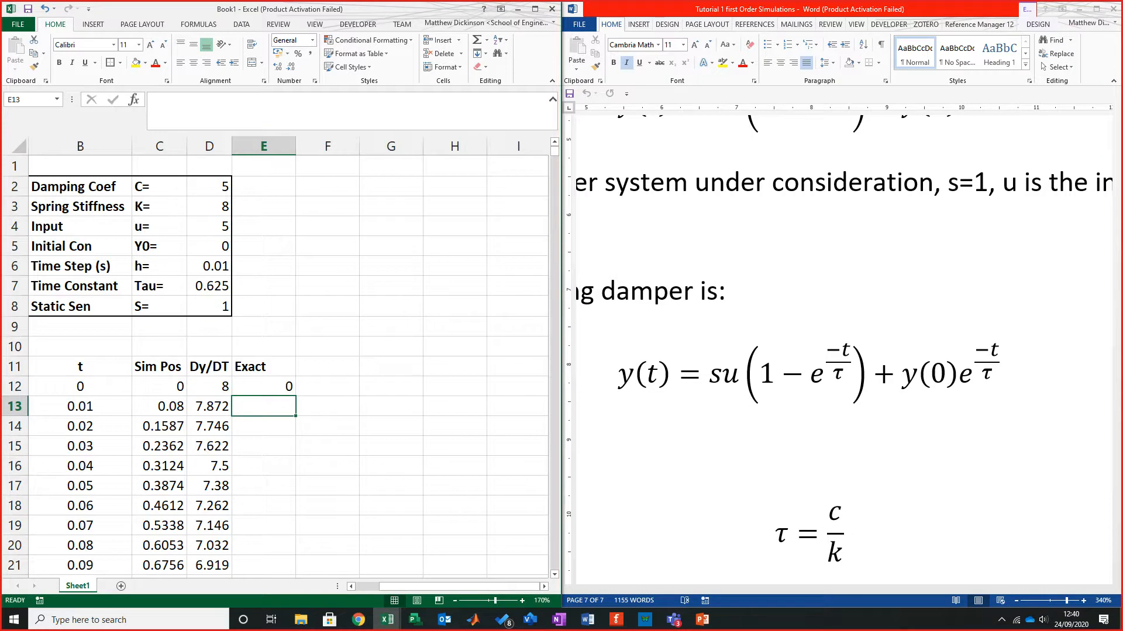
# Step: Fill the E12 exact solution formula down the Exact column to the last time row
pyautogui.click(264, 387)
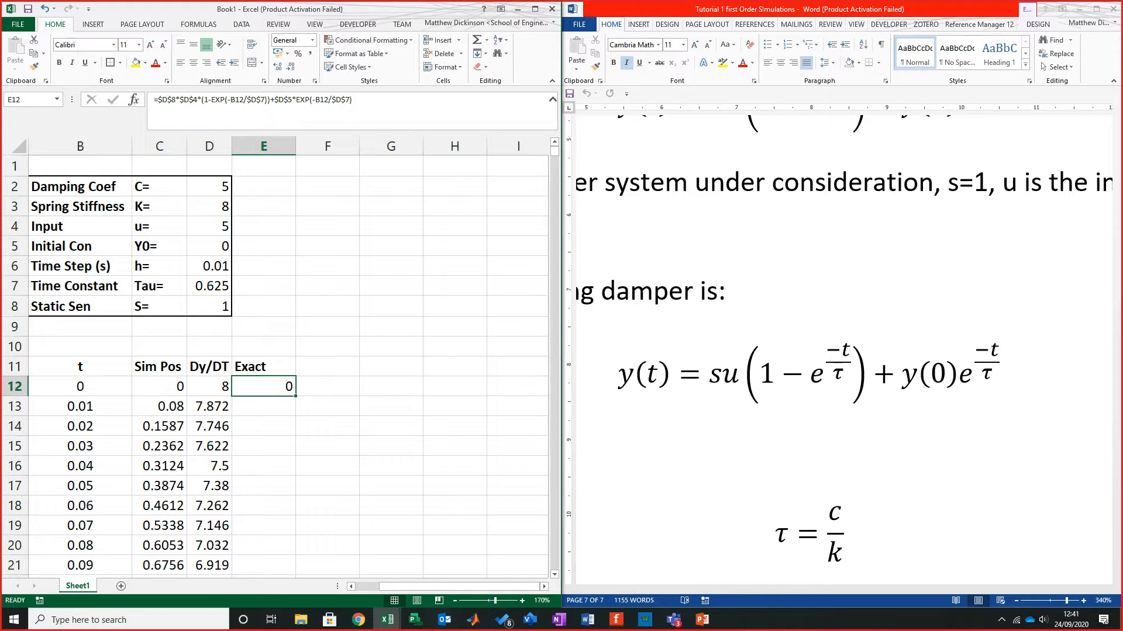
pyautogui.doubleClick(296, 396)
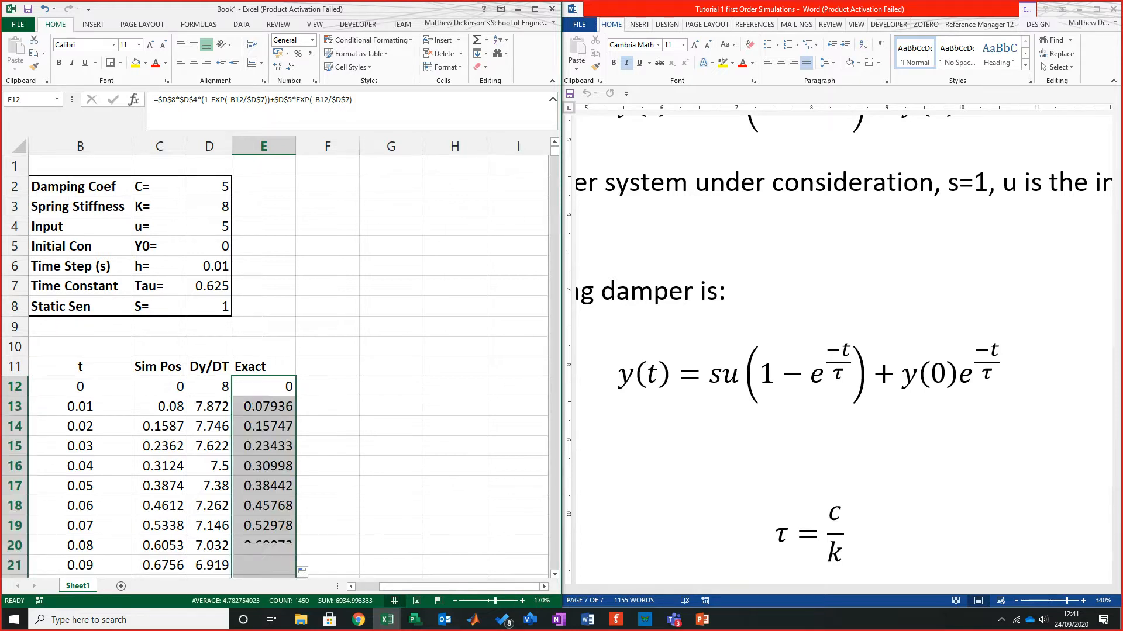
pyautogui.click(391, 446)
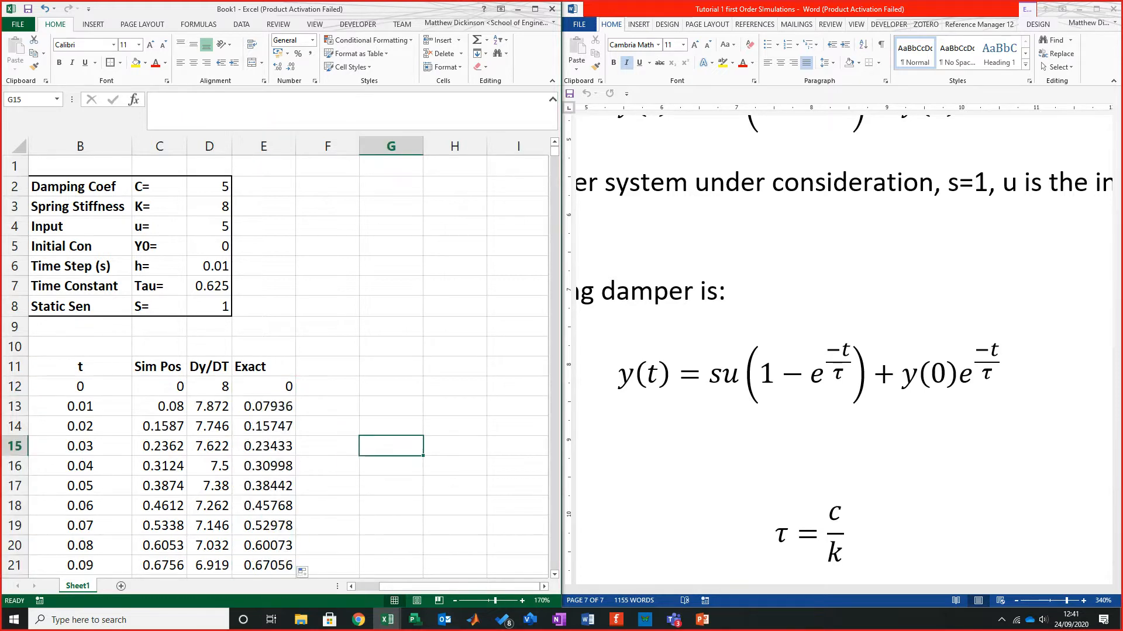
# Step: Compare the Sim Pos and Exact values in rows 12 and 13
pyautogui.click(159, 406)
pyautogui.click(263, 406)
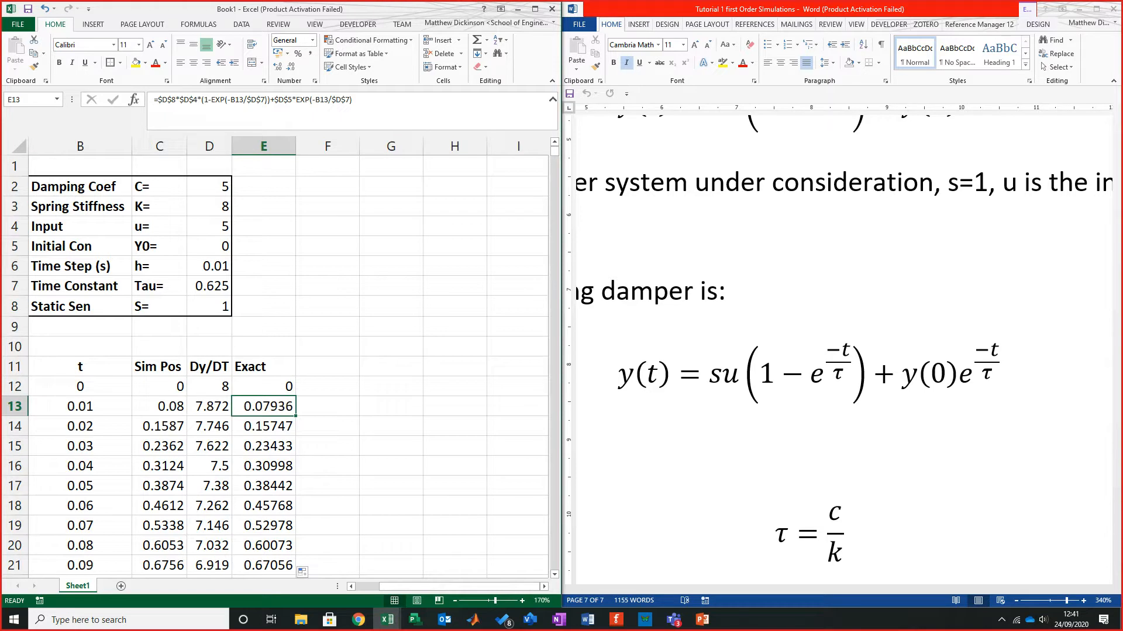
pyautogui.click(391, 446)
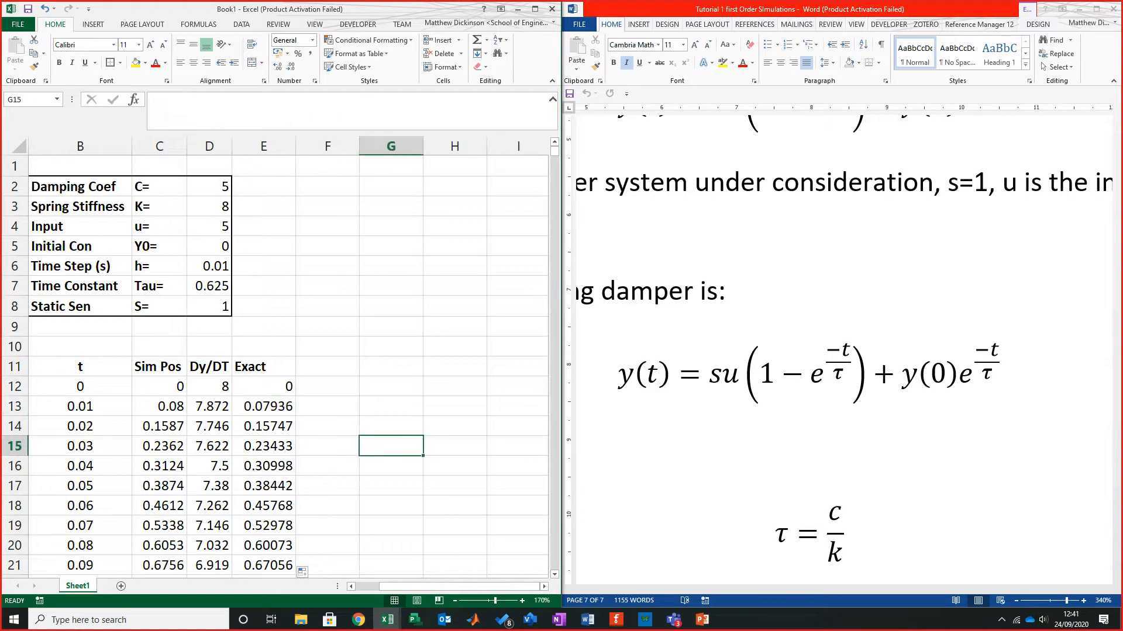
pyautogui.click(264, 386)
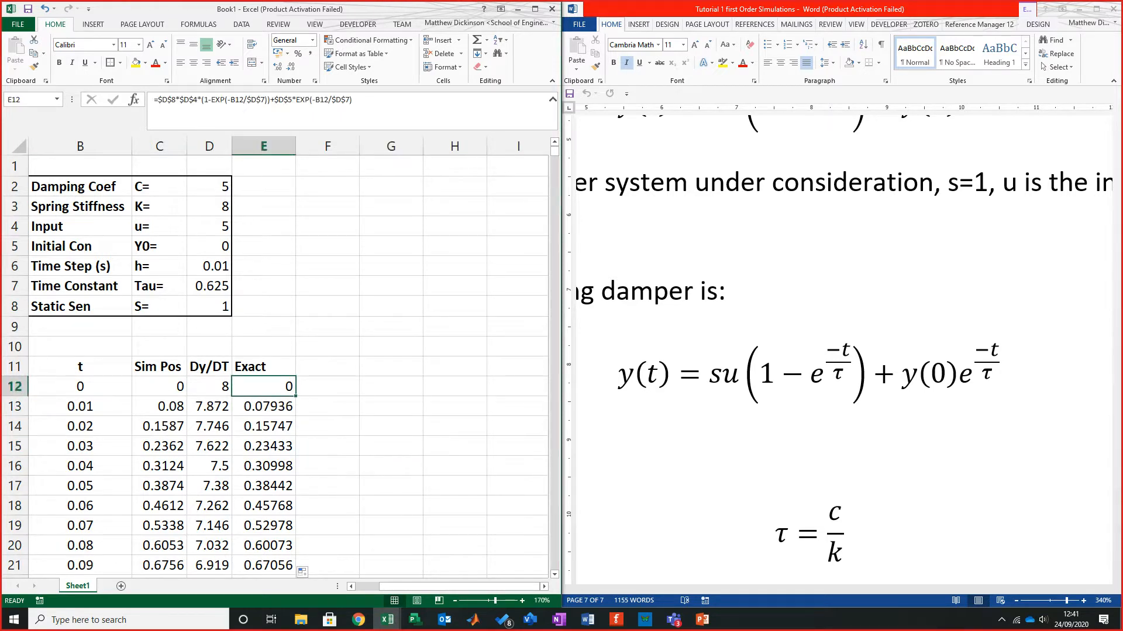
pyautogui.click(159, 387)
pyautogui.click(264, 387)
pyautogui.click(160, 407)
pyautogui.click(263, 406)
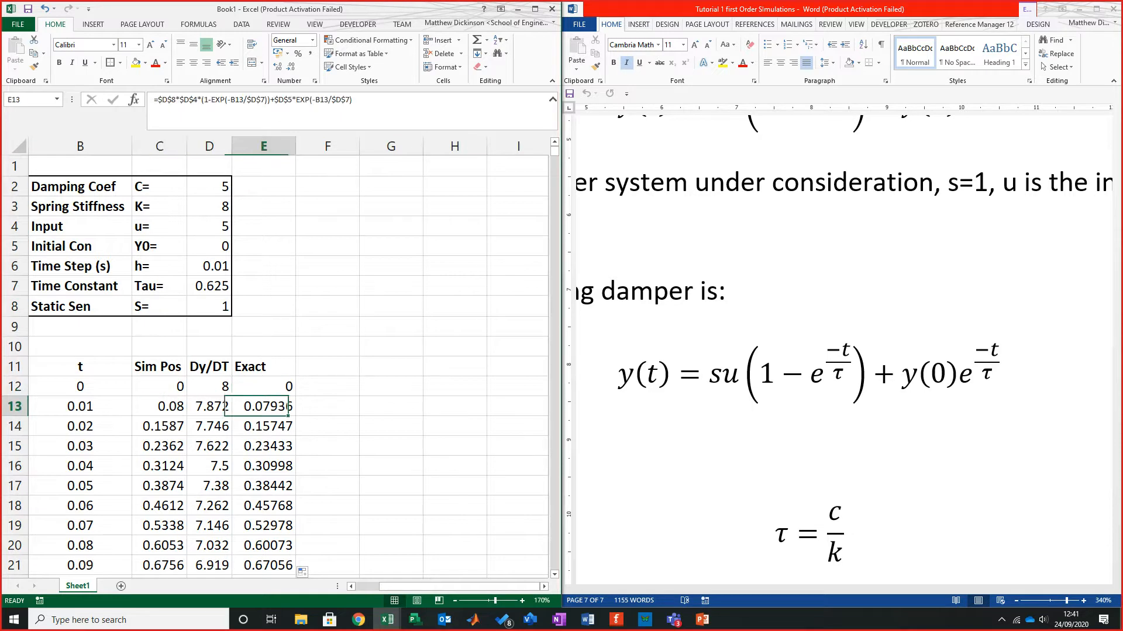
# Step: Maximise the Excel window and plot all Sim Pos values against t, headings included, as a smooth-line scatter chart without markers
pyautogui.click(535, 8)
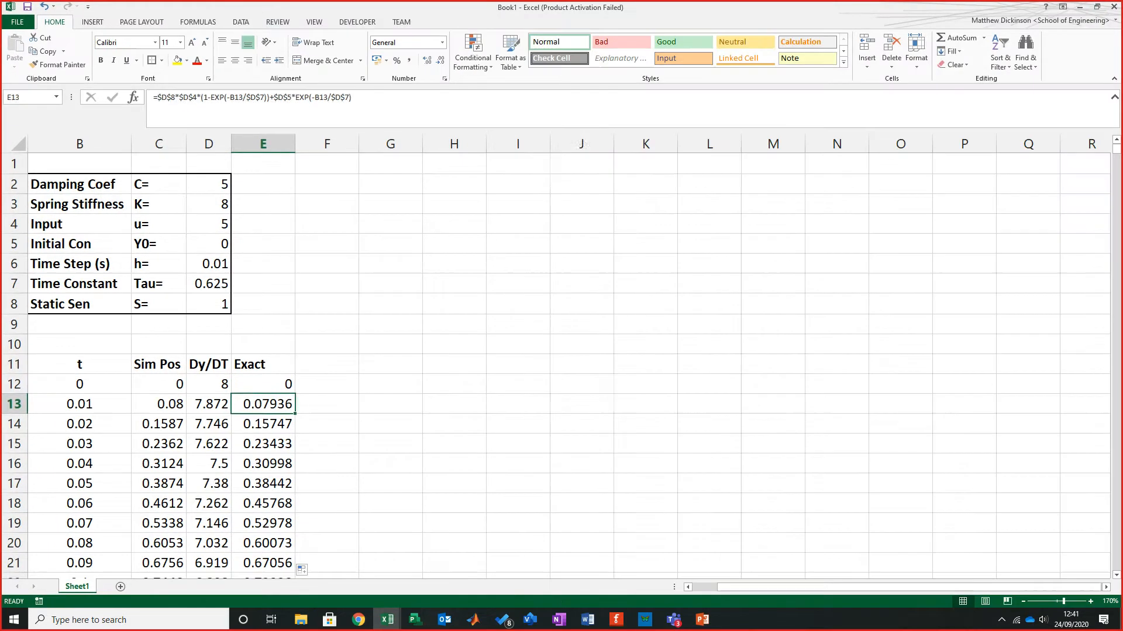
pyautogui.click(581, 364)
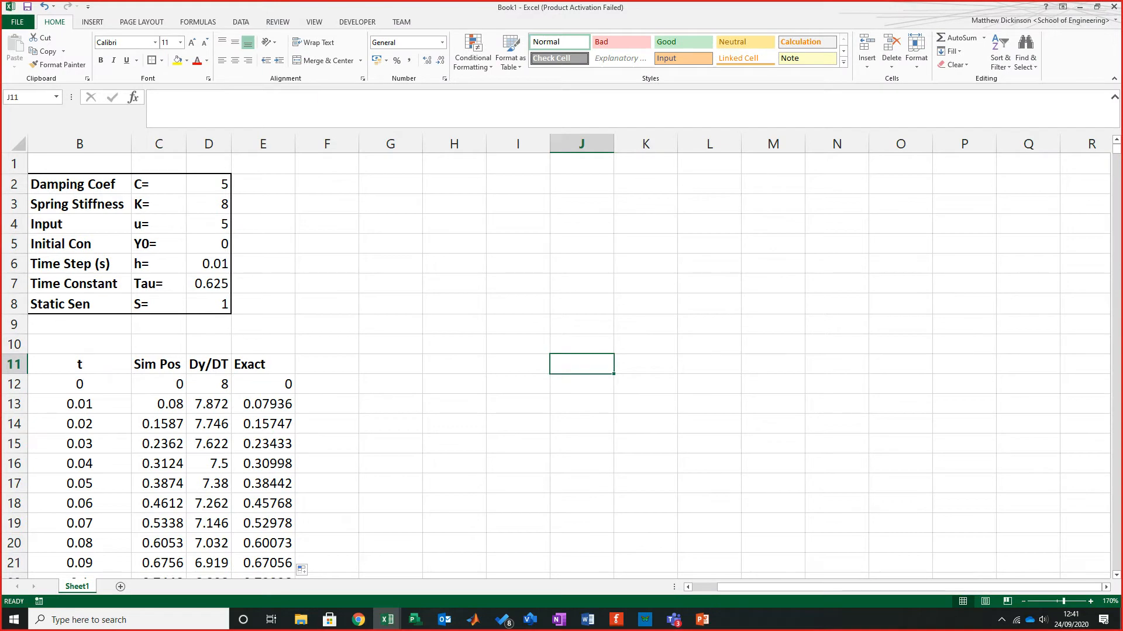
pyautogui.scroll(-4, 582, 363)
pyautogui.click(496, 501)
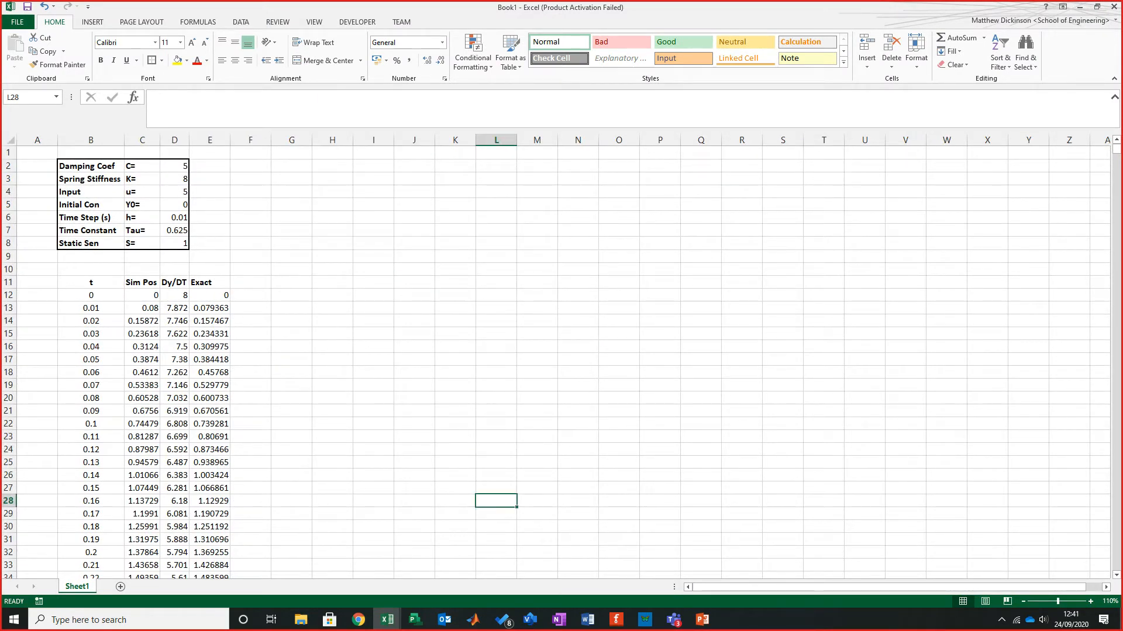
pyautogui.click(91, 282)
pyautogui.click(142, 308)
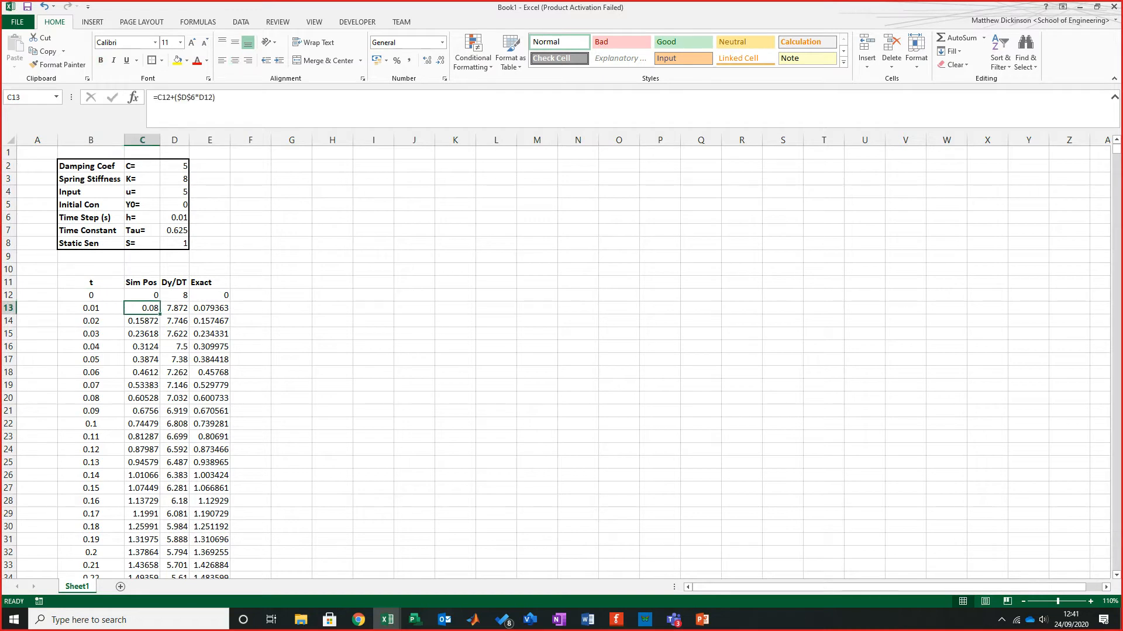
pyautogui.hotkey('ctrl', 'Down')
pyautogui.hotkey('shift', 'Left')
pyautogui.hotkey('ctrl', 'shift', 'Up')
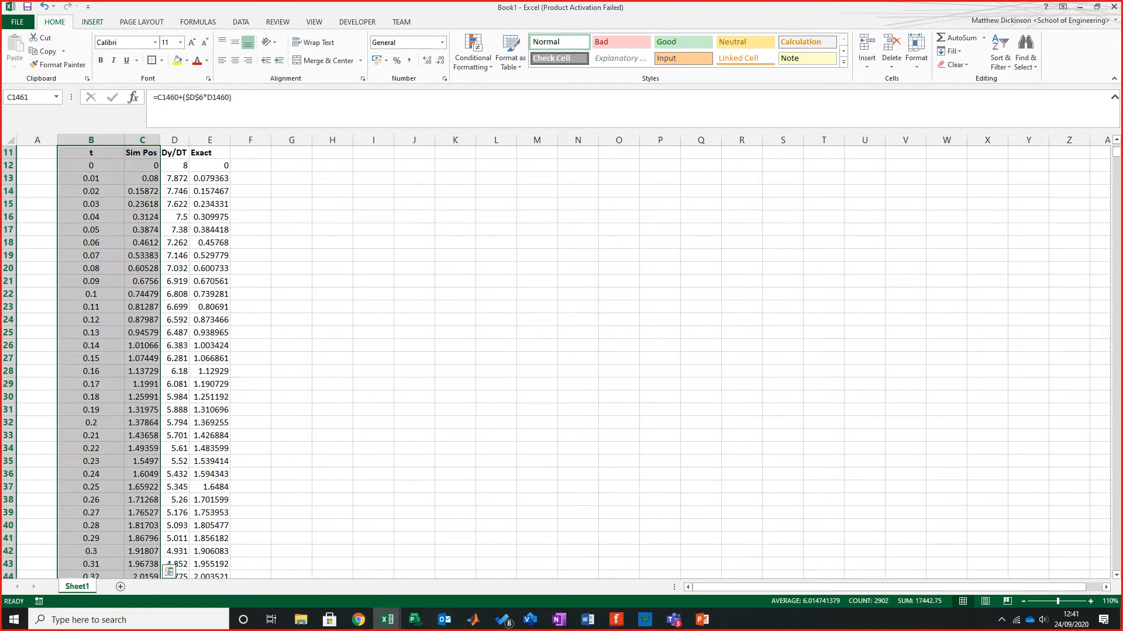
pyautogui.click(92, 22)
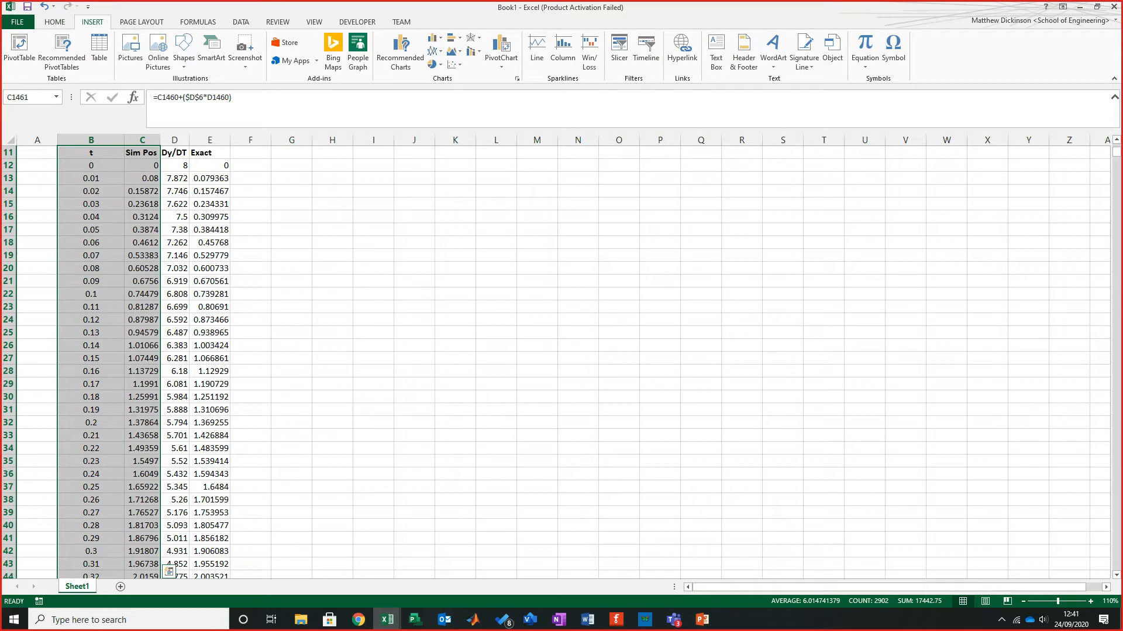
pyautogui.click(453, 65)
pyautogui.click(528, 102)
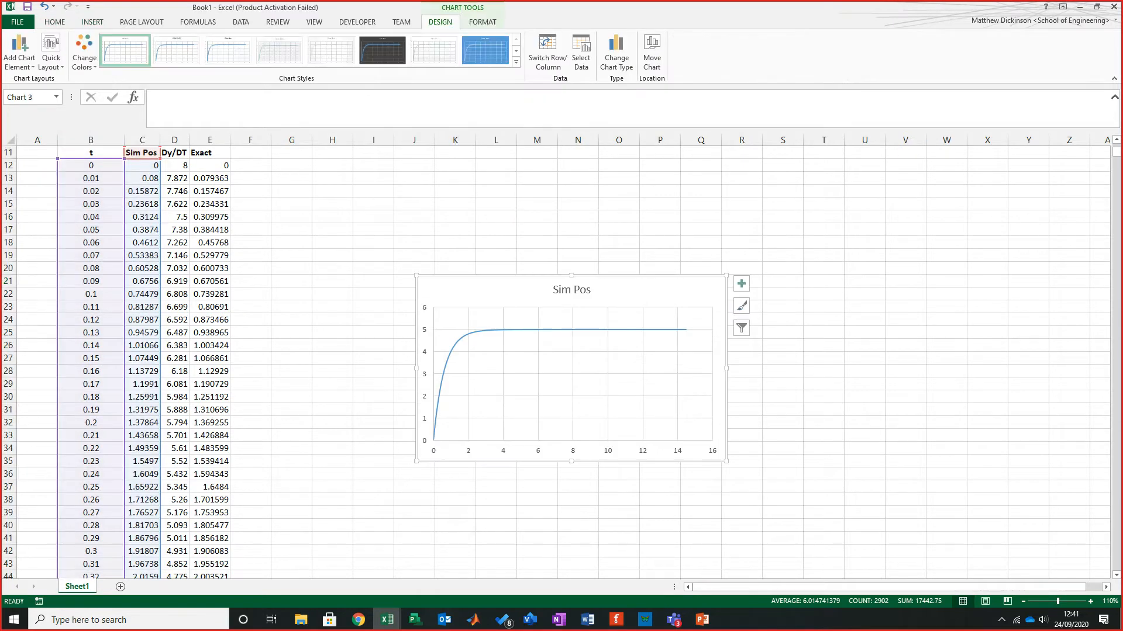
# Step: Move the chart up beside the parameter table and apply a quick layout with axis titles and a legend
pyautogui.scroll(4, 571, 363)
pyautogui.moveTo(515, 419); pyautogui.dragTo(540, 231)
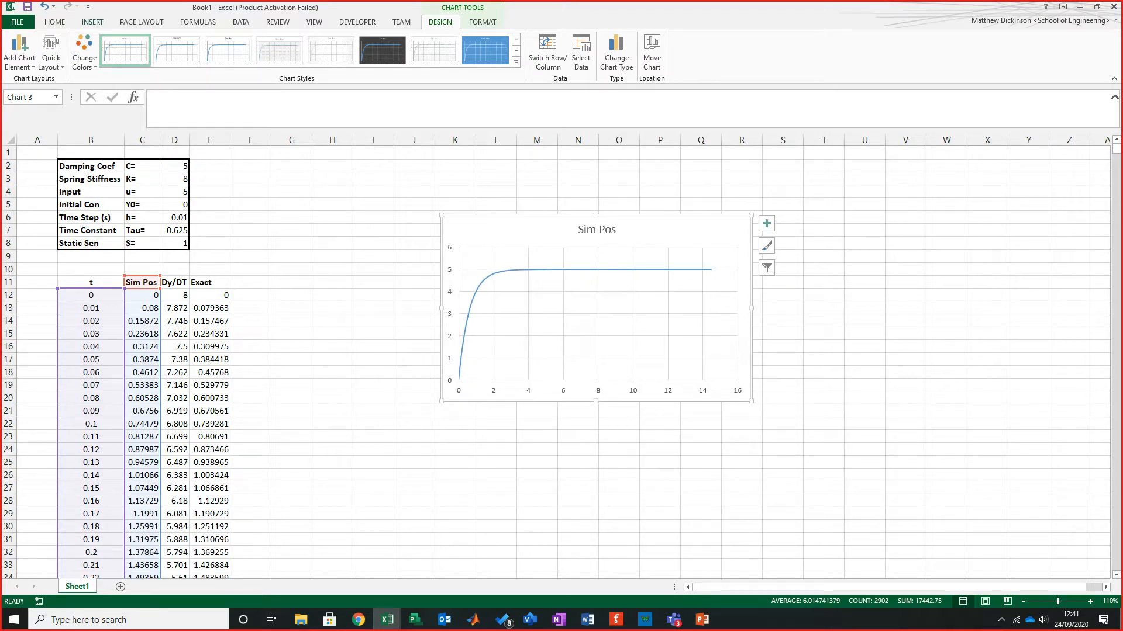
pyautogui.click(51, 53)
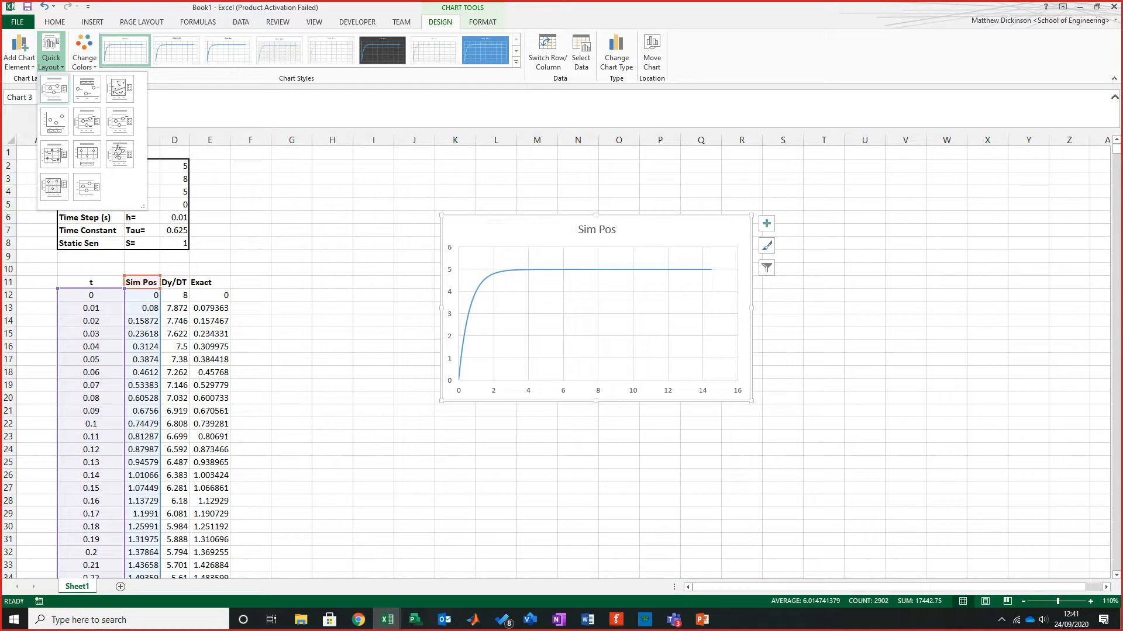
pyautogui.click(118, 153)
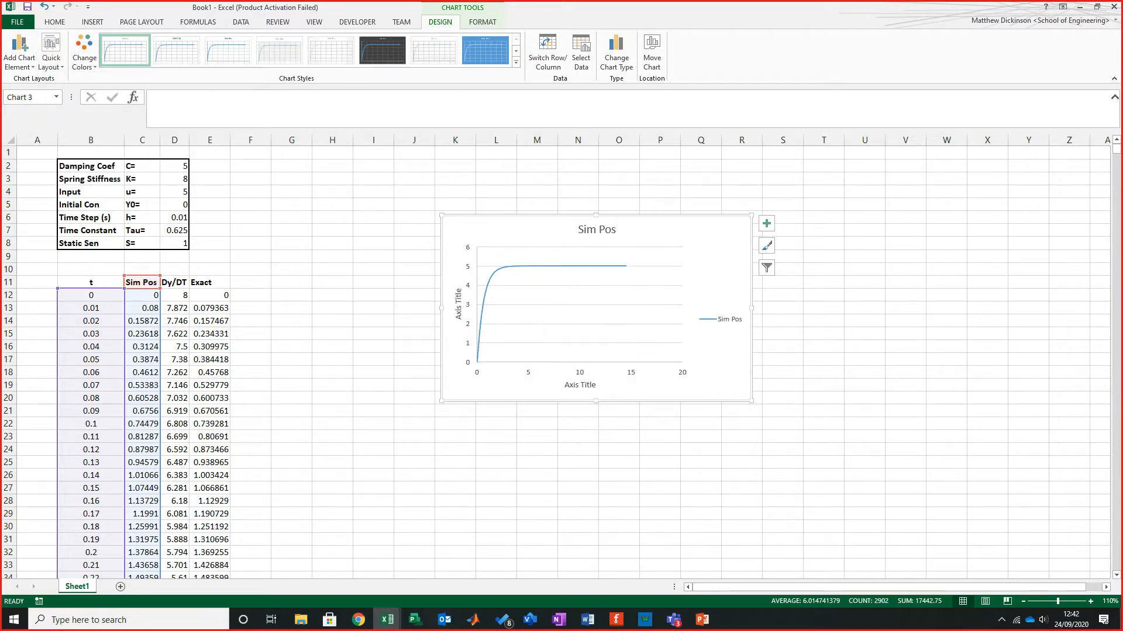
pyautogui.click(725, 319)
pyautogui.click(823, 424)
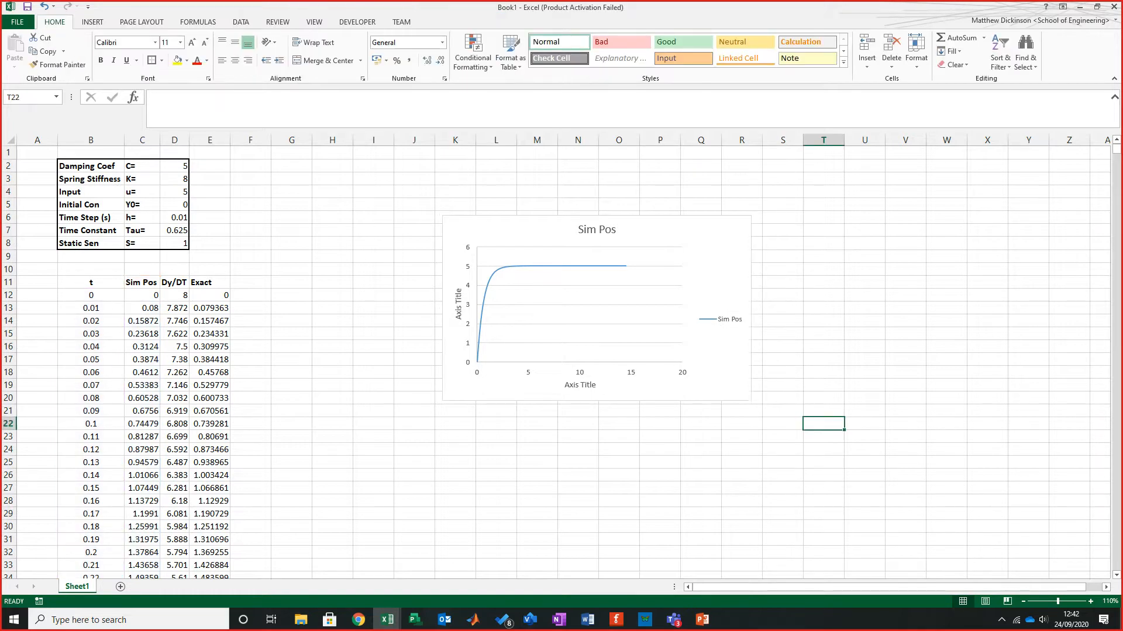
# Step: Title the chart's vertical axis "Postion (m)"
pyautogui.click(458, 304)
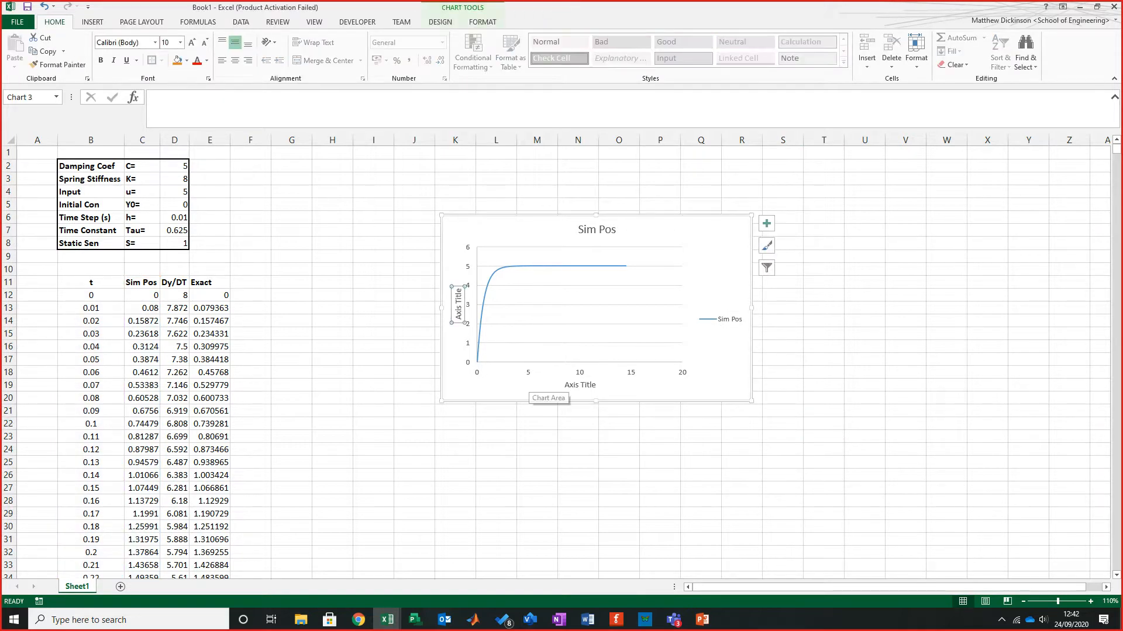
pyautogui.write('Postio')
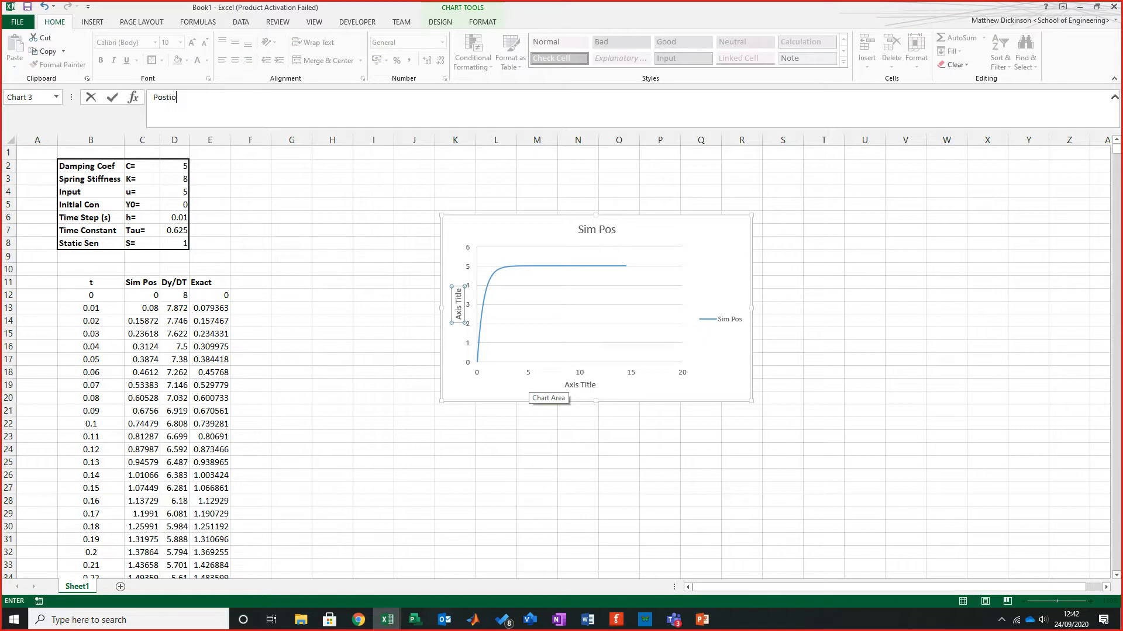
pyautogui.write('n (m')
pyautogui.press('Return')
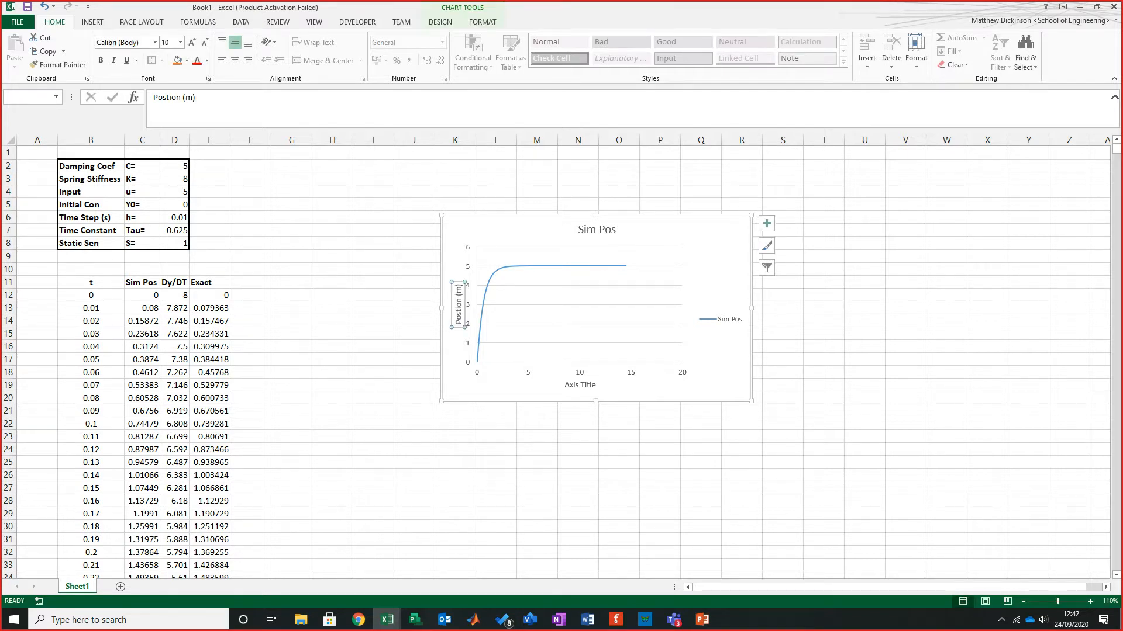
# Step: Title the chart's horizontal axis "Time (s)"
pyautogui.click(579, 385)
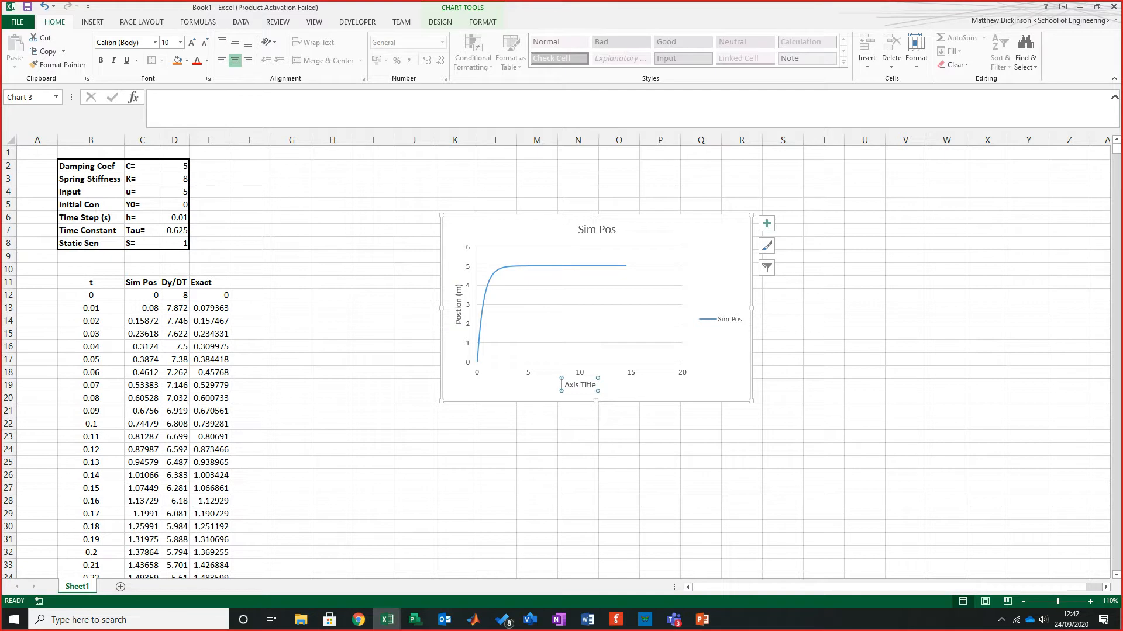
pyautogui.click(154, 98)
pyautogui.write('Ti')
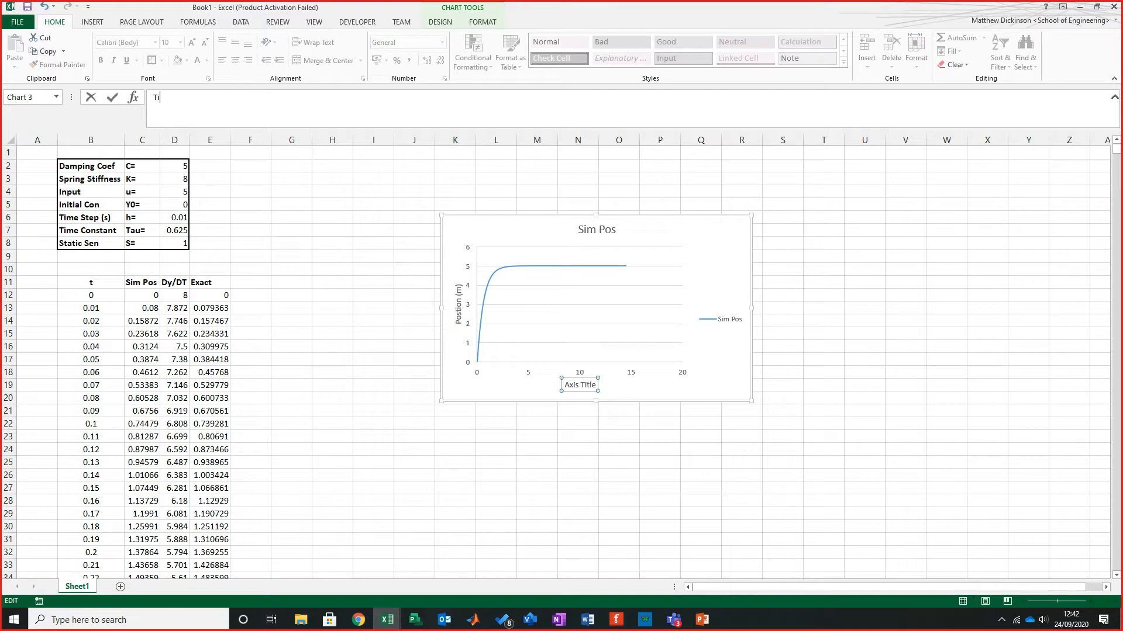
pyautogui.write('me (s)')
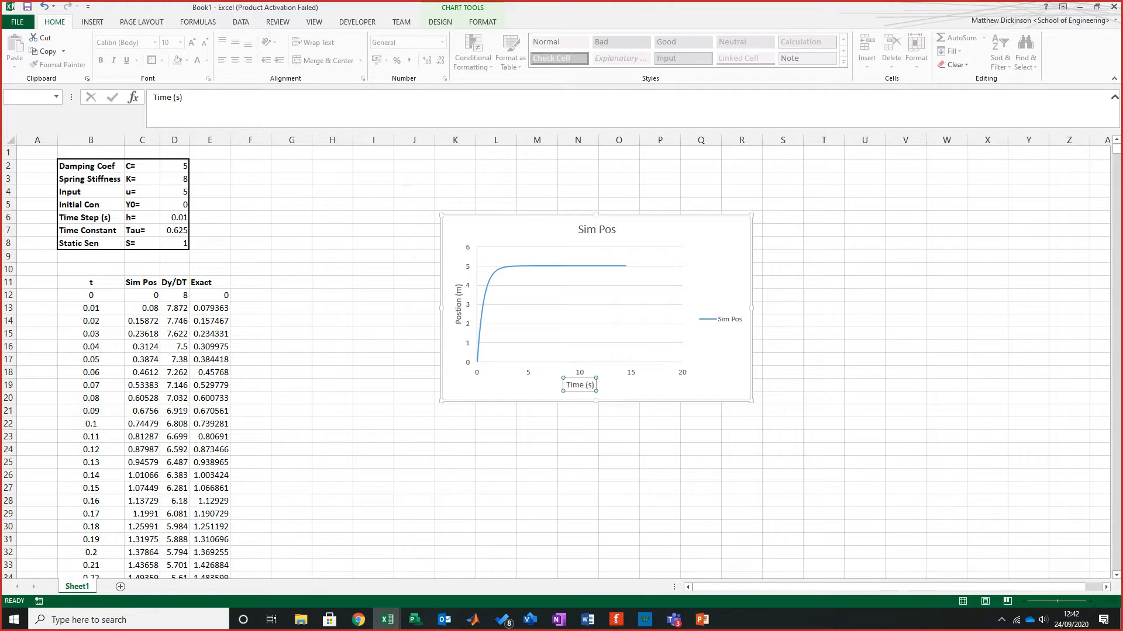
pyautogui.press('Return')
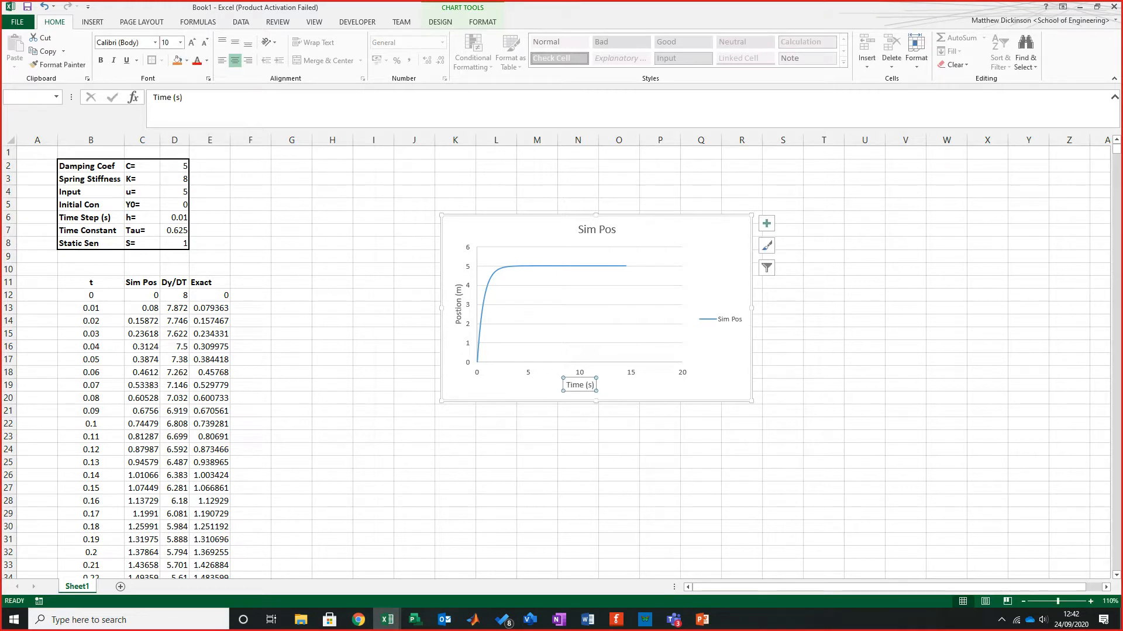
# Step: Enlarge the chart to span about columns K to V and rows 5 to 26, and deselect it
pyautogui.moveTo(442, 401); pyautogui.dragTo(523, 473)
pyautogui.click(332, 270)
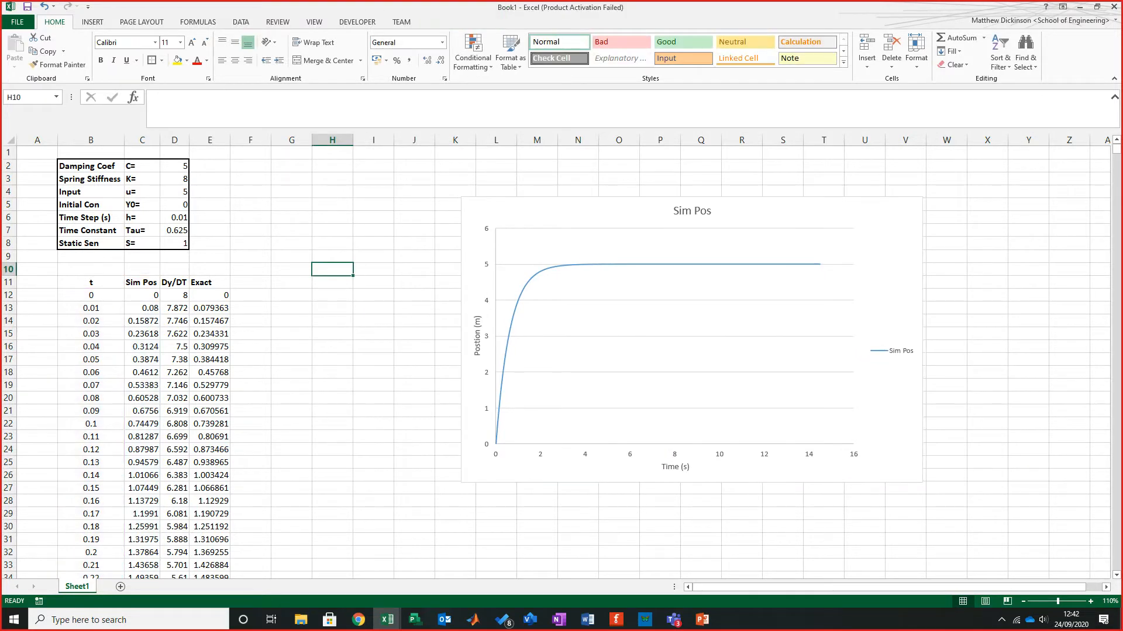
pyautogui.click(374, 475)
pyautogui.click(414, 347)
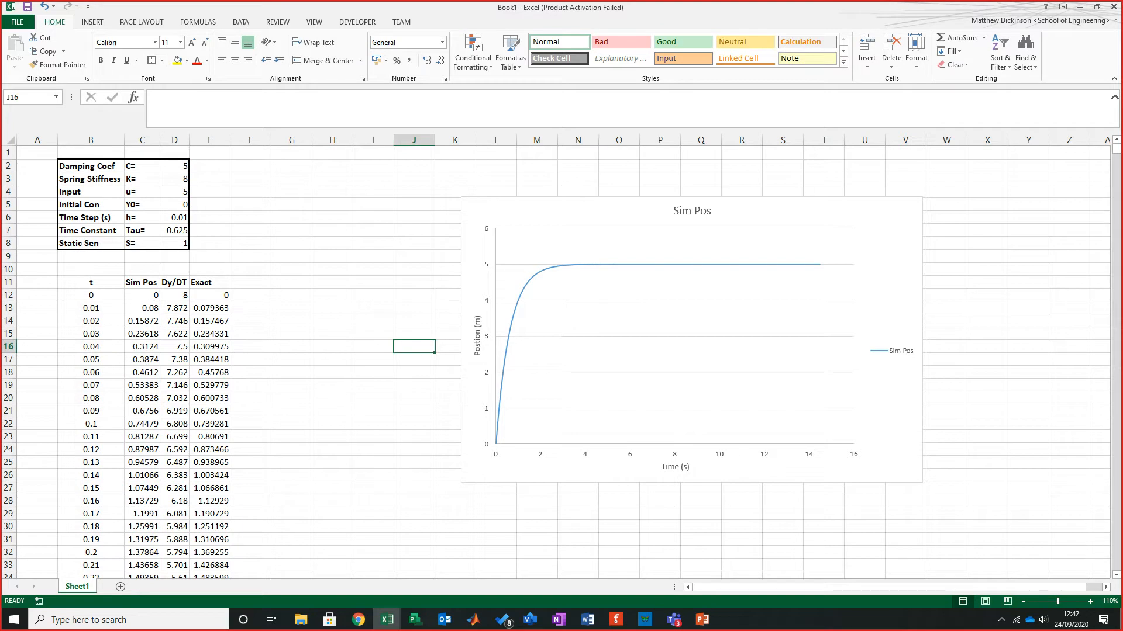
pyautogui.click(373, 270)
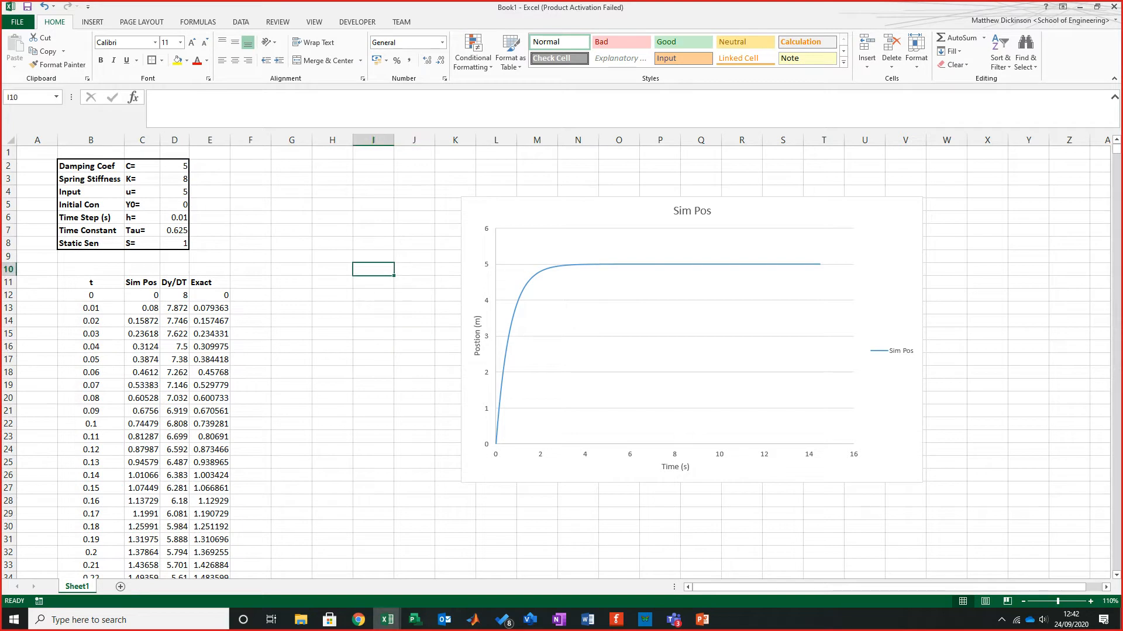
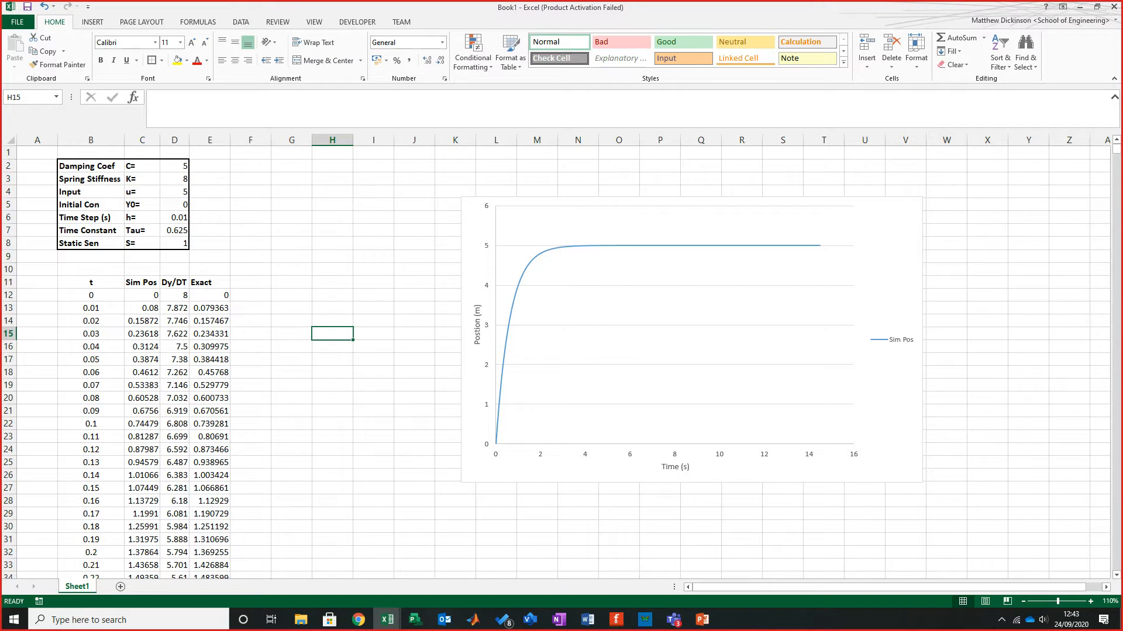
pyautogui.click(373, 385)
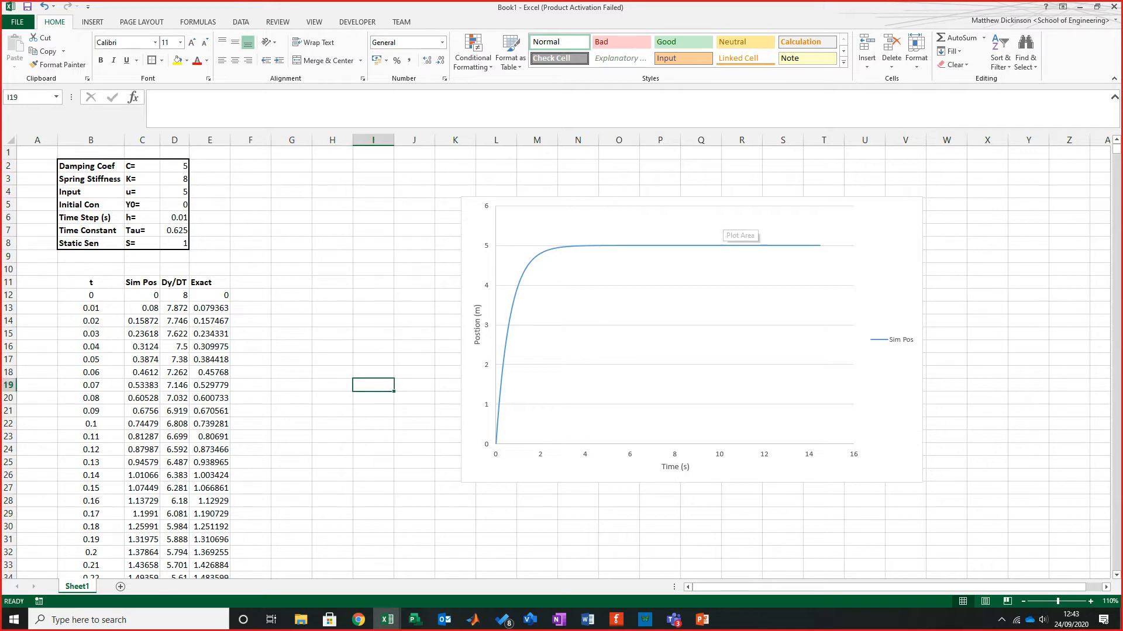
pyautogui.click(414, 295)
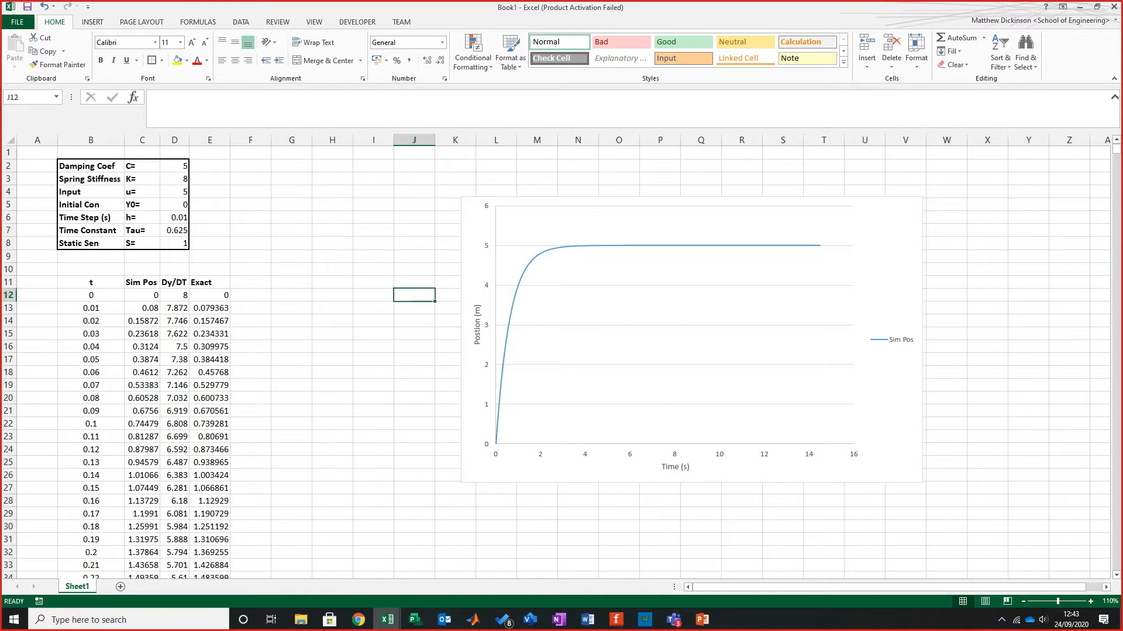
pyautogui.click(332, 205)
pyautogui.click(414, 385)
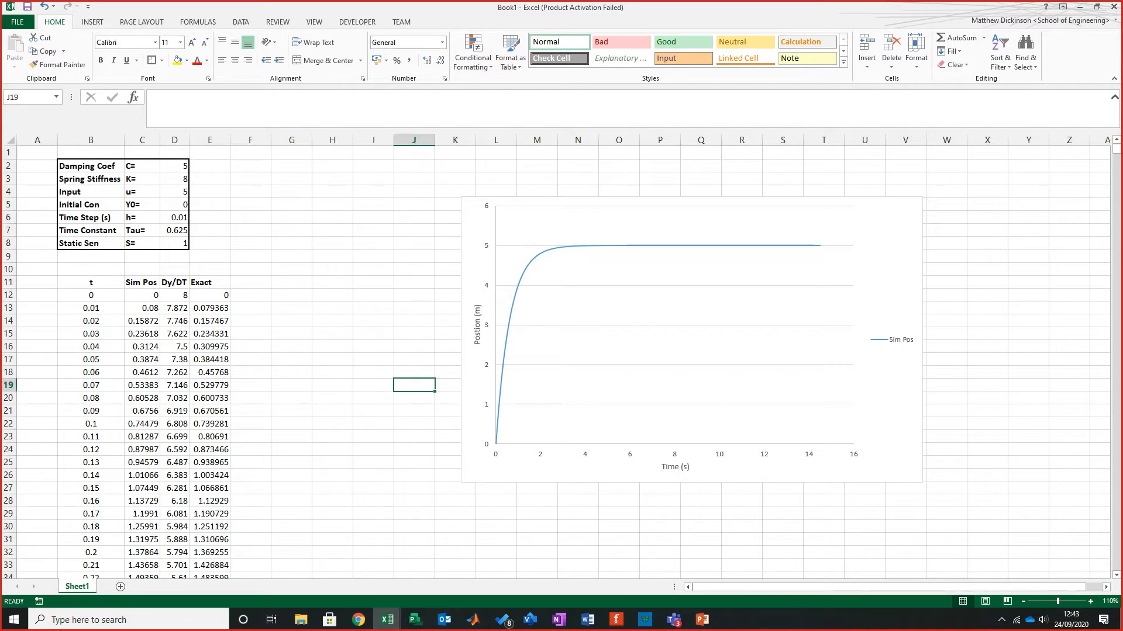
pyautogui.click(333, 282)
pyautogui.click(210, 321)
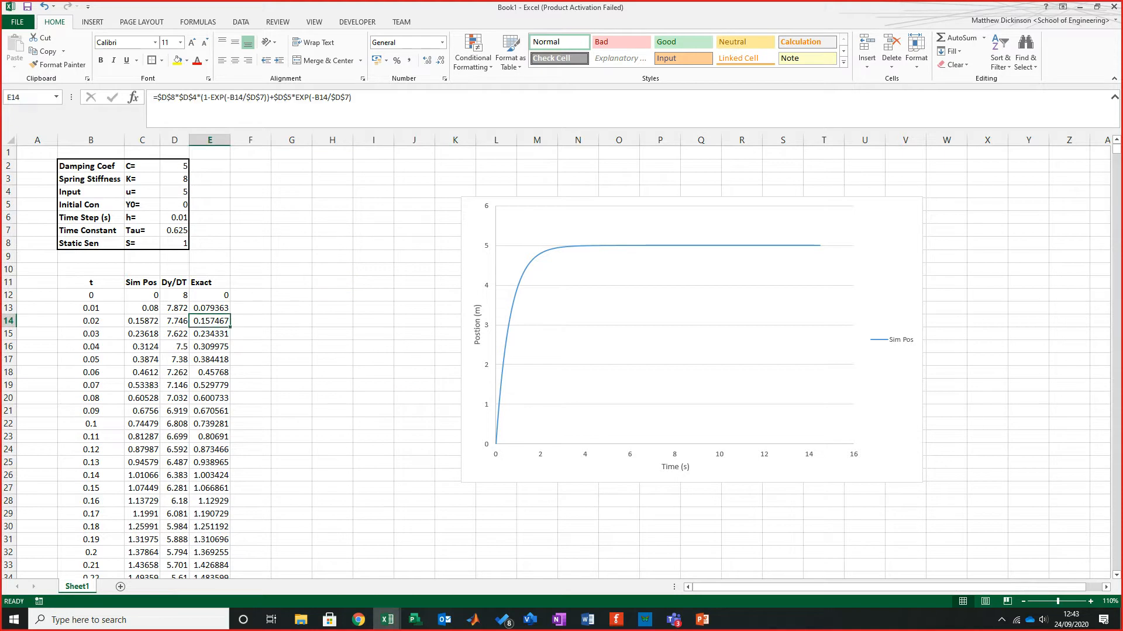
# Step: Set the time step h in D6 to 0.1 and commit it
pyautogui.click(174, 218)
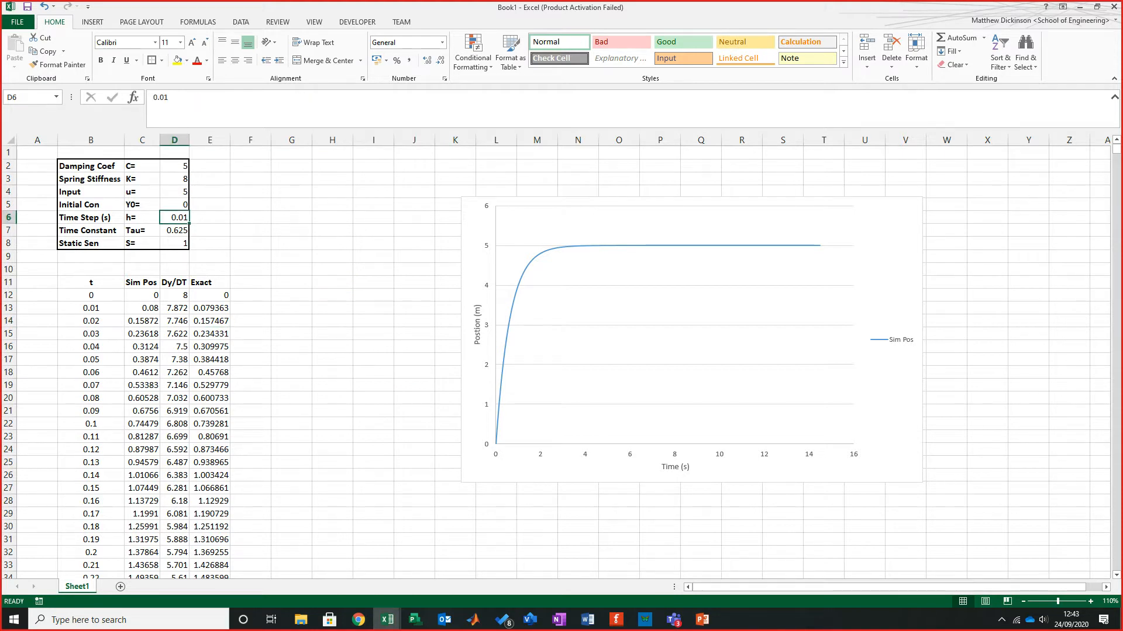
pyautogui.write('0.1')
pyautogui.click(292, 243)
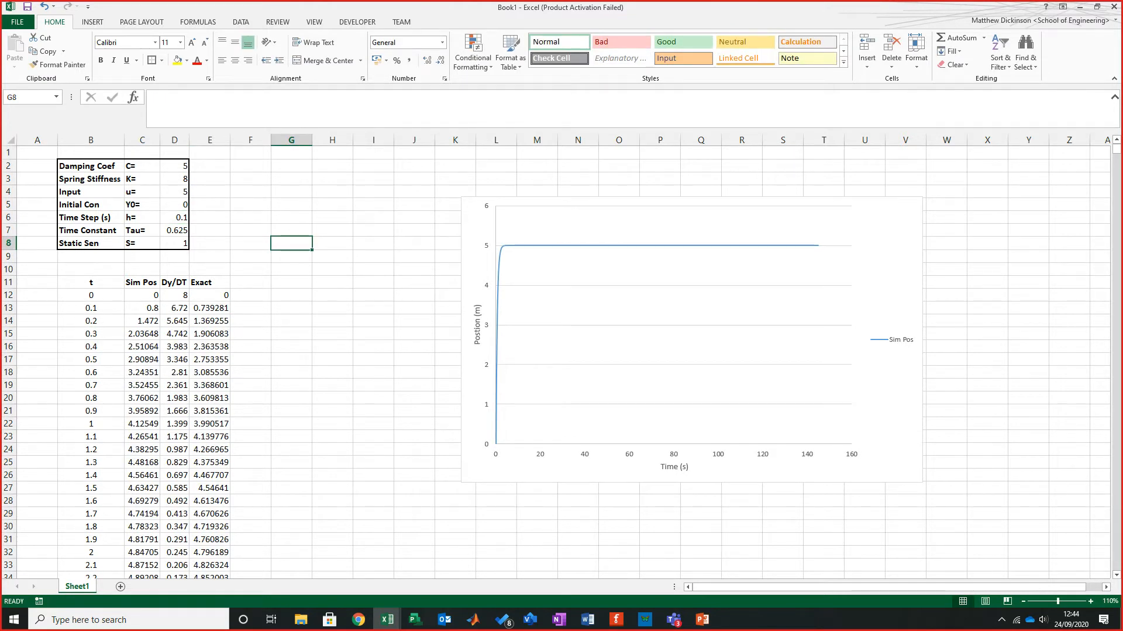
# Step: Set the time step h in D6 to 0.001
pyautogui.click(175, 217)
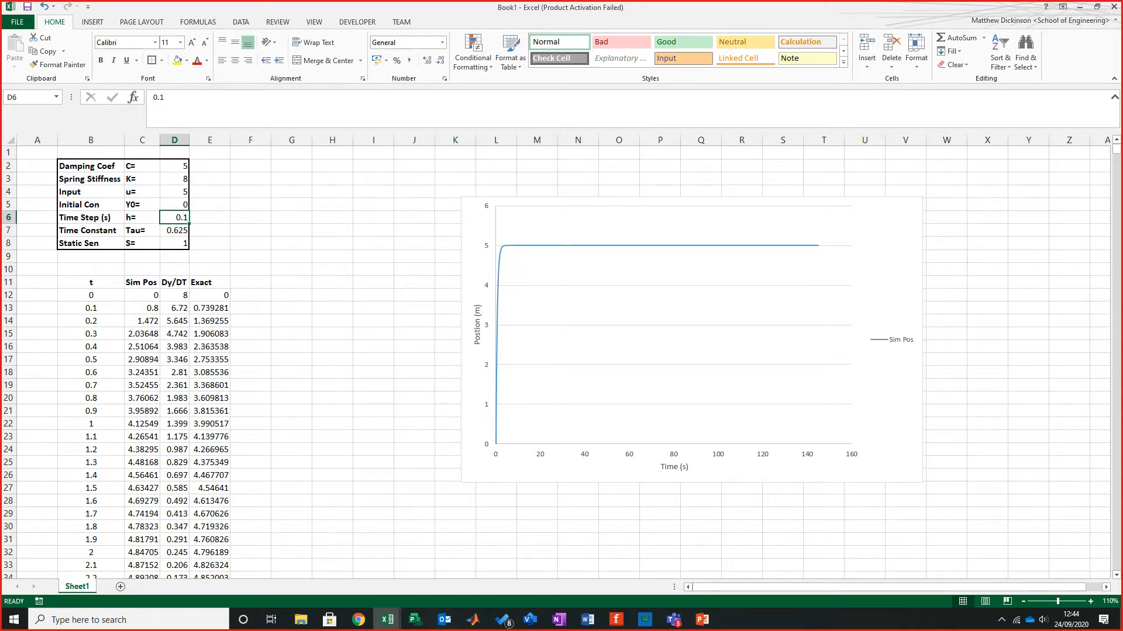
pyautogui.write('0.001')
pyautogui.click(209, 179)
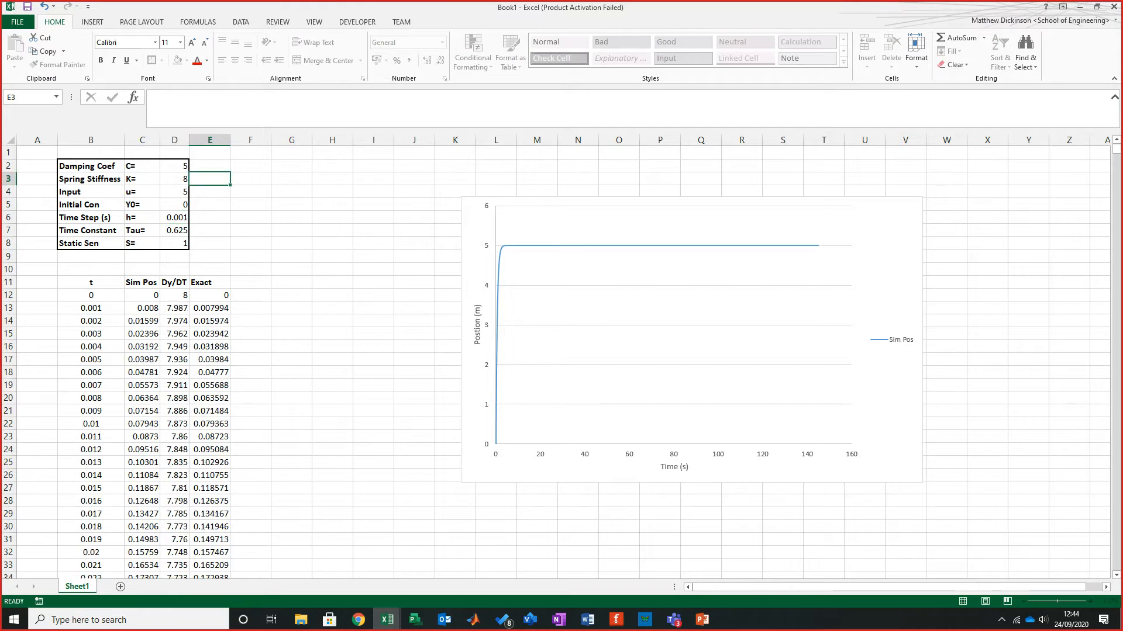
# Step: Set the time step h in D6 to 0.01, and shift the chart slightly up and left to about row 4 and column K
pyautogui.click(174, 218)
pyautogui.click(164, 97)
pyautogui.press('BackSpace')
pyautogui.press('Return')
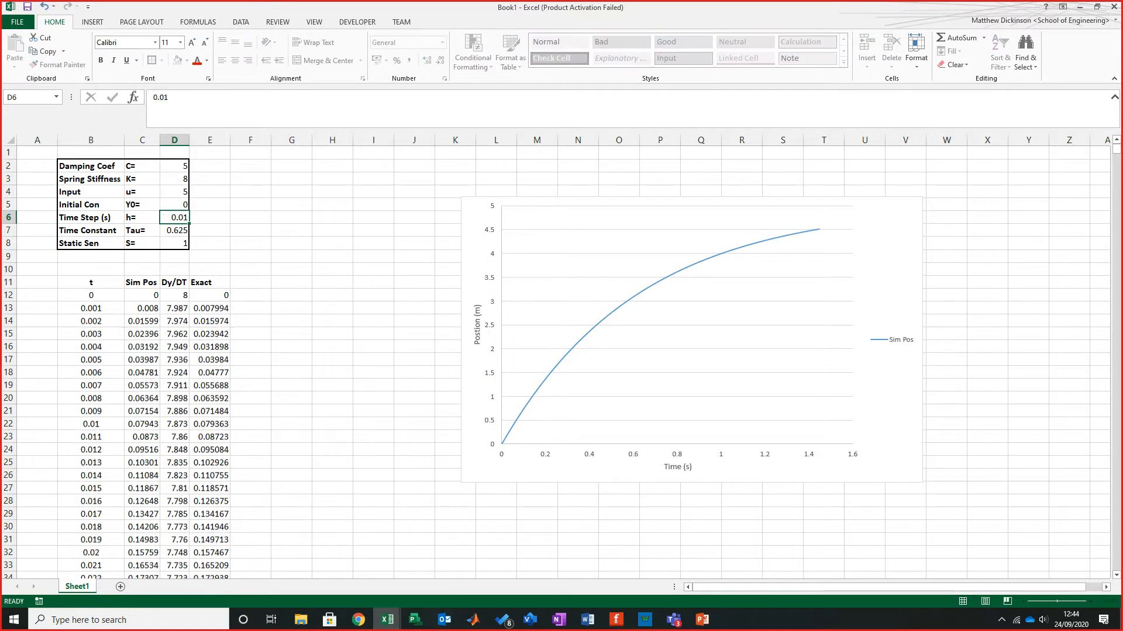
pyautogui.moveTo(474, 269); pyautogui.dragTo(450, 256)
pyautogui.click(373, 282)
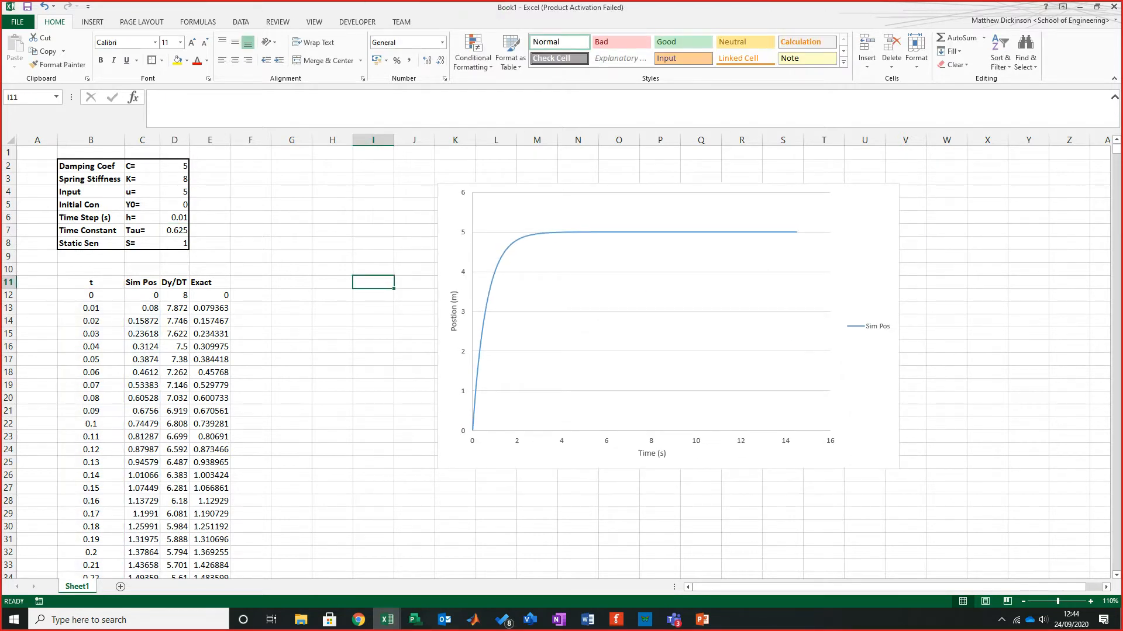
# Step: Copy the whole Exact column from its header in E11 down to E1461
pyautogui.click(209, 282)
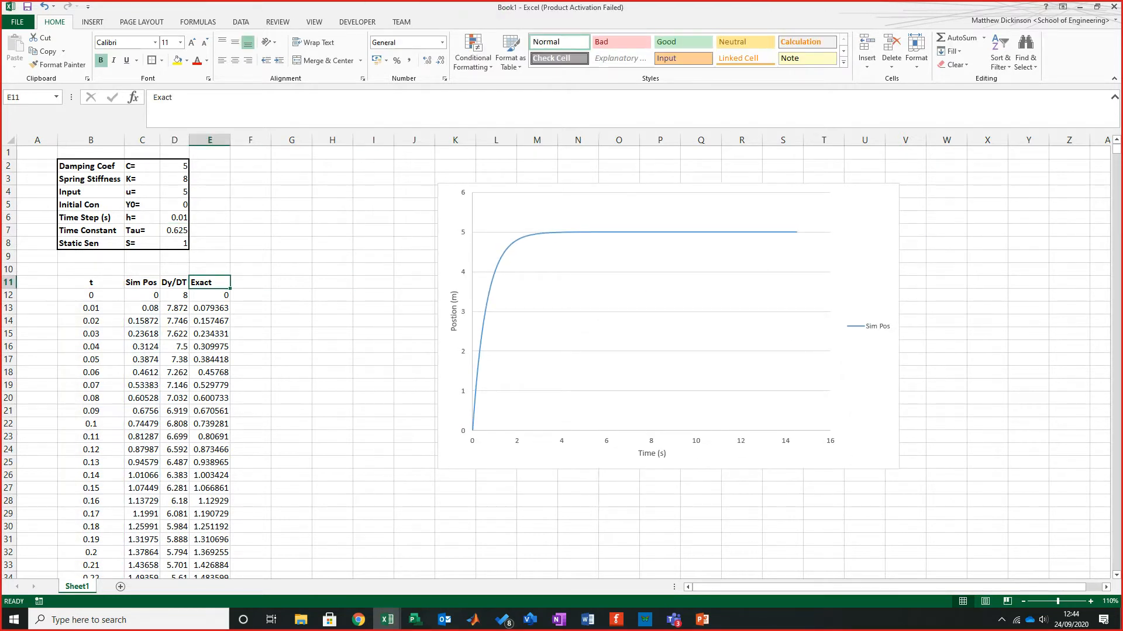
pyautogui.hotkey('ctrl', 'Down')
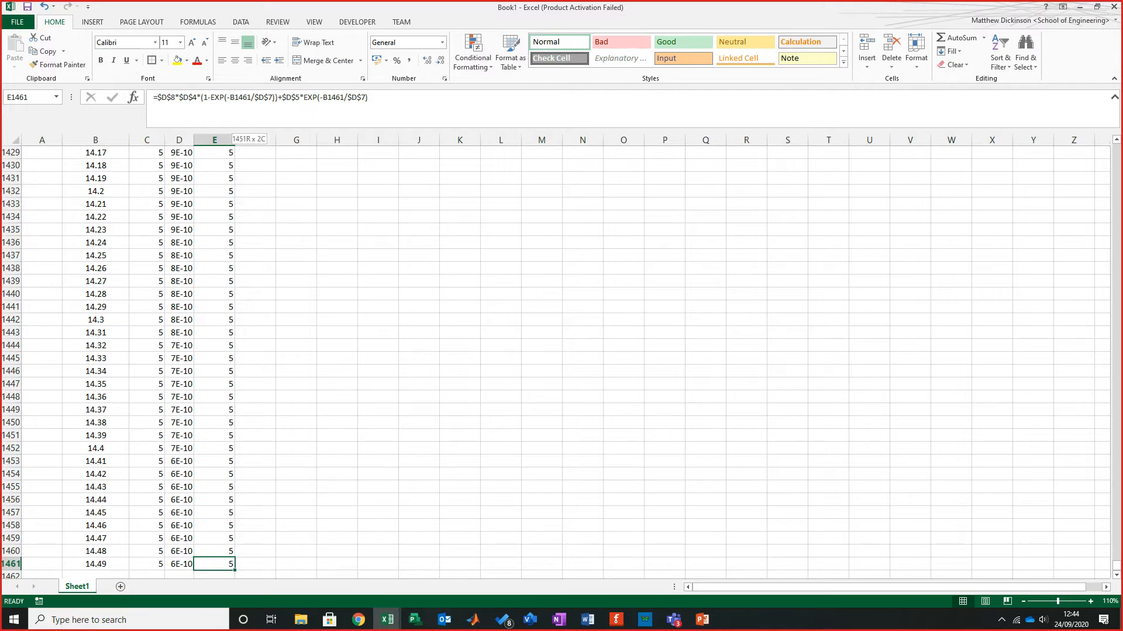
pyautogui.hotkey('ctrl', 'shift', 'Up')
pyautogui.rightClick(216, 268)
pyautogui.click(269, 291)
pyautogui.click(337, 294)
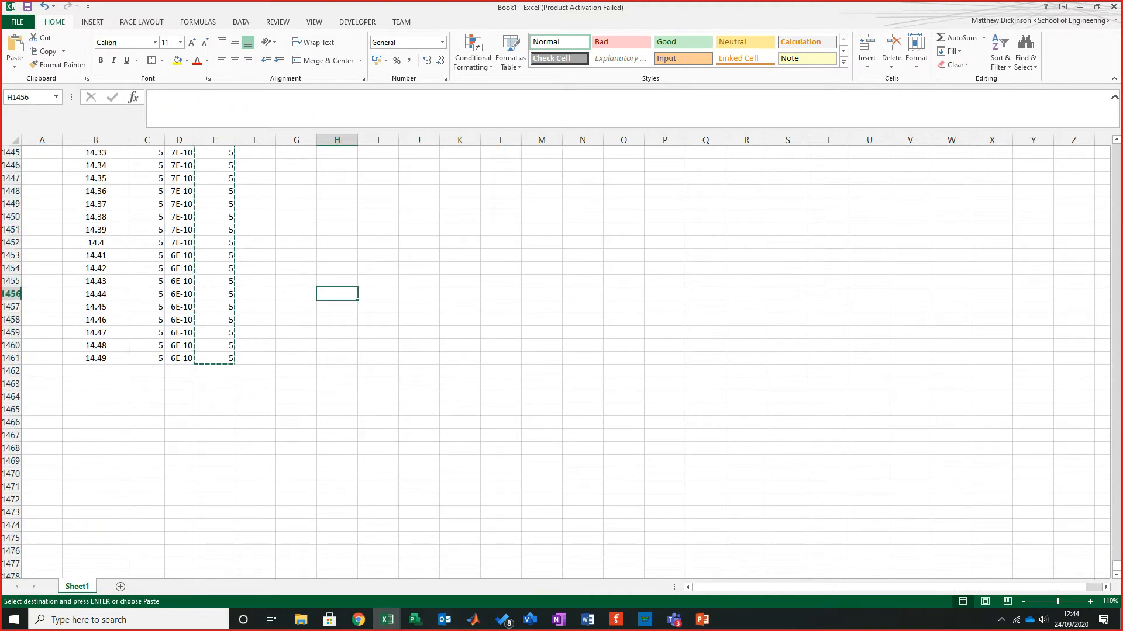
# Step: Paste the copied Exact column into the Sim Pos chart as a second series
pyautogui.press('Left')
pyautogui.press('Left')
pyautogui.press('Left')
pyautogui.hotkey('ctrl', 'Up')
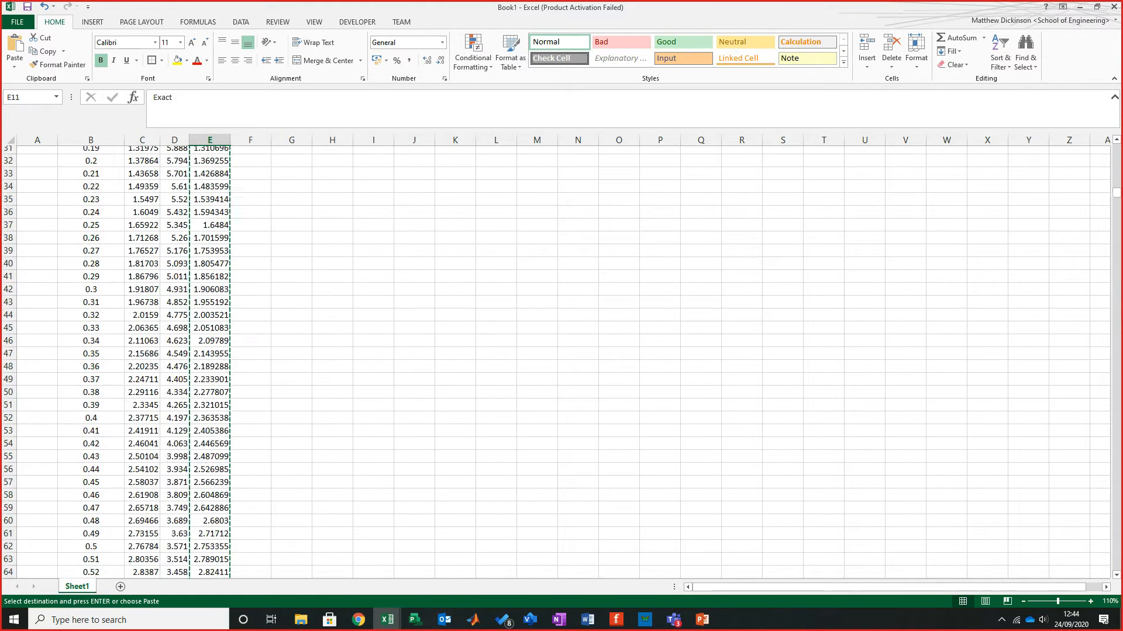
pyautogui.scroll(3, 561, 351)
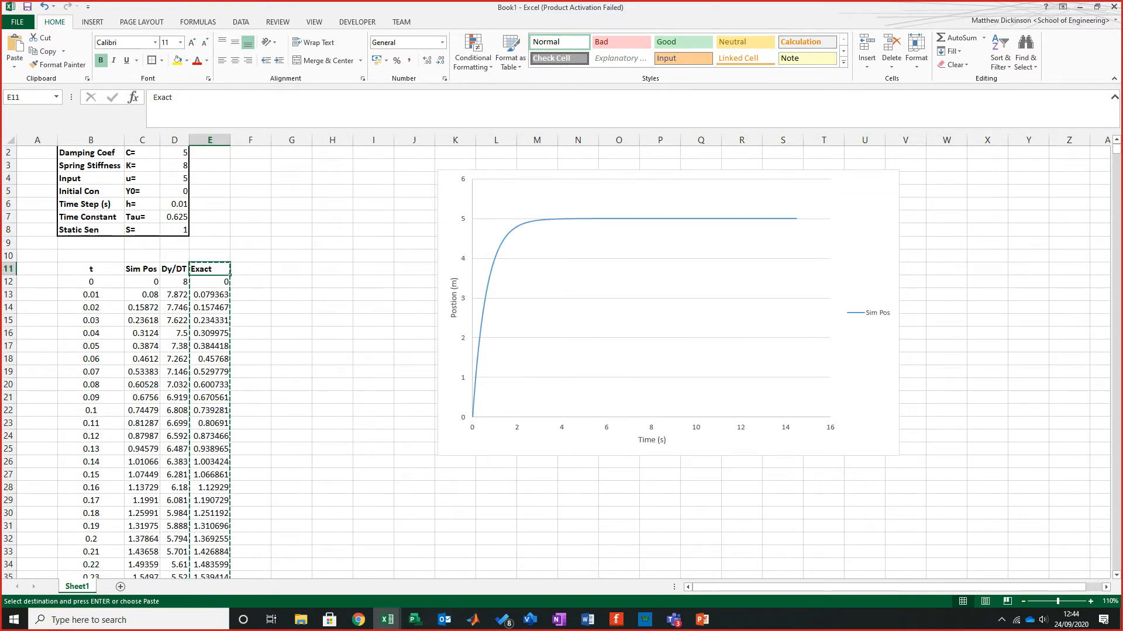
pyautogui.click(456, 219)
pyautogui.rightClick(461, 203)
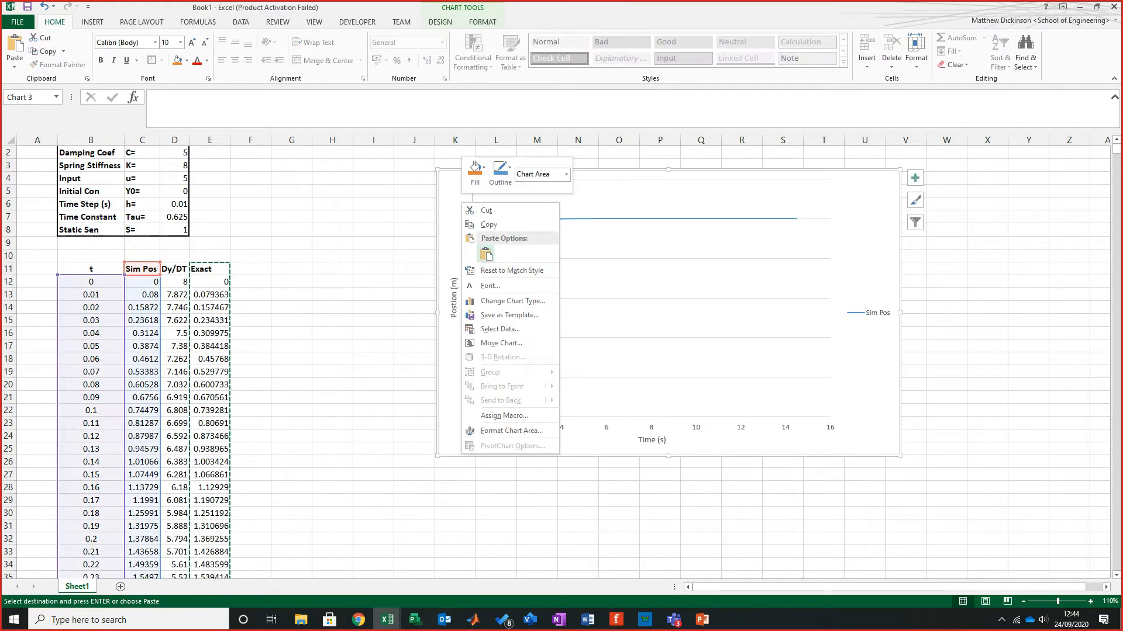
pyautogui.click(486, 254)
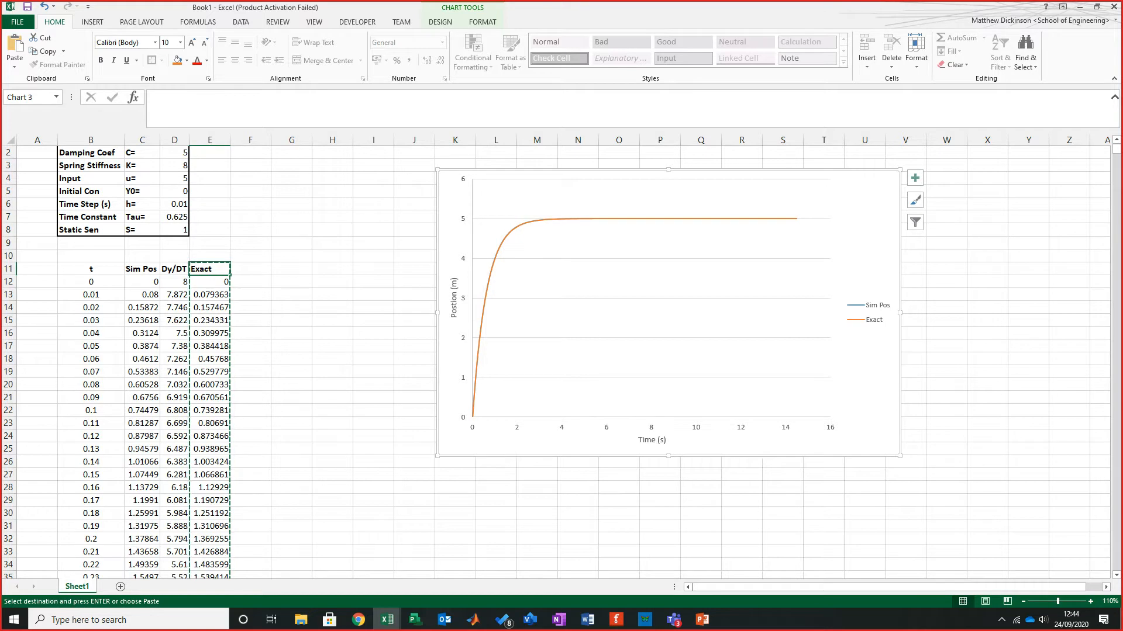
# Step: Move the chart left to span about columns I to T, deselect it and clear the copy selection
pyautogui.moveTo(865, 258); pyautogui.dragTo(779, 268)
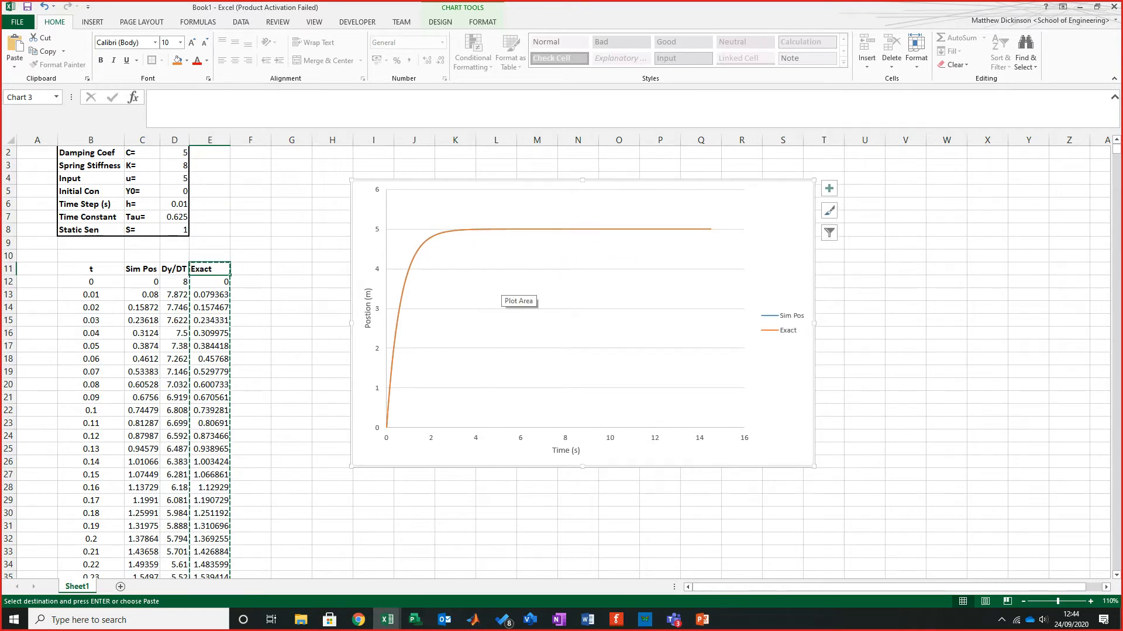
pyautogui.click(291, 256)
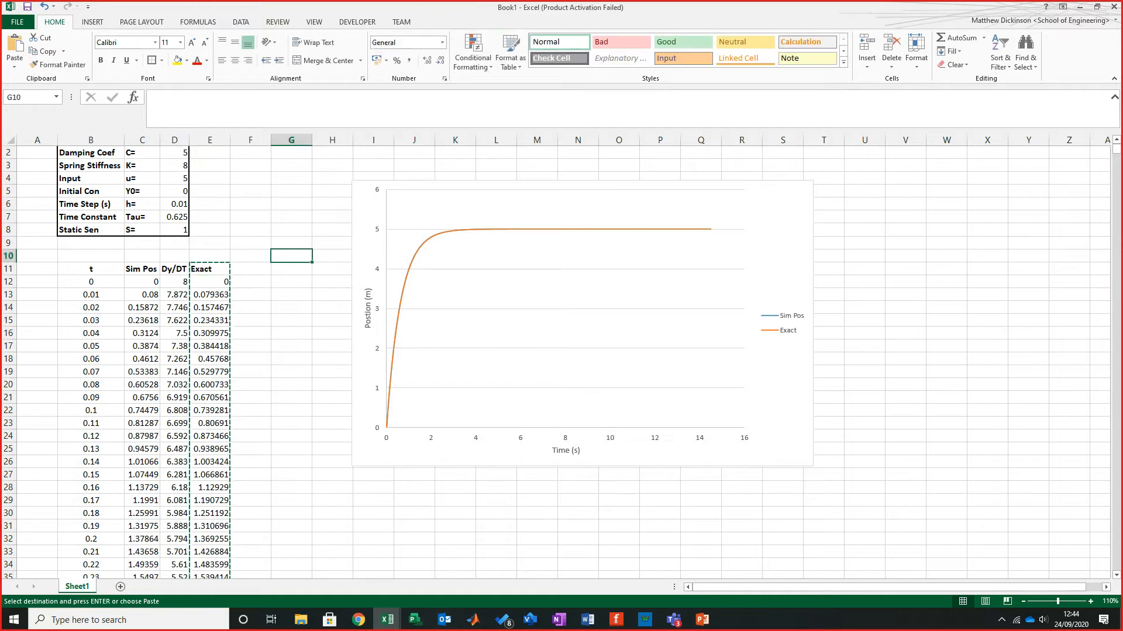
pyautogui.click(250, 372)
pyautogui.click(251, 333)
pyautogui.press('Escape')
# Step: Insert a Scatter with Smooth Lines chart from the t and Sim Pos data in B11:C870
pyautogui.moveTo(91, 269); pyautogui.dragTo(157, 443)
pyautogui.click(92, 22)
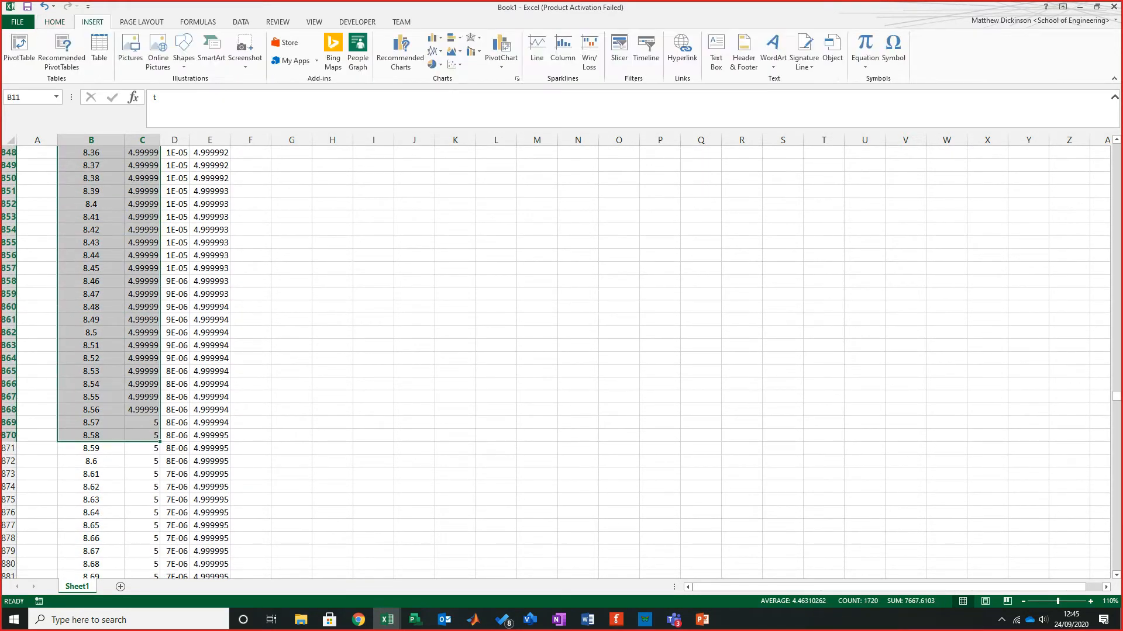
pyautogui.click(454, 64)
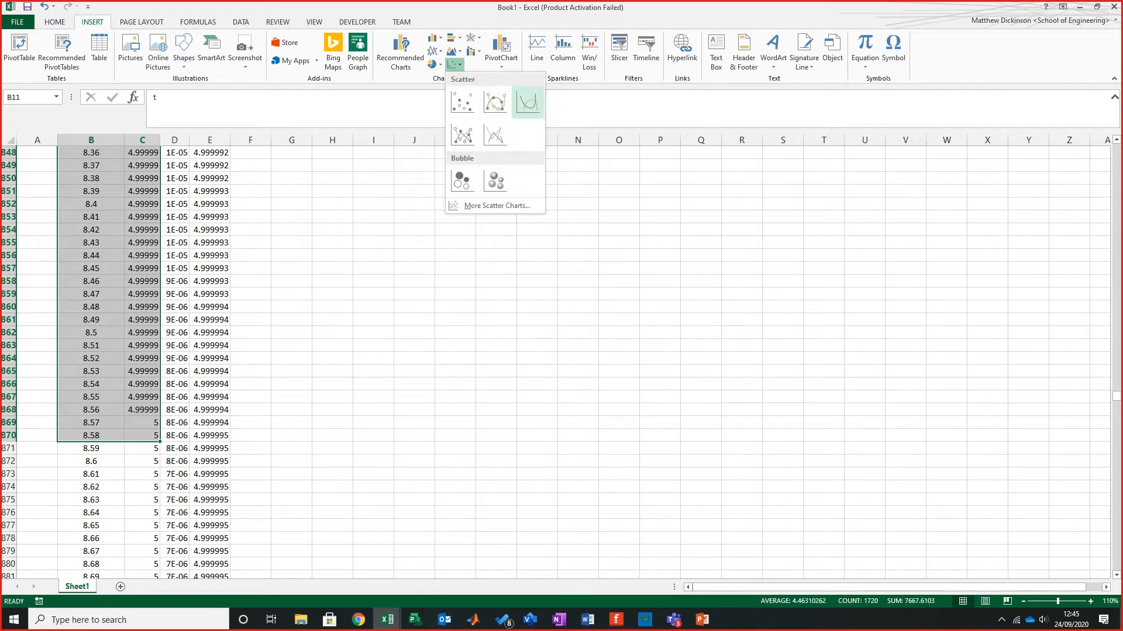
pyautogui.click(529, 101)
# Step: Cut and paste the new chart to the top of the sheet, covering the old chart from about columns H to V and rows 2 to 28
pyautogui.rightClick(497, 293)
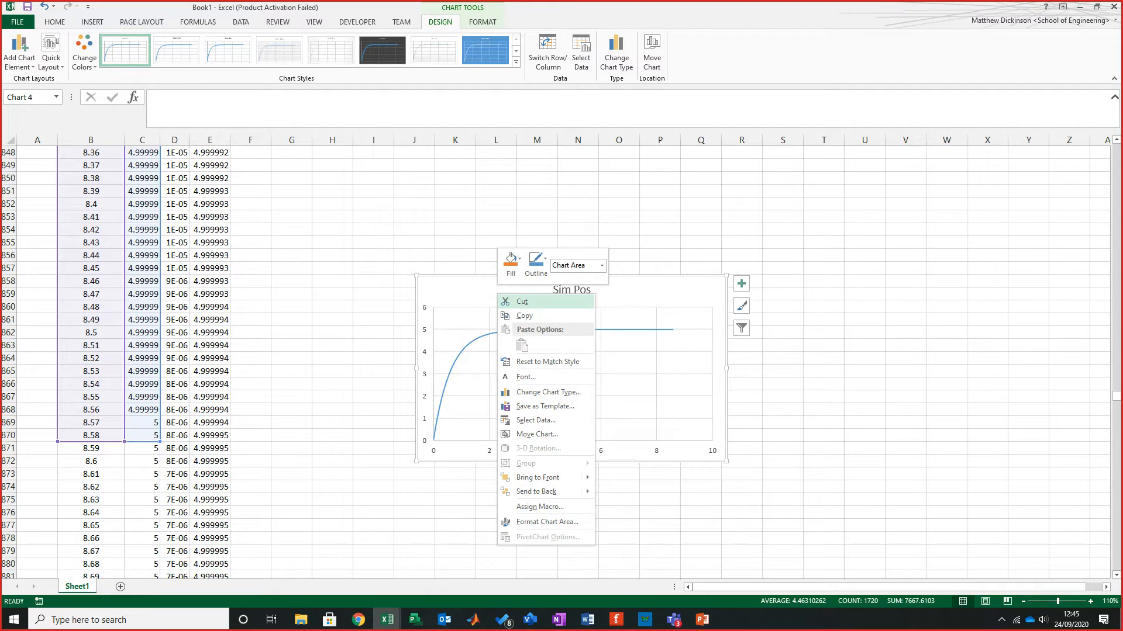
pyautogui.click(522, 301)
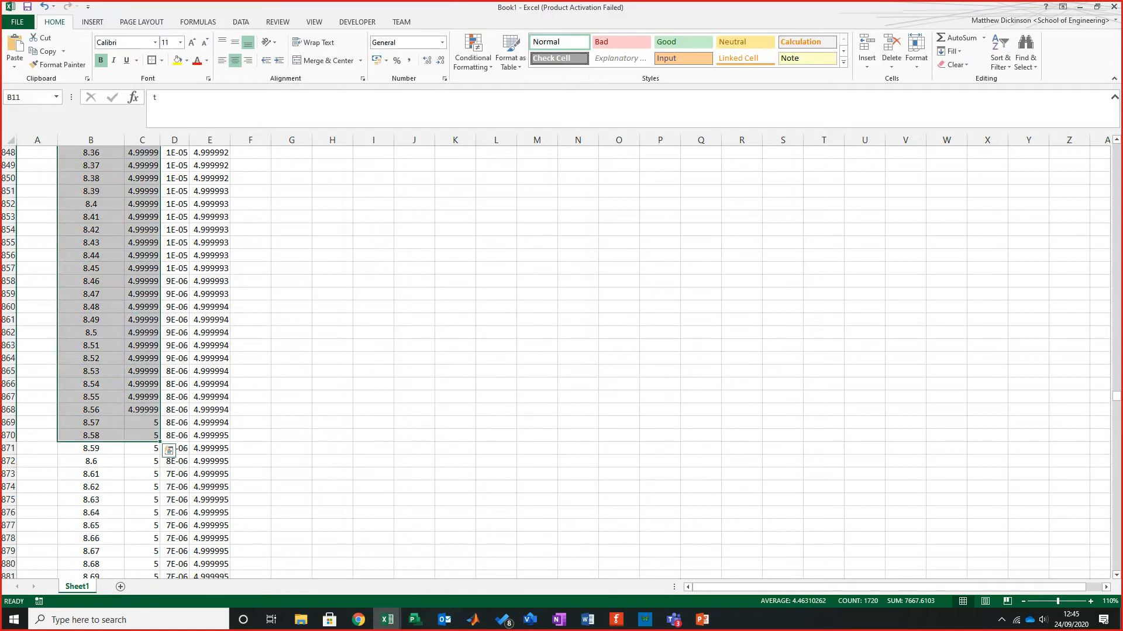
pyautogui.click(251, 333)
pyautogui.hotkey('ctrl', 'Up')
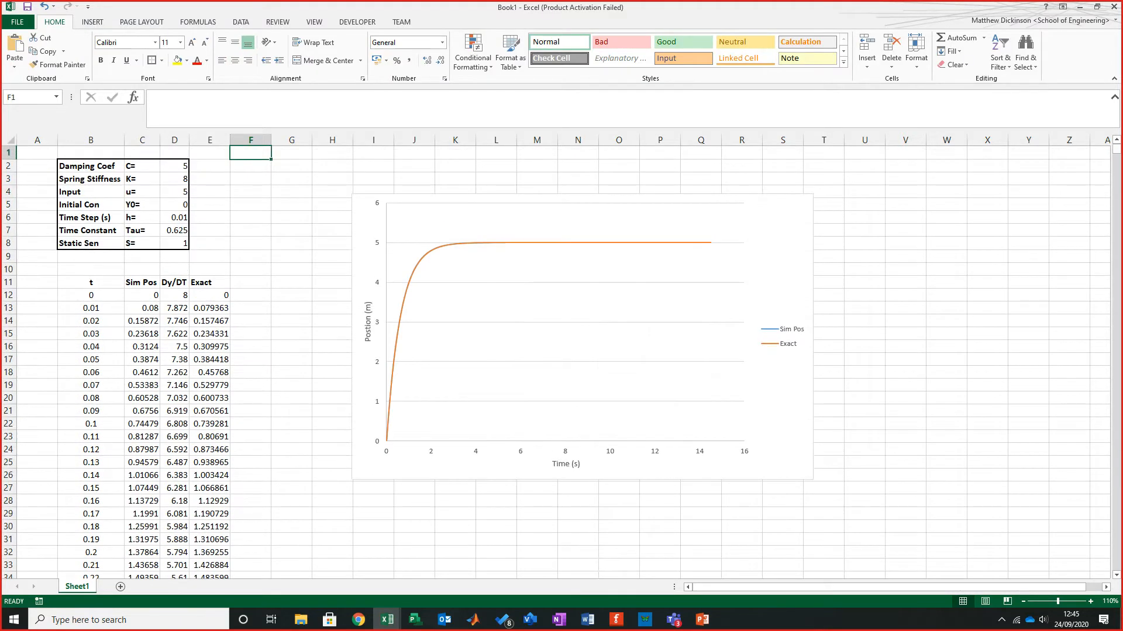
pyautogui.rightClick(920, 304)
pyautogui.click(538, 528)
pyautogui.rightClick(538, 528)
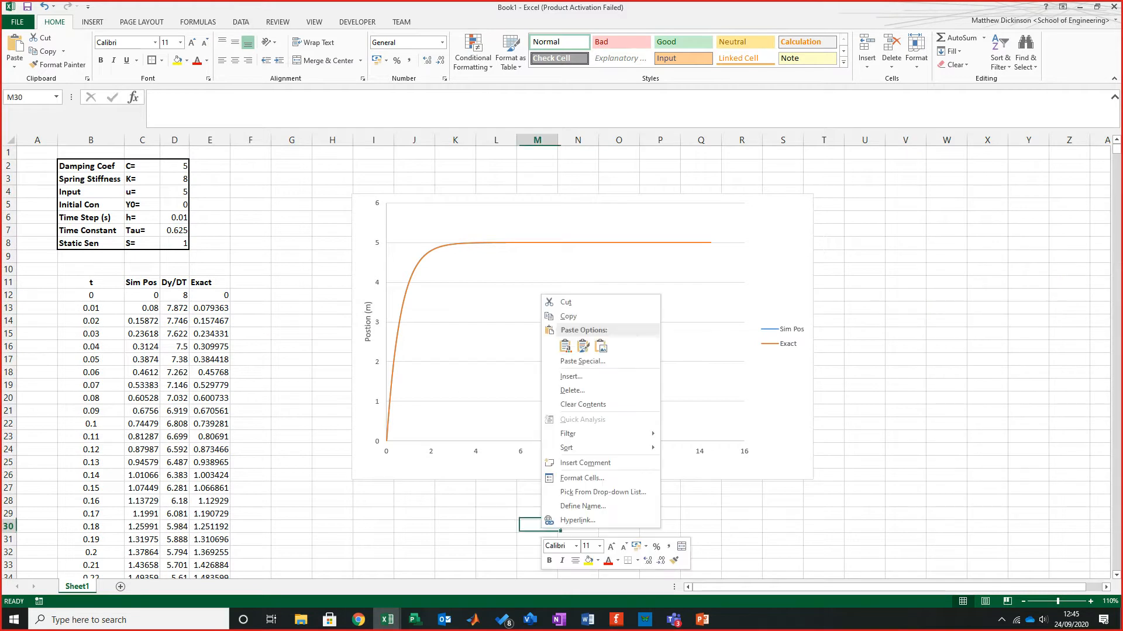
pyautogui.click(562, 351)
pyautogui.moveTo(576, 533); pyautogui.dragTo(371, 173)
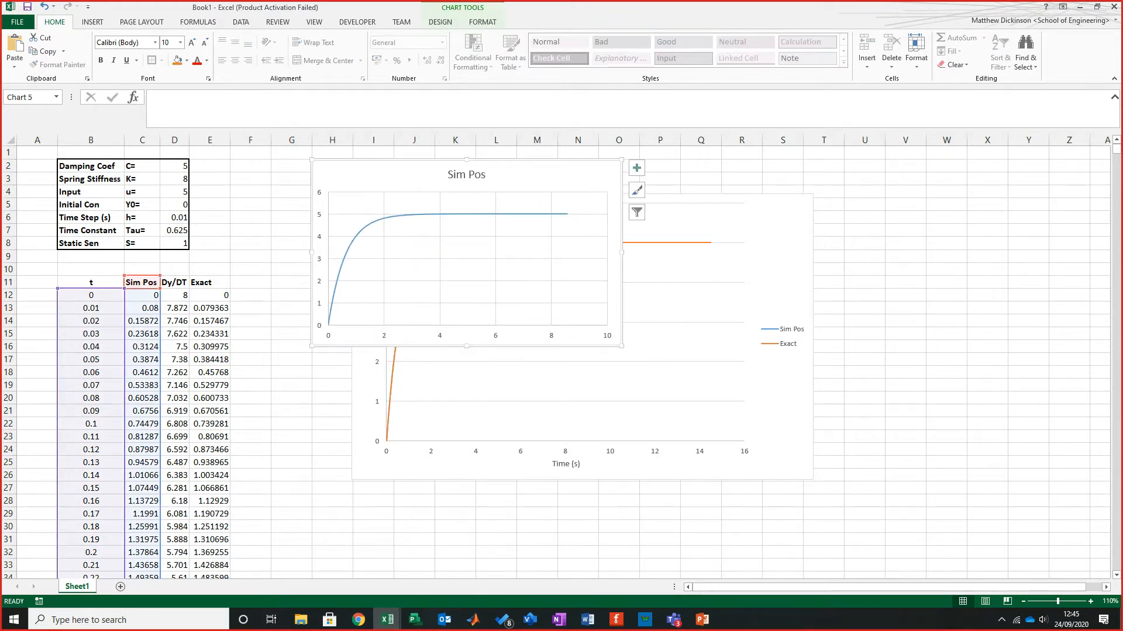
pyautogui.moveTo(621, 346); pyautogui.dragTo(930, 501)
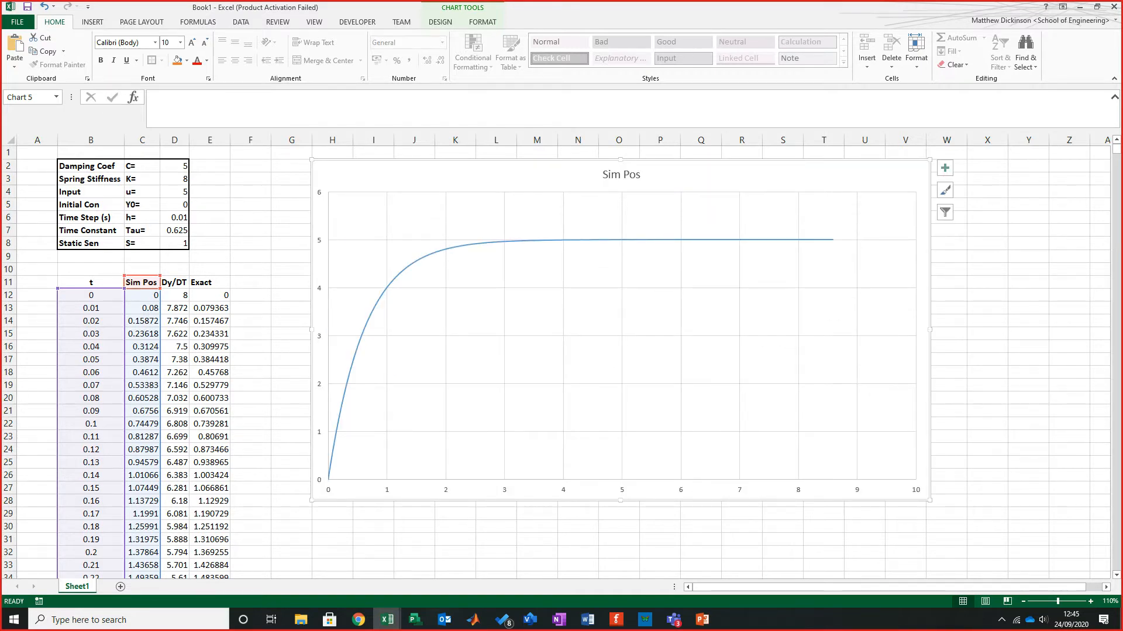
# Step: Copy the Exact column from E870 up to its header in E11
pyautogui.scroll(-20, 556, 360)
pyautogui.scroll(-20, 556, 360)
pyautogui.scroll(-20, 555, 360)
pyautogui.scroll(-20, 555, 360)
pyautogui.scroll(-14, 555, 360)
pyautogui.scroll(-20, 556, 359)
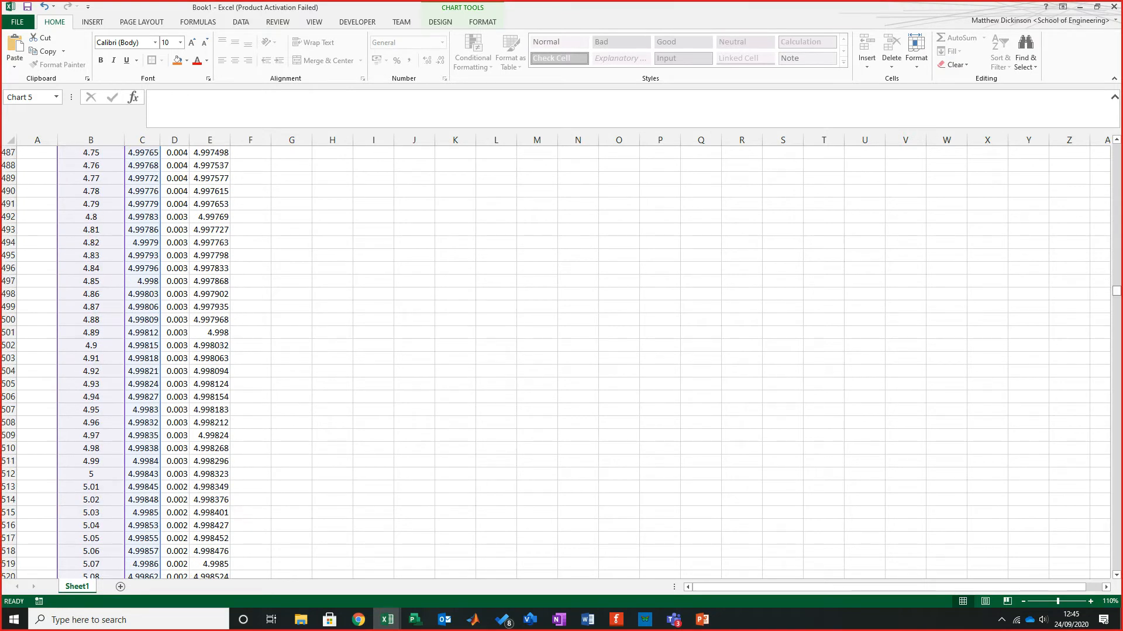
pyautogui.scroll(-20, 555, 360)
pyautogui.scroll(13, 555, 360)
pyautogui.click(210, 282)
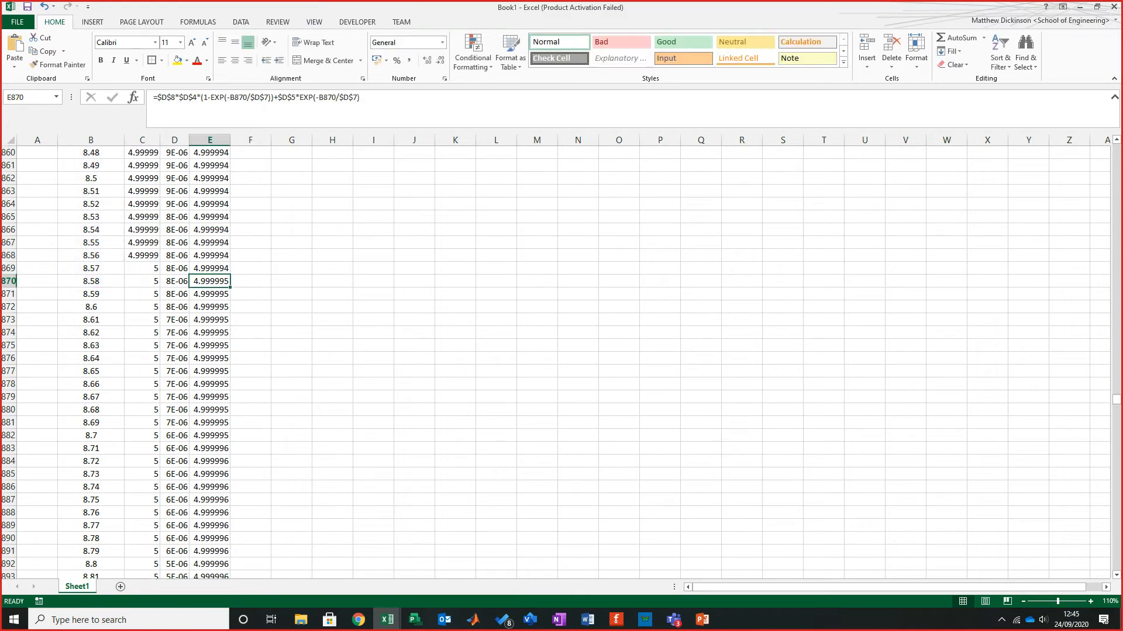
pyautogui.hotkey('ctrl', 'shift', 'Up')
pyautogui.hotkey('ctrl', 'c')
# Step: Paste the copied Exact data into the new Sim Pos chart as a second series
pyautogui.scroll(3, 555, 360)
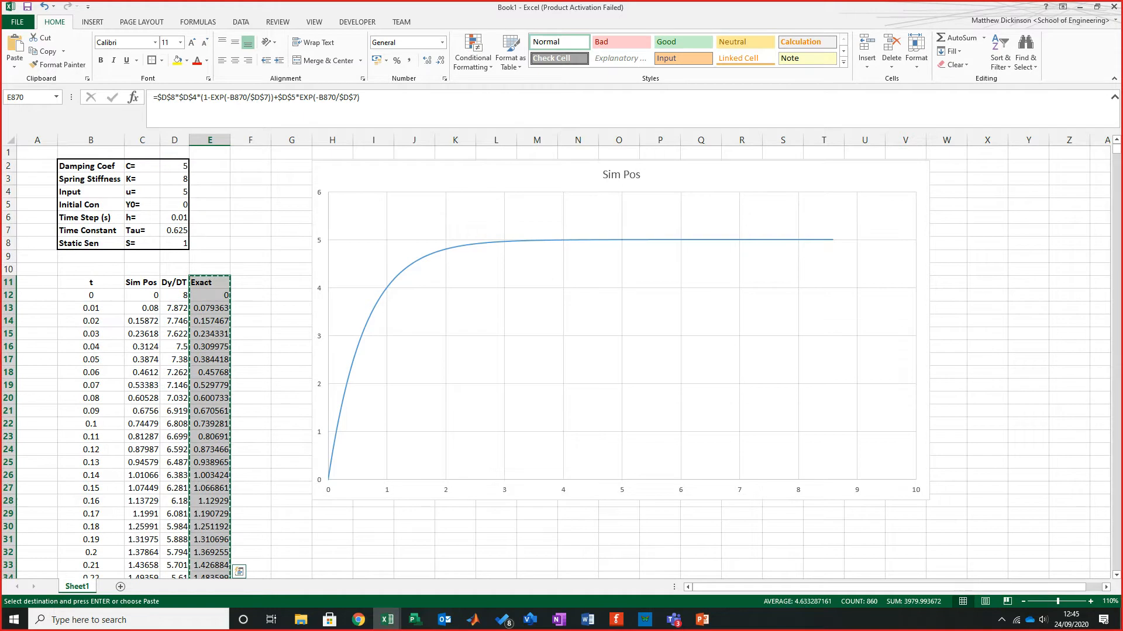
pyautogui.click(620, 350)
pyautogui.hotkey('ctrl', 'v')
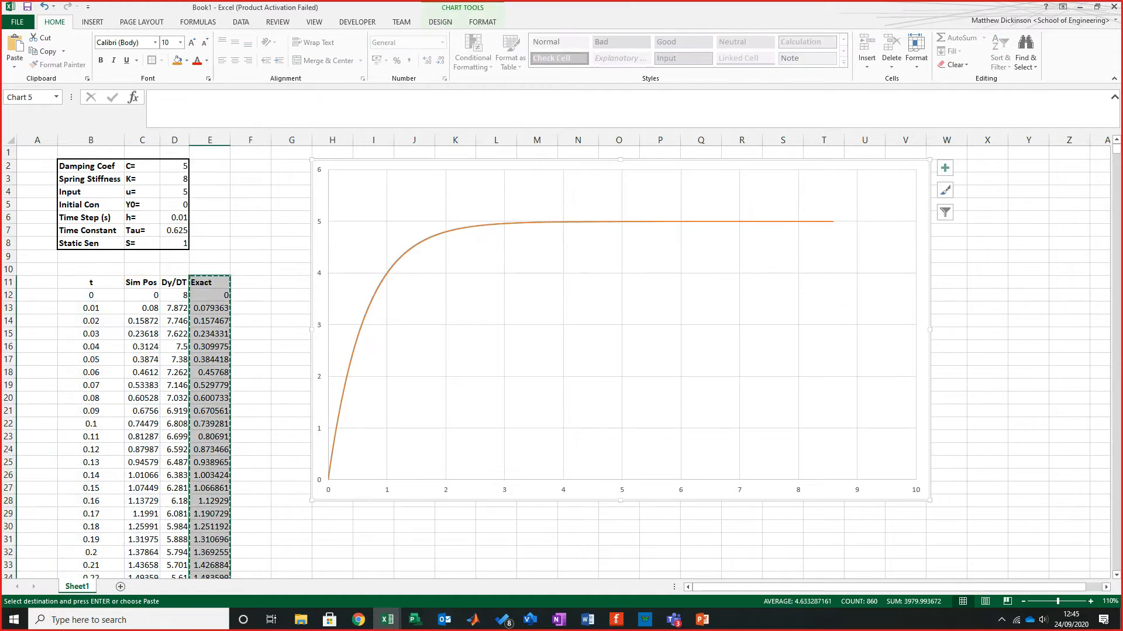
# Step: Enlarge the new chart to extend past column AA and down to about row 30, deselect it and clear the copy selection
pyautogui.click(649, 351)
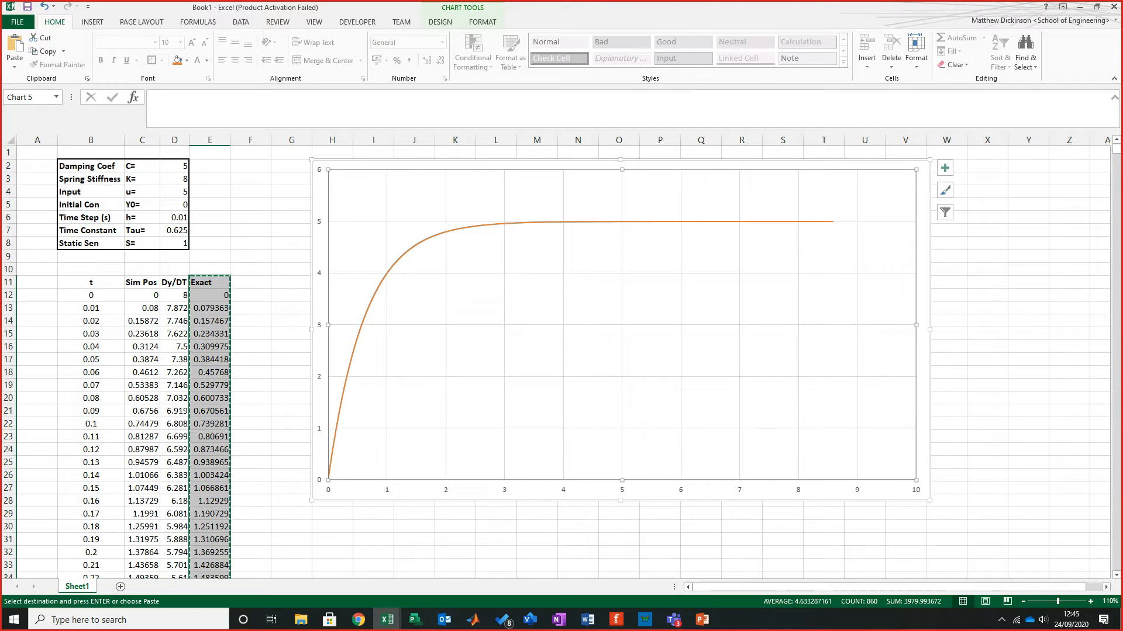
pyautogui.moveTo(930, 501); pyautogui.dragTo(1121, 526)
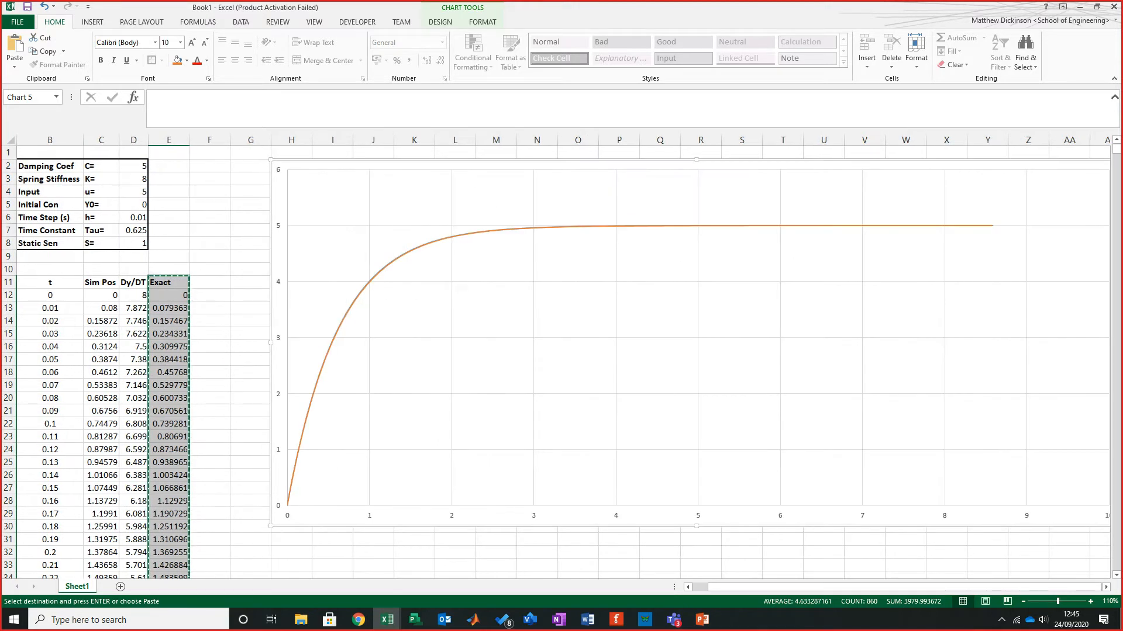
pyautogui.scroll(7, 556, 356)
pyautogui.scroll(3, 556, 356)
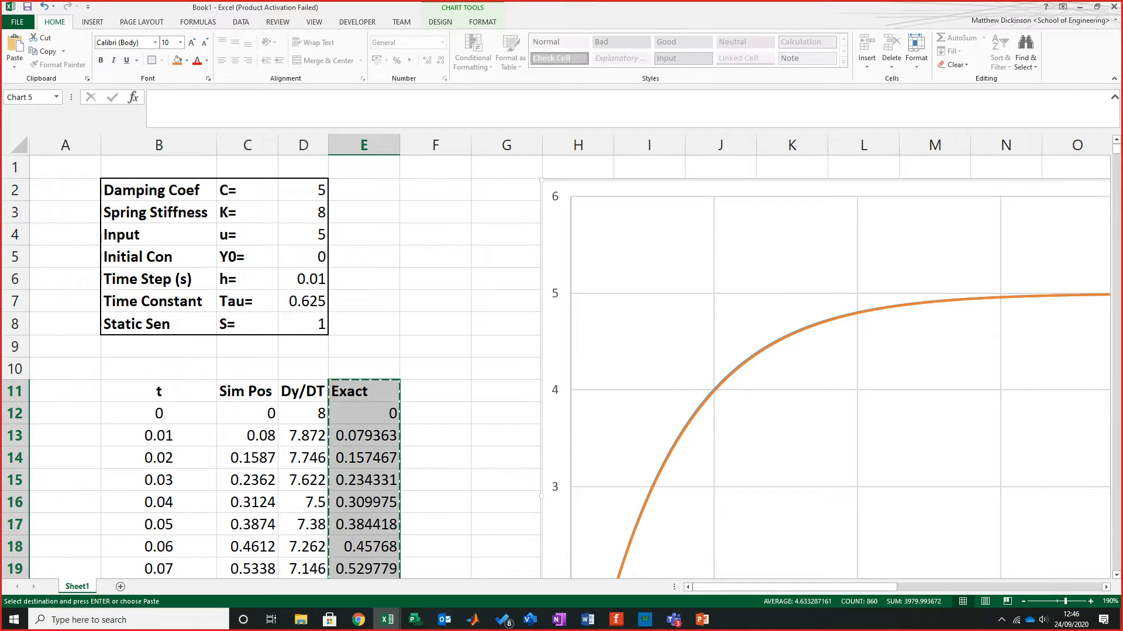
pyautogui.click(435, 347)
pyautogui.press('Escape')
pyautogui.click(506, 436)
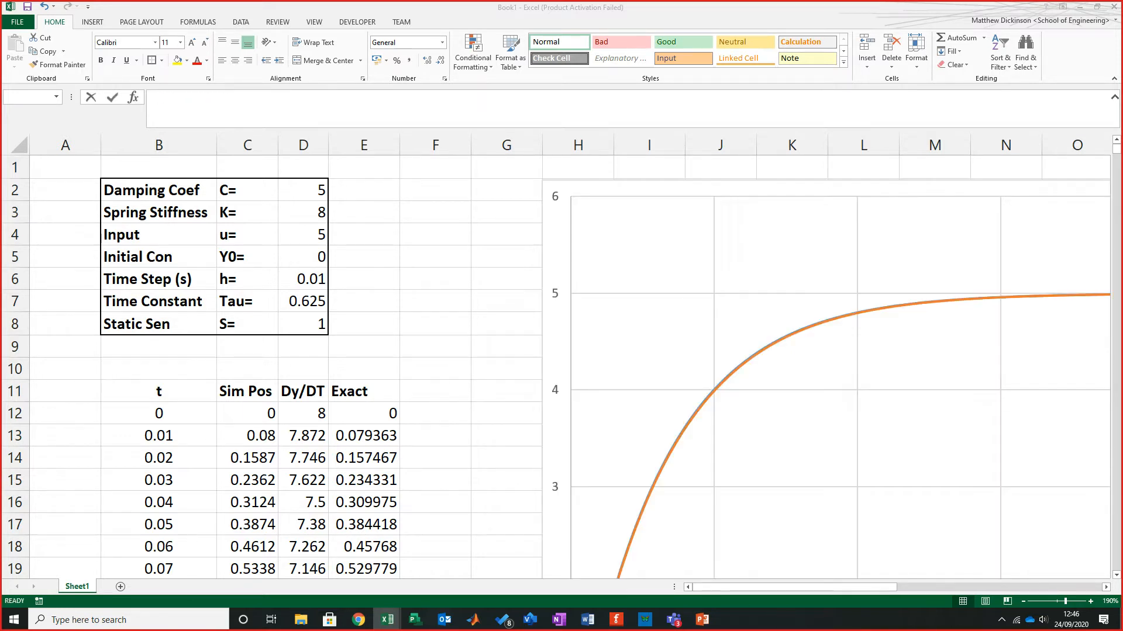
# Step: Enter the column header "Error%" in F11, beside the Exact header
pyautogui.click(435, 391)
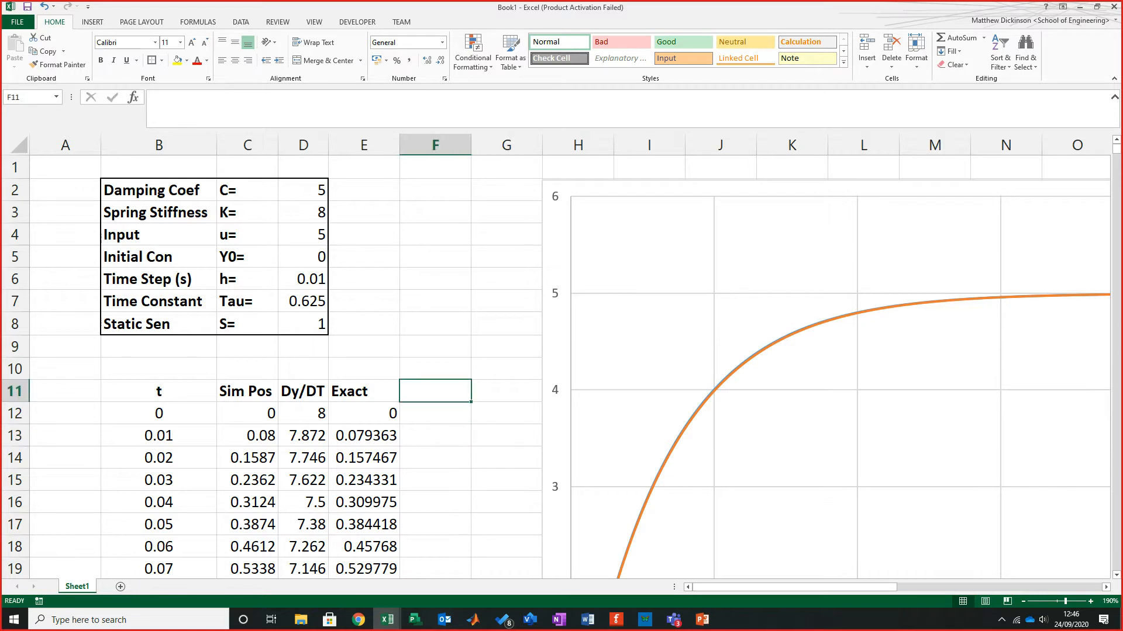
pyautogui.write('Eo')
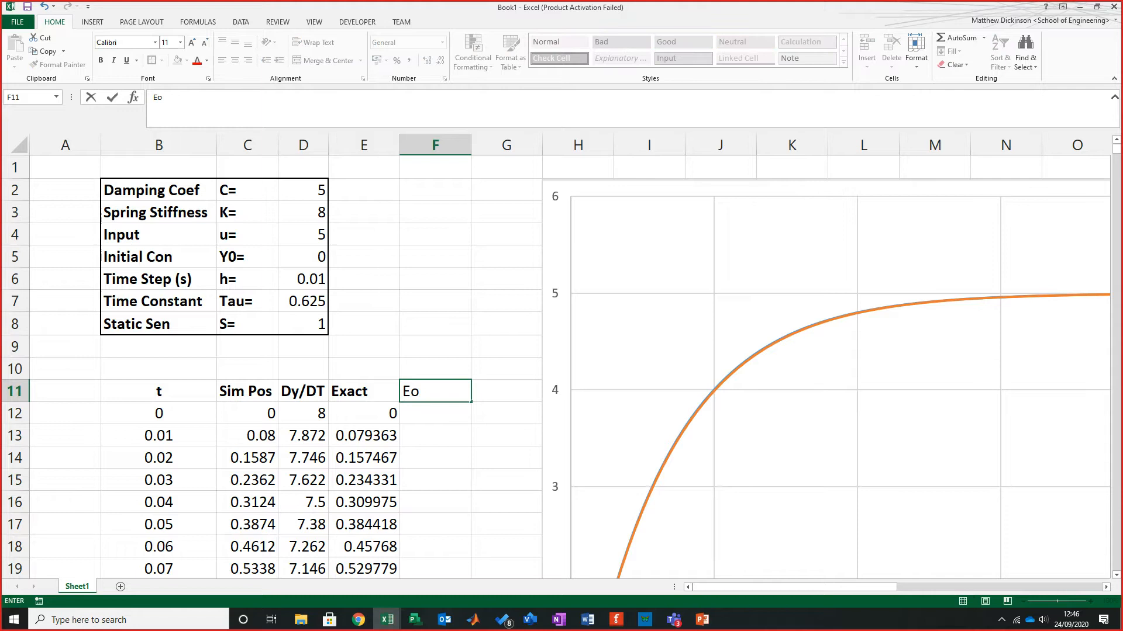
pyautogui.press('BackSpace')
pyautogui.write('rror%')
pyautogui.press('Return')
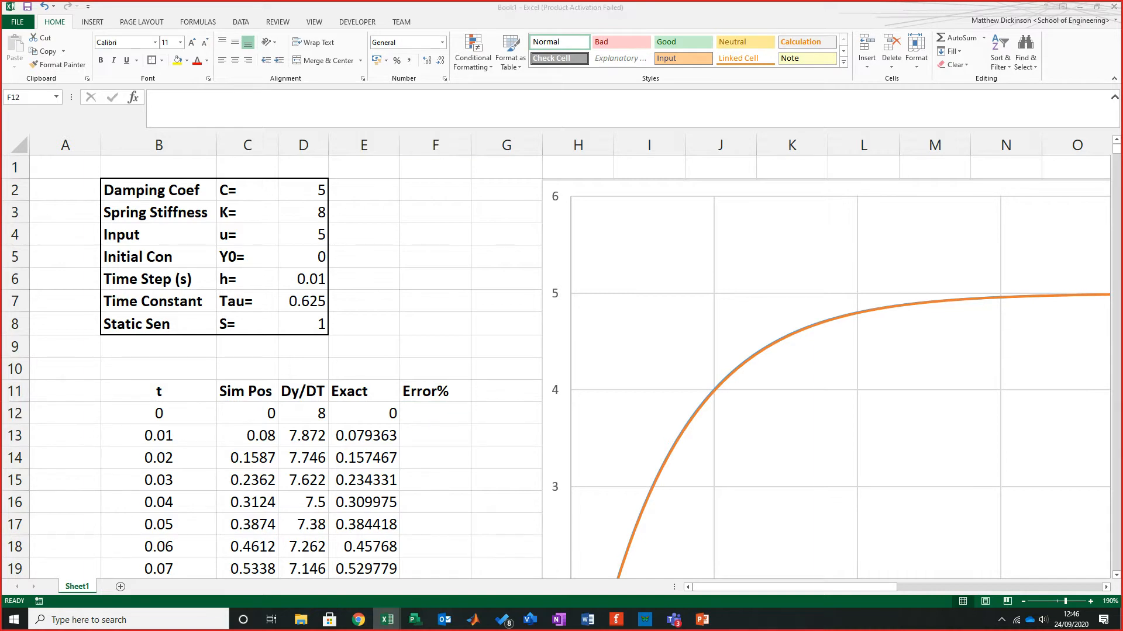
# Step: Enter the Sim Pos minus Exact difference formula =((C13-E13)) in F13 and accept the suggested bracket correction
pyautogui.press('F2')
pyautogui.press('Escape')
pyautogui.press('Down')
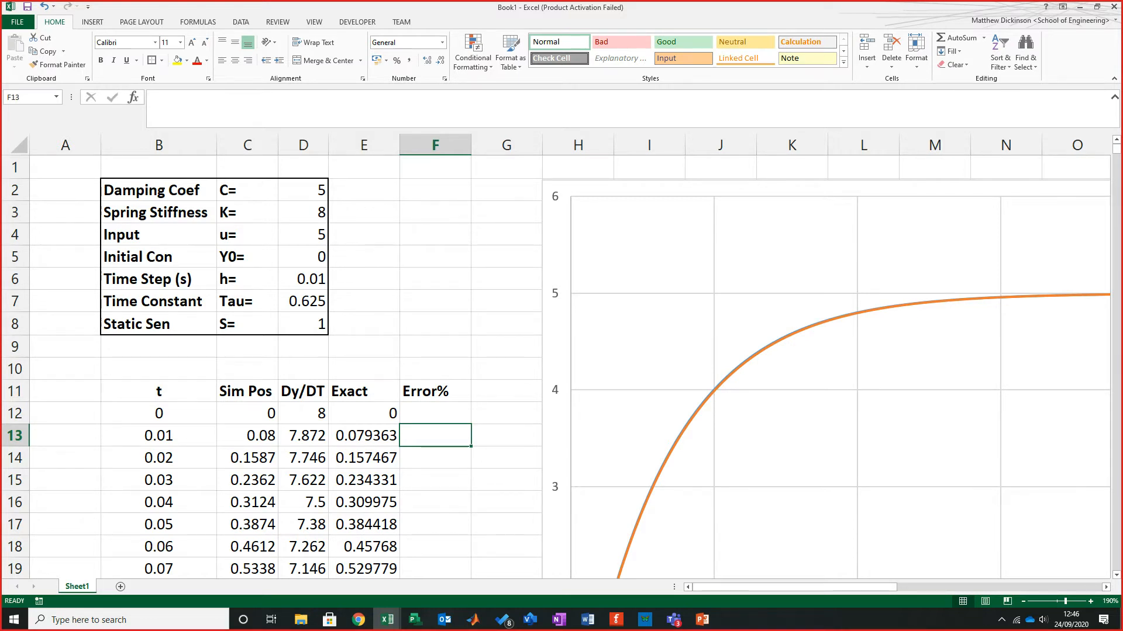
pyautogui.write('=')
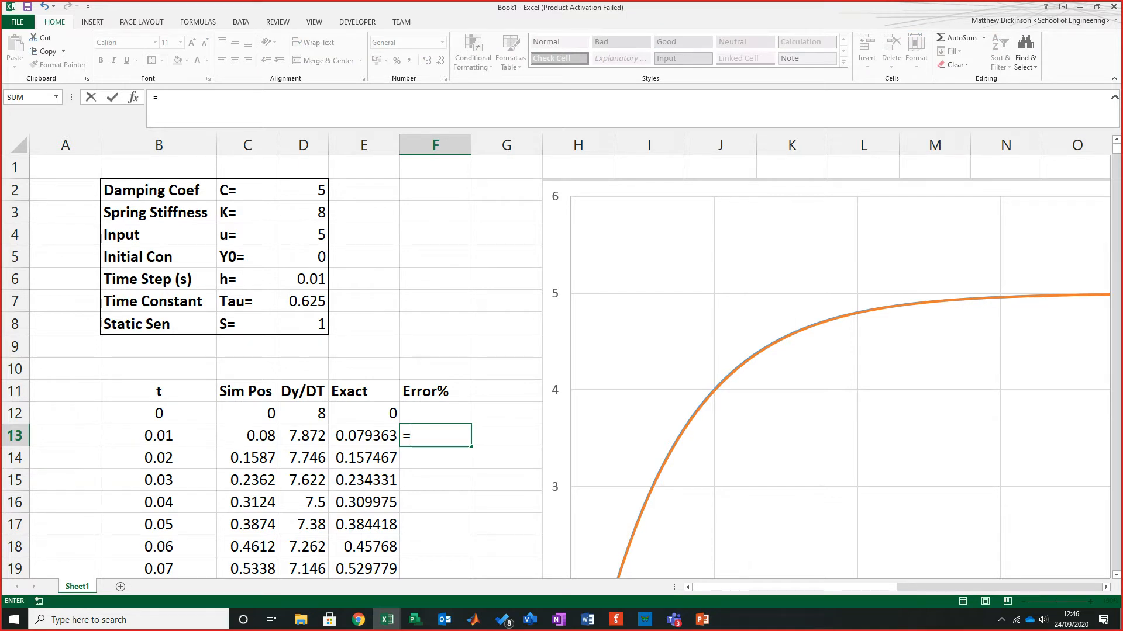
pyautogui.write('(()')
pyautogui.press('BackSpace')
pyautogui.click(247, 436)
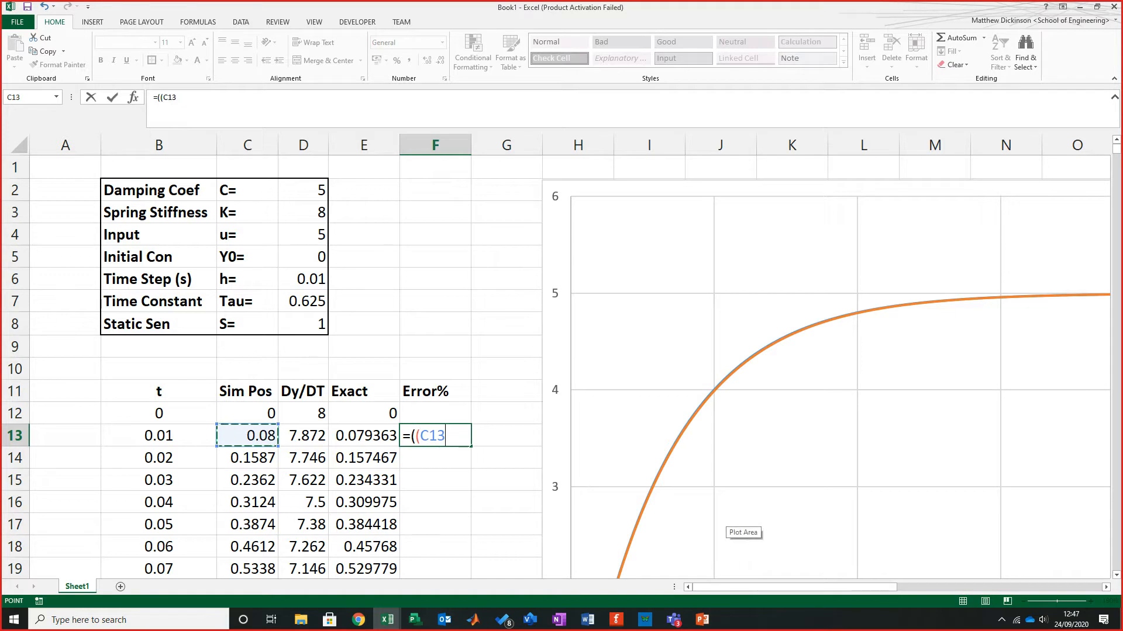
pyautogui.write('-')
pyautogui.press('Left')
pyautogui.write(')')
pyautogui.press('Return')
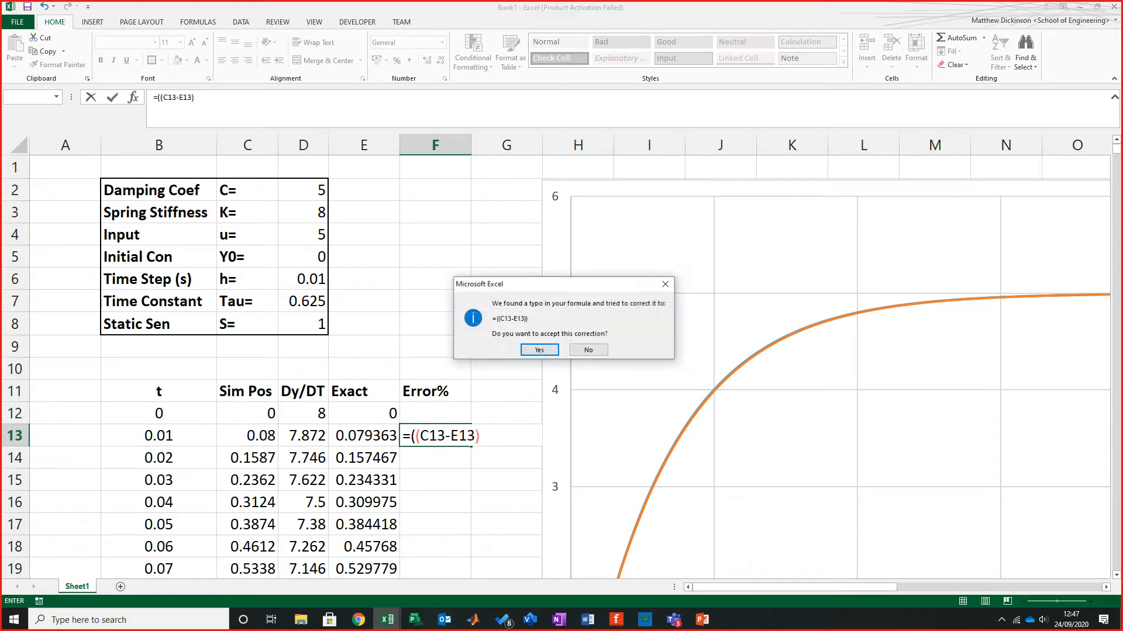
pyautogui.press('Return')
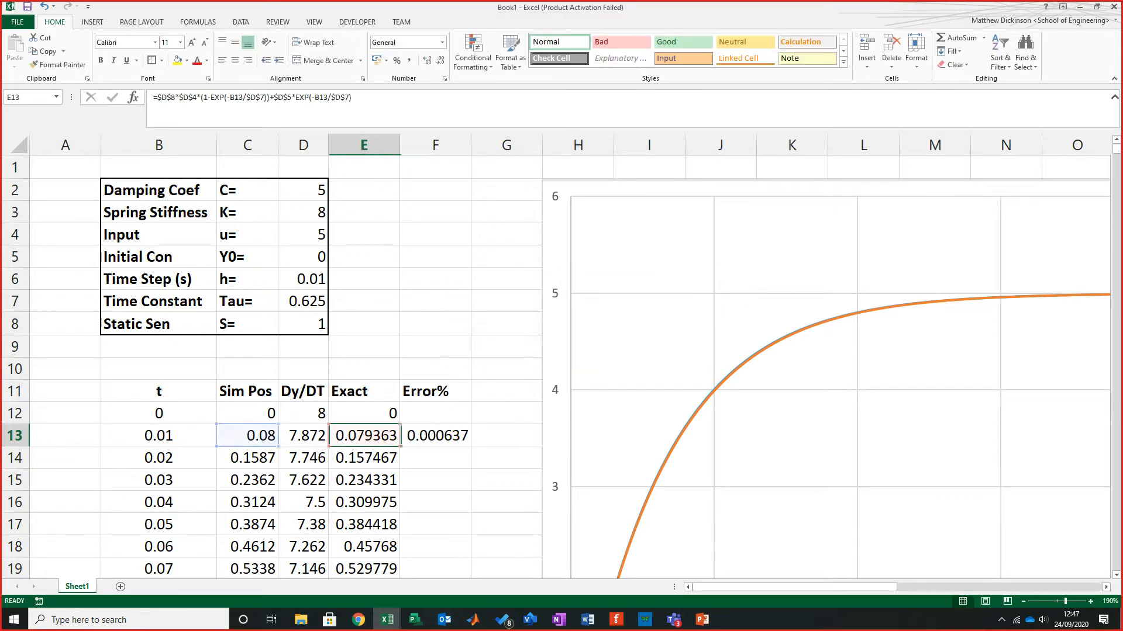
# Step: Complete the F13 formula as =((C13-E13)/E13)*100 and fill it down the whole Error% column
pyautogui.press('F2')
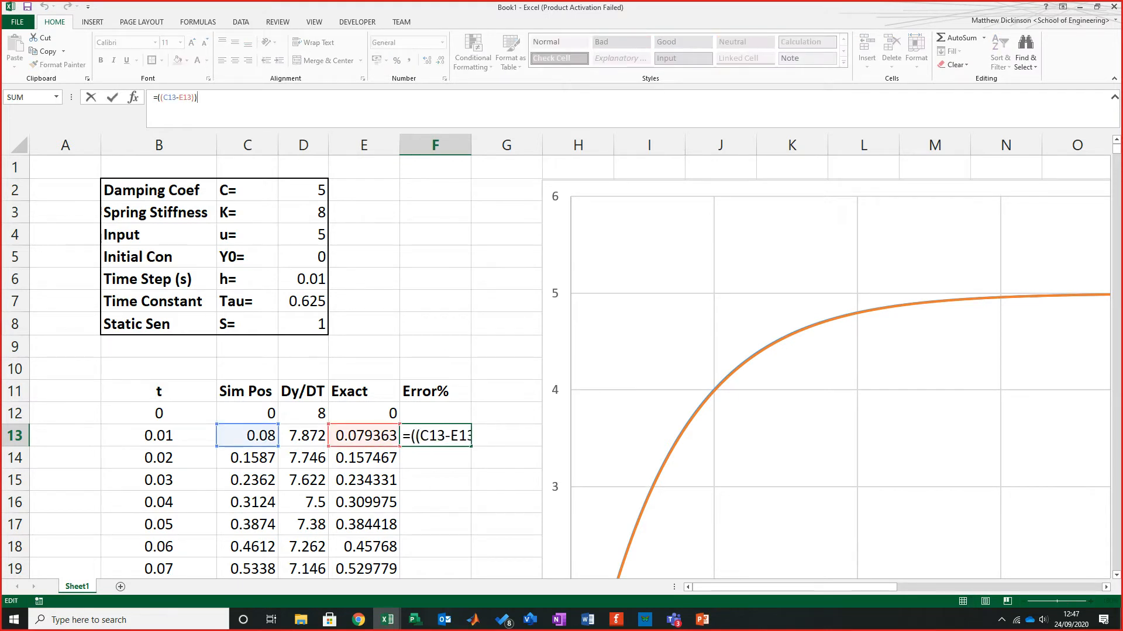
pyautogui.press('BackSpace')
pyautogui.write('/')
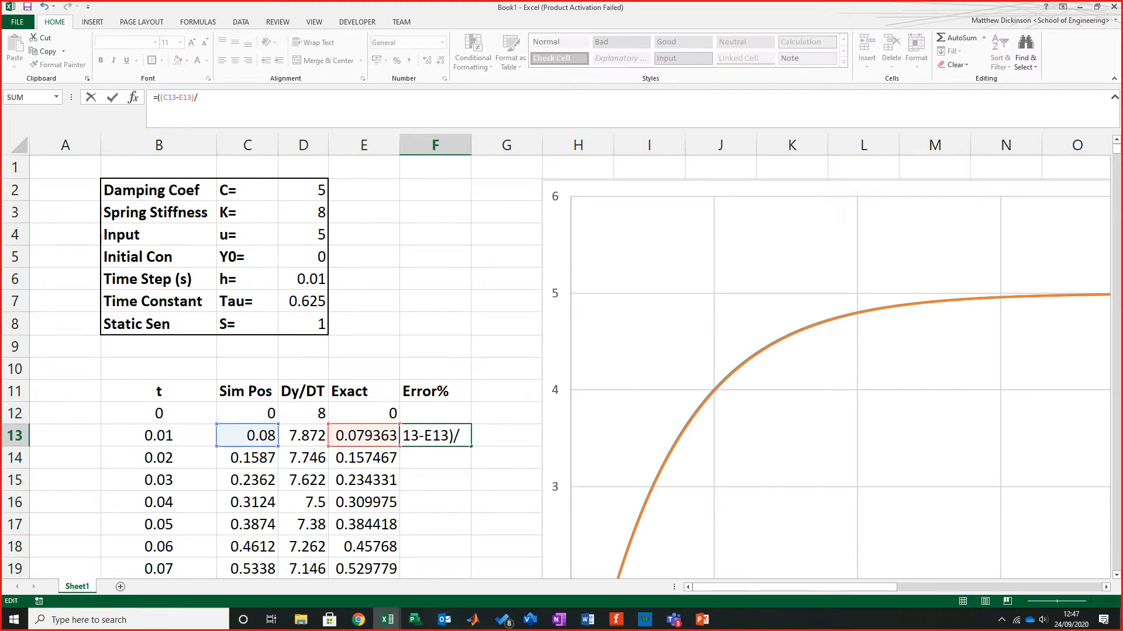
pyautogui.click(364, 436)
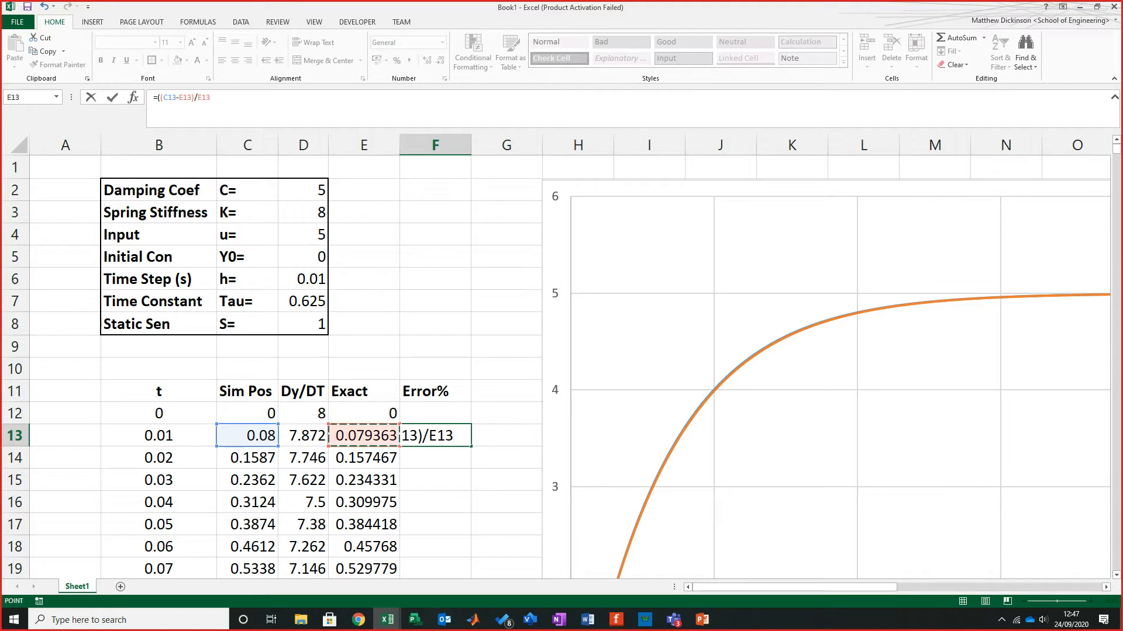
pyautogui.write(')*100')
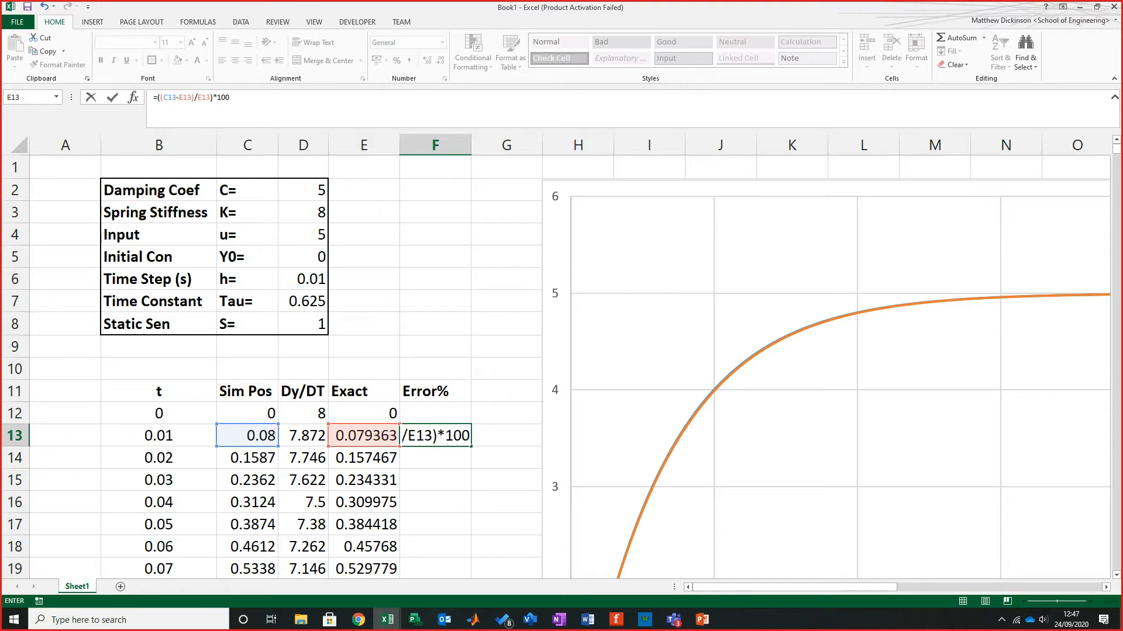
pyautogui.press('Return')
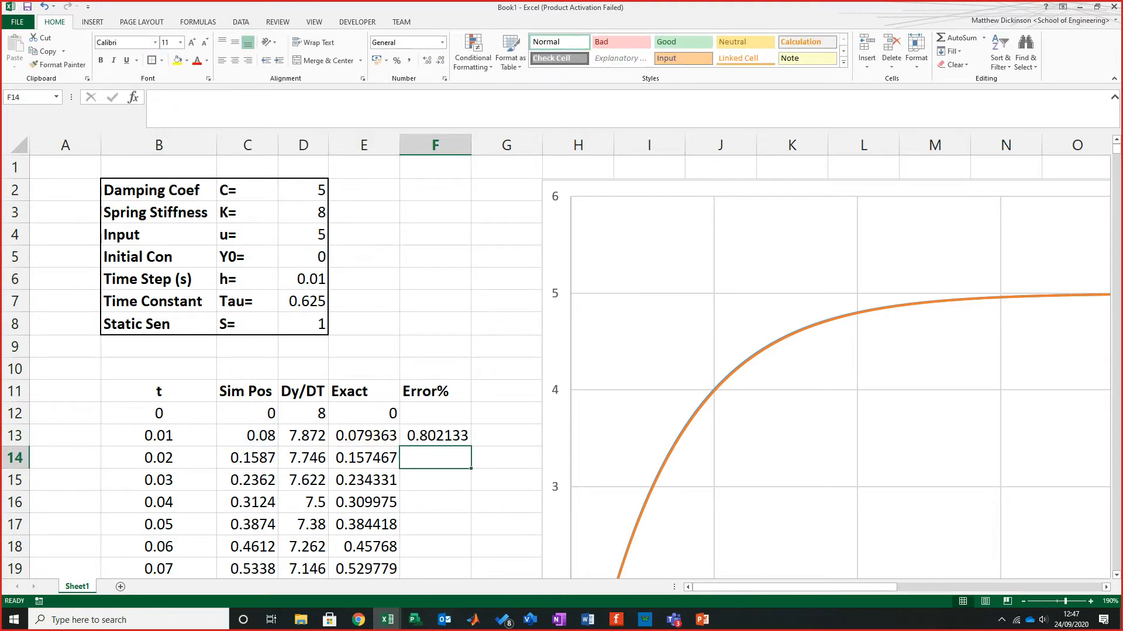
pyautogui.click(435, 435)
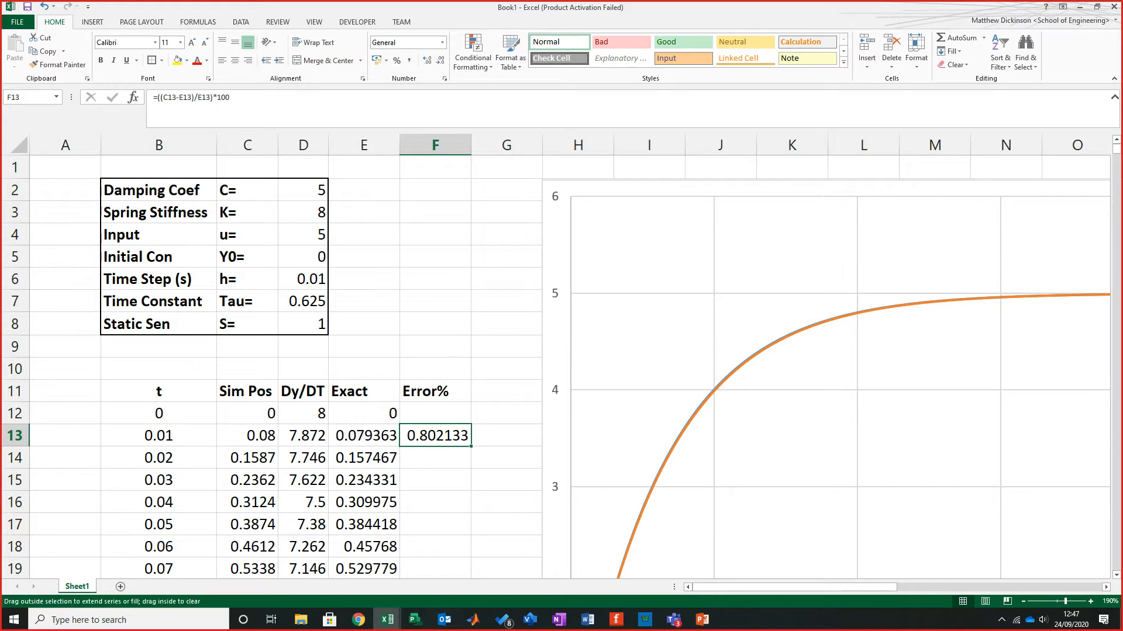
pyautogui.doubleClick(471, 446)
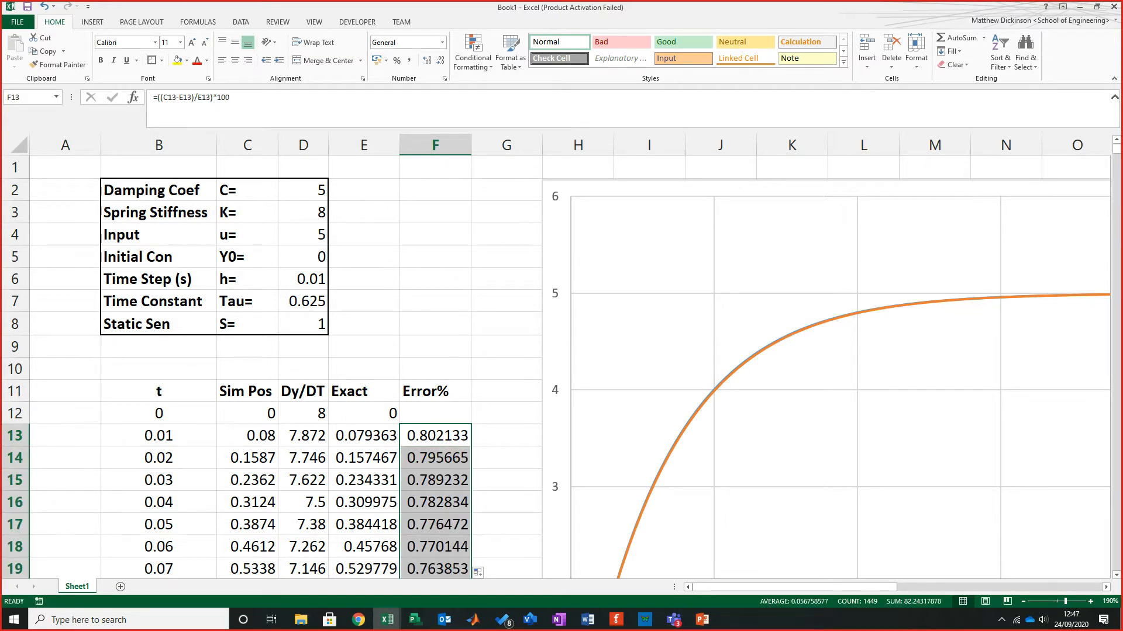
# Step: Inspect the filled Error% formula in F14 and the cells it references, leaving it unedited
pyautogui.click(435, 458)
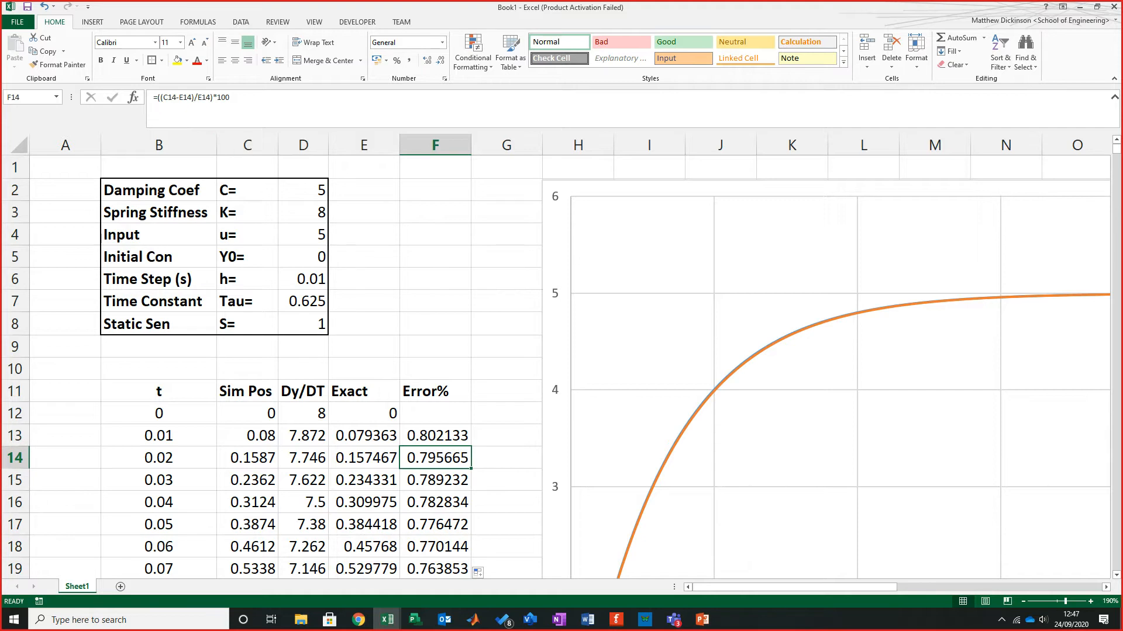
pyautogui.press('F2')
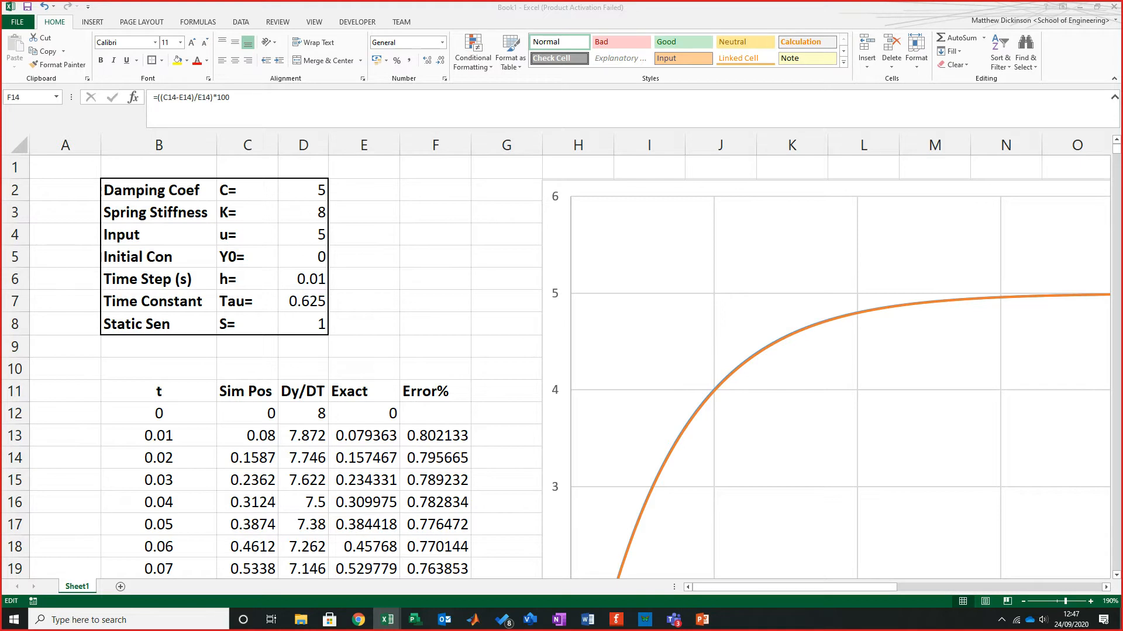
pyautogui.click(435, 435)
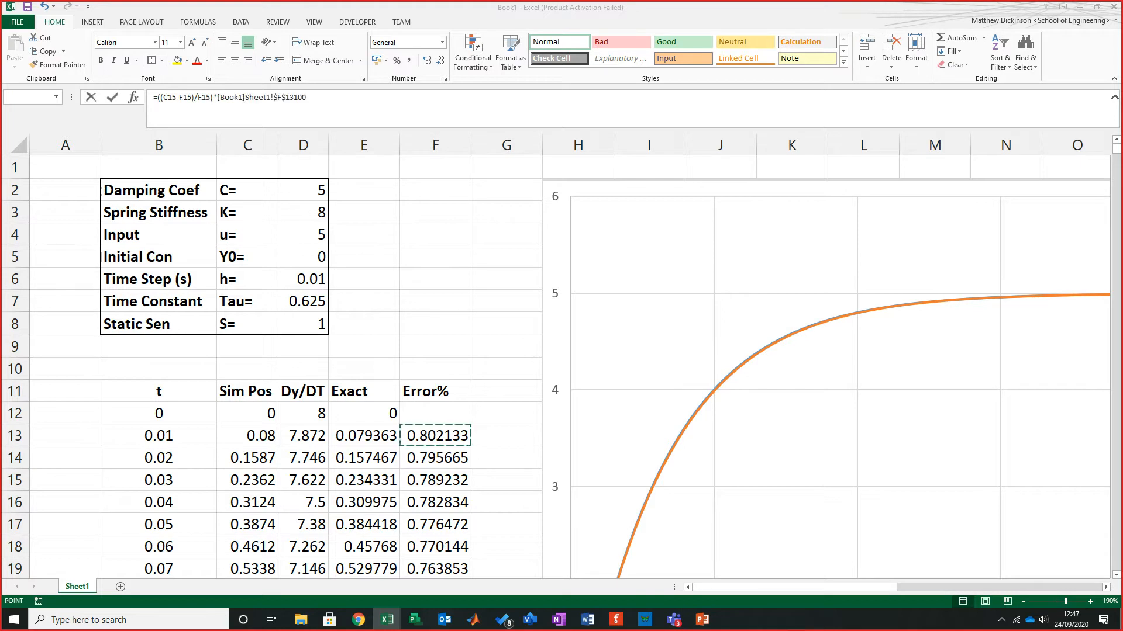
pyautogui.press('Escape')
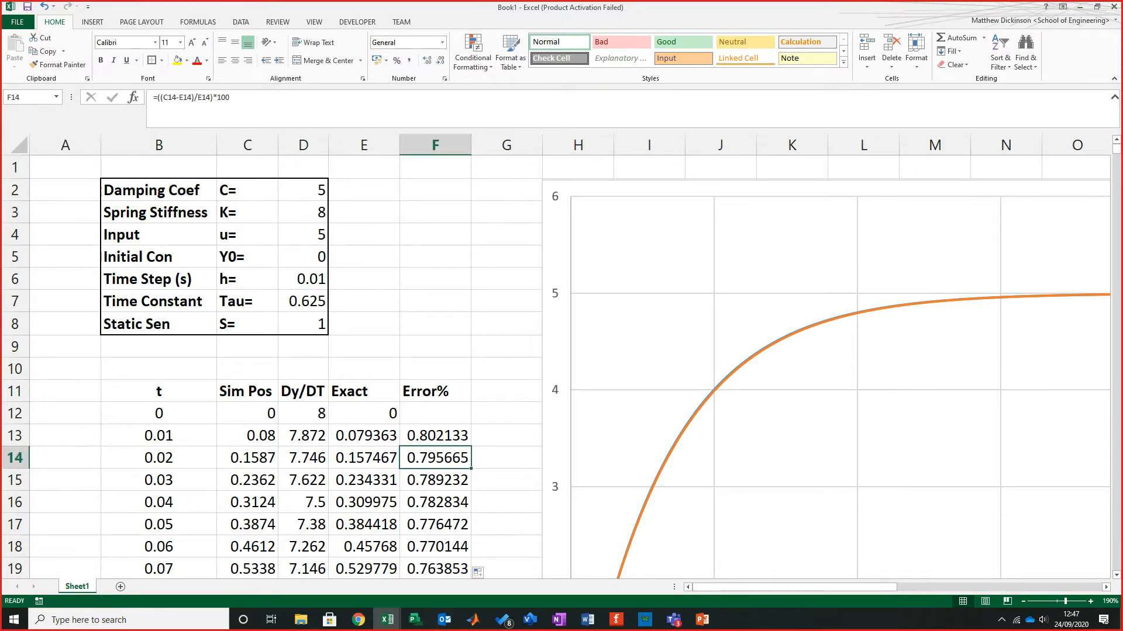
pyautogui.click(194, 97)
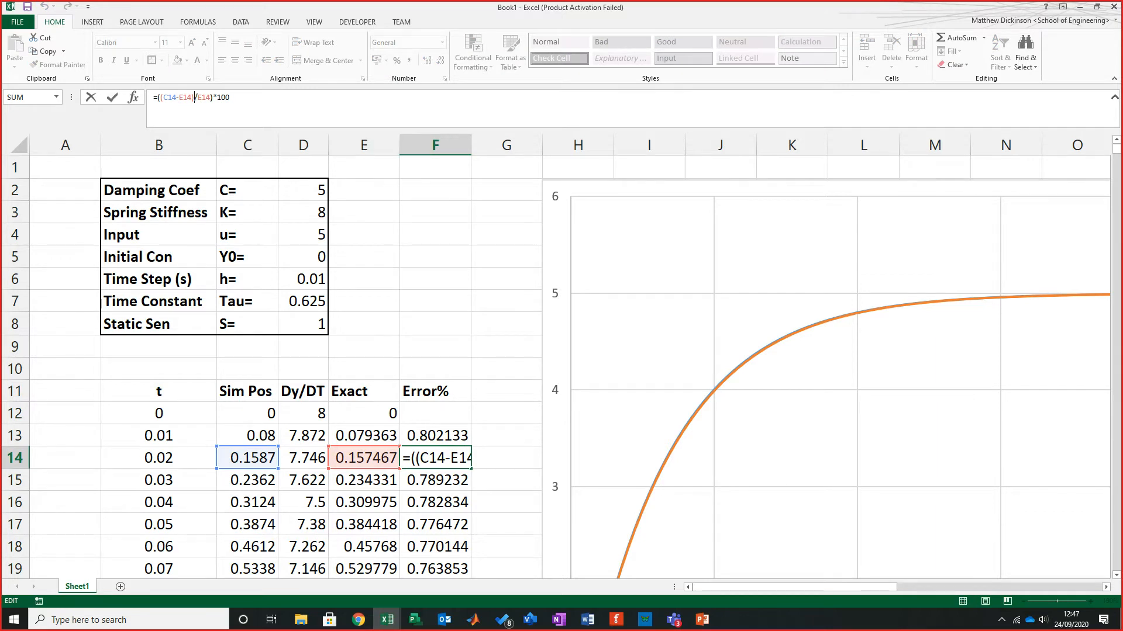
pyautogui.press('Escape')
pyautogui.click(506, 436)
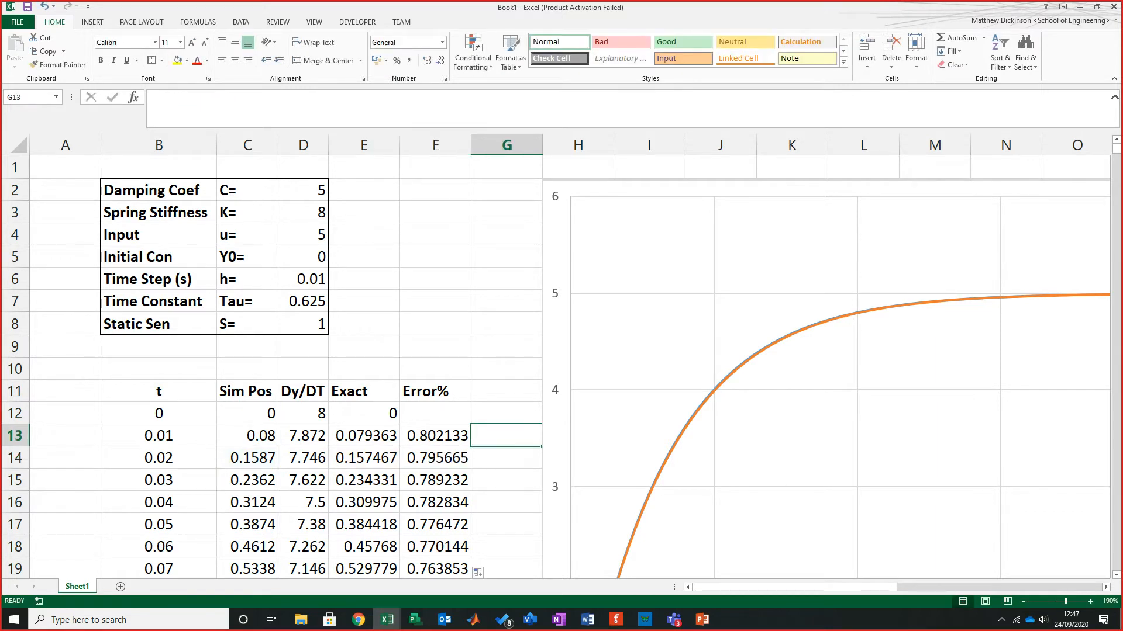
# Step: Select the Error% values from F1461 up to F13 and insert a scatter line chart of them
pyautogui.click(435, 436)
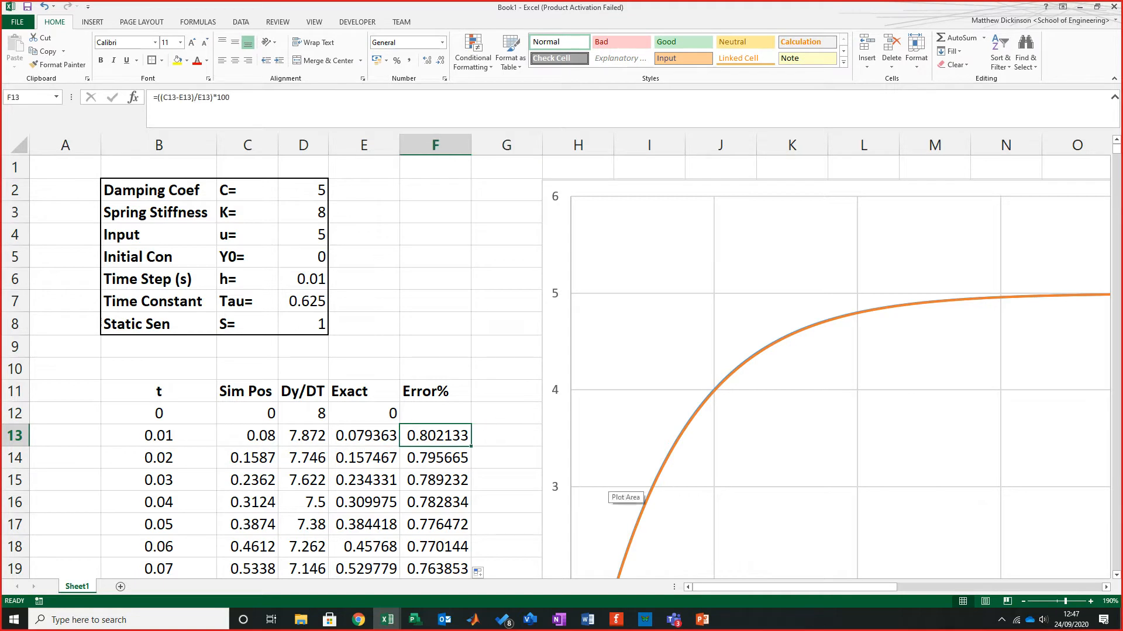
pyautogui.hotkey('ctrl', 'Down')
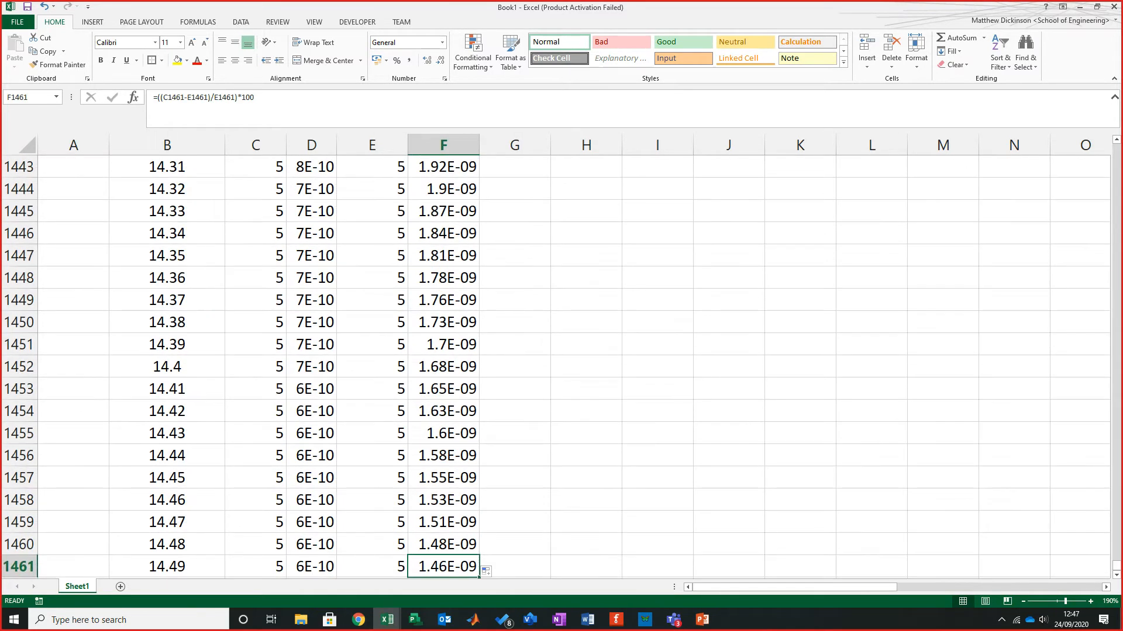
pyautogui.hotkey('ctrl', 'shift', 'Up')
pyautogui.scroll(4, 579, 453)
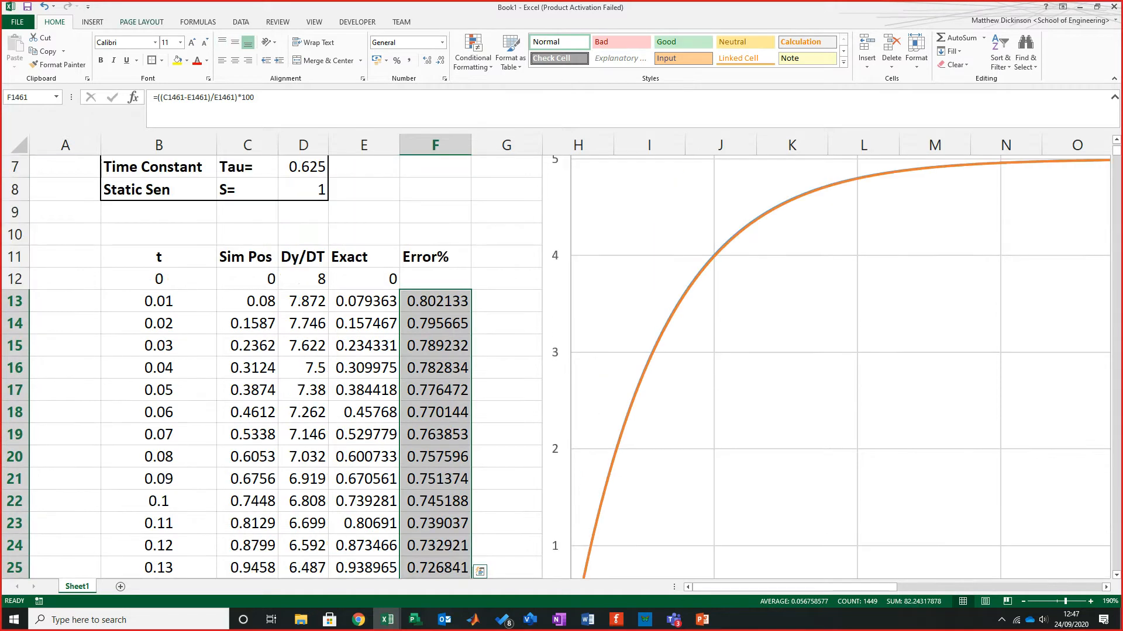
pyautogui.click(92, 22)
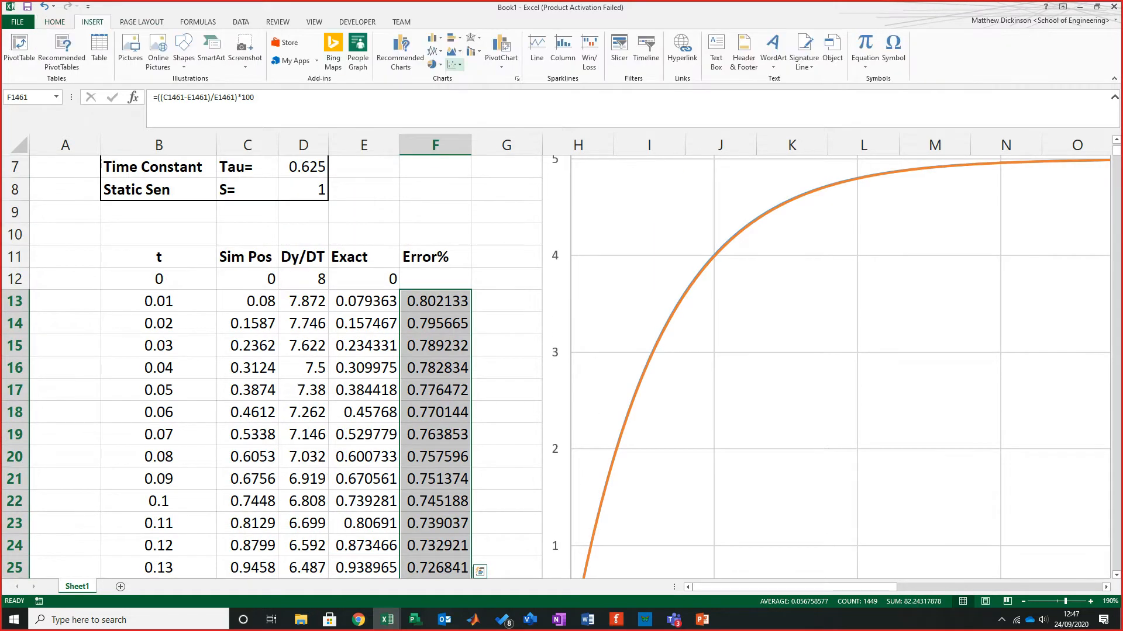
pyautogui.click(454, 65)
pyautogui.click(527, 102)
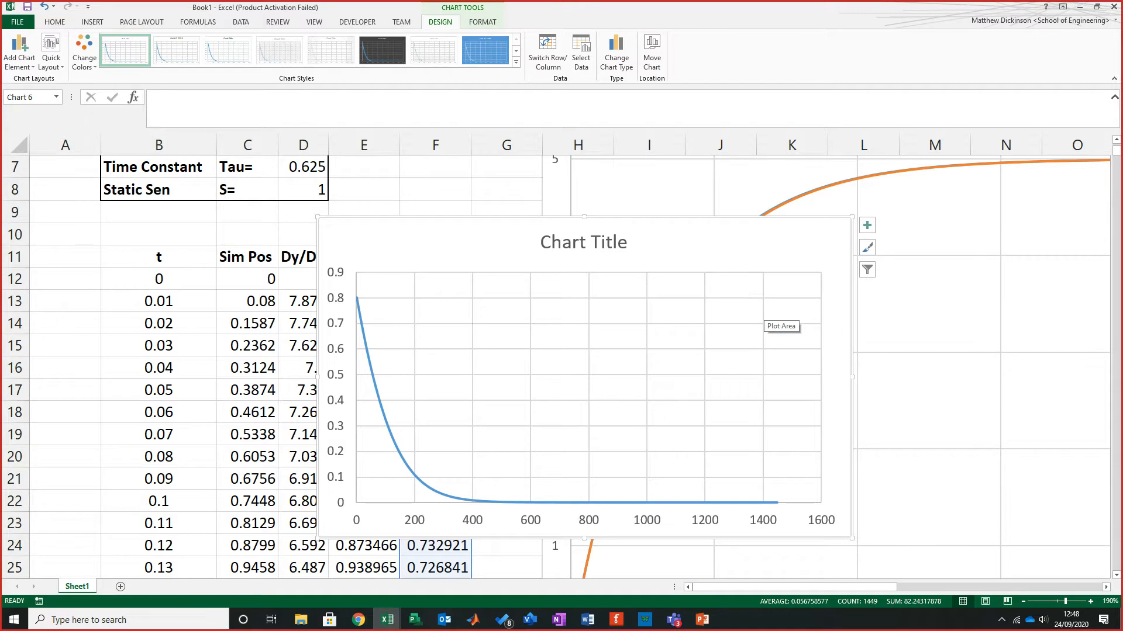
# Step: Move the new error chart over the data table and briefly view the Word tutorial document before returning to the workbook
pyautogui.moveTo(763, 320); pyautogui.dragTo(1012, 329)
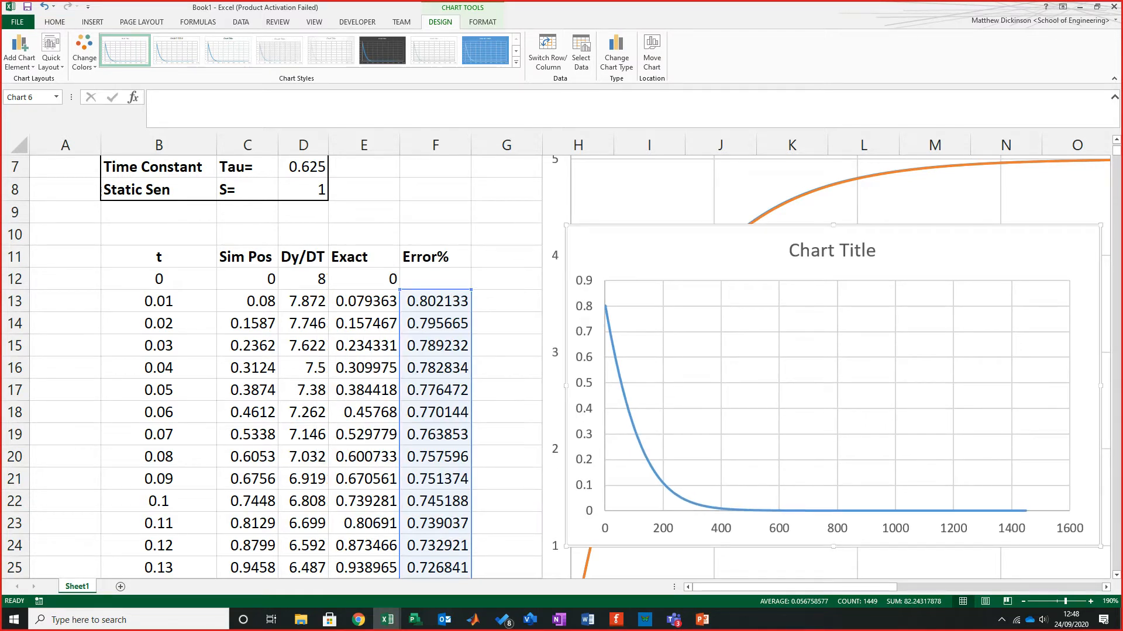
pyautogui.moveTo(649, 400); pyautogui.dragTo(496, 342)
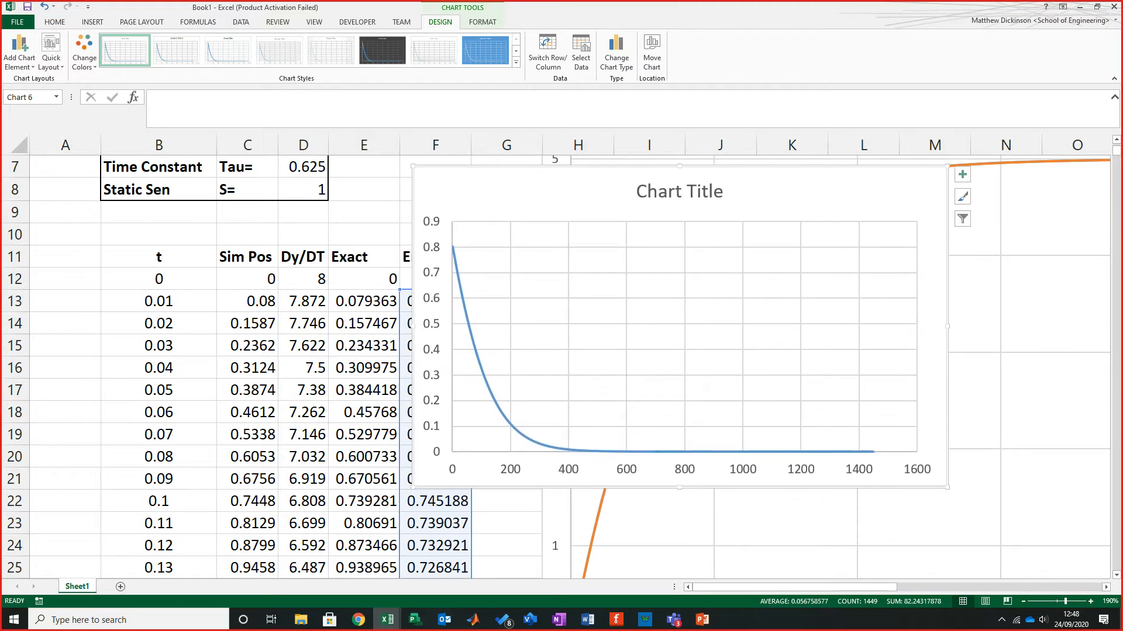
pyautogui.moveTo(515, 193); pyautogui.dragTo(232, 200)
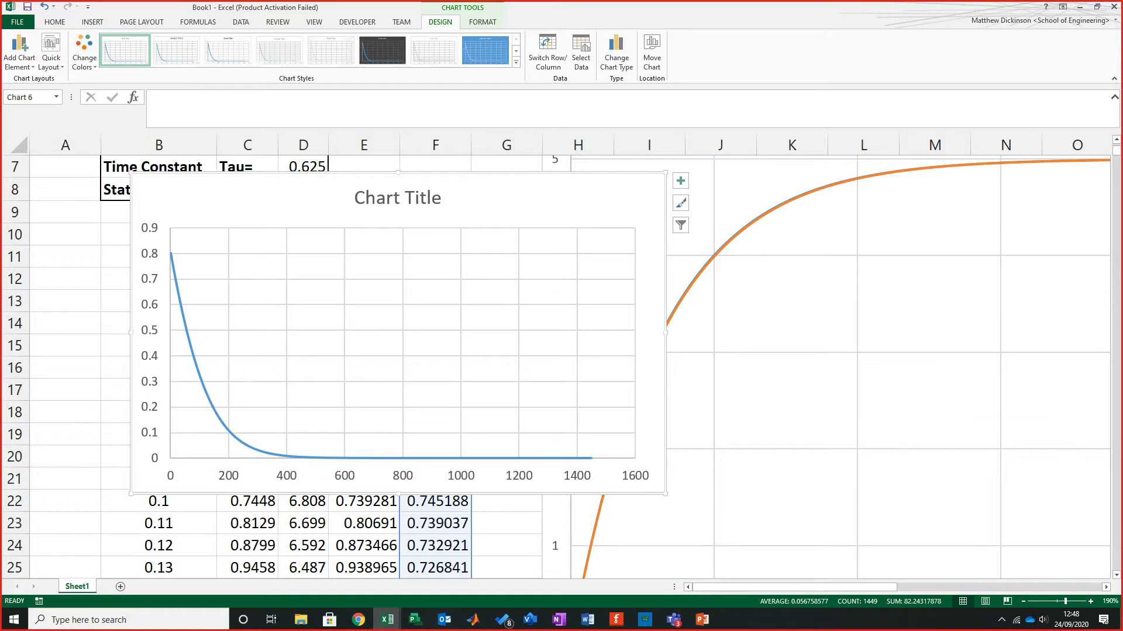
pyautogui.click(587, 620)
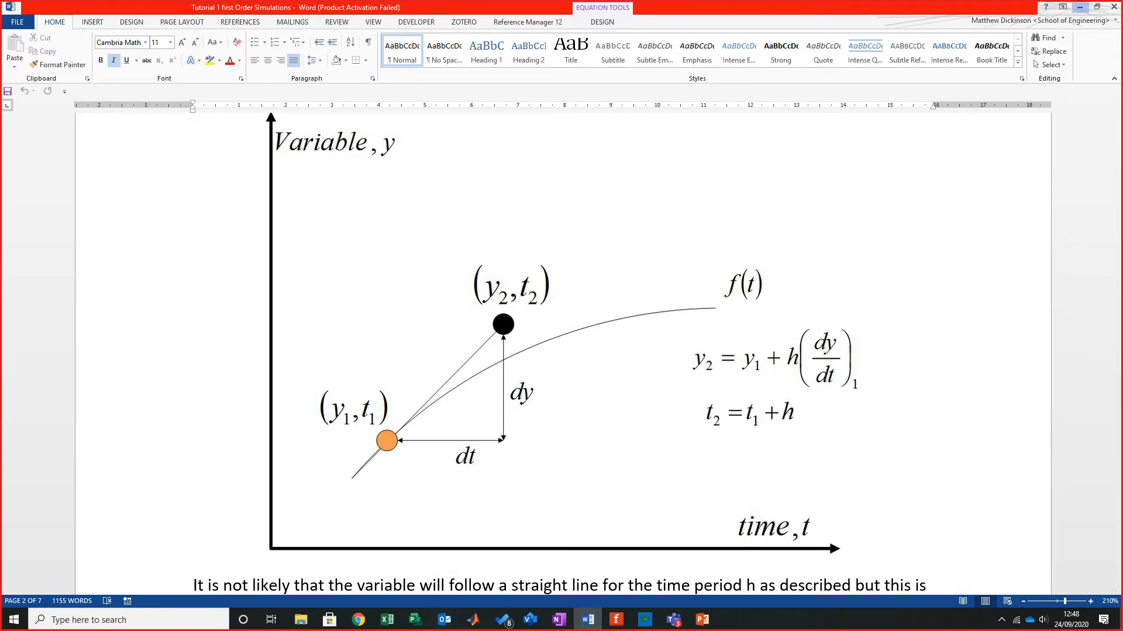
pyautogui.click(1080, 7)
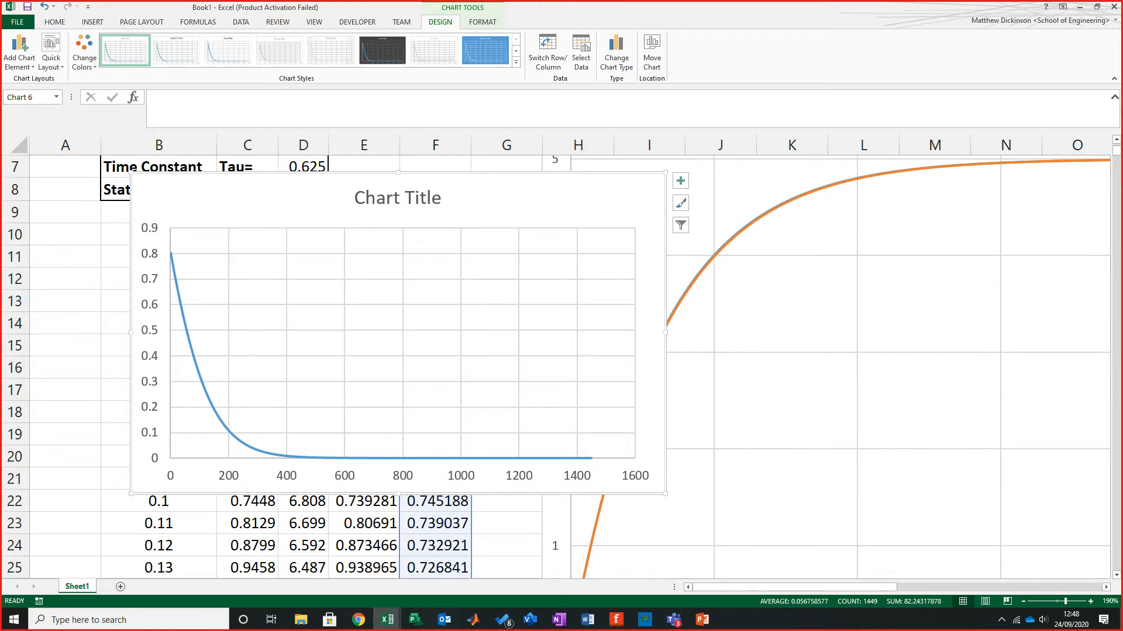
# Step: Move the error chart to the top of the sheet beside the parameter table, spanning about columns G to M
pyautogui.moveTo(216, 196); pyautogui.dragTo(734, 221)
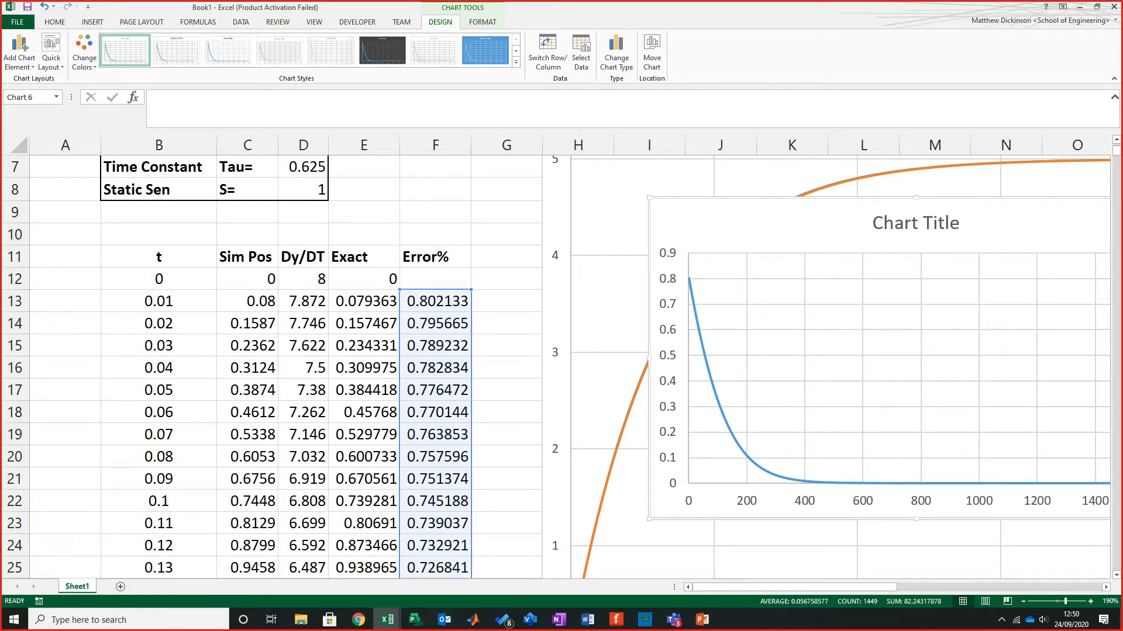
pyautogui.moveTo(777, 223); pyautogui.dragTo(571, 216)
pyautogui.scroll(2, 571, 217)
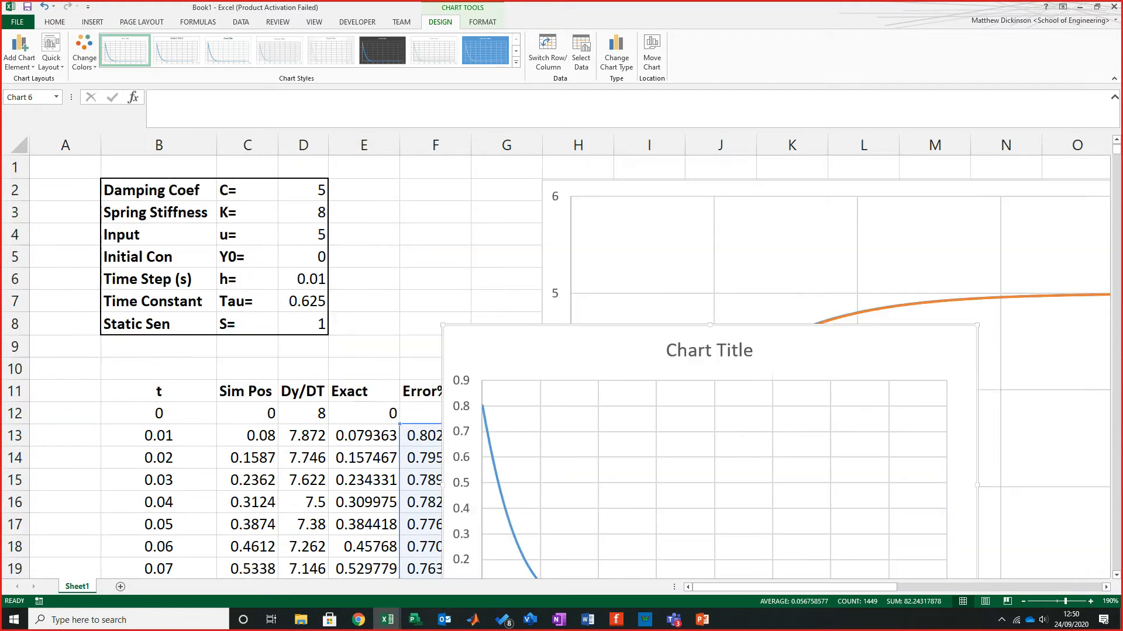
pyautogui.moveTo(585, 351); pyautogui.dragTo(607, 180)
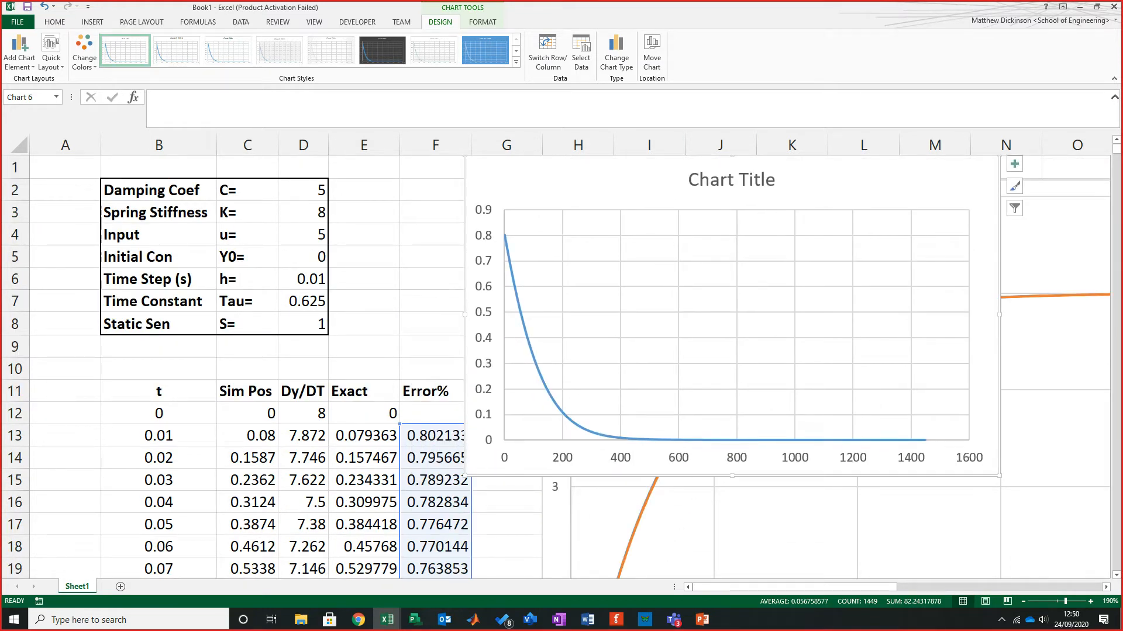
# Step: Set the time step h in D6 to 0.1 and move the error chart down to about row 15, uncovering the response curves
pyautogui.click(304, 279)
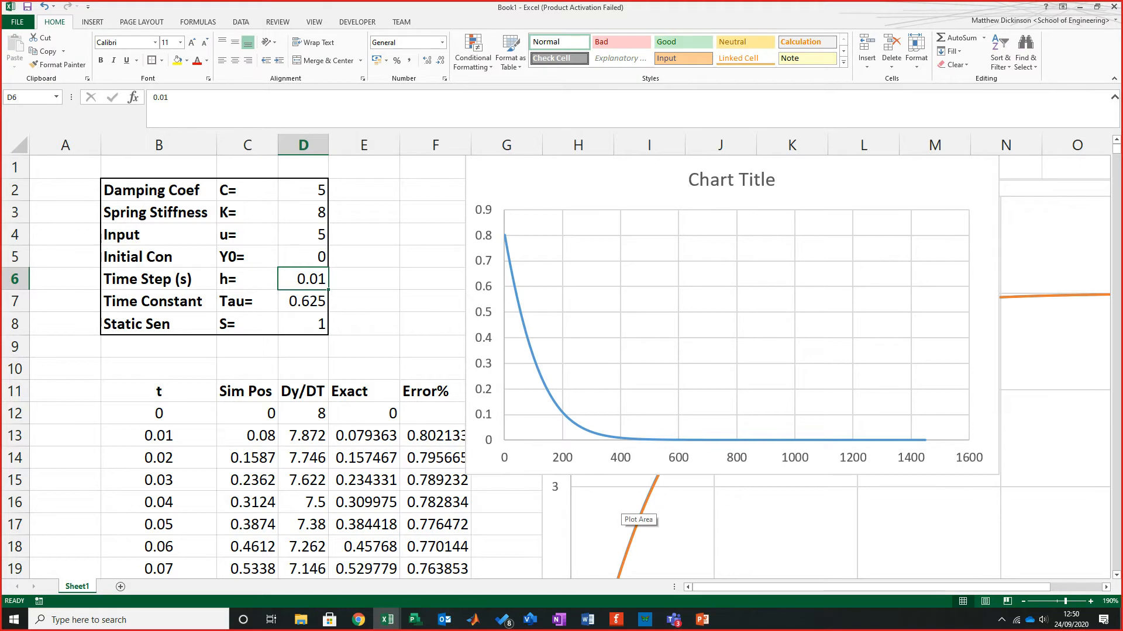
pyautogui.write('0.1')
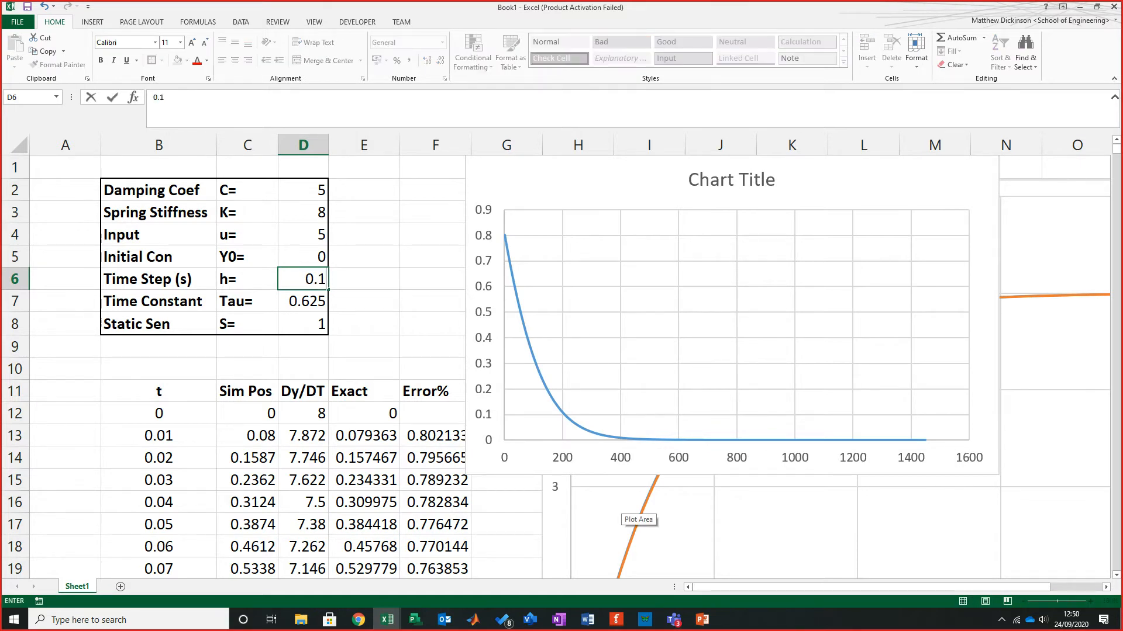
pyautogui.press('Return')
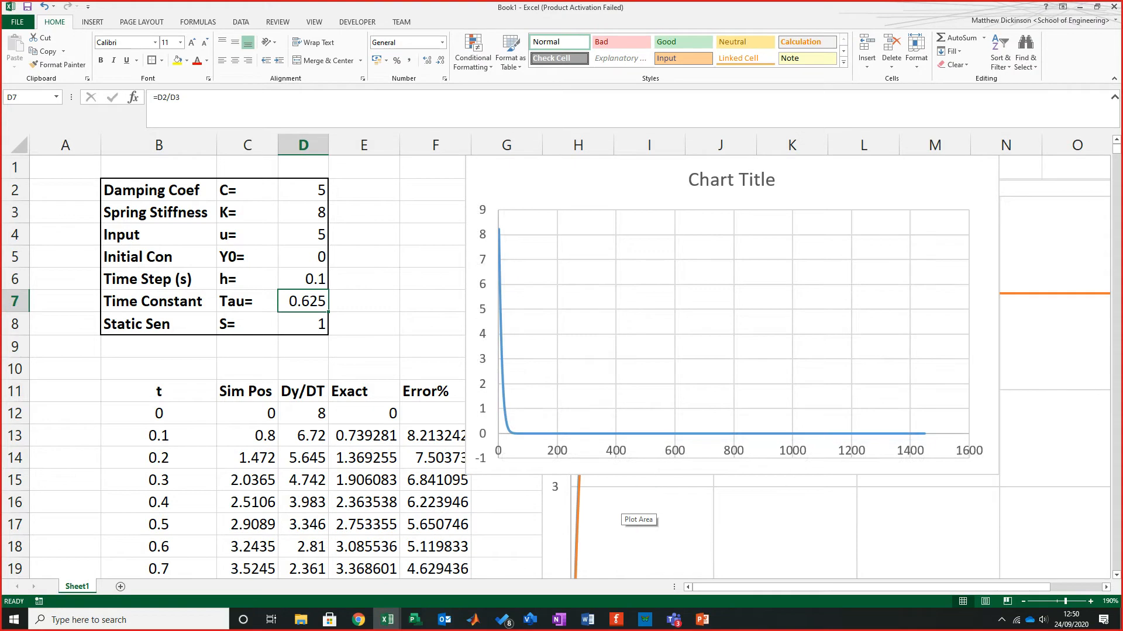
pyautogui.moveTo(608, 183); pyautogui.dragTo(804, 495)
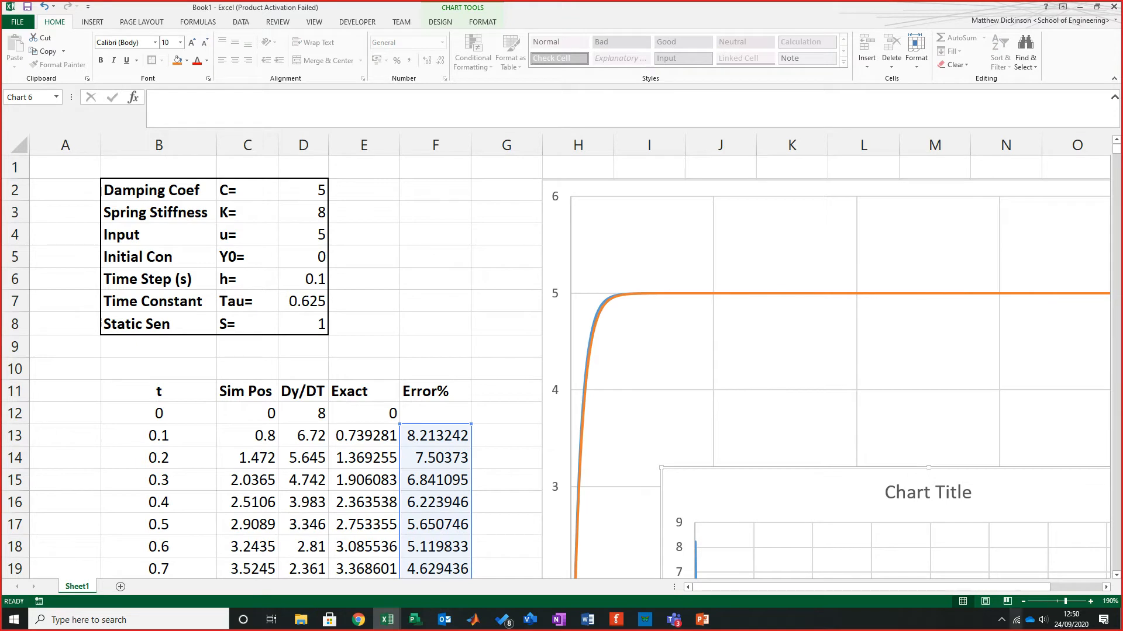
# Step: Zoom the sheet to 280% and move the response chart over the parameter table, starting in column C
pyautogui.click(1091, 602)
pyautogui.click(1090, 602)
pyautogui.click(1091, 602)
pyautogui.click(1090, 602)
pyautogui.click(1090, 601)
pyautogui.click(1091, 602)
pyautogui.click(1091, 602)
pyautogui.click(1090, 602)
pyautogui.click(1091, 602)
pyautogui.scroll(5, 911, 426)
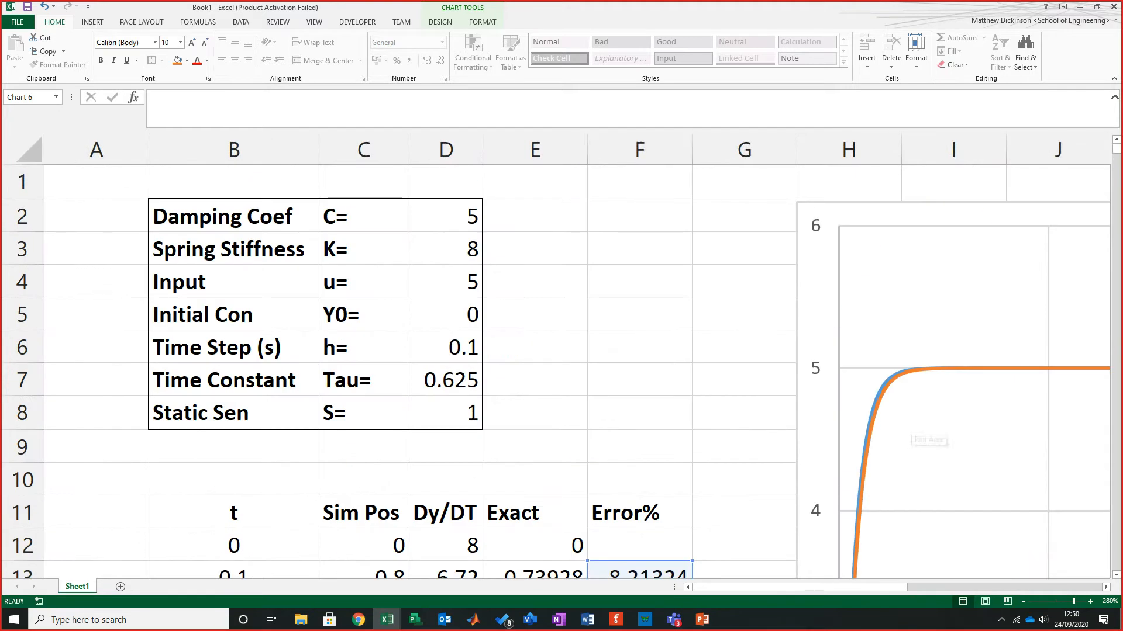
pyautogui.moveTo(912, 213); pyautogui.dragTo(449, 194)
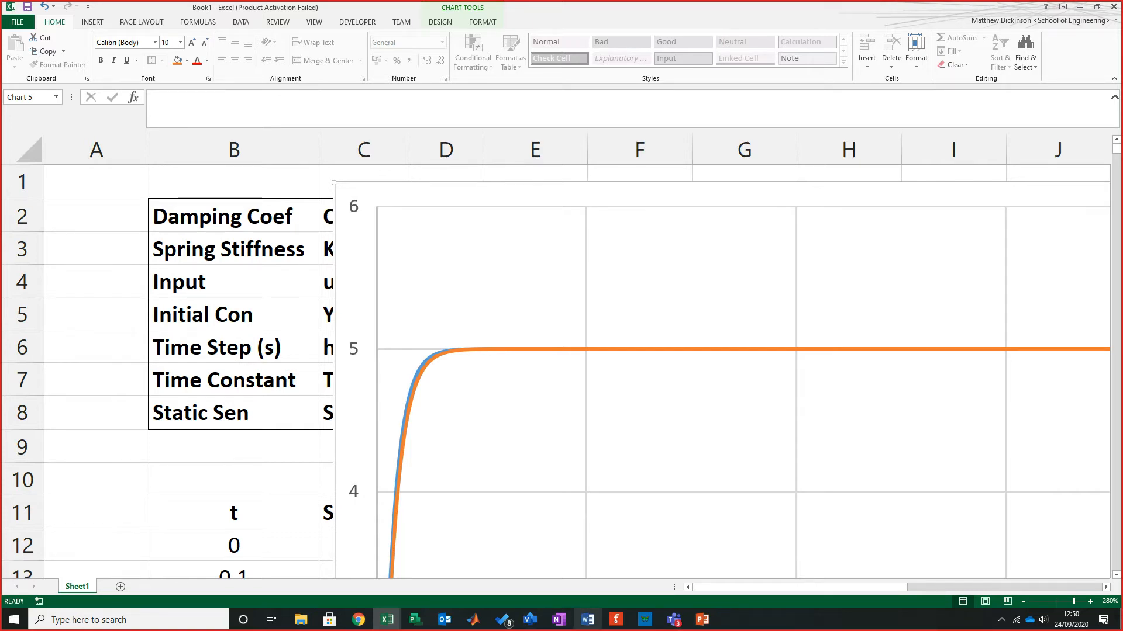
# Step: Briefly view the Word tutorial's Euler diagram, then move the response chart off the parameter table to start near column E's right edge
pyautogui.click(587, 620)
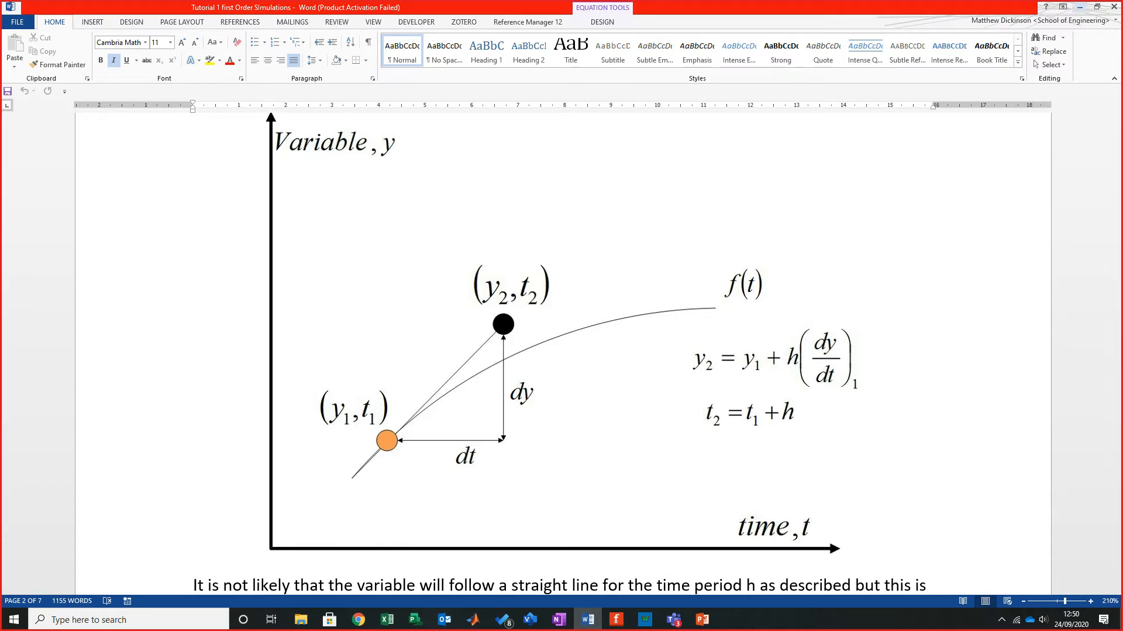
pyautogui.click(1080, 7)
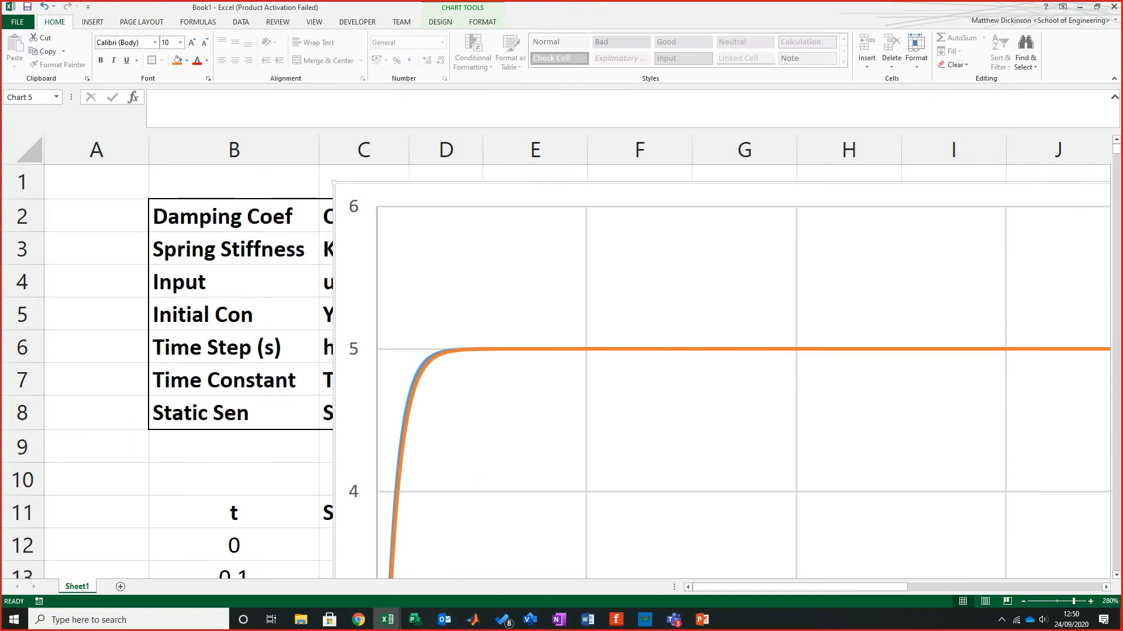
pyautogui.moveTo(466, 289); pyautogui.dragTo(699, 293)
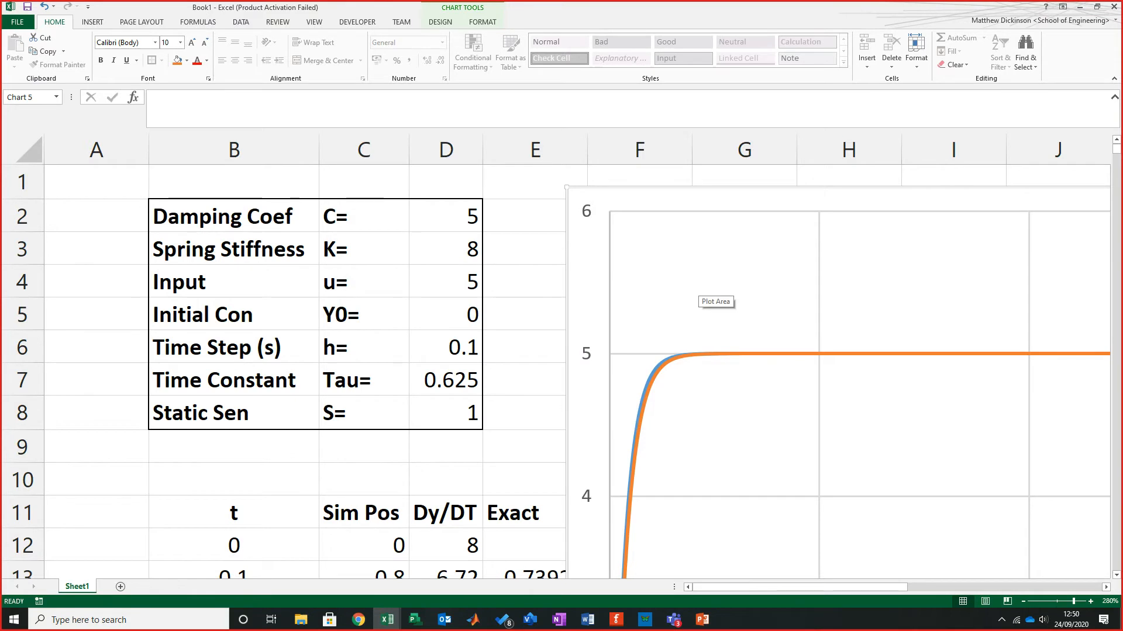
pyautogui.keyDown('ctrl'); pyautogui.scroll(-8, 699, 293); pyautogui.keyUp('ctrl')
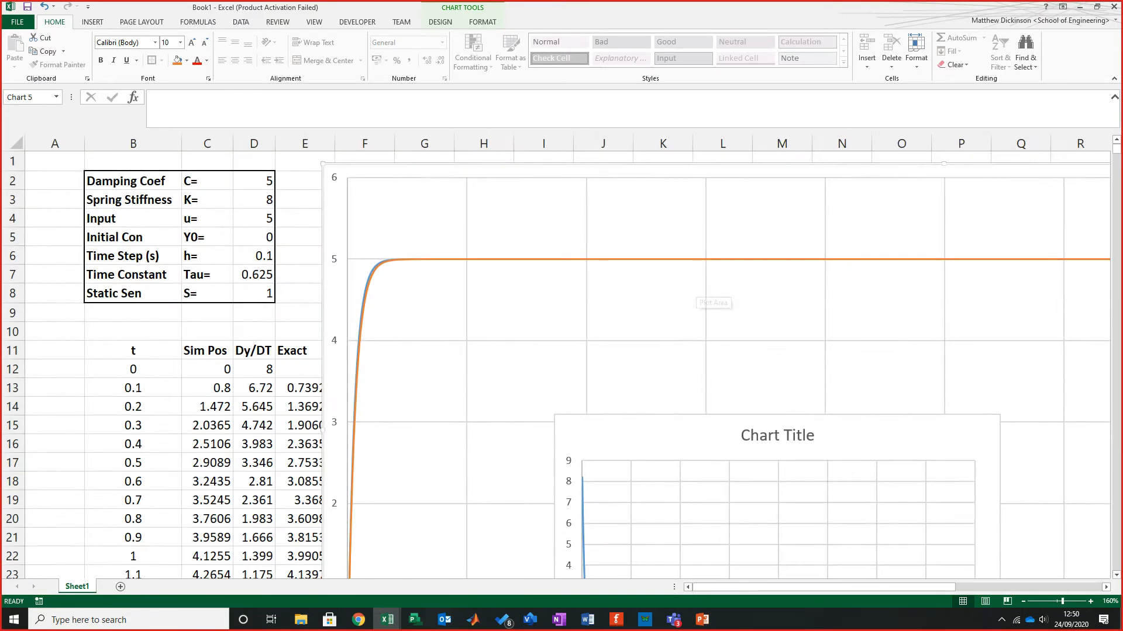
# Step: Set the time step h in D6 to 0.000000001
pyautogui.click(253, 256)
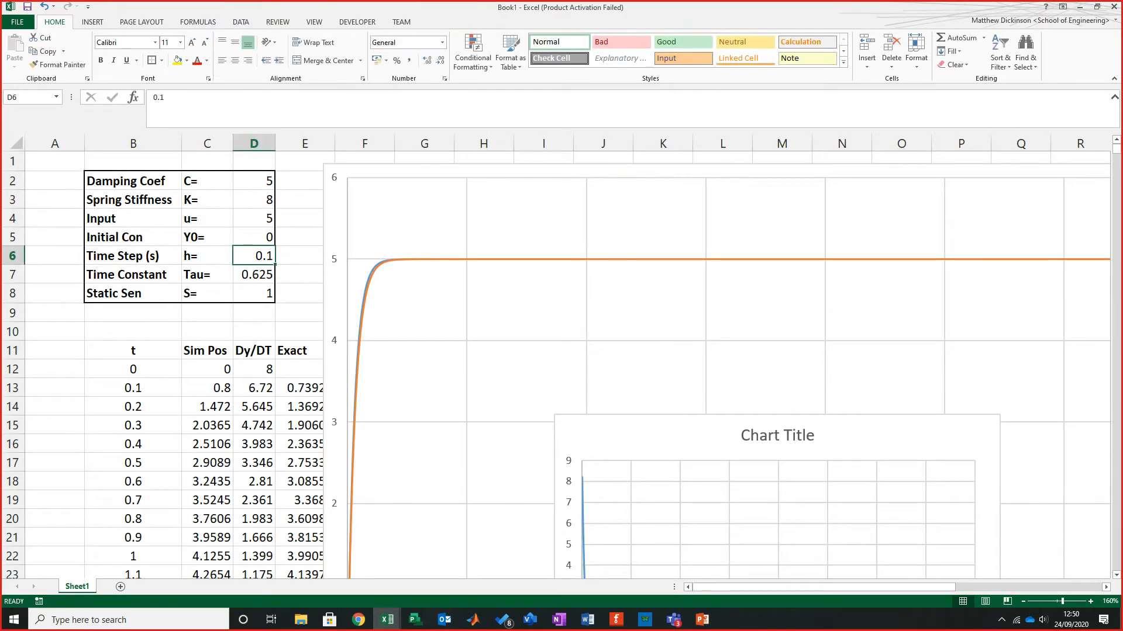
pyautogui.write('0.0000')
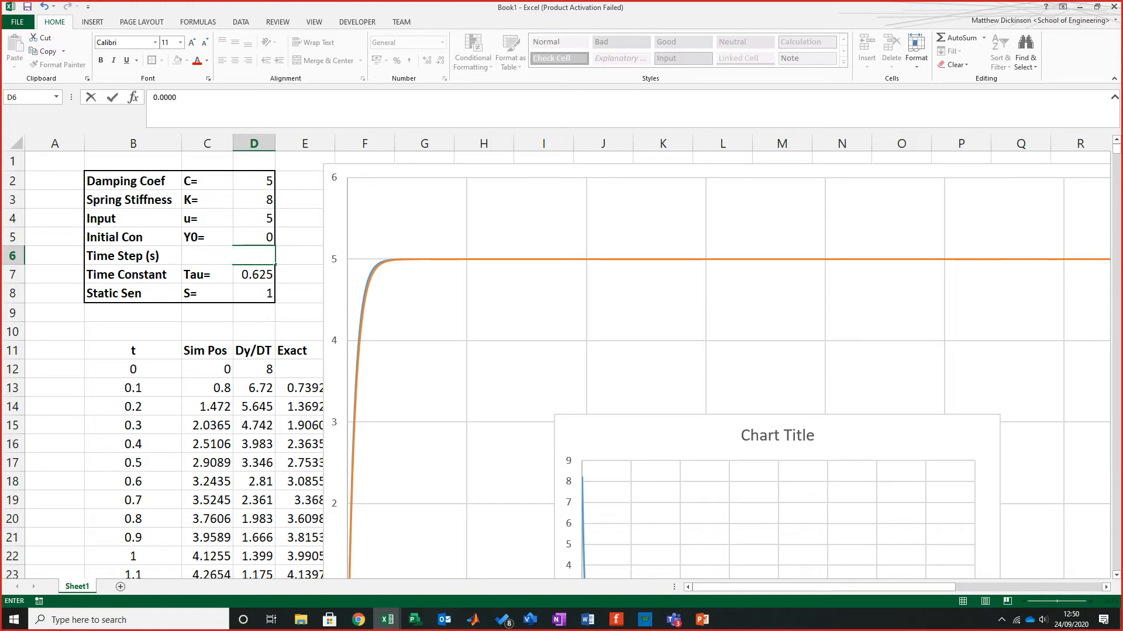
pyautogui.write('00001')
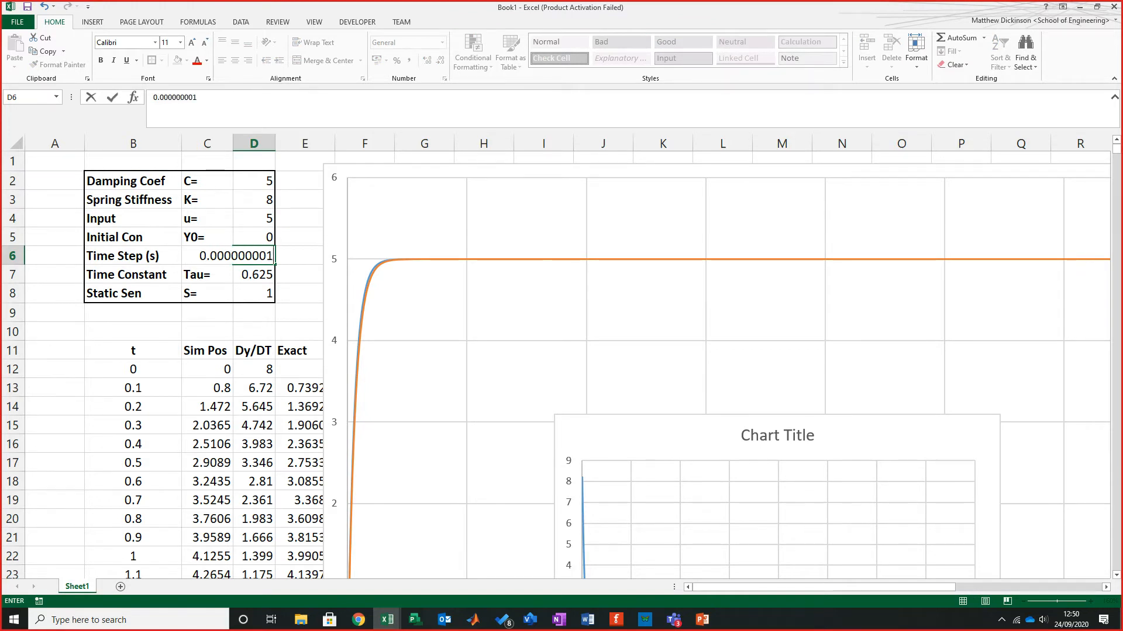
pyautogui.press('Return')
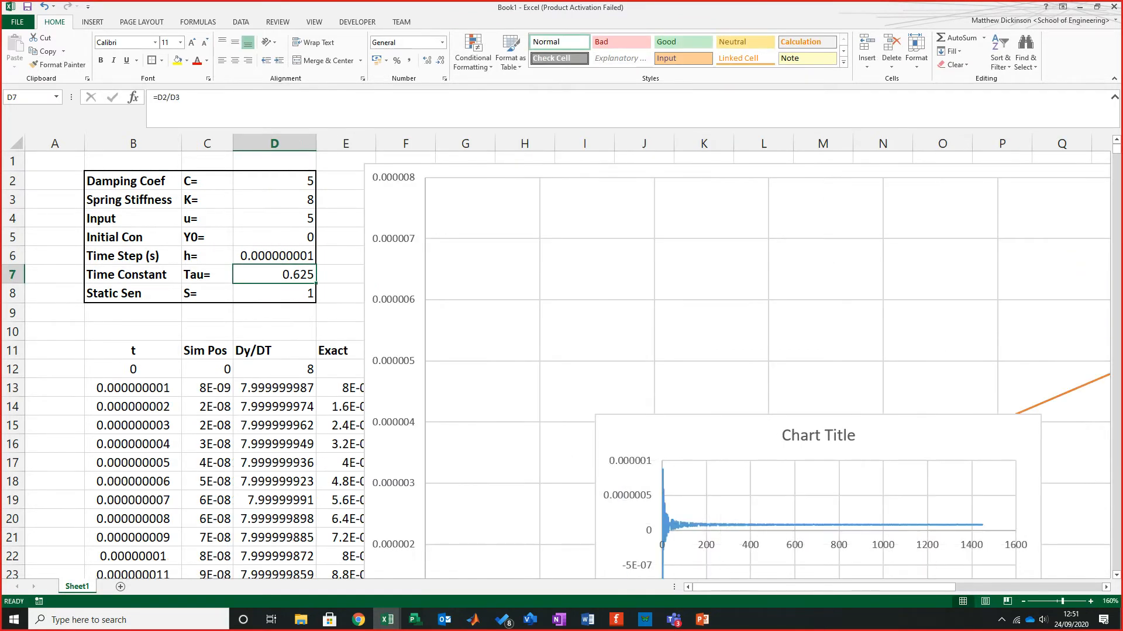
# Step: Move the error chart up beside the parameter table and enlarge it to span about columns F to P, down to row 17
pyautogui.moveTo(705, 435); pyautogui.dragTo(467, 172)
pyautogui.moveTo(804, 419); pyautogui.dragTo(1007, 462)
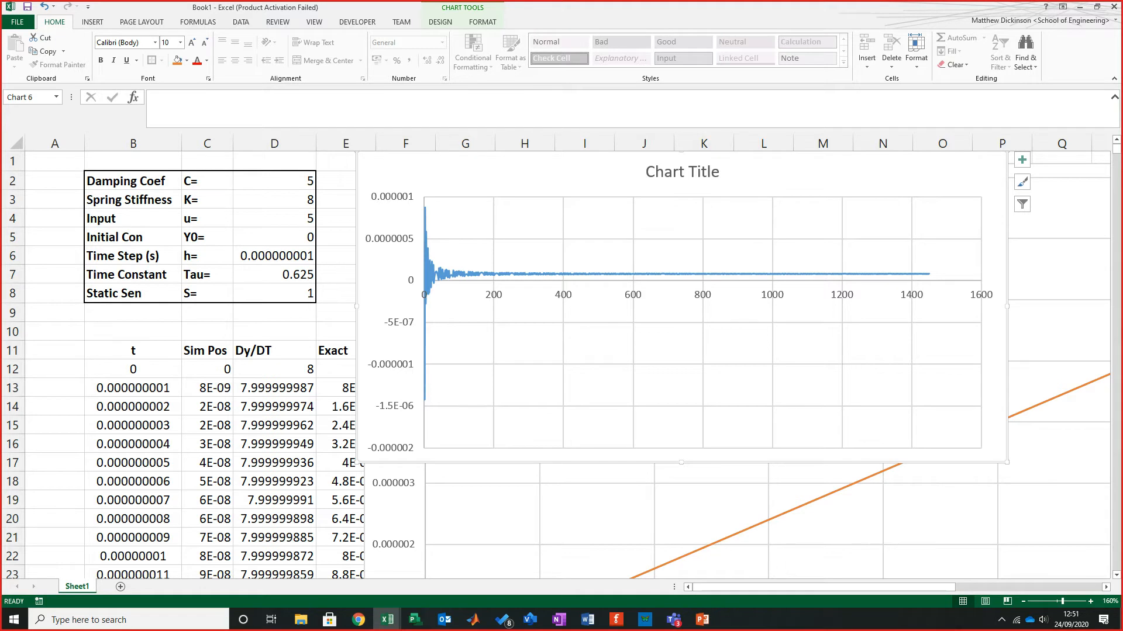
pyautogui.click(274, 463)
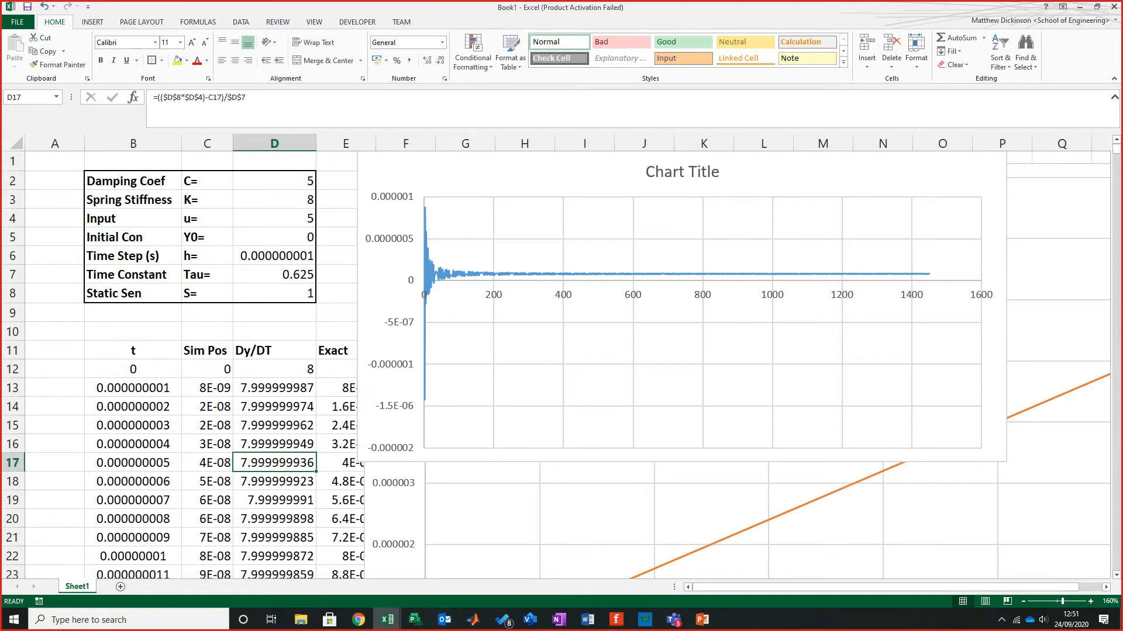
# Step: Set the time step h in D6 to 0.00001
pyautogui.click(274, 256)
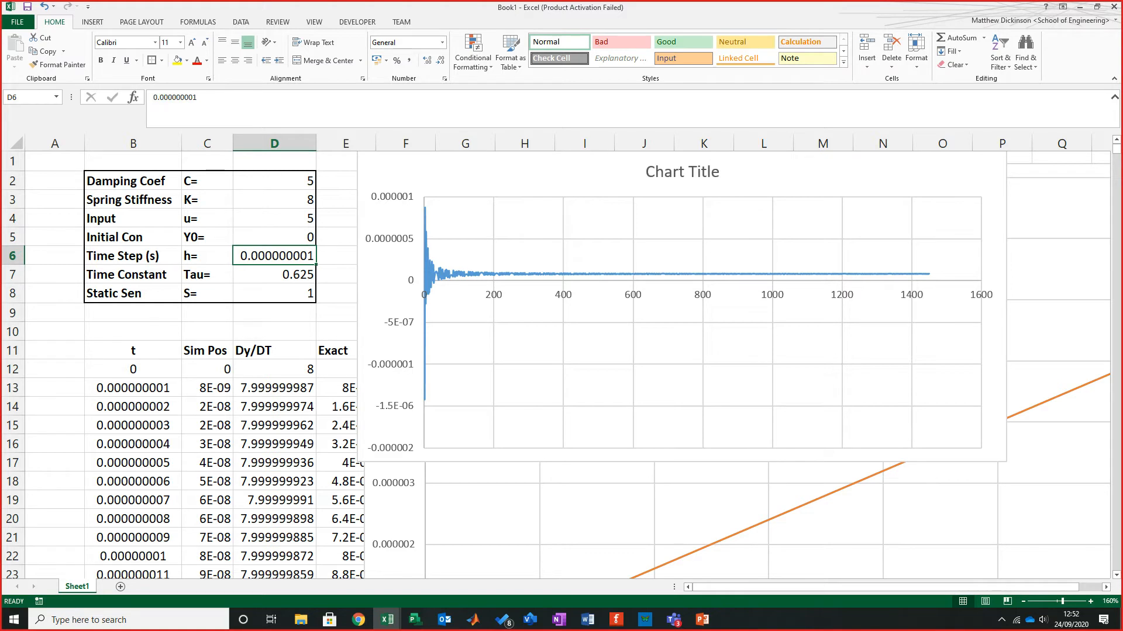
pyautogui.write('0.00001')
pyautogui.press('Return')
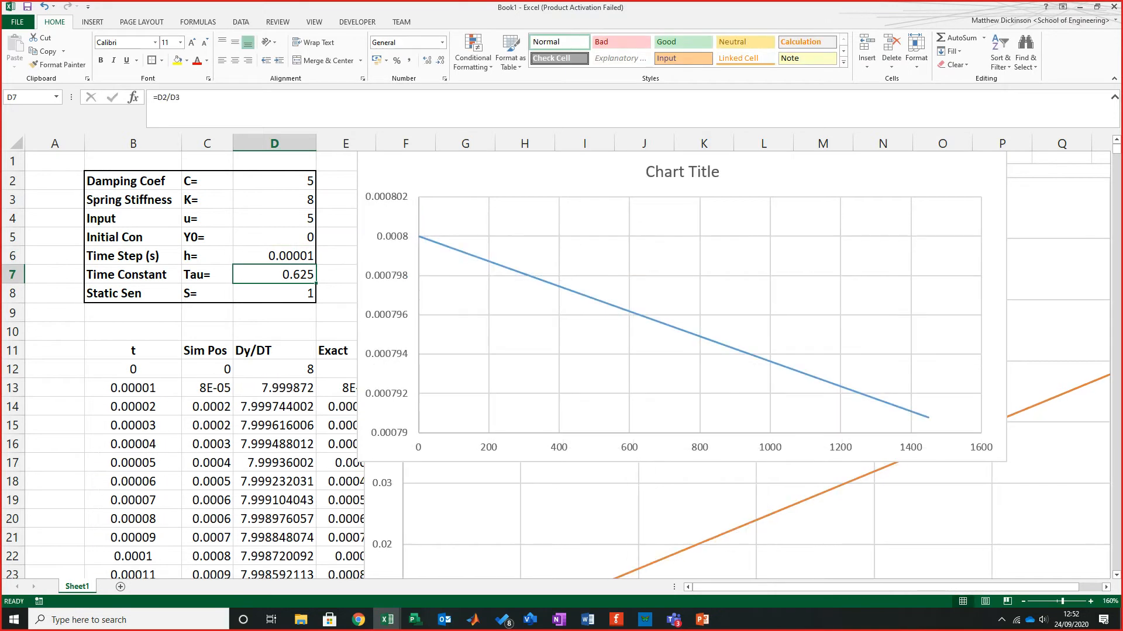
# Step: Fill the formulas of the last data row, B1461 to F1461, down to row 9429
pyautogui.scroll(-20, 555, 363)
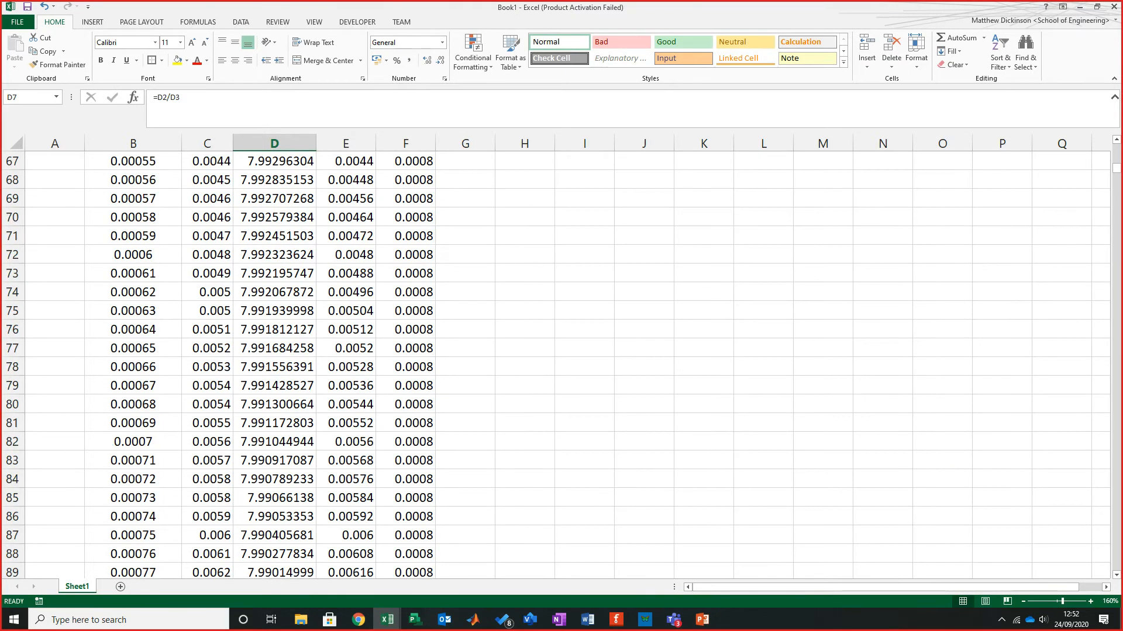
pyautogui.scroll(-20, 556, 363)
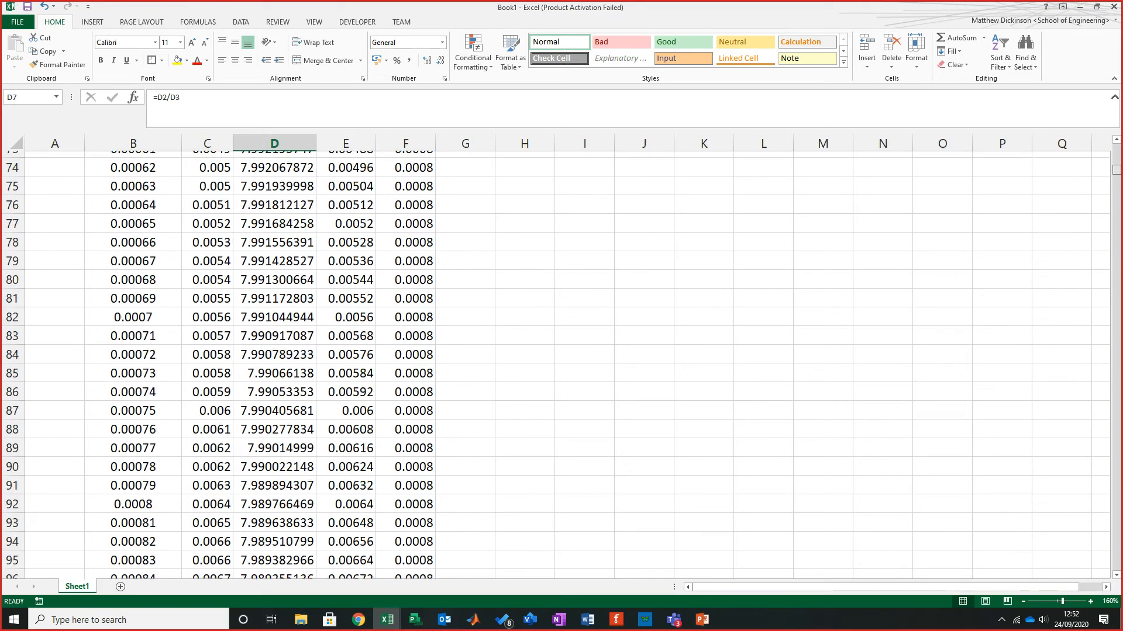
pyautogui.scroll(-20, 555, 363)
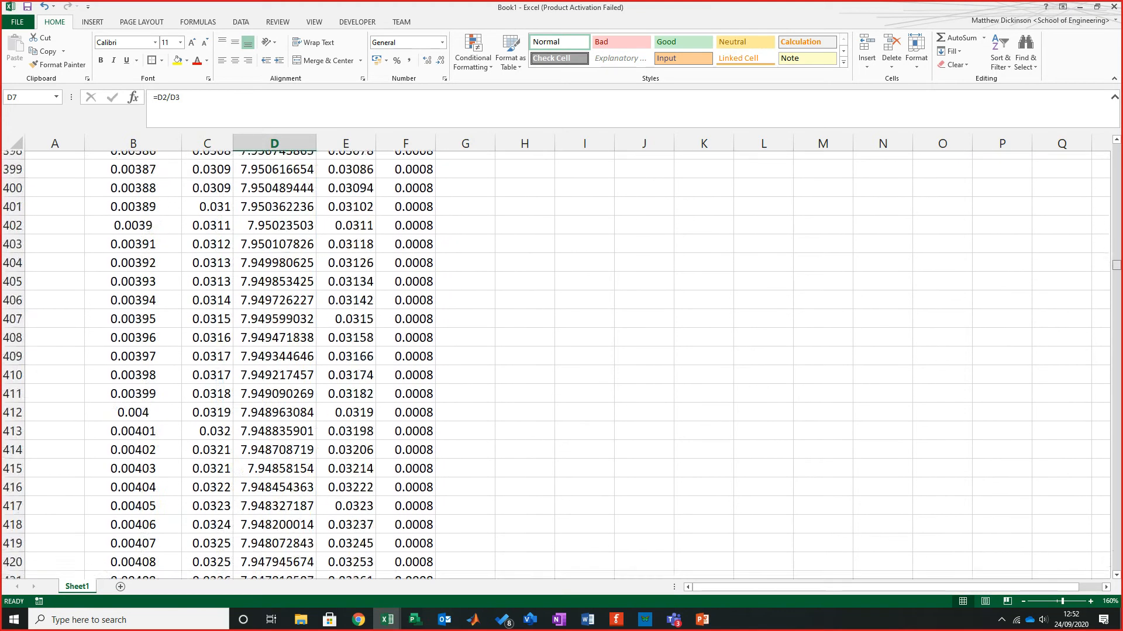
pyautogui.moveTo(1116, 351); pyautogui.dragTo(1116, 149)
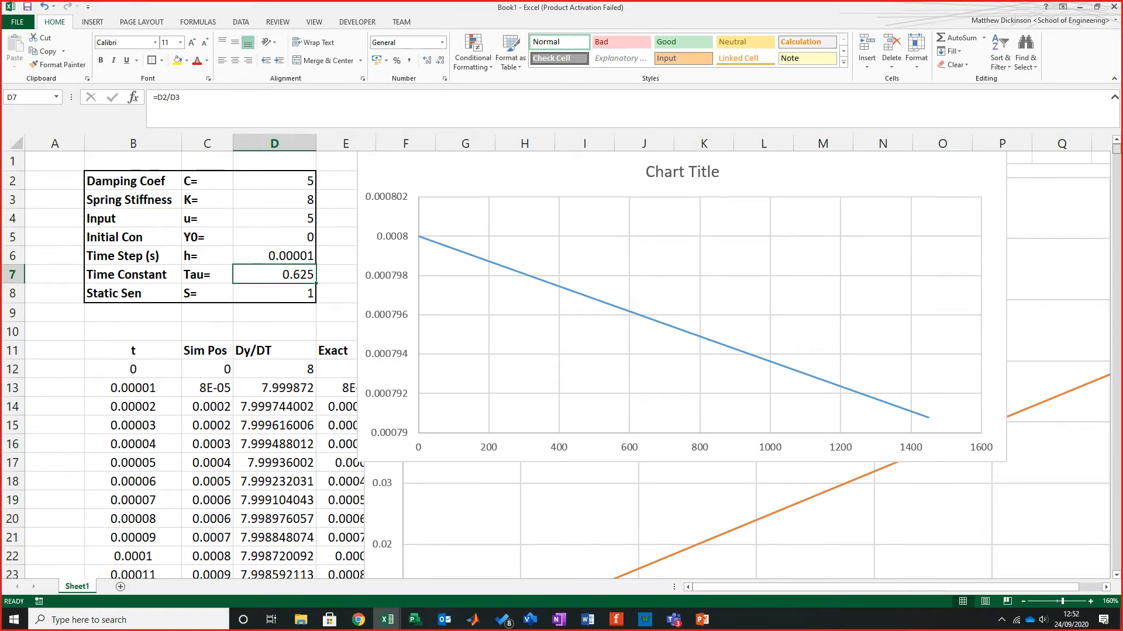
pyautogui.moveTo(1116, 148); pyautogui.dragTo(1116, 566)
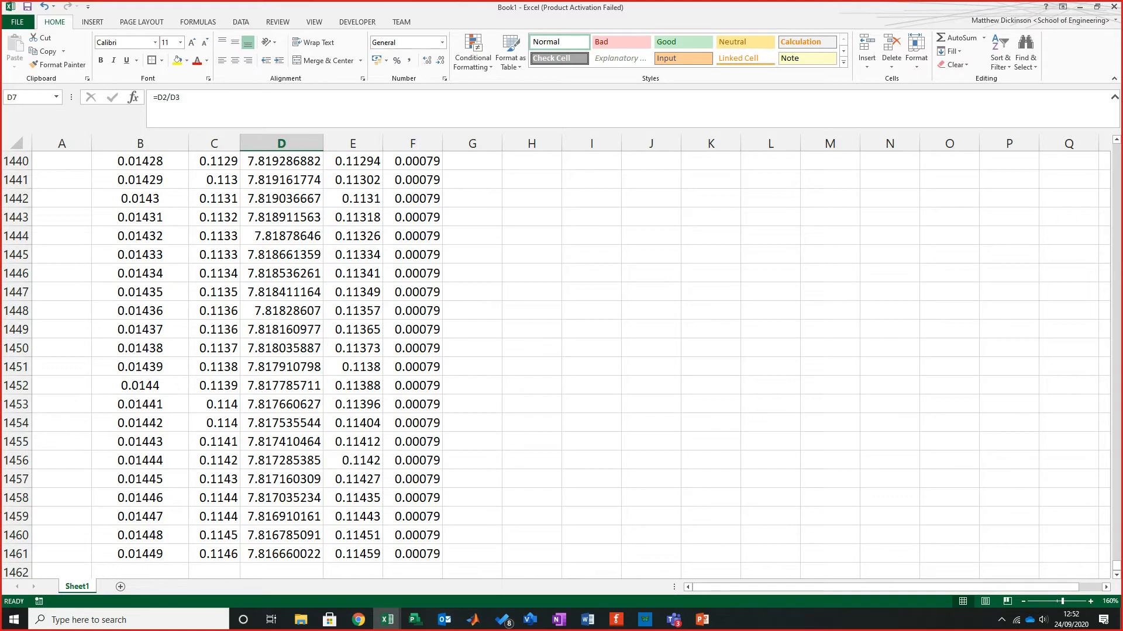
pyautogui.moveTo(139, 554); pyautogui.dragTo(442, 544)
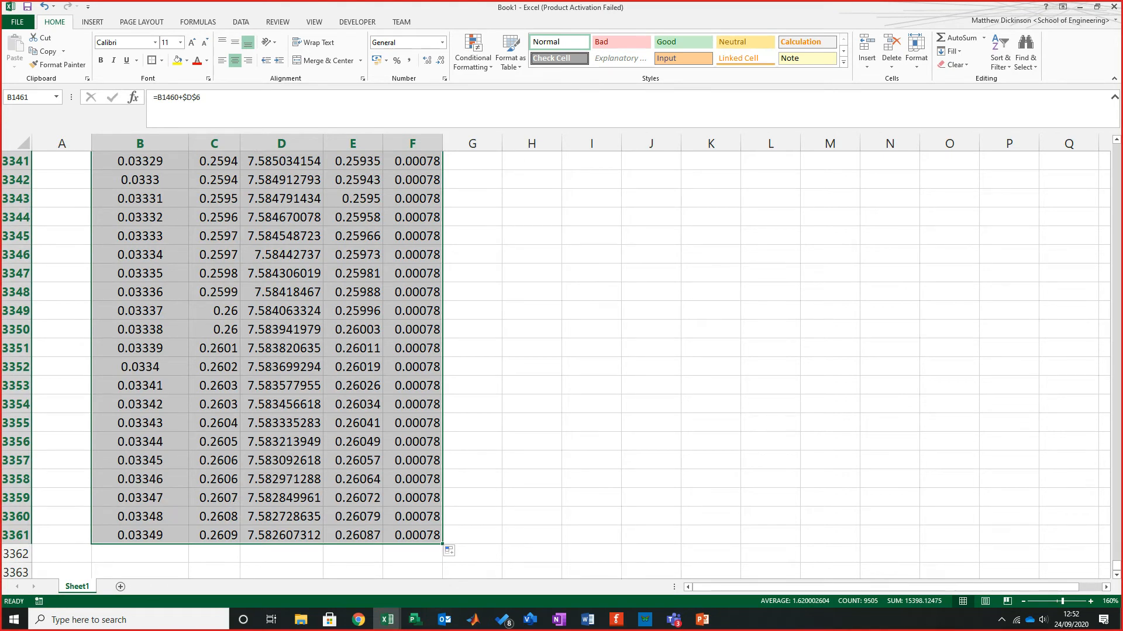
pyautogui.moveTo(443, 543)
pyautogui.mouseDown()
pyautogui.moveTo(442, 153)
pyautogui.moveTo(443, 544)
pyautogui.mouseUp()
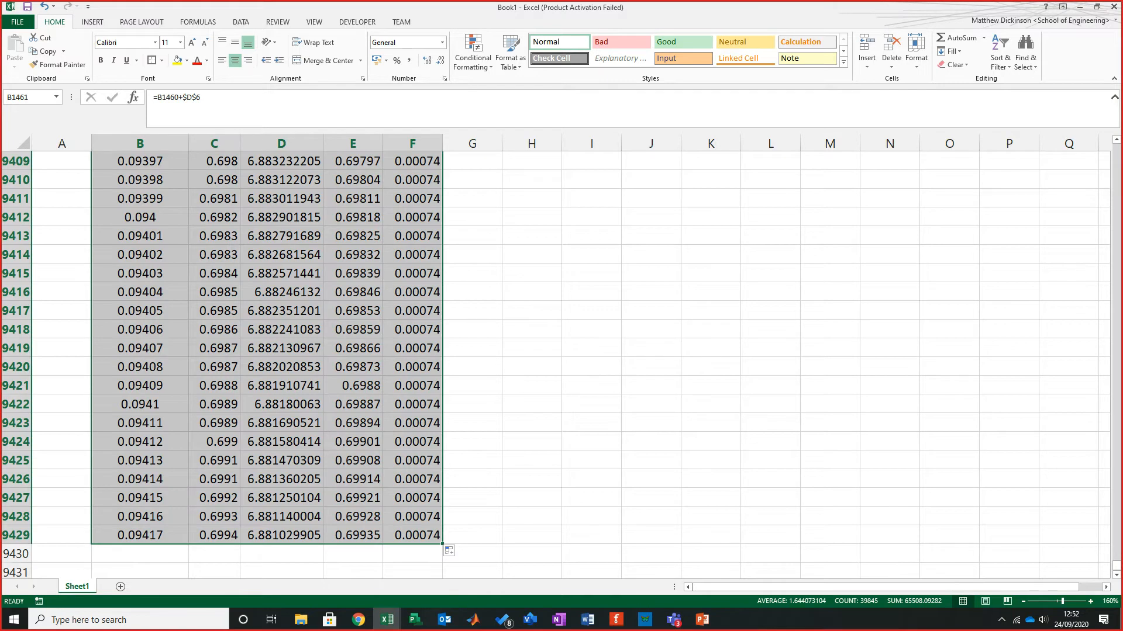
# Step: Examine the Error% values in column F near the last row, F9429, and back at the start, F13
pyautogui.click(412, 348)
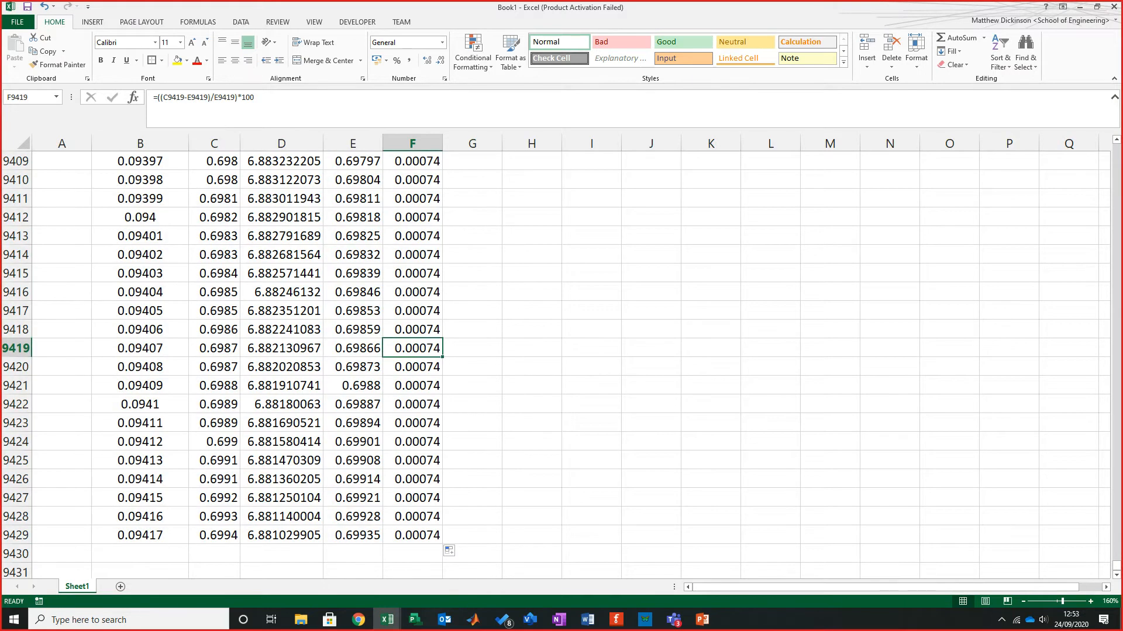
pyautogui.moveTo(459, 424); pyautogui.dragTo(430, 423)
pyautogui.click(412, 237)
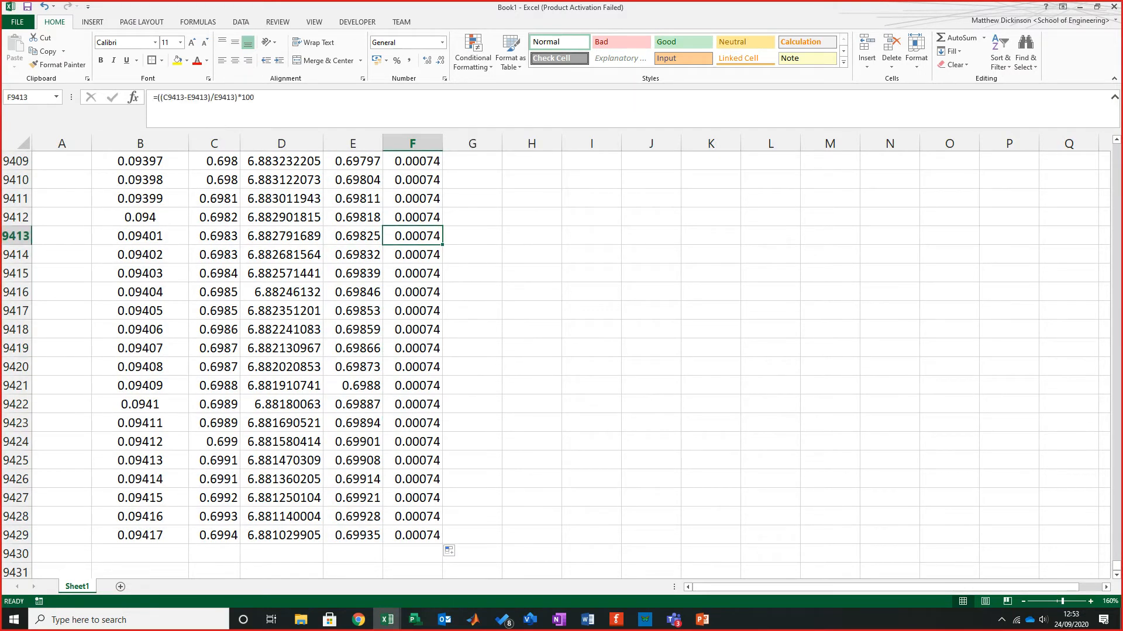
pyautogui.hotkey('ctrl', 'Up')
pyautogui.hotkey('ctrl', 'Down')
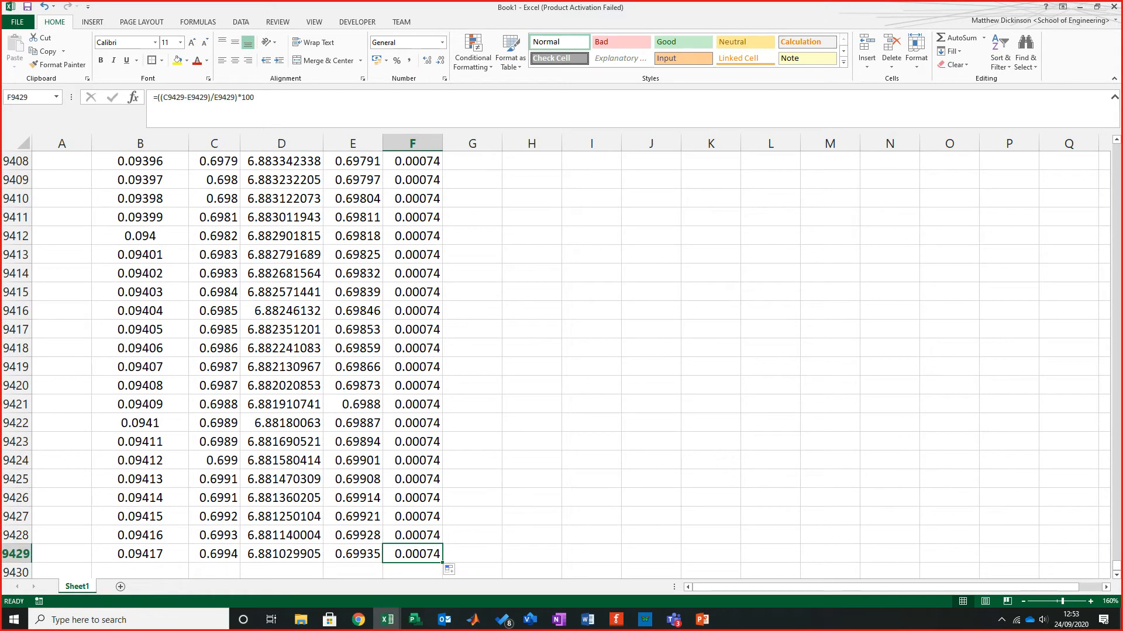
pyautogui.hotkey('ctrl', 'Up')
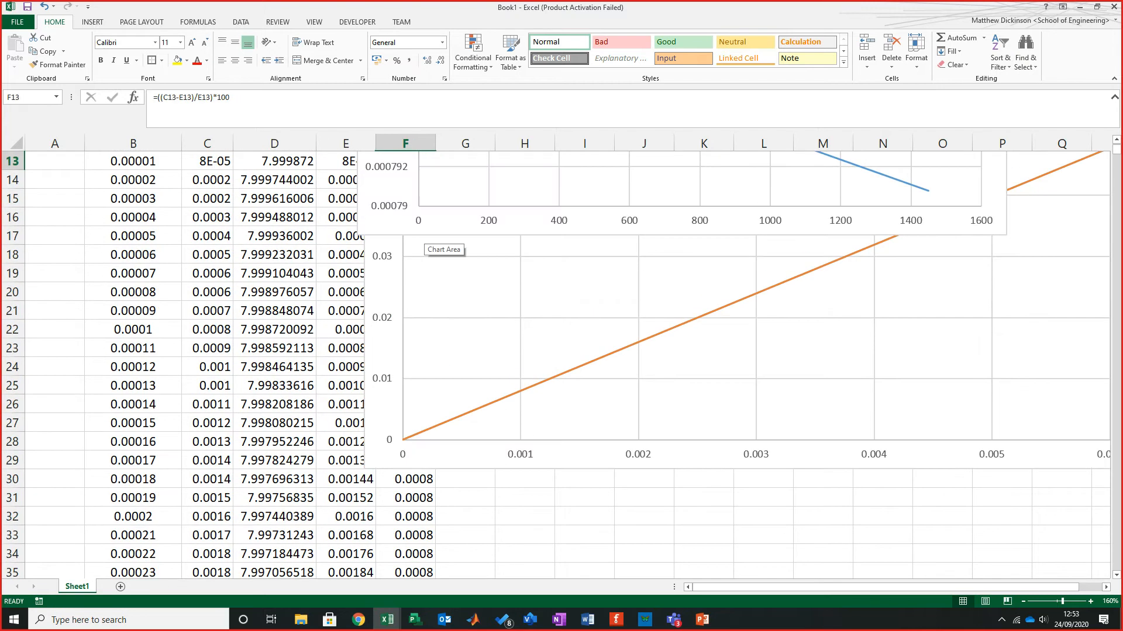
pyautogui.scroll(4, 436, 240)
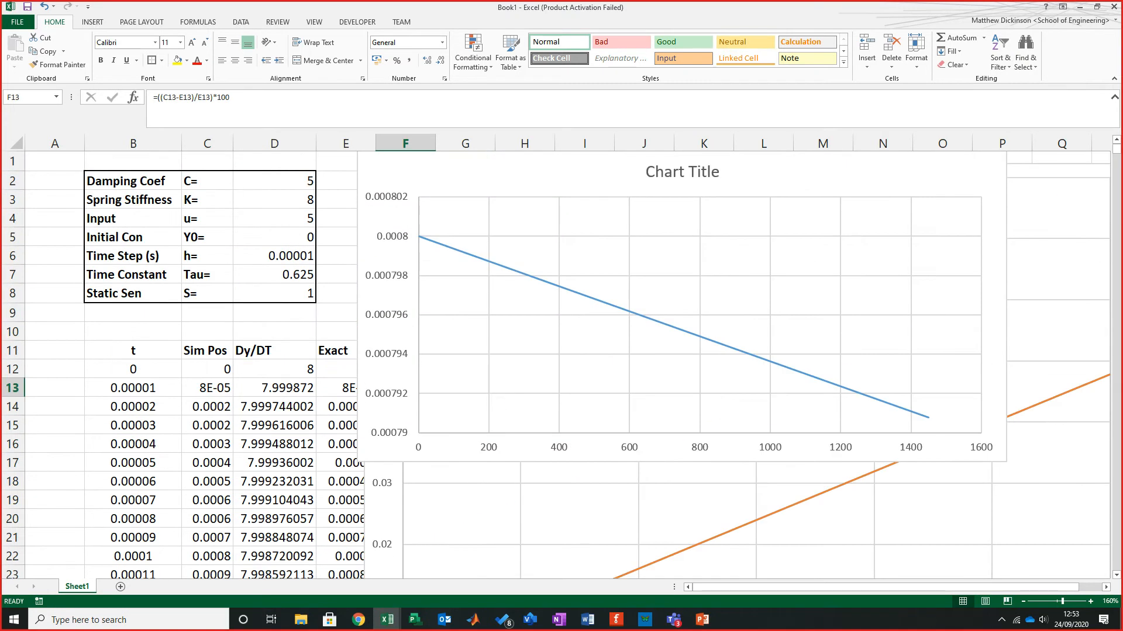
# Step: Move the error chart so that its upper corner sits at about column G, row 5, uncovering the response chart's vertical axis
pyautogui.click(456, 507)
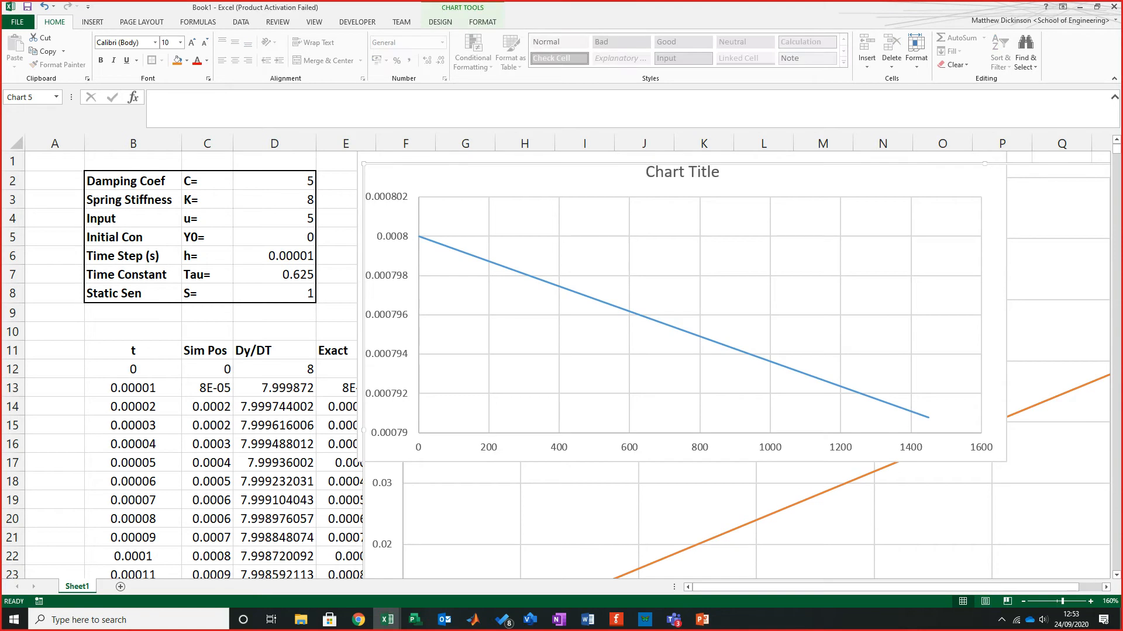
pyautogui.click(497, 176)
pyautogui.moveTo(497, 175); pyautogui.dragTo(619, 268)
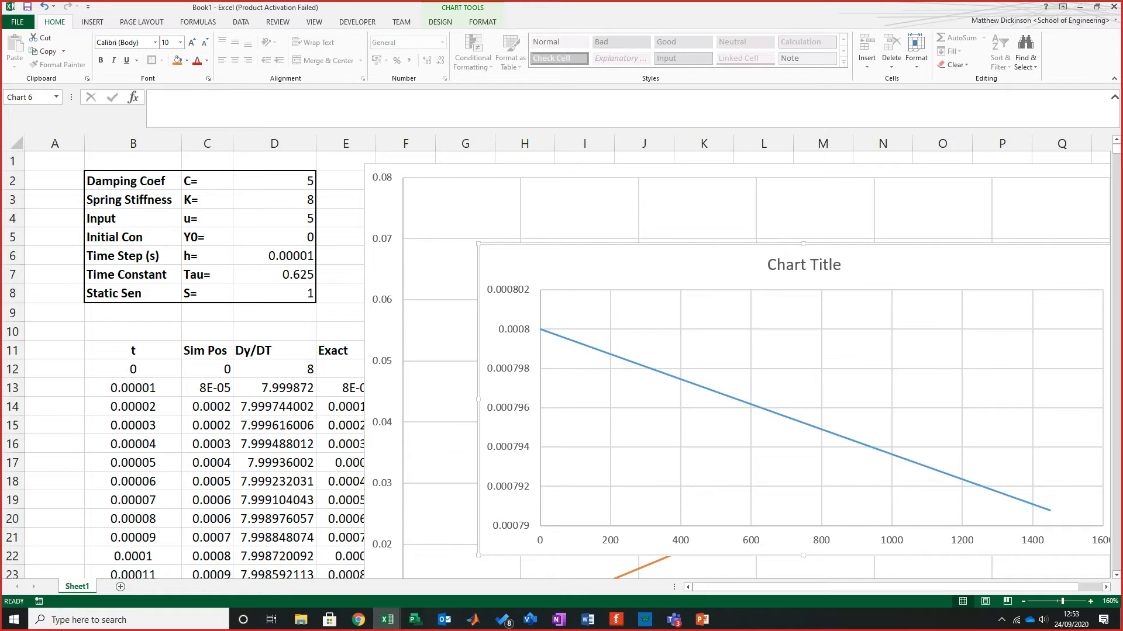
# Step: Reduce the time step h in D6 to 0.000000000001
pyautogui.click(274, 256)
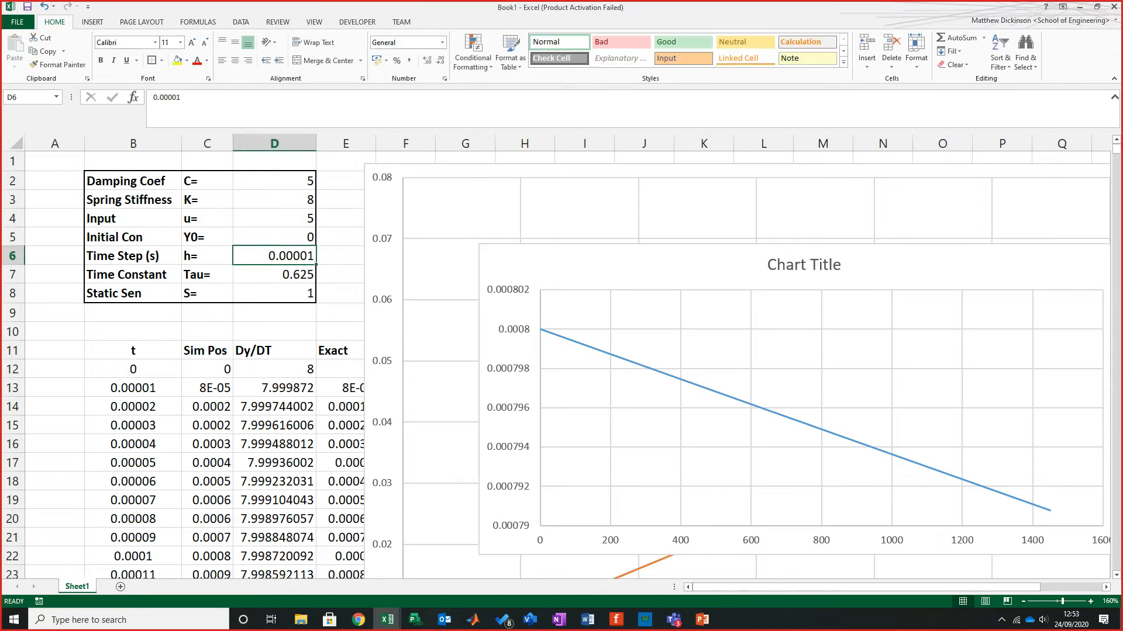
pyautogui.click(177, 97)
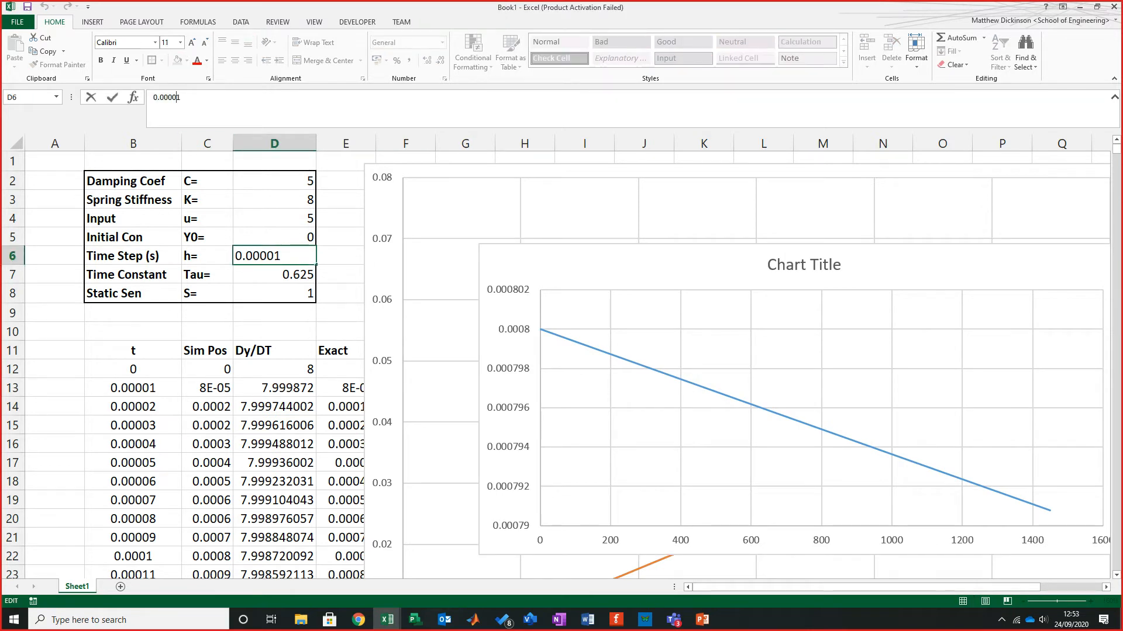
pyautogui.write('0000000')
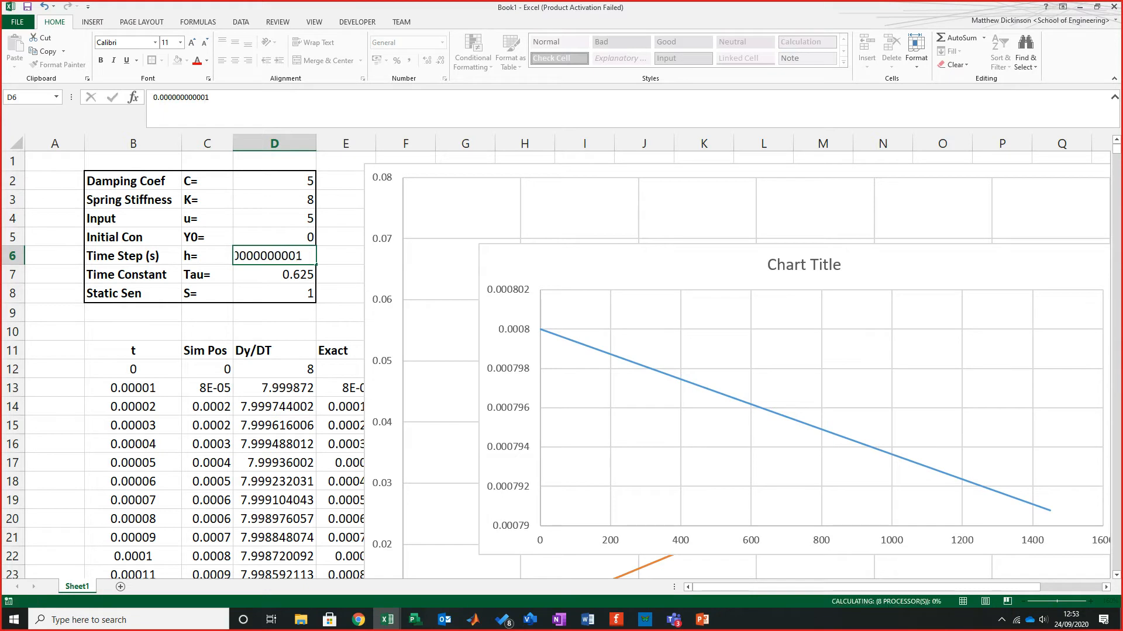
pyautogui.press('Return')
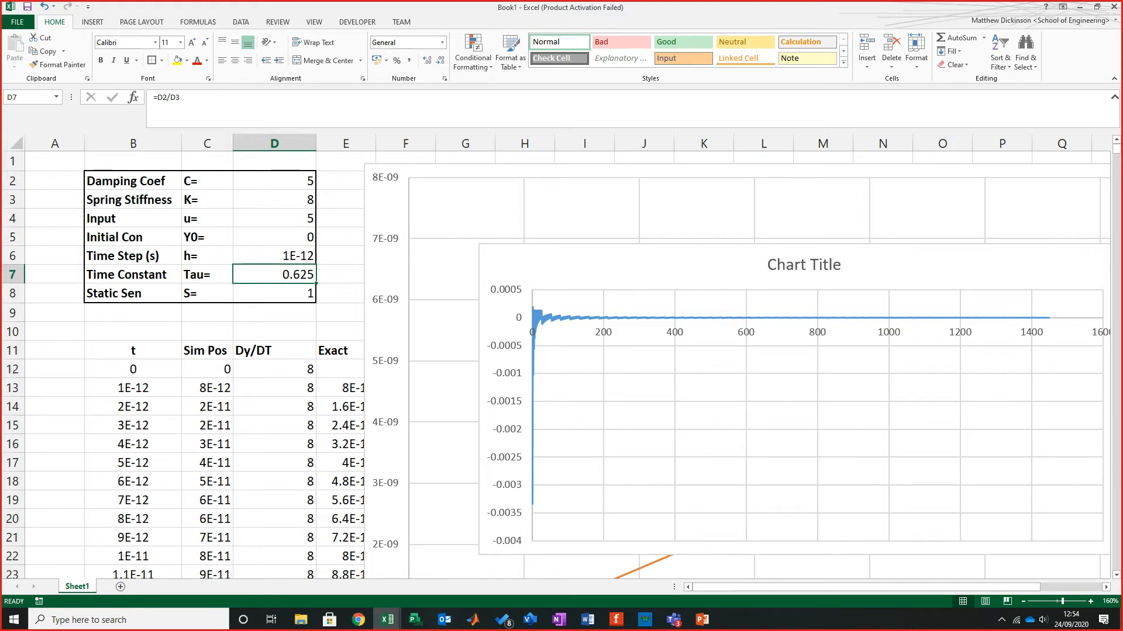
# Step: Set the time step h in D6 to 0.01 by removing the extra zeros
pyautogui.click(274, 257)
pyautogui.moveTo(168, 97); pyautogui.dragTo(202, 97)
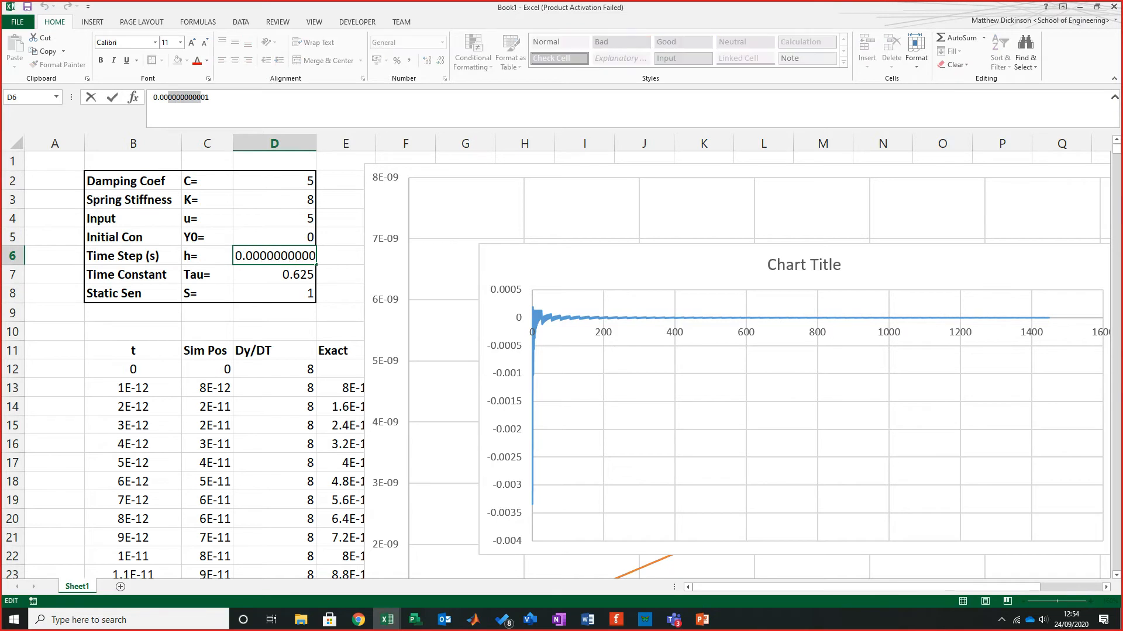
pyautogui.press('BackSpace')
pyautogui.press('BackSpace')
pyautogui.press('BackSpace')
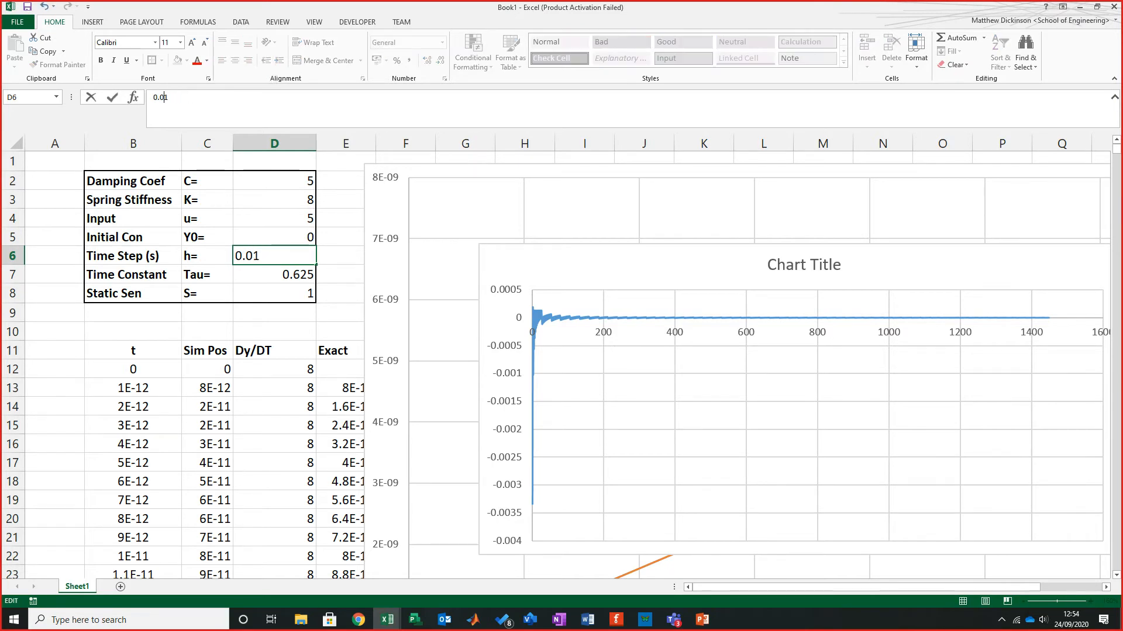
pyautogui.press('Return')
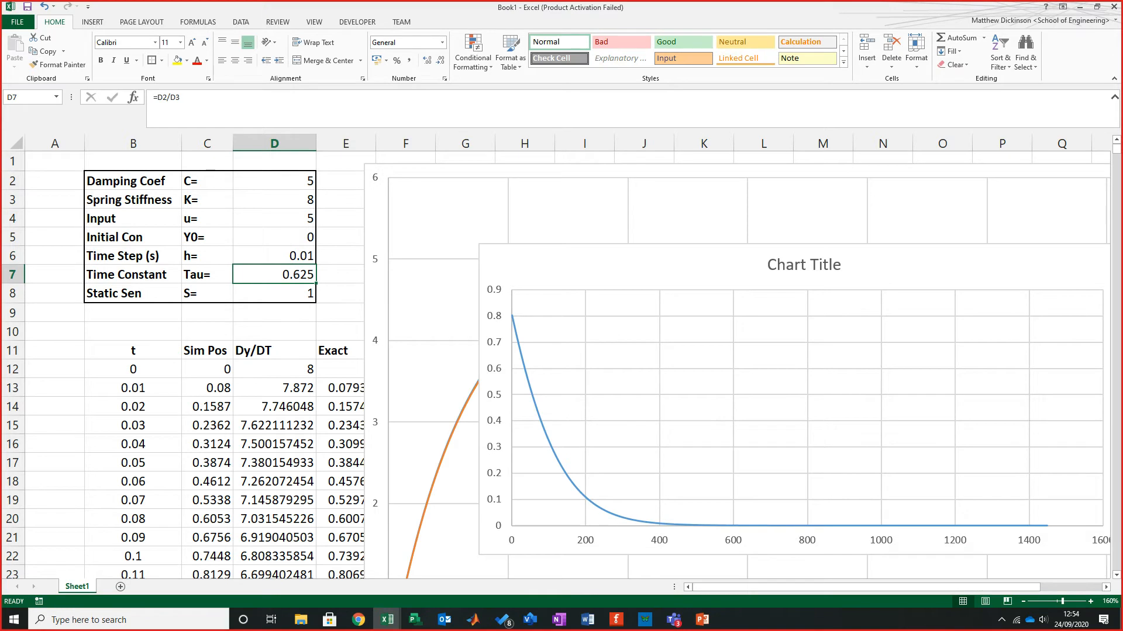
# Step: Delete the percentage error chart and the enlarged response chart, keeping the smaller position chart with labelled axes and a legend
pyautogui.moveTo(672, 266); pyautogui.dragTo(395, 261)
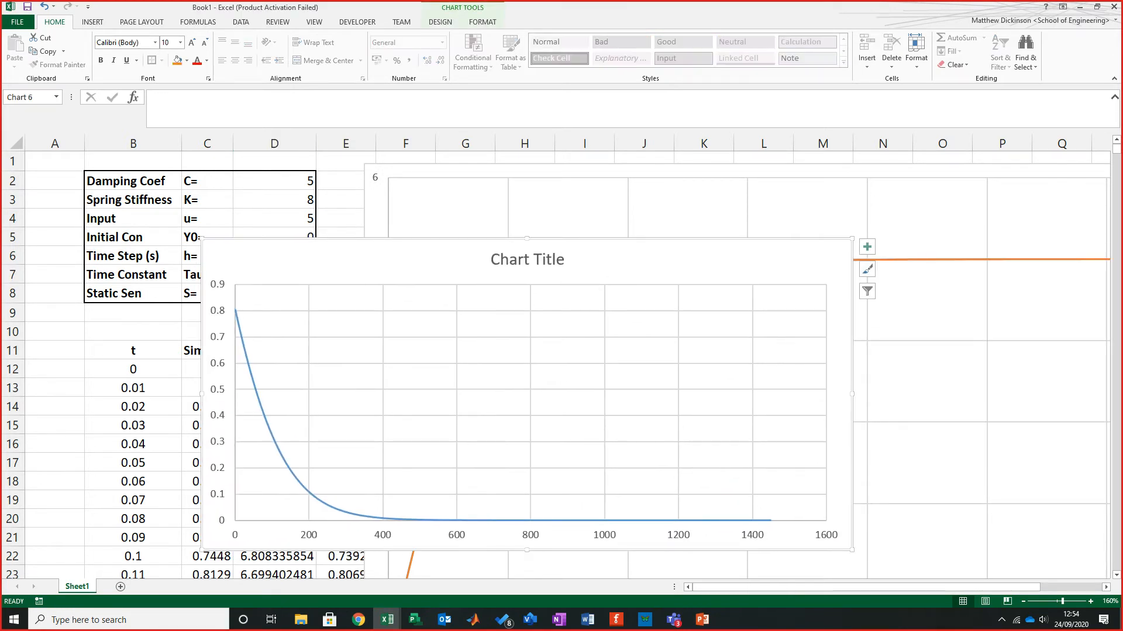
pyautogui.press('Delete')
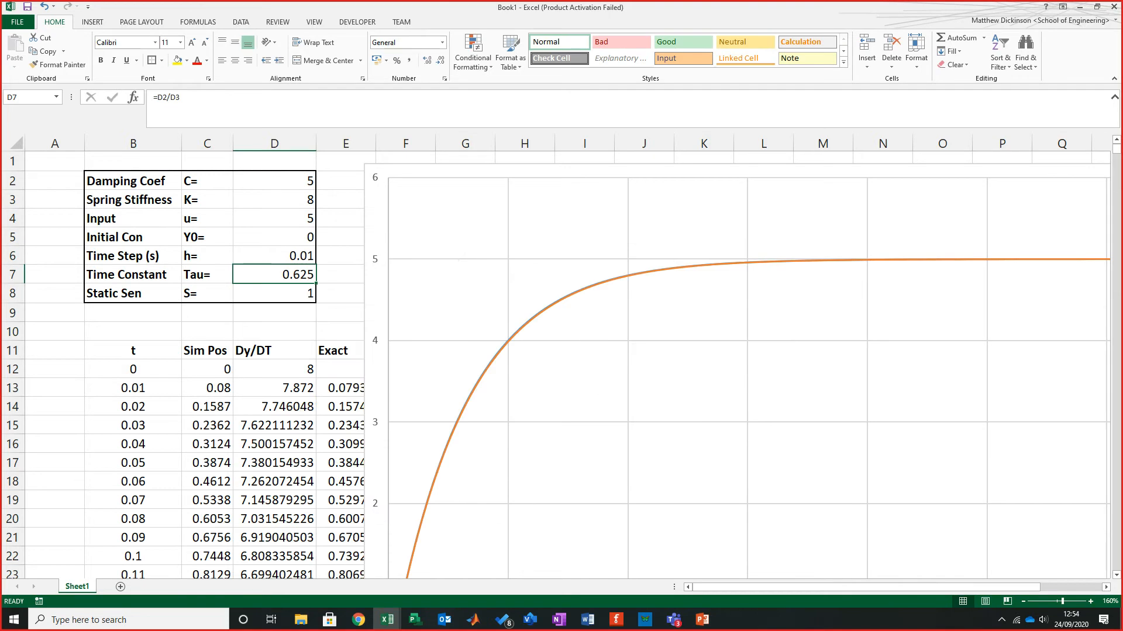
pyautogui.click(635, 355)
pyautogui.scroll(-4, 635, 356)
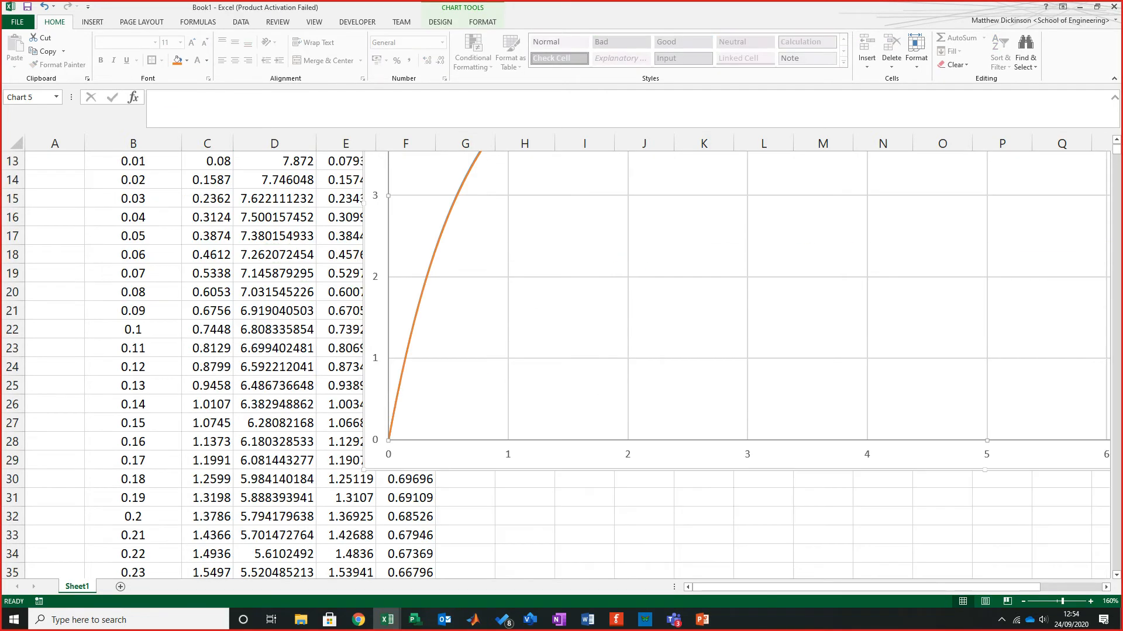
pyautogui.scroll(-6, 667, 389)
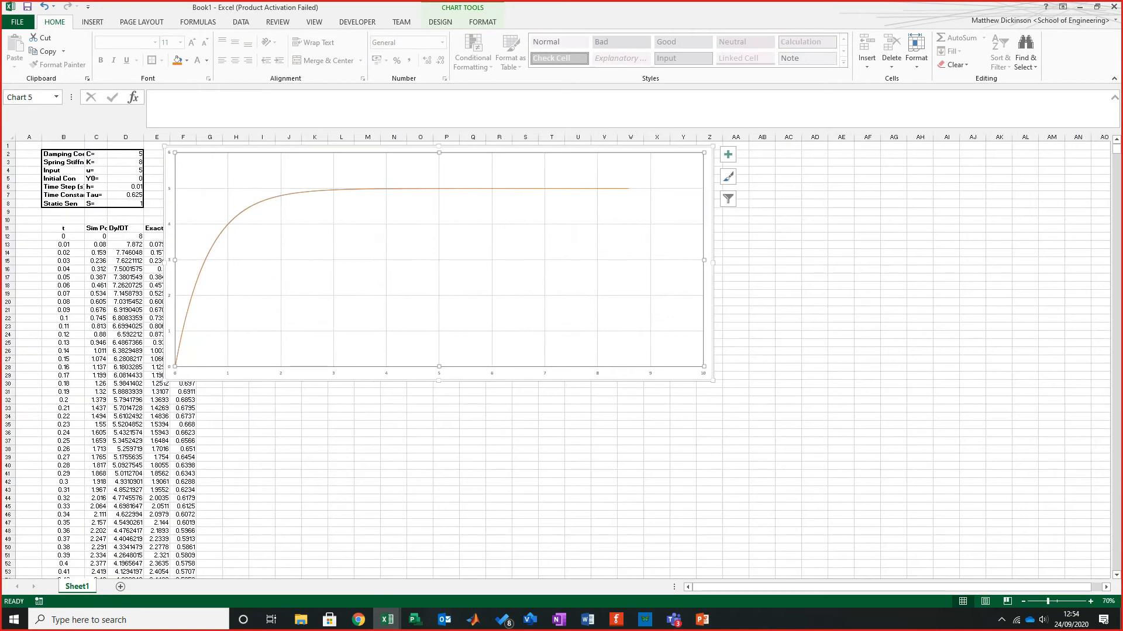
pyautogui.click(577, 482)
pyautogui.click(585, 377)
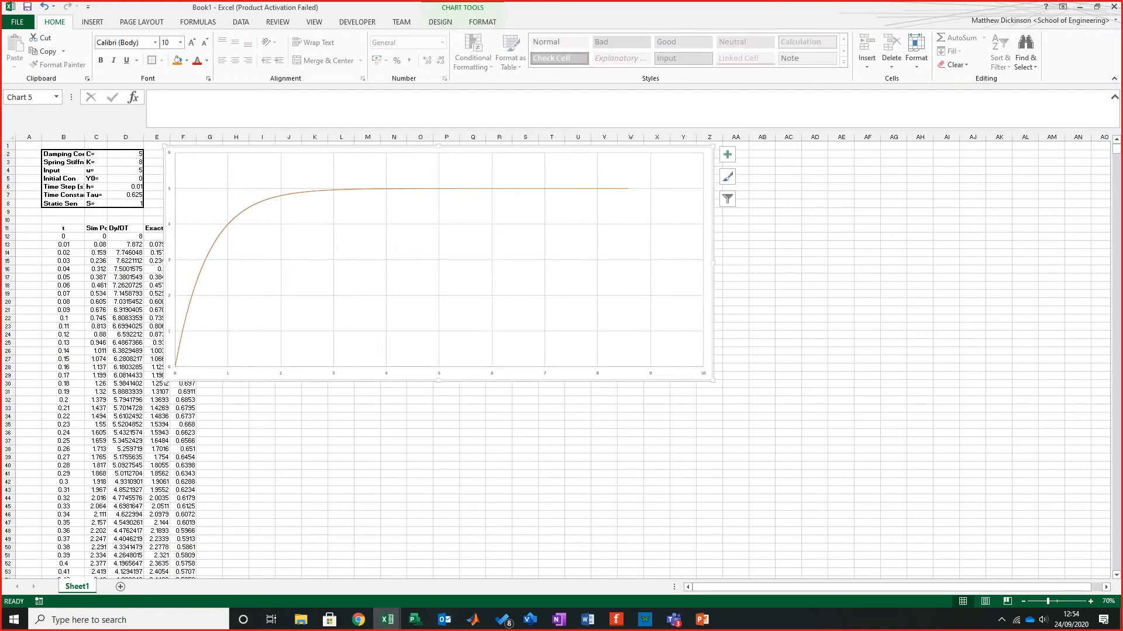
pyautogui.click(576, 480)
pyautogui.click(371, 427)
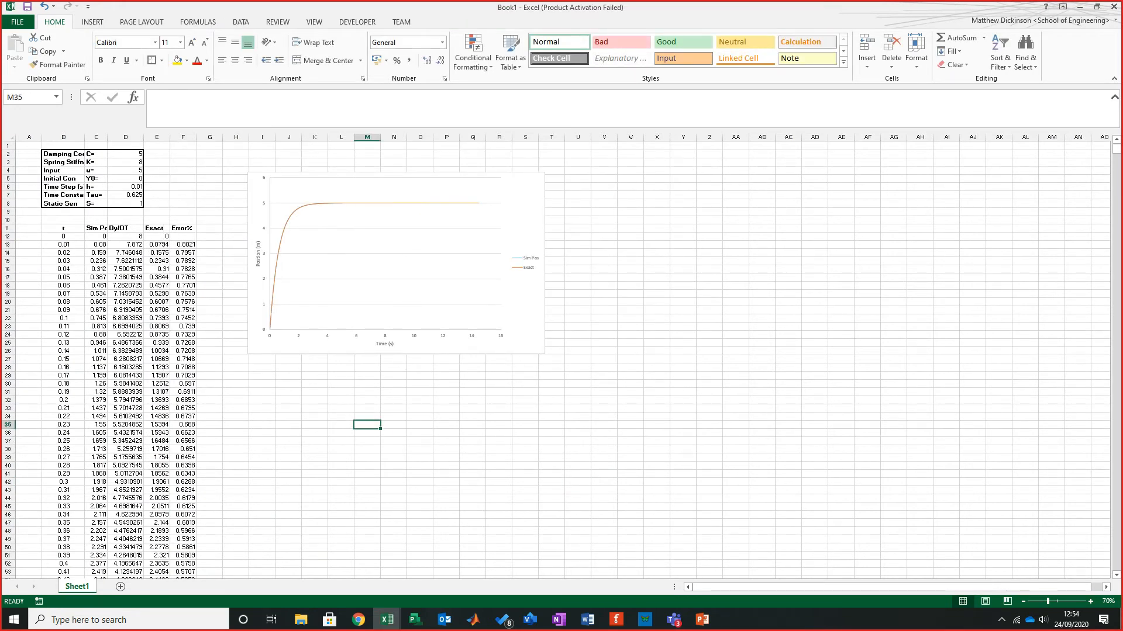
# Step: Insert a scatter chart with smooth lines of the Dy/DT data in column D, from the header D11 to D9429
pyautogui.scroll(2, 371, 427)
pyautogui.scroll(2, 371, 428)
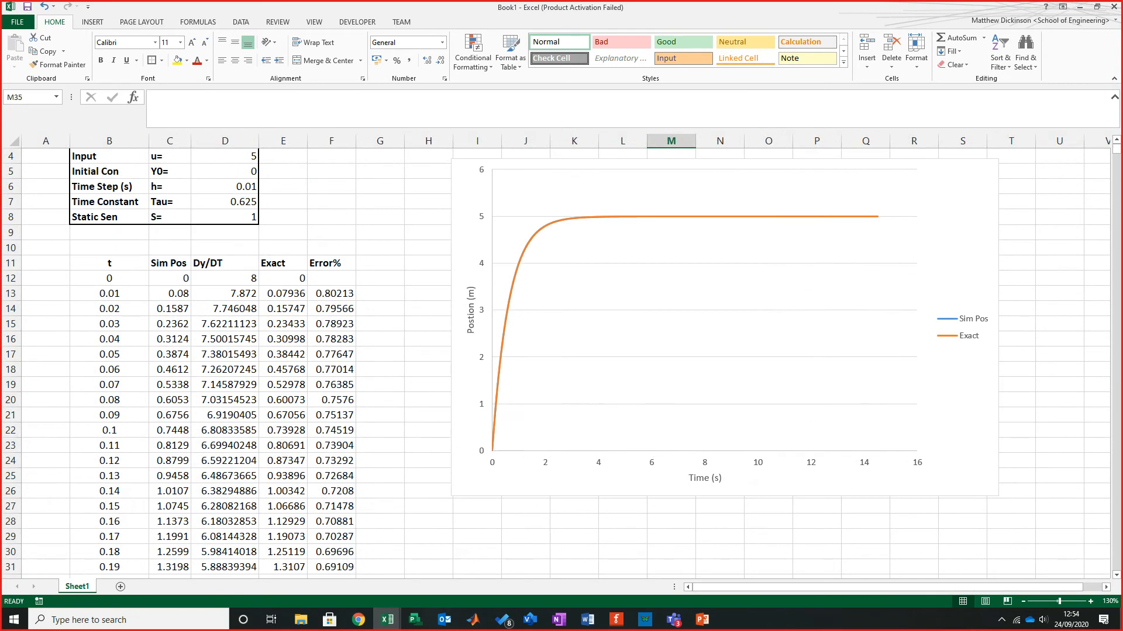
pyautogui.click(428, 279)
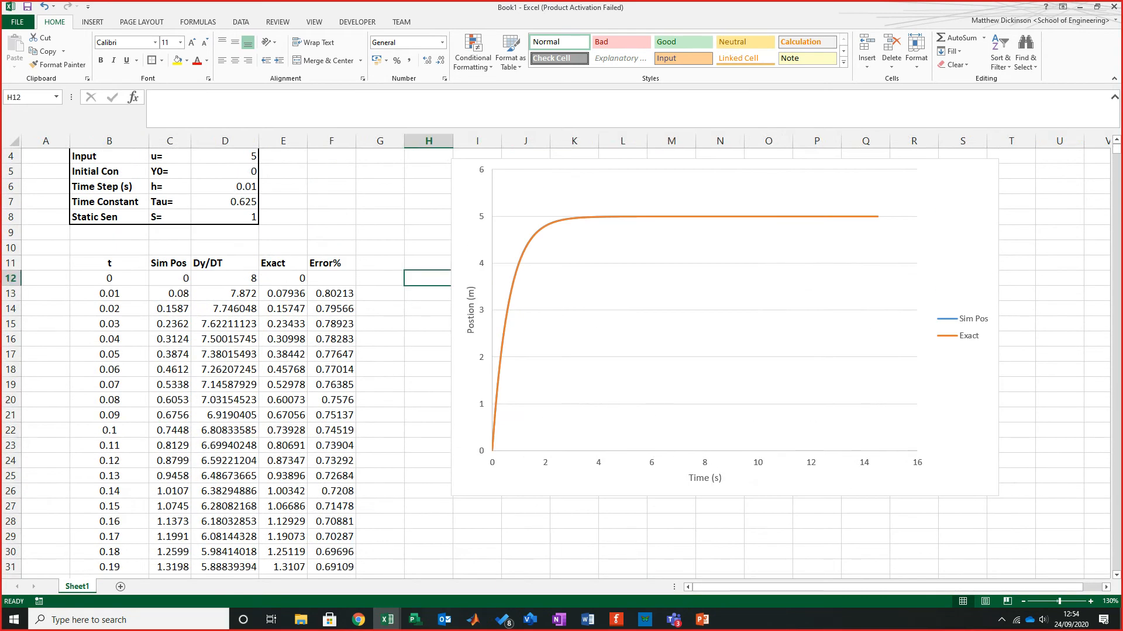
pyautogui.click(428, 370)
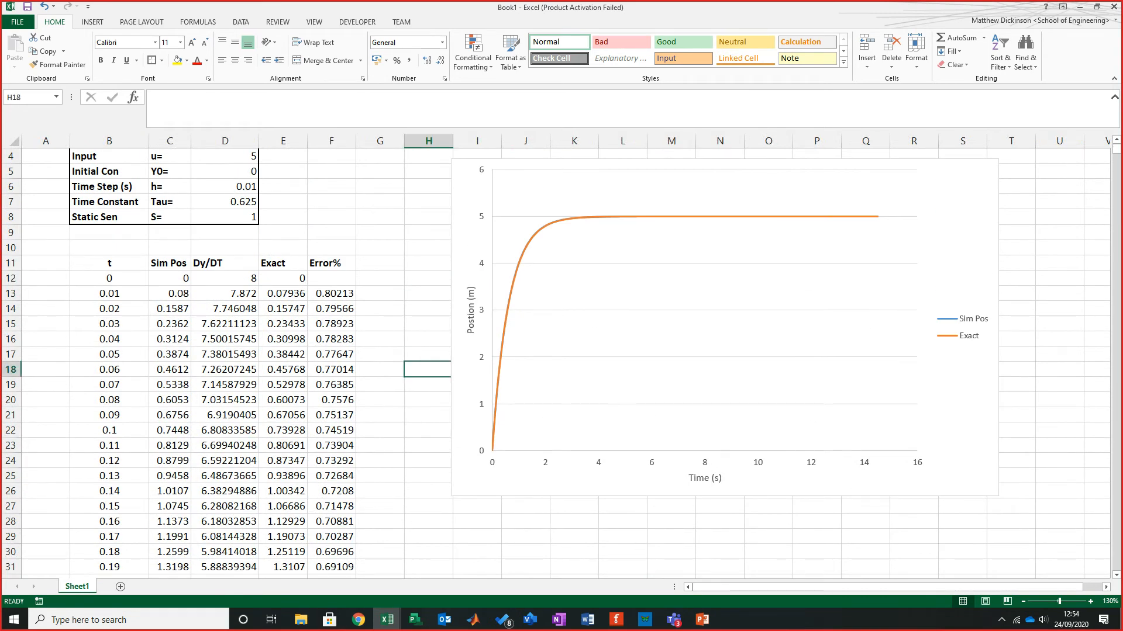
pyautogui.click(224, 263)
pyautogui.hotkey('ctrl', 'Down')
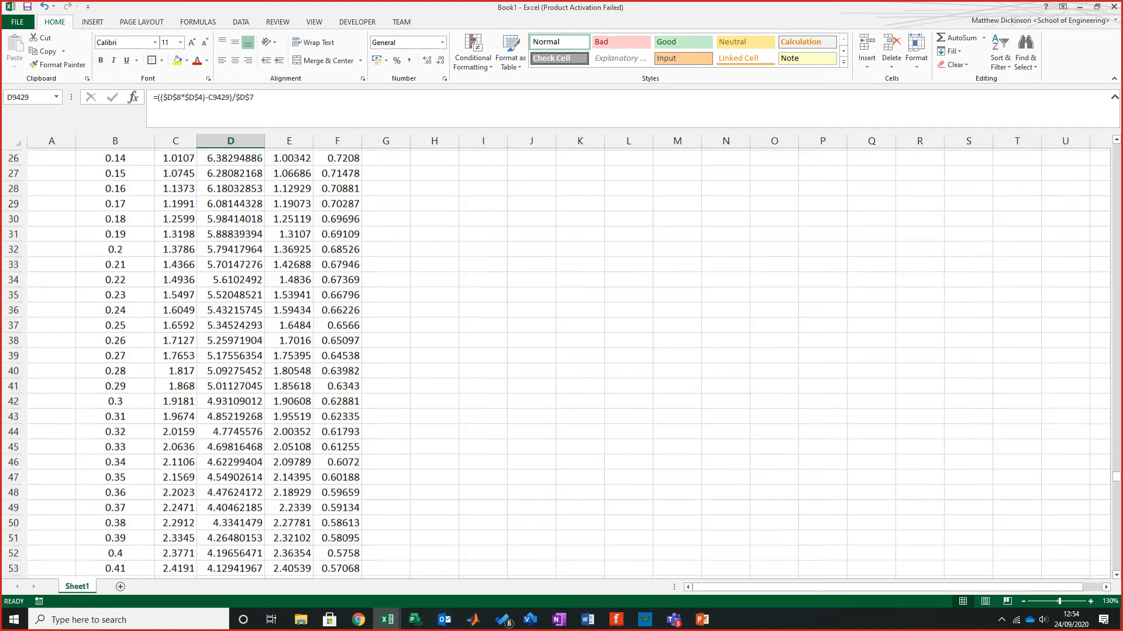
pyautogui.hotkey('ctrl', 'shift', 'Up')
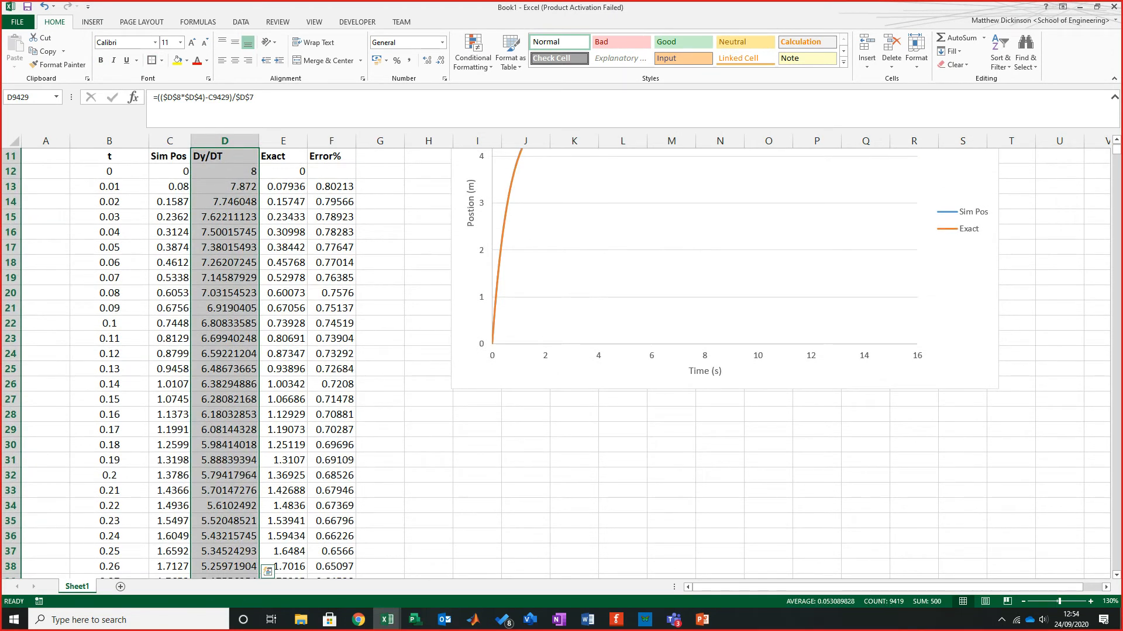
pyautogui.click(92, 22)
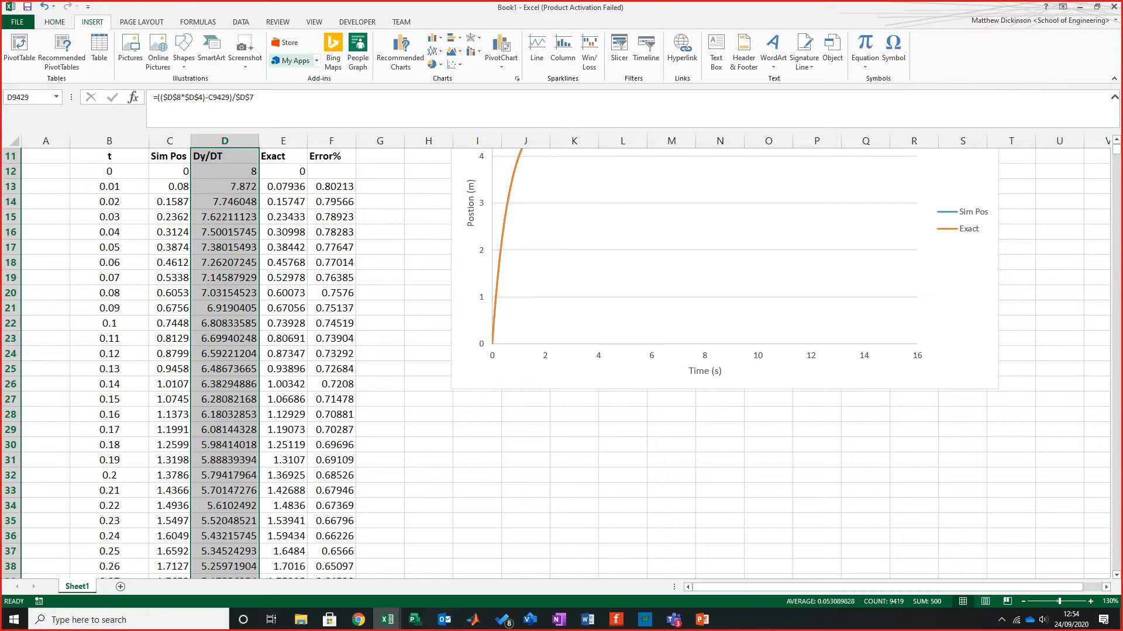
pyautogui.click(452, 65)
pyautogui.click(528, 102)
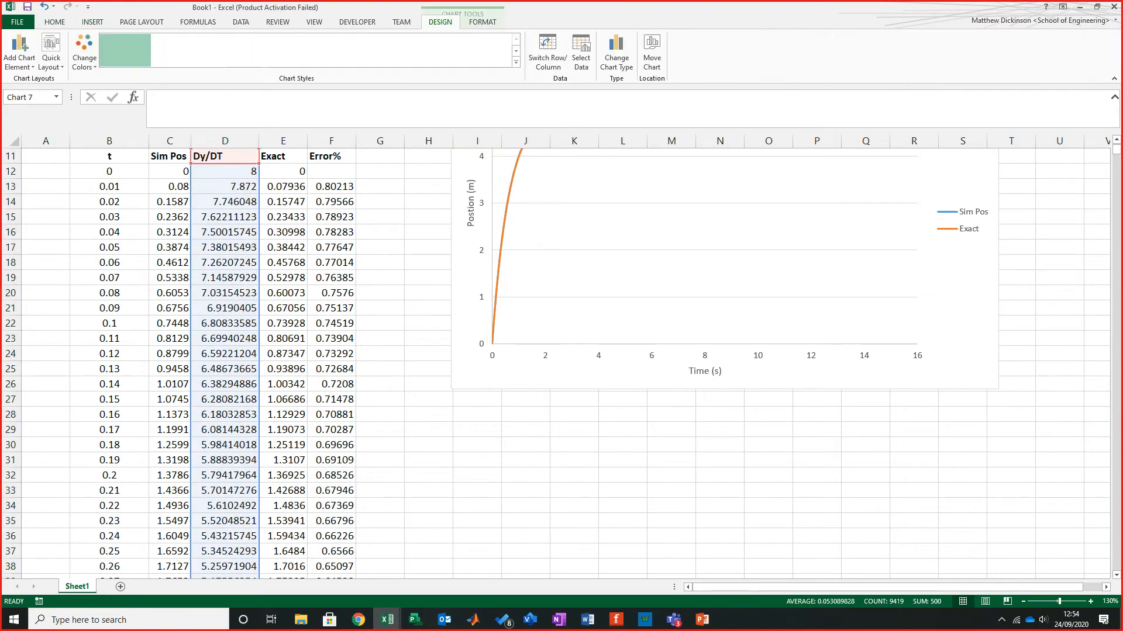
# Step: Separate the overlapping charts by moving the Dy/DT chart to about column P and the position chart to start at about column D
pyautogui.scroll(2, 672, 449)
pyautogui.moveTo(509, 370); pyautogui.dragTo(932, 218)
pyautogui.moveTo(957, 175); pyautogui.dragTo(721, 203)
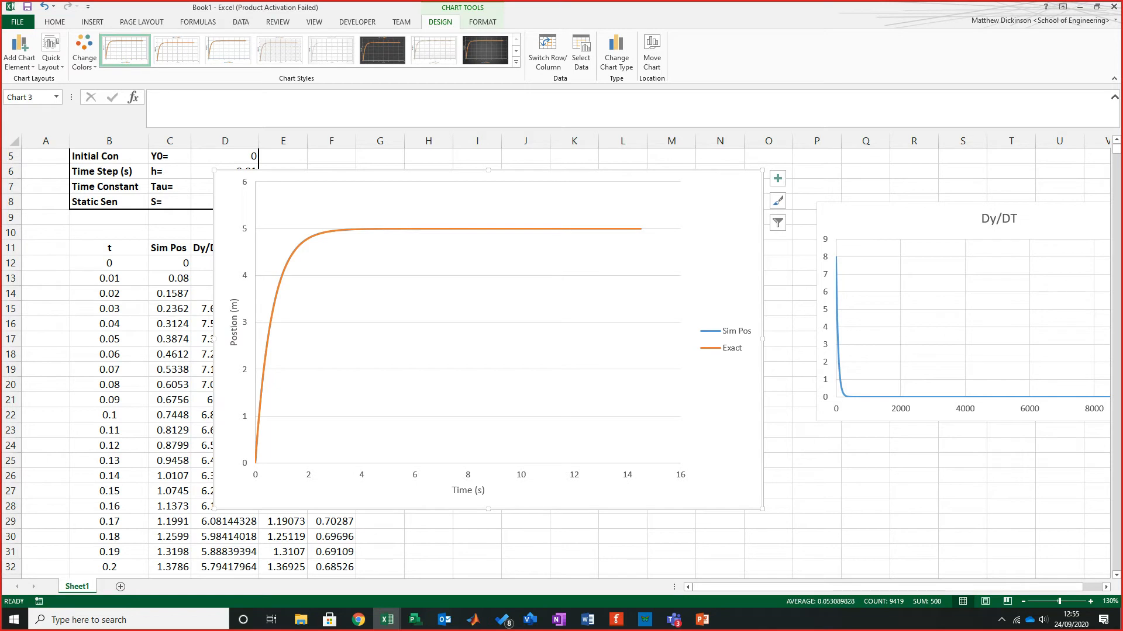
# Step: Shrink the position chart, place it across about columns F to O from row 4, and set the Dy/DT chart directly beside it
pyautogui.scroll(2, 643, 328)
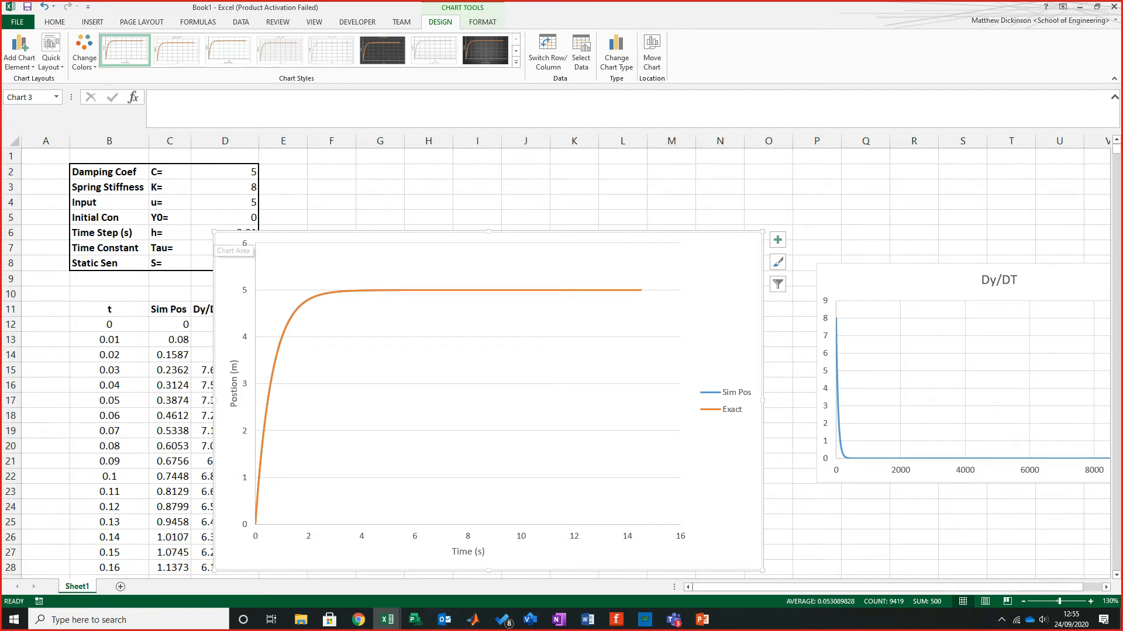
pyautogui.moveTo(214, 231); pyautogui.dragTo(349, 335)
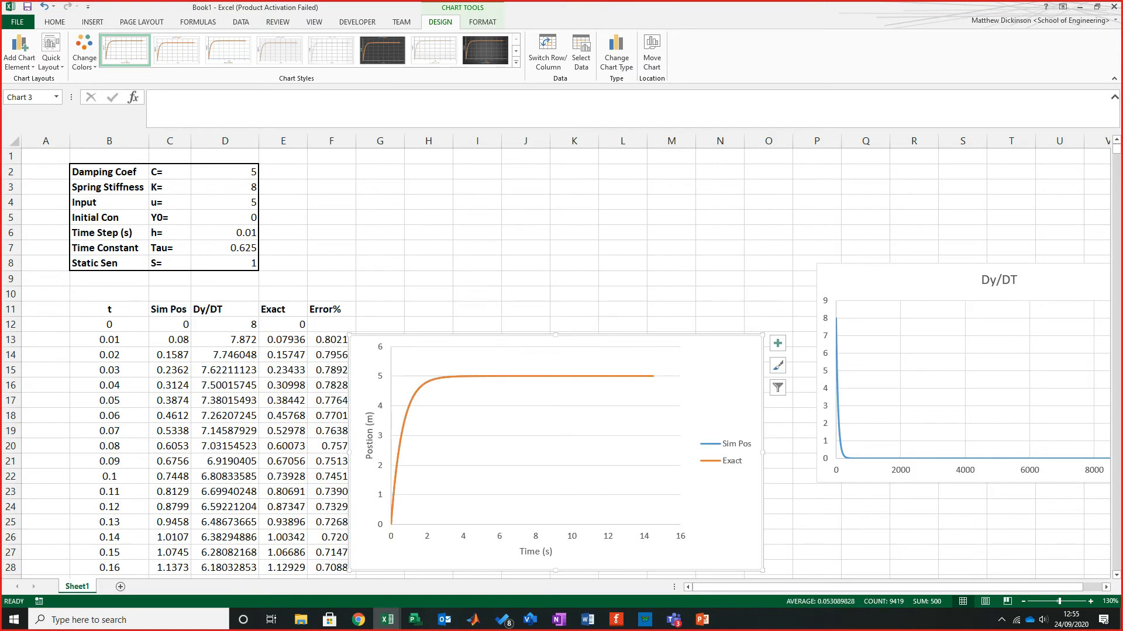
pyautogui.moveTo(740, 376); pyautogui.dragTo(727, 230)
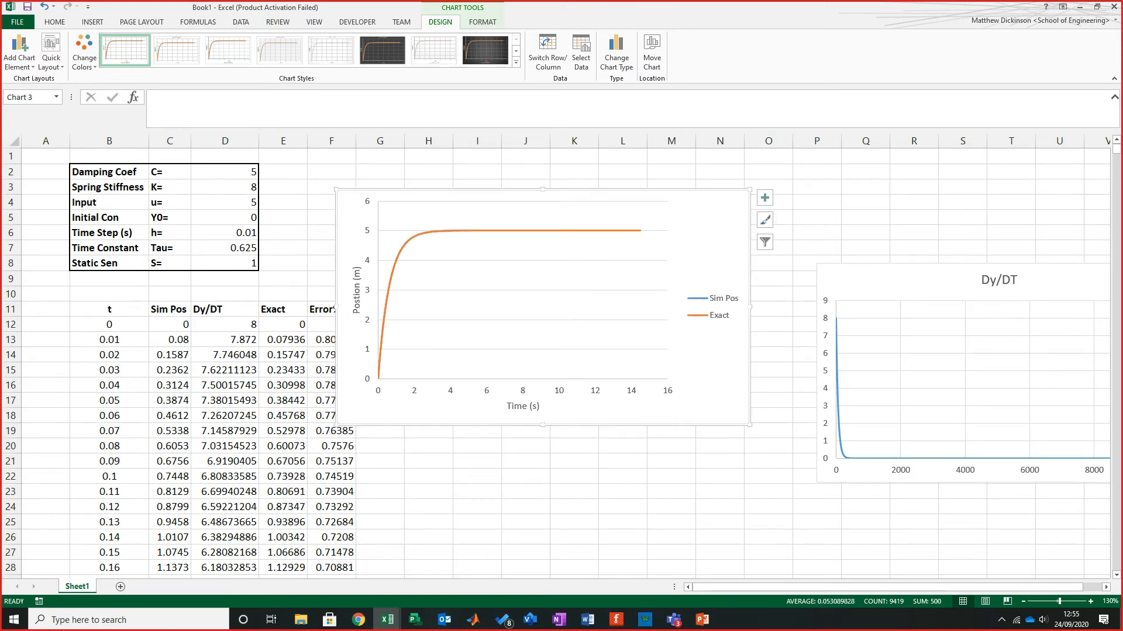
pyautogui.moveTo(888, 281); pyautogui.dragTo(829, 207)
pyautogui.click(768, 522)
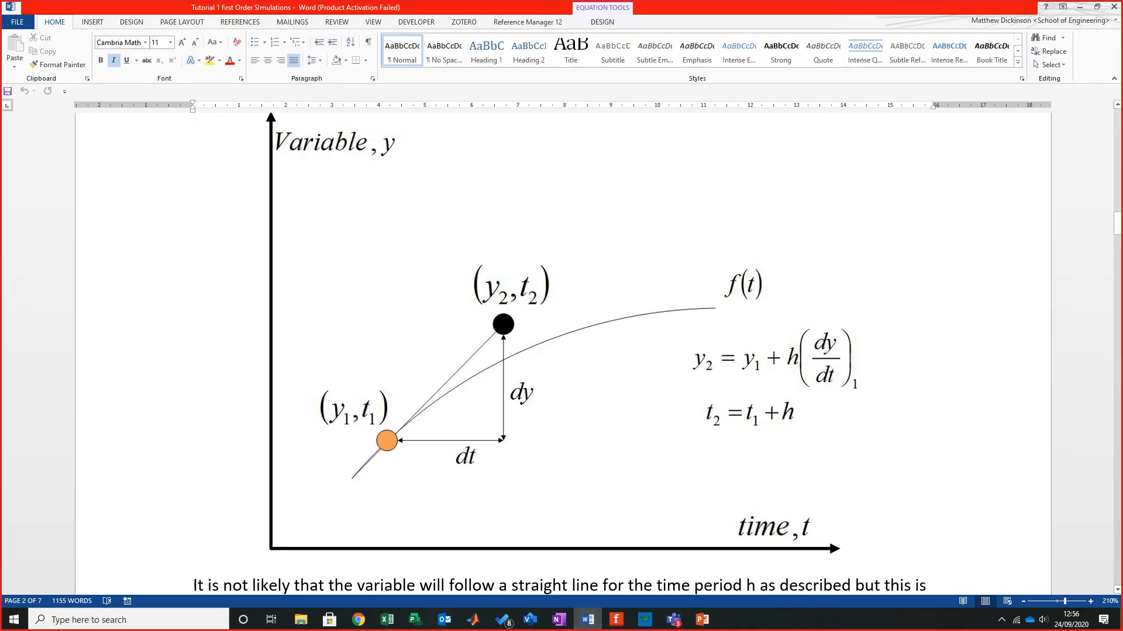
# Step: Examine the tutorial's diagram of the approximated and true points at t2 in Word, with its window over the spreadsheet, and minimize it
pyautogui.scroll(-8, 561, 351)
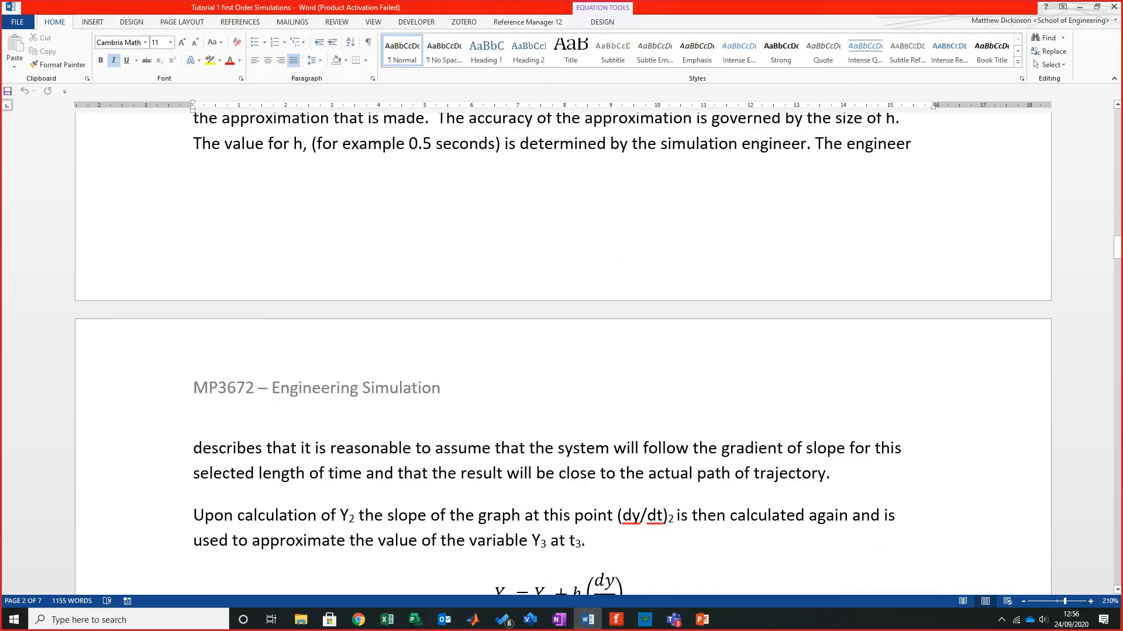
pyautogui.scroll(10, 561, 351)
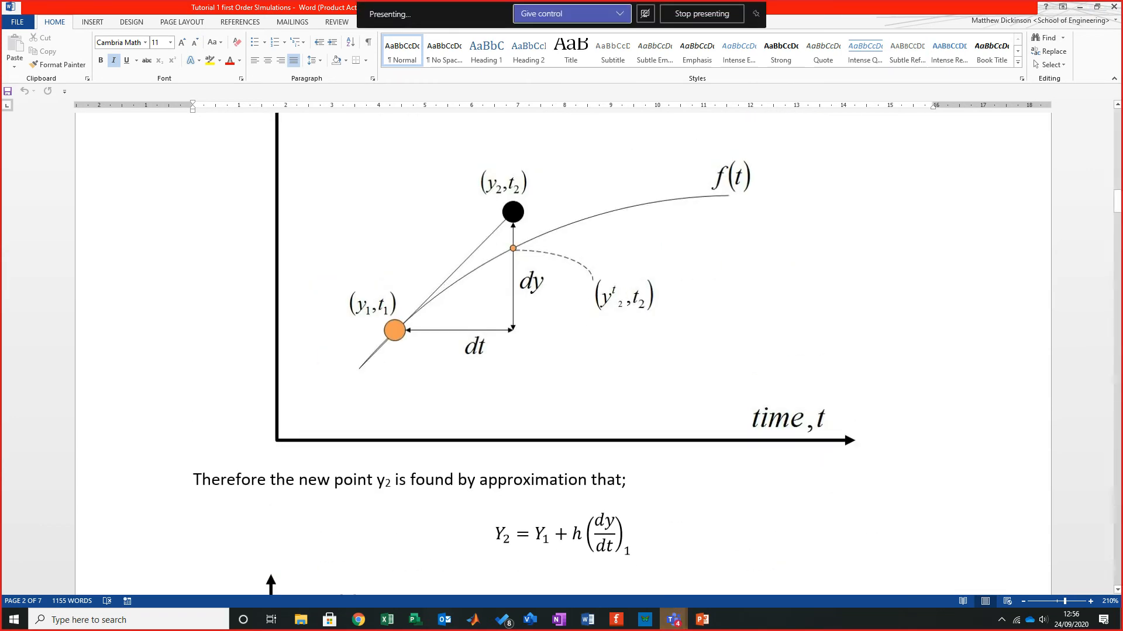
pyautogui.moveTo(901, 7); pyautogui.dragTo(732, 78)
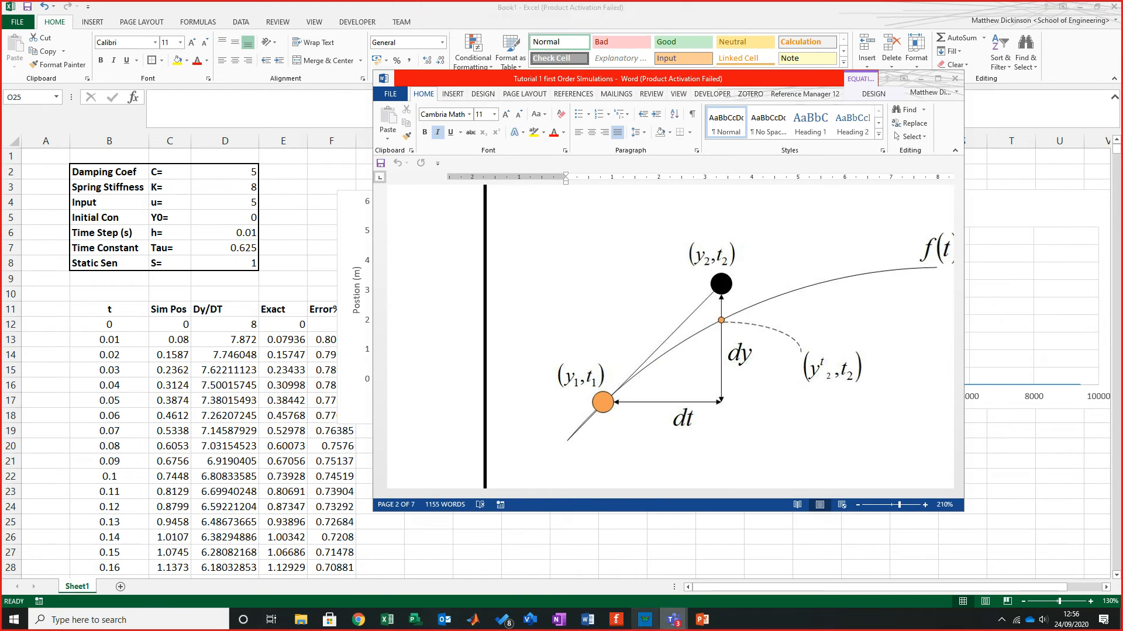
pyautogui.moveTo(674, 620)
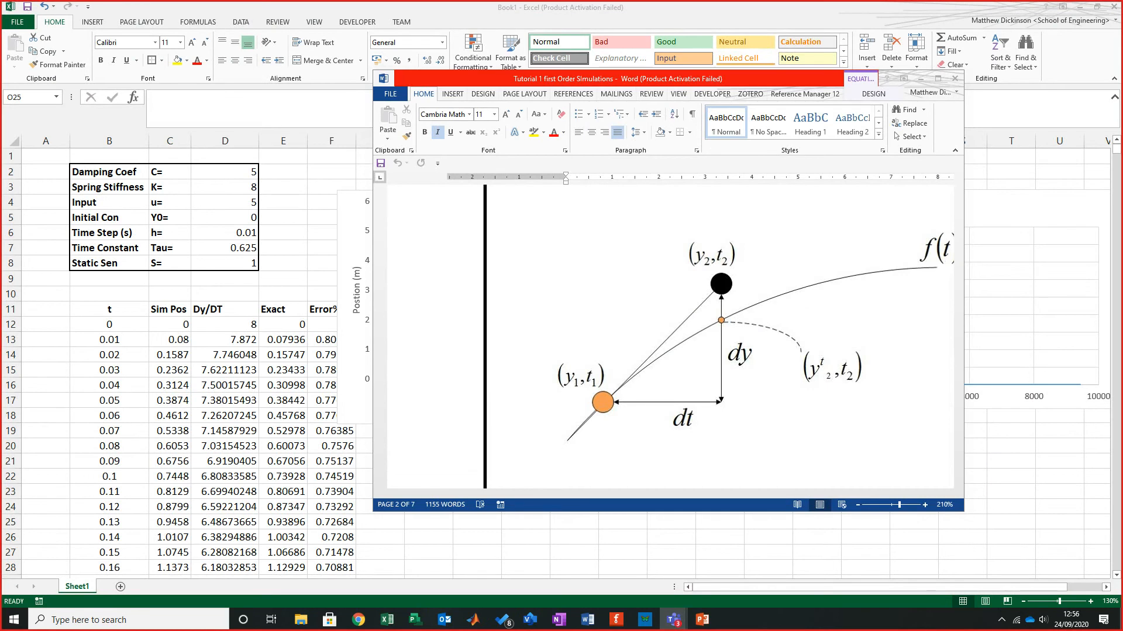
pyautogui.moveTo(672, 78); pyautogui.dragTo(407, 53)
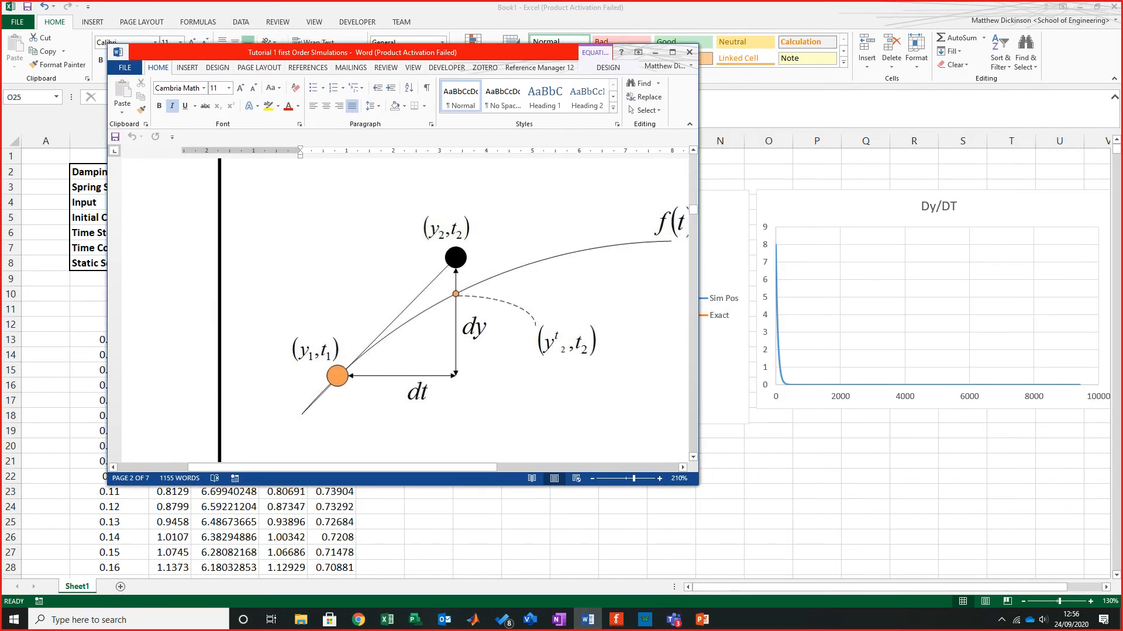
pyautogui.click(655, 52)
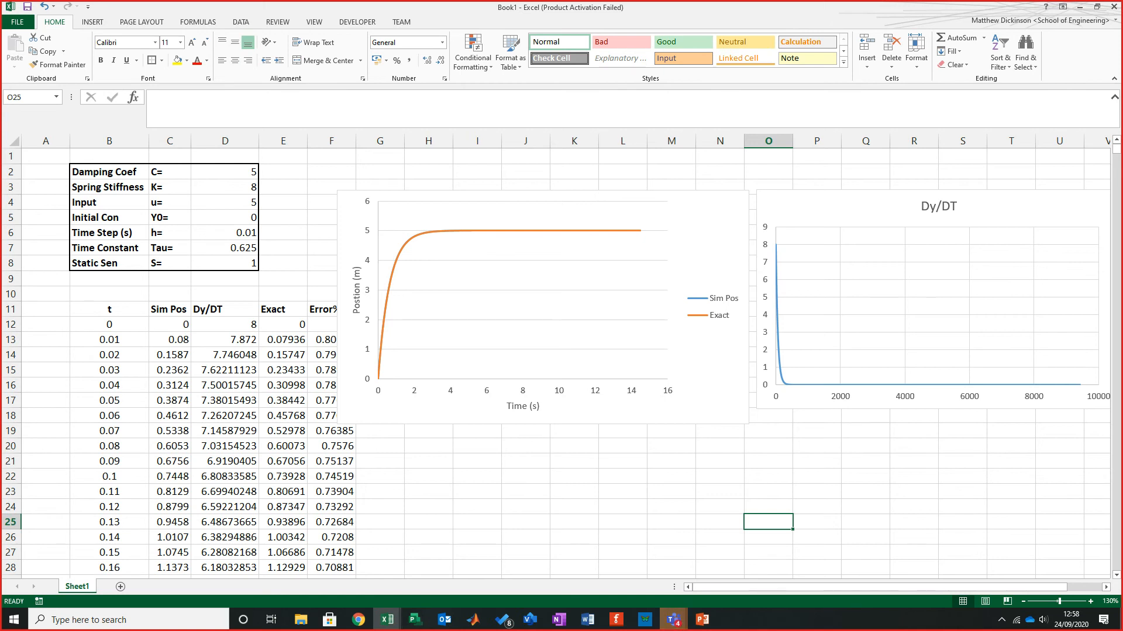
# Step: Stretch the lower edge of the Dy/DT chart so that it lines up with the bottom of the position chart
pyautogui.click(1008, 209)
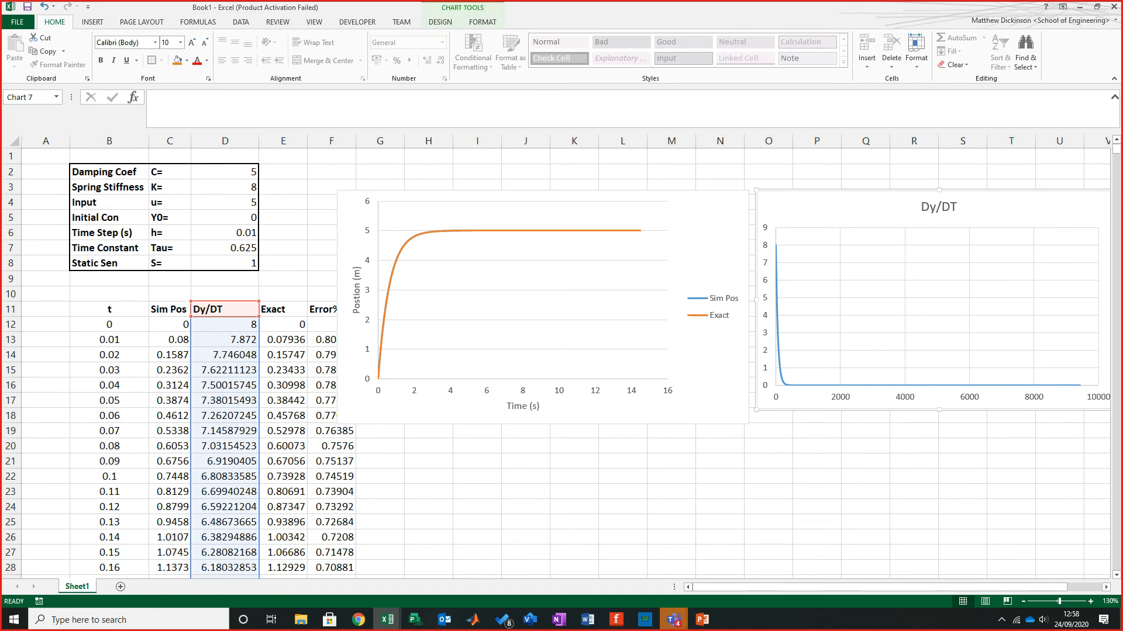
pyautogui.moveTo(939, 411); pyautogui.dragTo(939, 422)
pyautogui.click(913, 476)
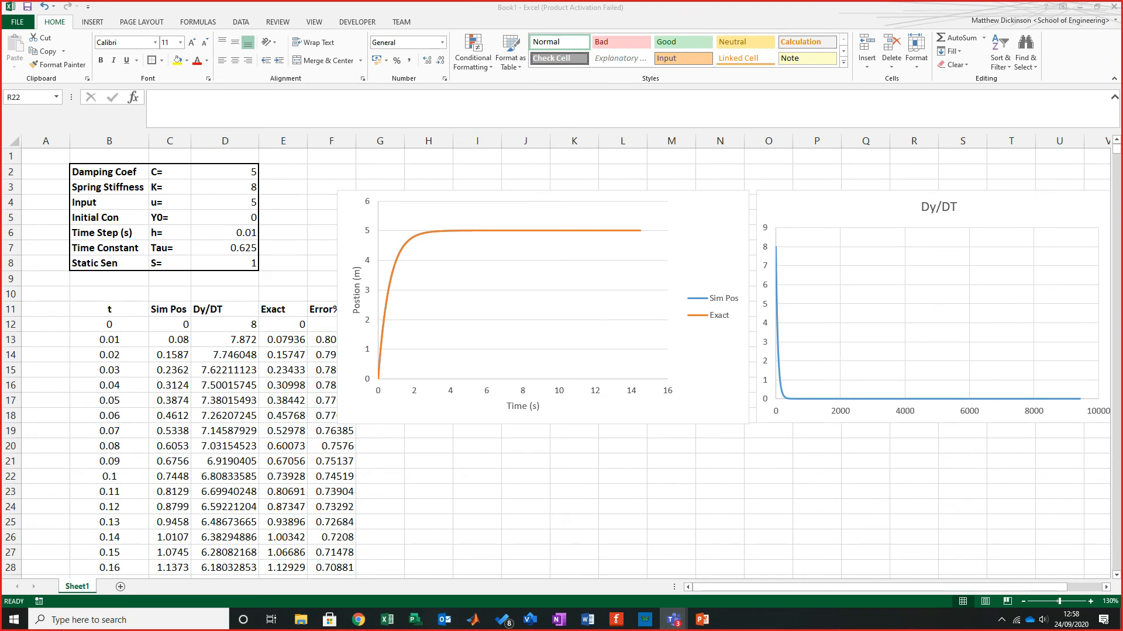
# Step: Move the position chart to about column L, row 10, to uncover the Error% column, and inspect the error formula in F14
pyautogui.click(713, 223)
pyautogui.moveTo(714, 225); pyautogui.dragTo(997, 330)
pyautogui.click(477, 203)
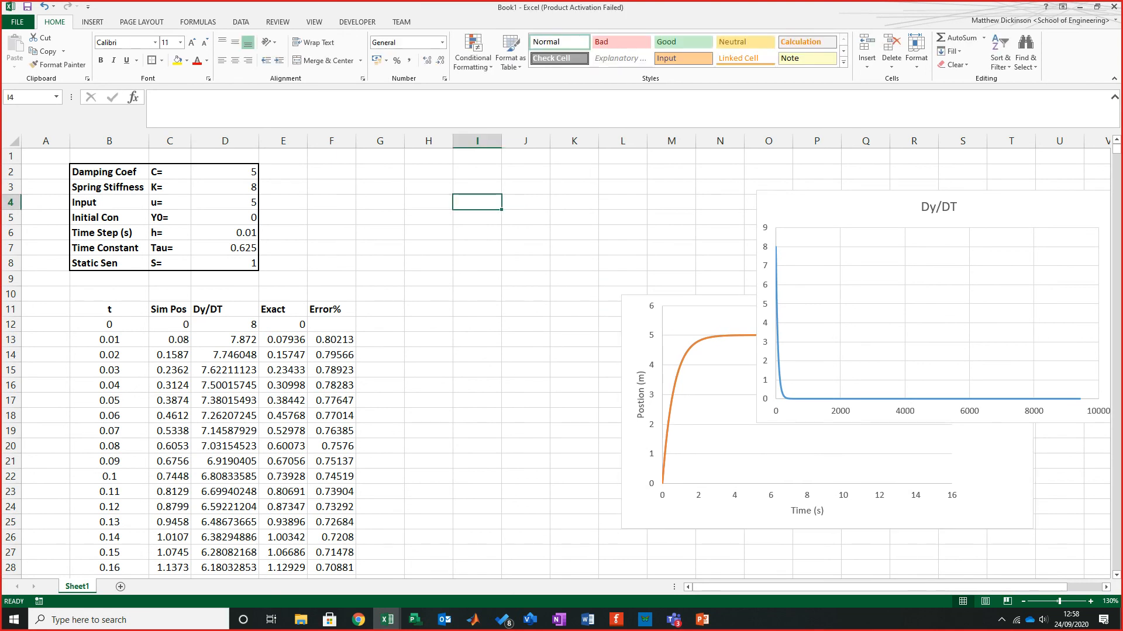
pyautogui.click(332, 324)
pyautogui.click(331, 355)
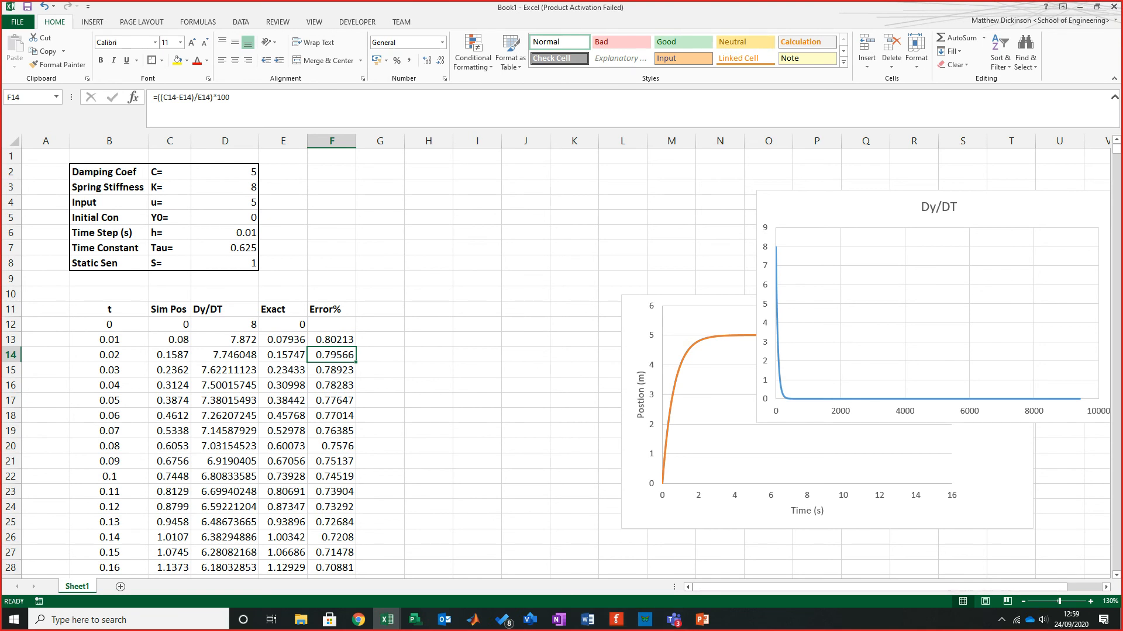
pyautogui.moveTo(674, 620)
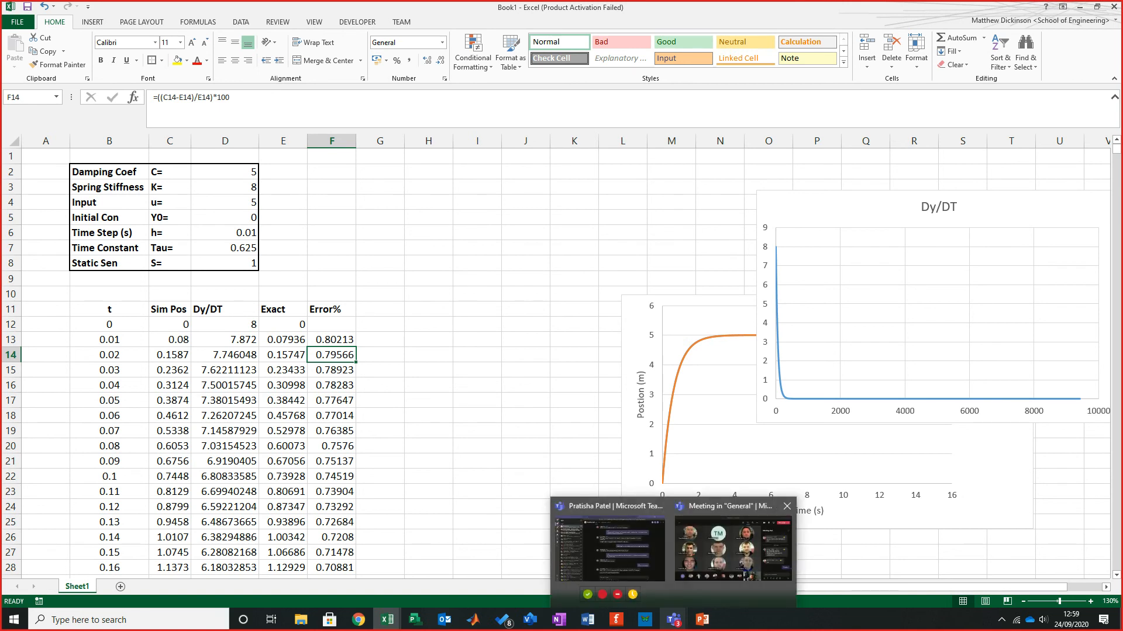
pyautogui.click(732, 549)
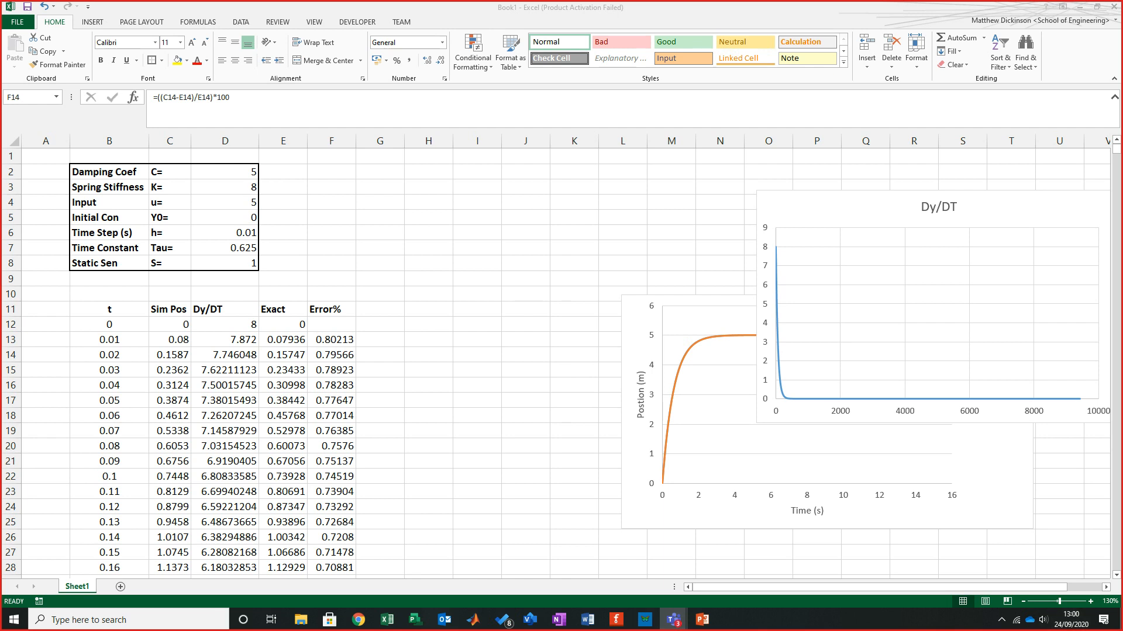
pyautogui.click(1001, 620)
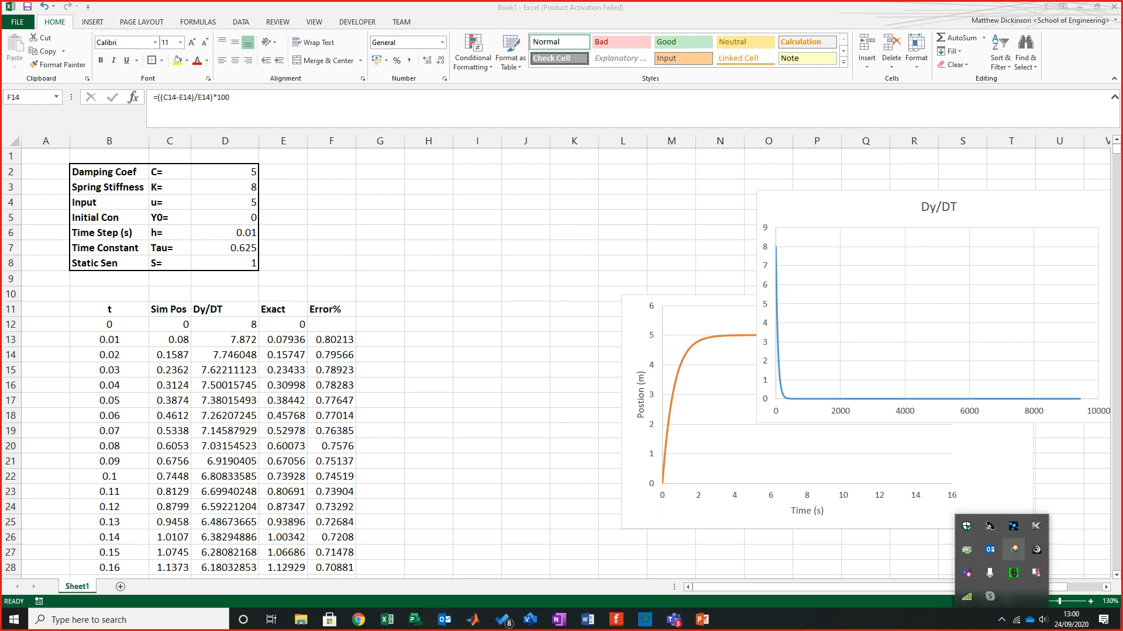
pyautogui.rightClick(1036, 573)
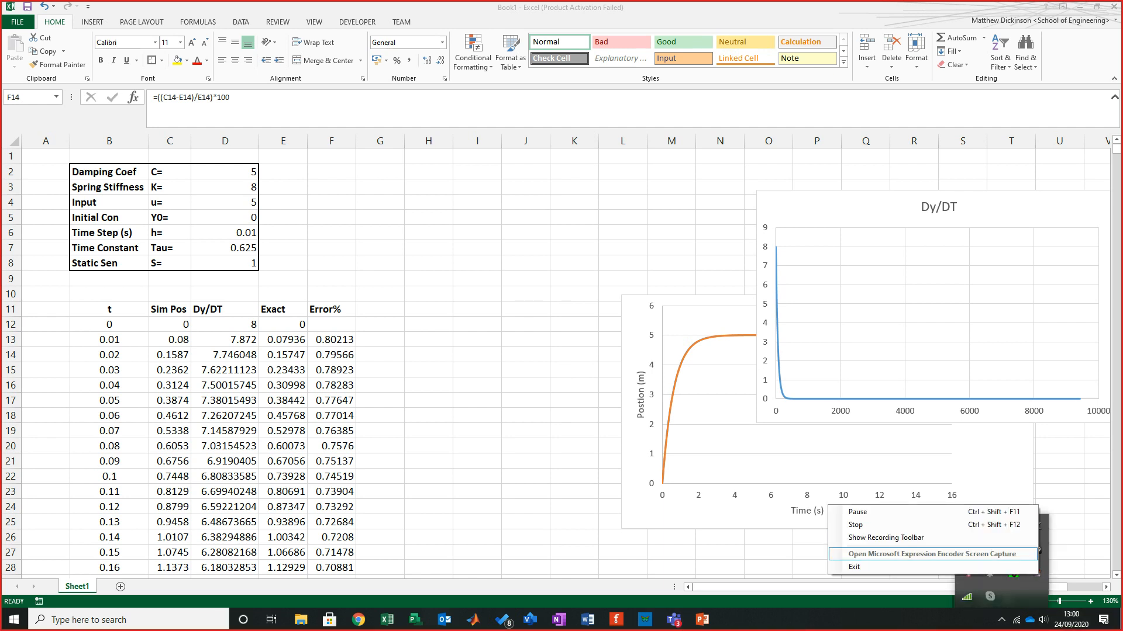